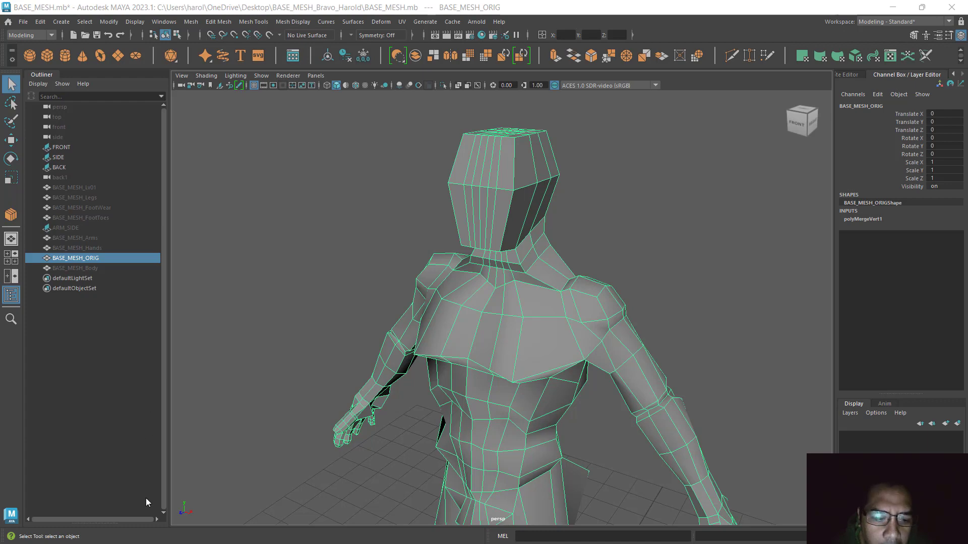
# - Hide the FRONT, SIDE and BACK reference image planes
pyautogui.click(61, 147)
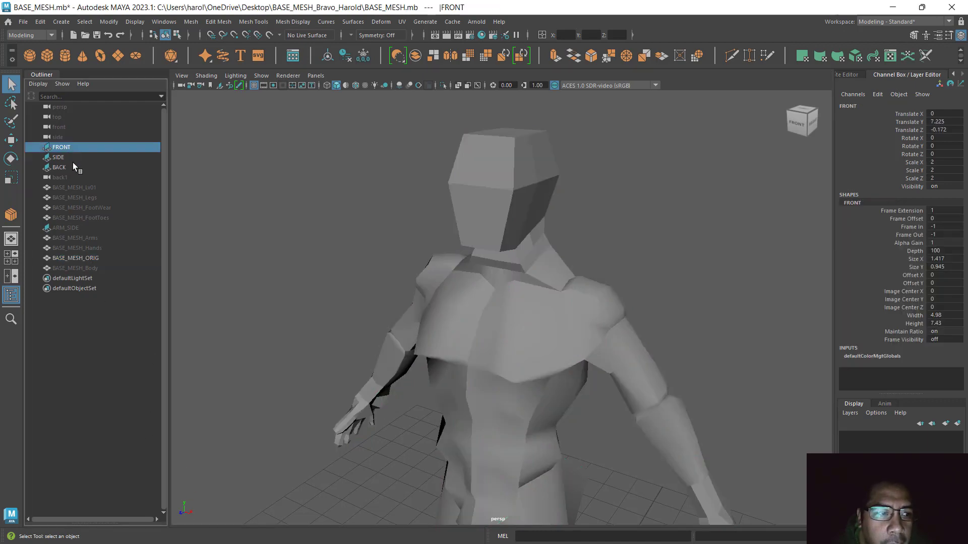
pyautogui.press('space')
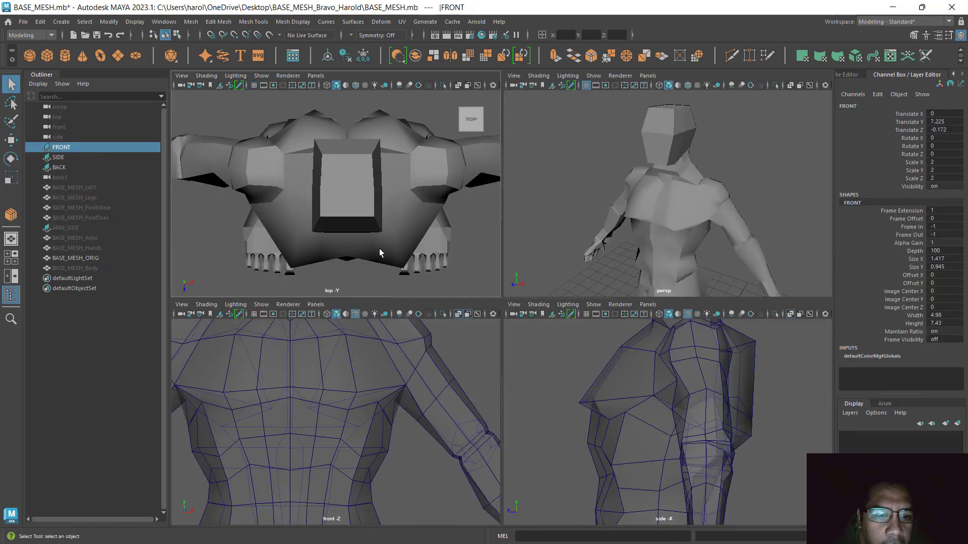
pyautogui.keyDown('shift'); pyautogui.click(62, 157); pyautogui.keyUp('shift')
pyautogui.keyDown('shift'); pyautogui.click(62, 166); pyautogui.keyUp('shift')
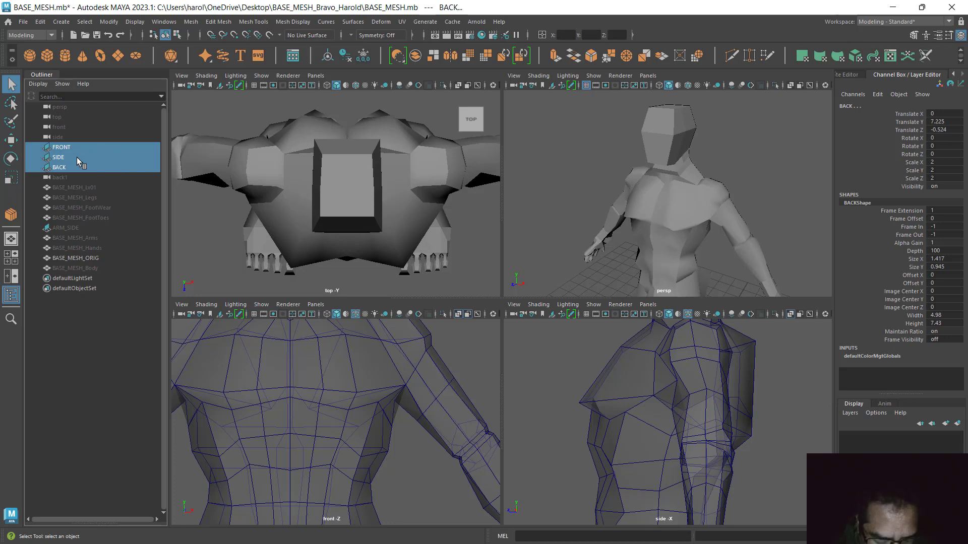
pyautogui.hotkey('ctrl', 'h')
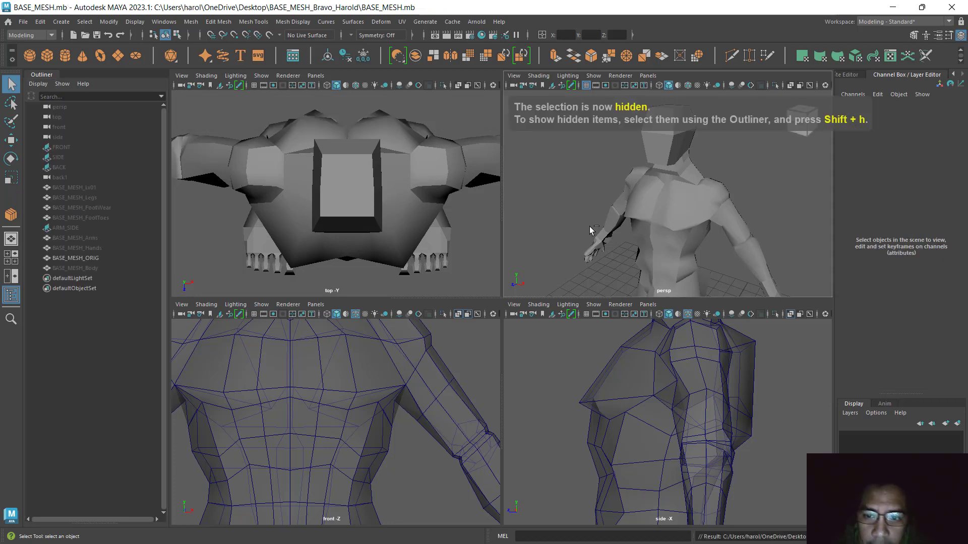
# - Select the BASE_MESH_ORIG body mesh and save the scene
pyautogui.click(642, 198)
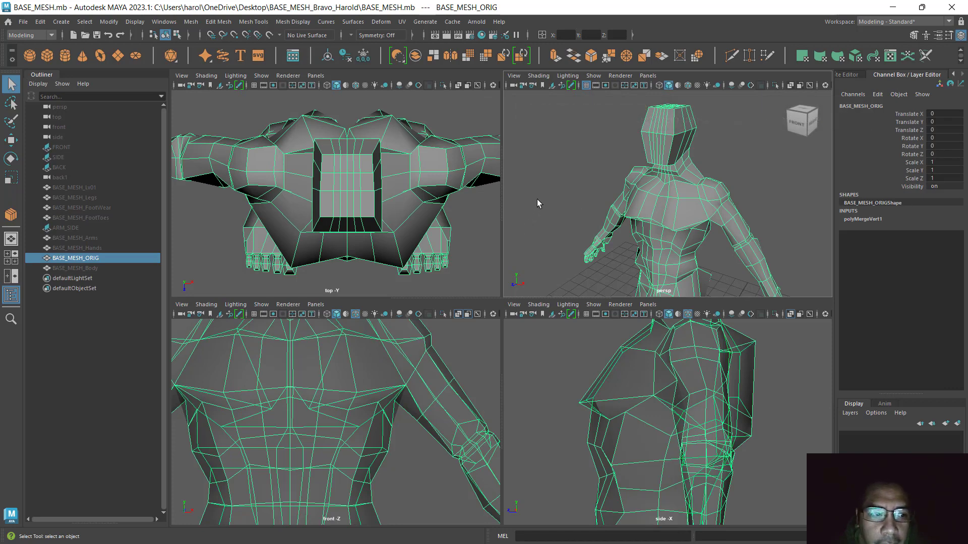
pyautogui.moveTo(571, 216)
pyautogui.keyDown('alt'); pyautogui.mouseDown()
pyautogui.moveTo(560, 207)
pyautogui.moveTo(580, 209)
pyautogui.mouseUp(); pyautogui.keyUp('alt')
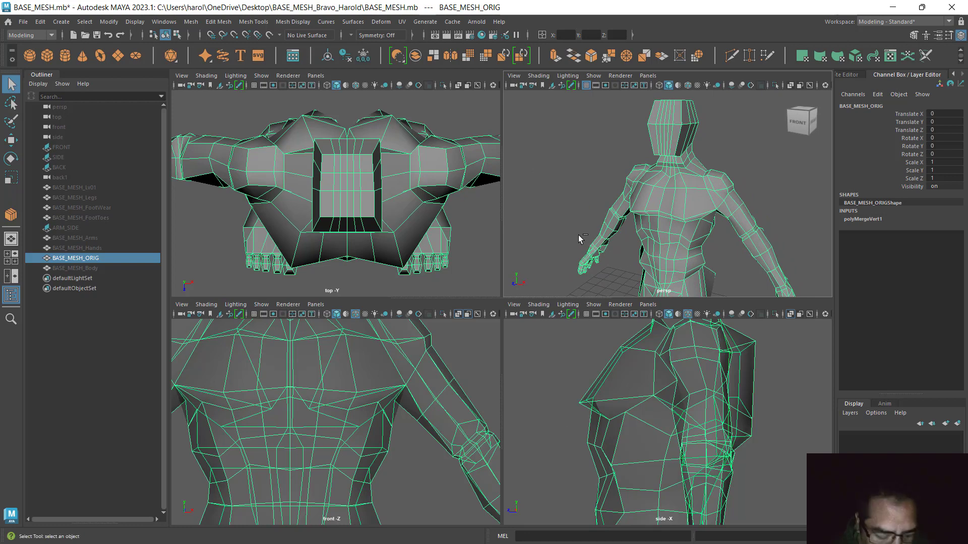
pyautogui.hotkey('ctrl', 's')
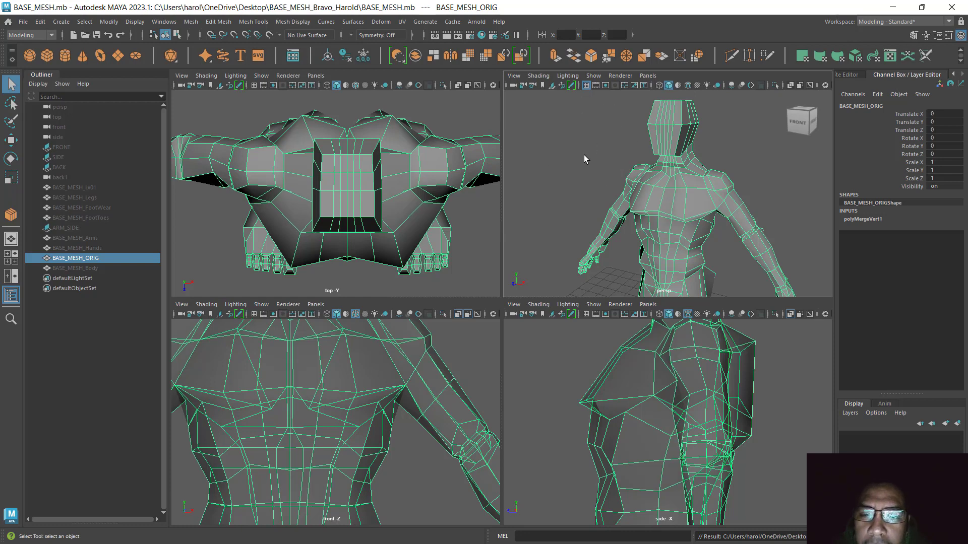
# - Change the viewport layout to two panes side by side, with the full body framed in the perspective view
pyautogui.press('space')
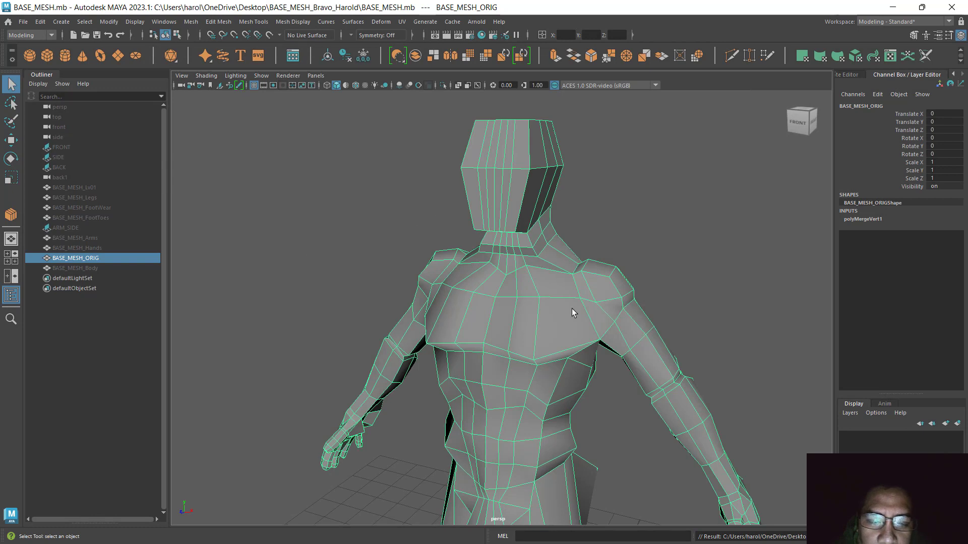
pyautogui.click(318, 75)
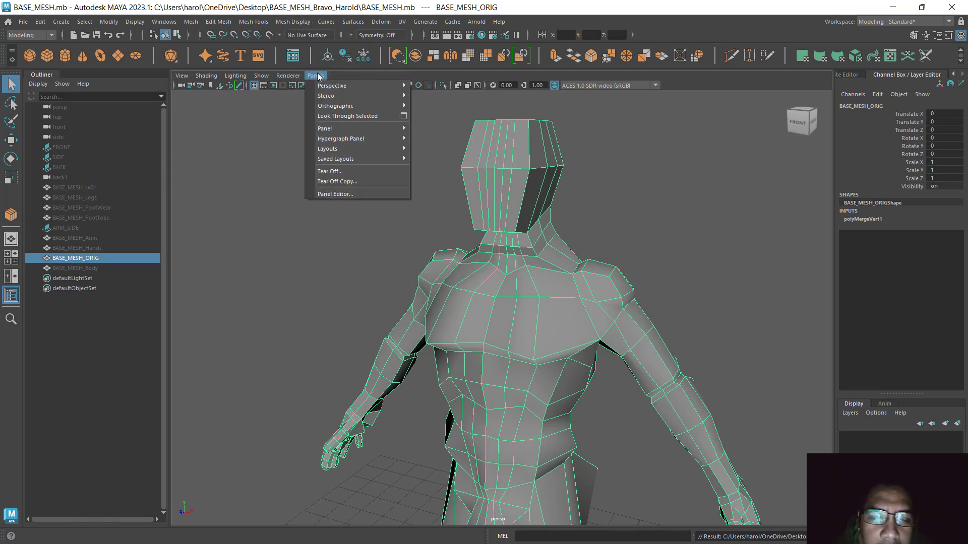
pyautogui.moveTo(331, 150)
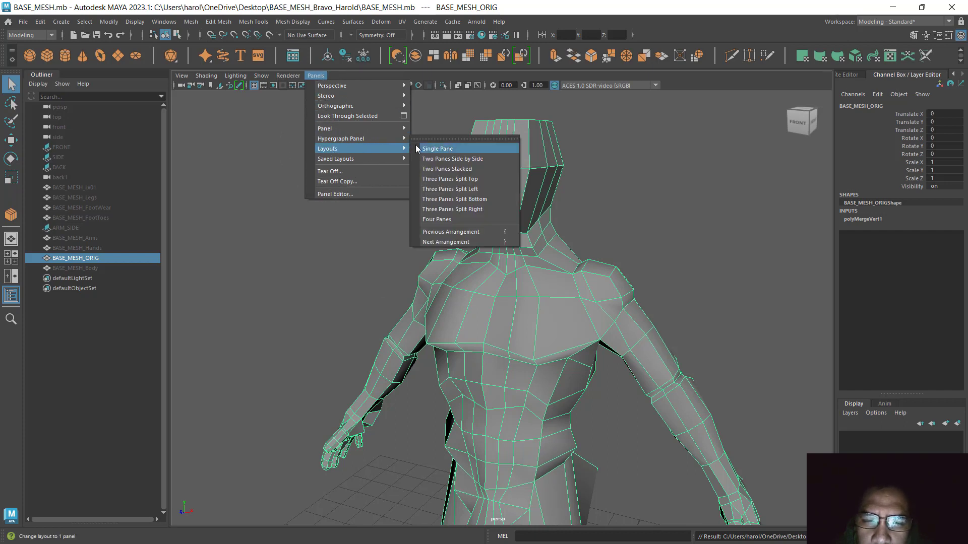
pyautogui.click(465, 162)
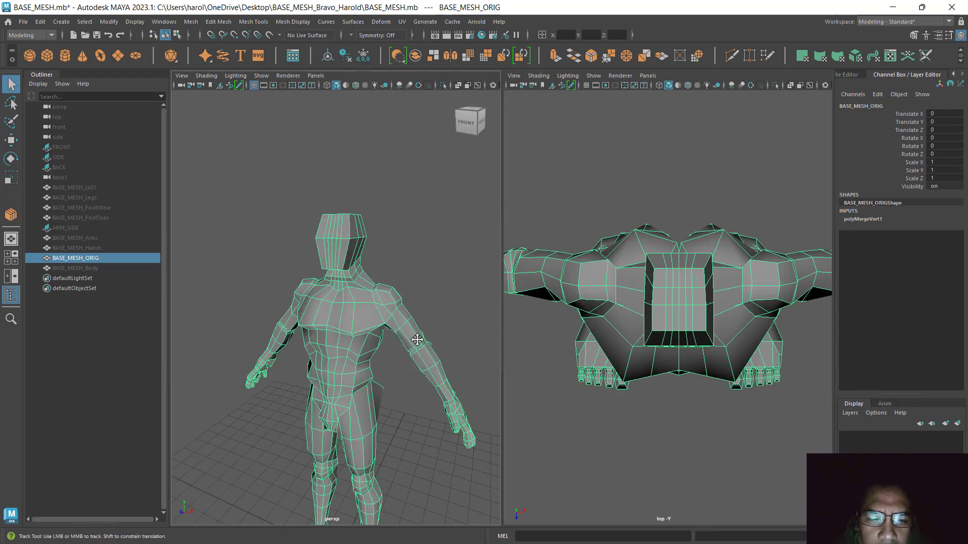
pyautogui.keyDown('alt'); pyautogui.moveTo(417, 339); pyautogui.dragTo(406, 284, button='middle'); pyautogui.keyUp('alt')
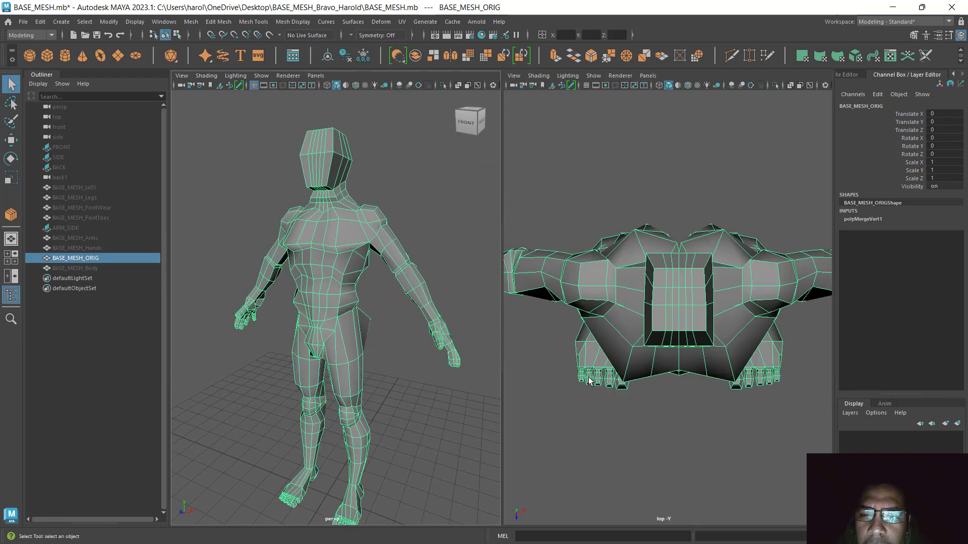
# - Switch the top-view pane to the front orthographic camera and frame the head and neck in it
pyautogui.keyDown('alt'); pyautogui.moveTo(579, 396); pyautogui.dragTo(571, 361, button='middle'); pyautogui.keyUp('alt')
pyautogui.press('ctrl')
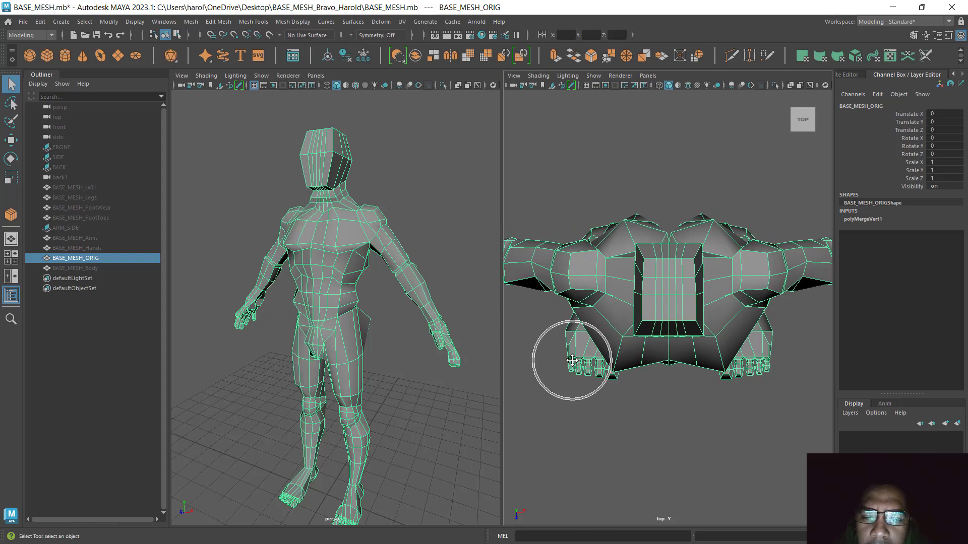
pyautogui.press('ctrl')
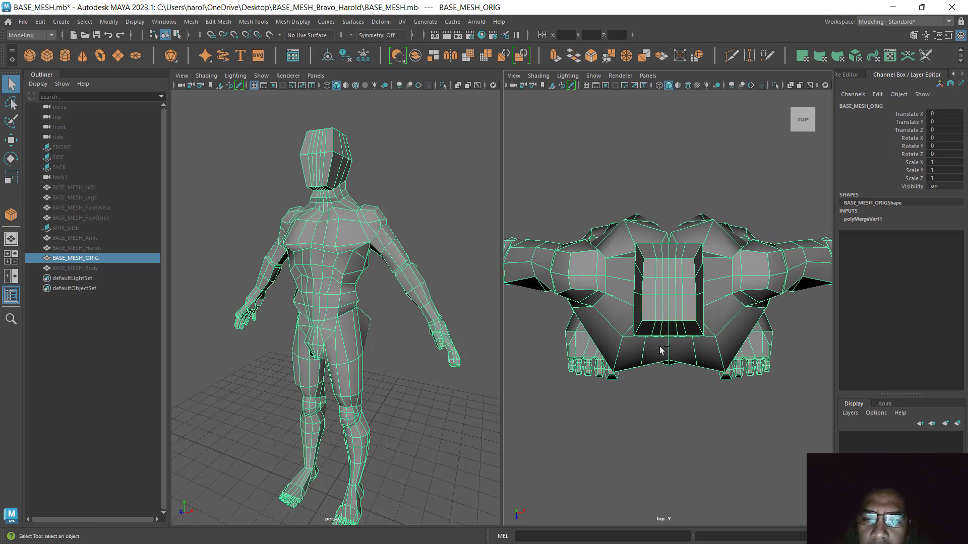
pyautogui.press('ctrl')
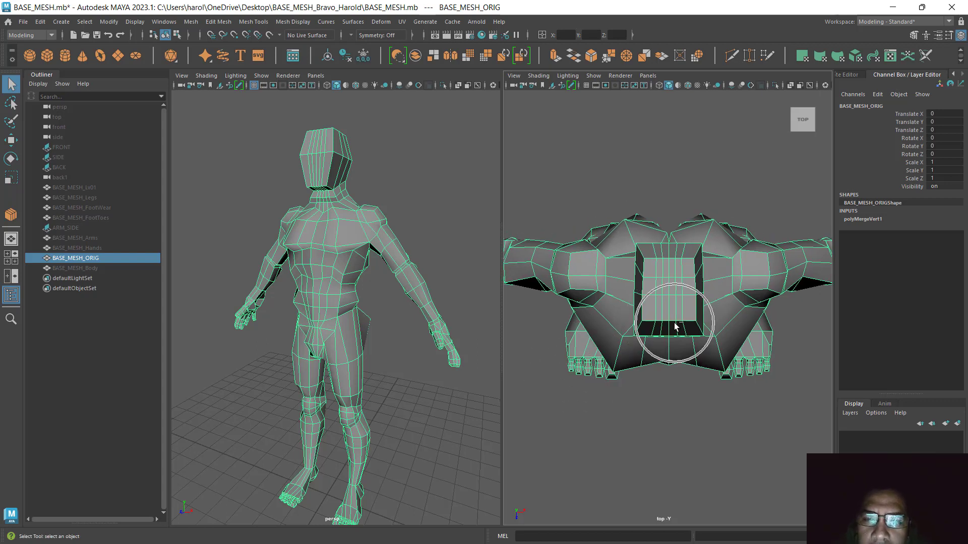
pyautogui.click(651, 76)
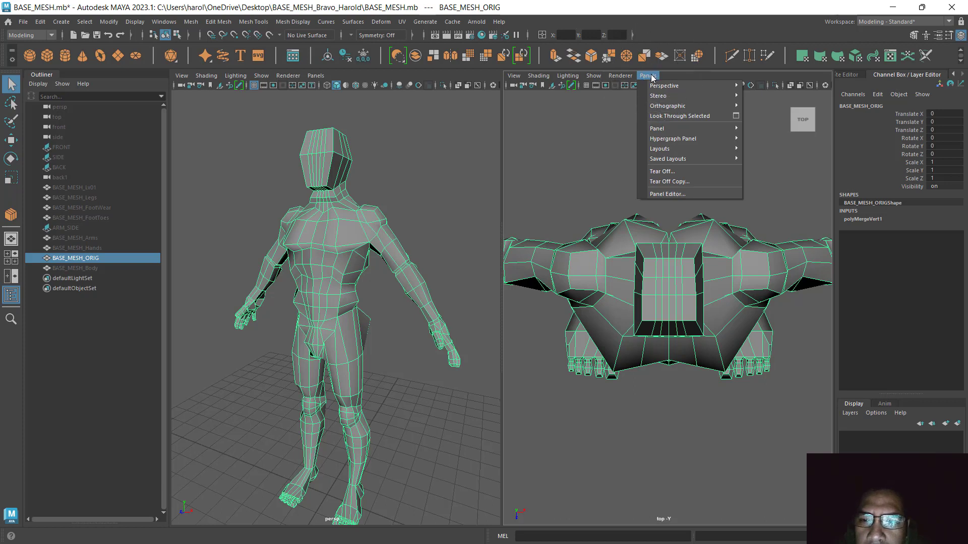
pyautogui.moveTo(663, 106)
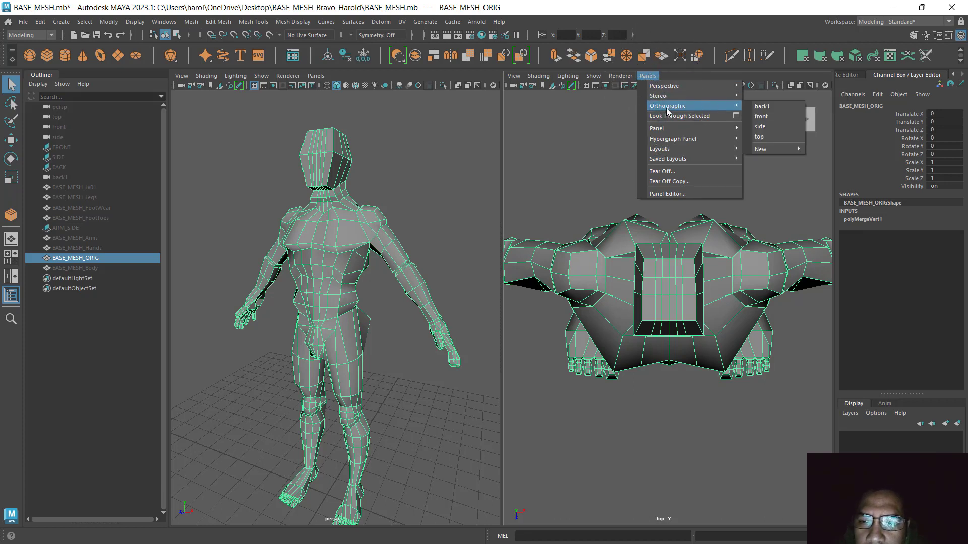
pyautogui.press('ctrl')
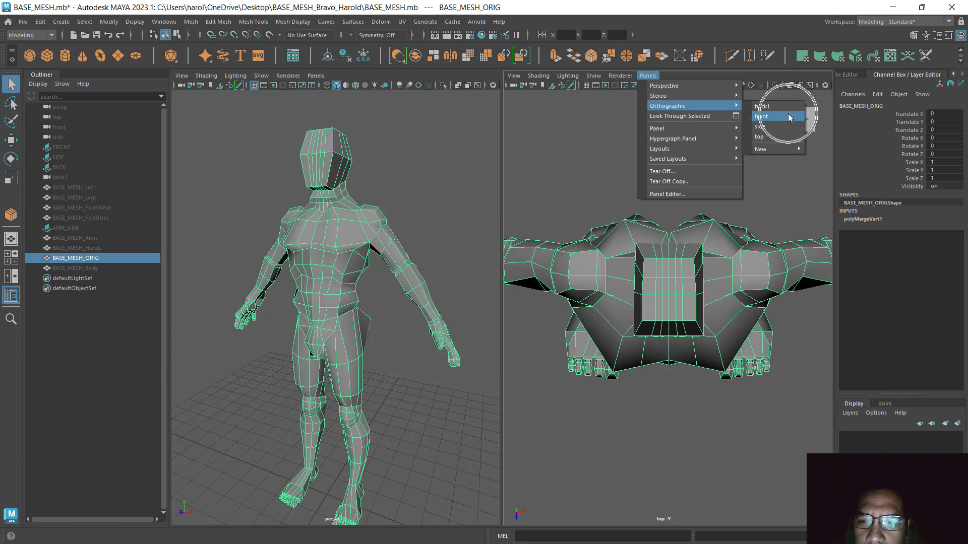
pyautogui.click(761, 116)
pyautogui.keyDown('alt'); pyautogui.moveTo(611, 190); pyautogui.dragTo(652, 337, button='middle'); pyautogui.keyUp('alt')
pyautogui.scroll(3, 643, 229)
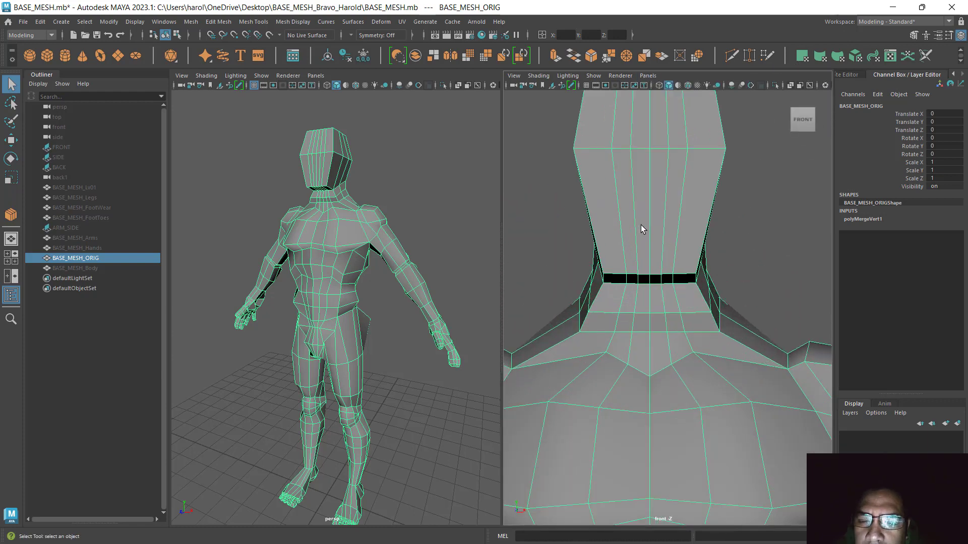
pyautogui.keyDown('alt'); pyautogui.moveTo(643, 229); pyautogui.dragTo(682, 280, button='middle'); pyautogui.keyUp('alt')
pyautogui.scroll(3, 335, 186)
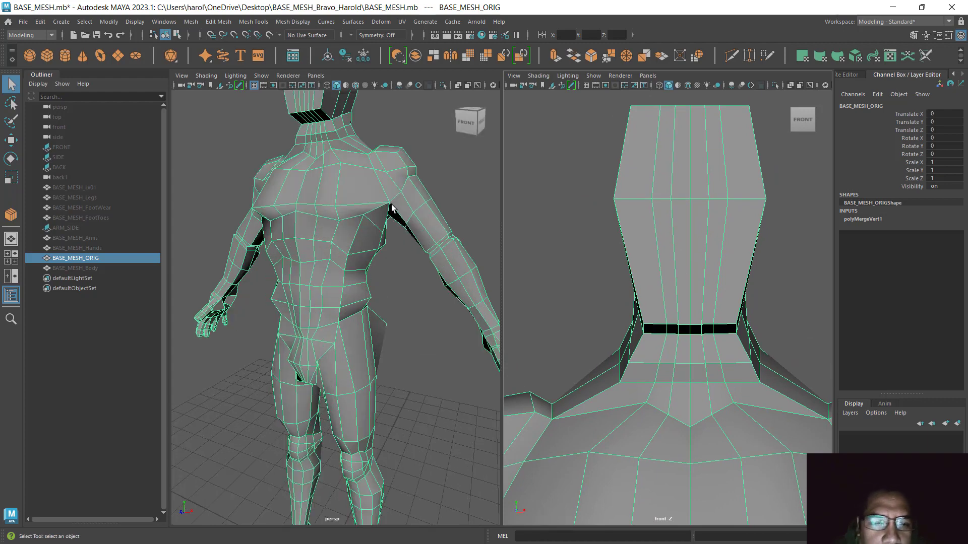
# - Inspect the blocky head and neck from above in the perspective view and save the scene
pyautogui.keyDown('alt'); pyautogui.moveTo(389, 208); pyautogui.dragTo(389, 229); pyautogui.keyUp('alt')
pyautogui.keyDown('alt'); pyautogui.moveTo(388, 229); pyautogui.dragTo(393, 331, button='middle'); pyautogui.keyUp('alt')
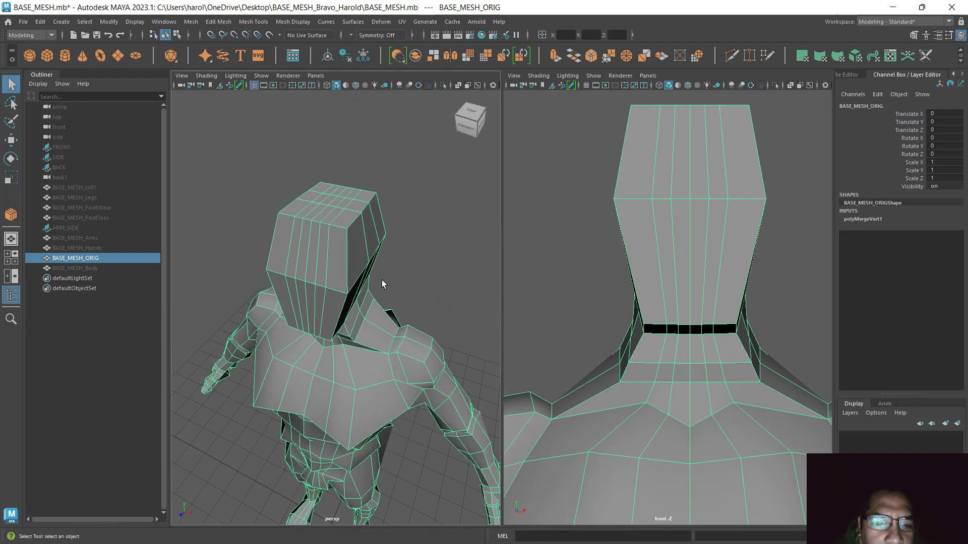
pyautogui.keyDown('alt'); pyautogui.moveTo(418, 303); pyautogui.dragTo(422, 278); pyautogui.keyUp('alt')
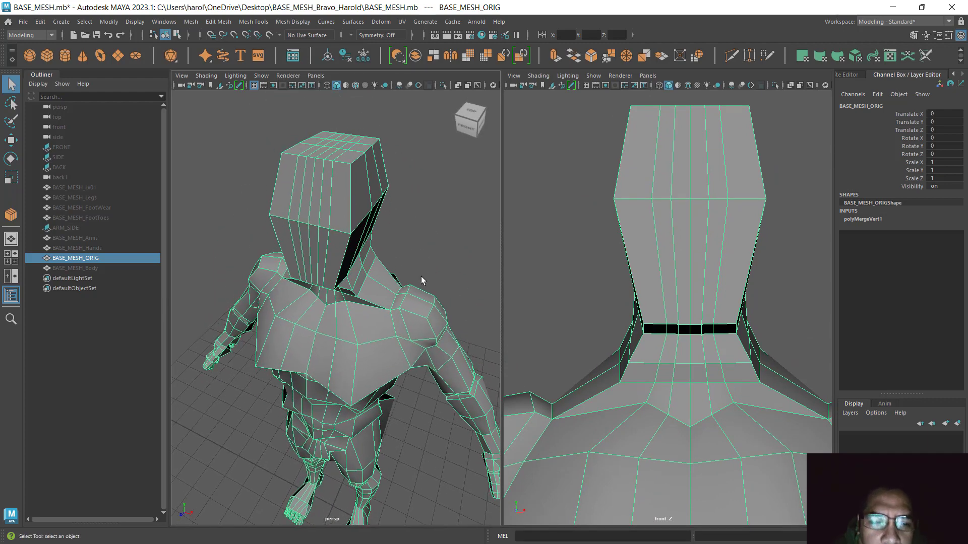
pyautogui.click(703, 266)
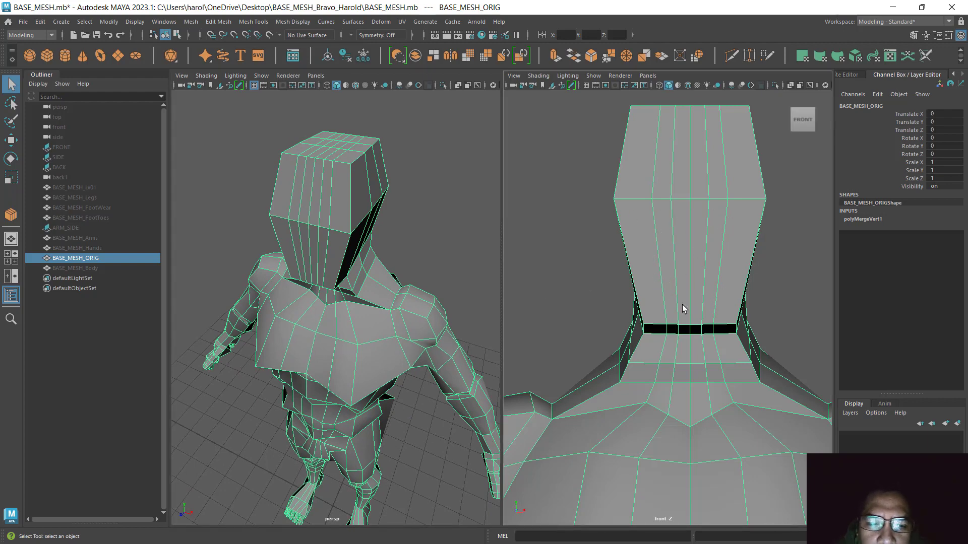
pyautogui.keyDown('alt'); pyautogui.moveTo(394, 305); pyautogui.dragTo(395, 281); pyautogui.keyUp('alt')
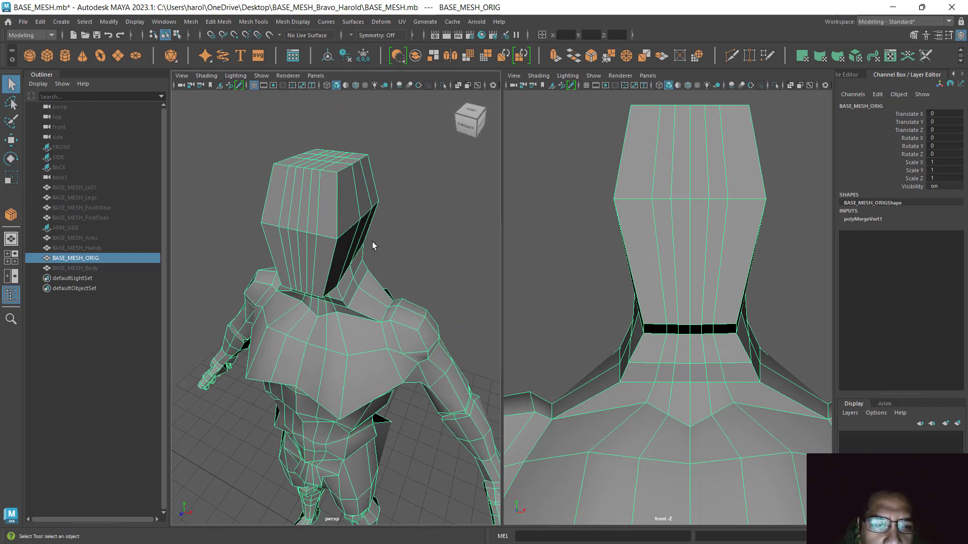
pyautogui.press('ctrl')
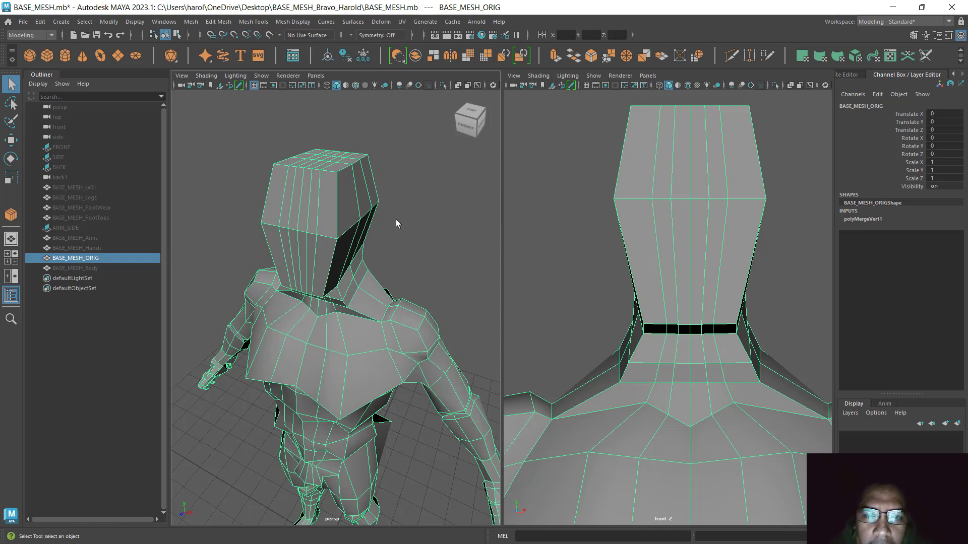
pyautogui.press('ctrl')
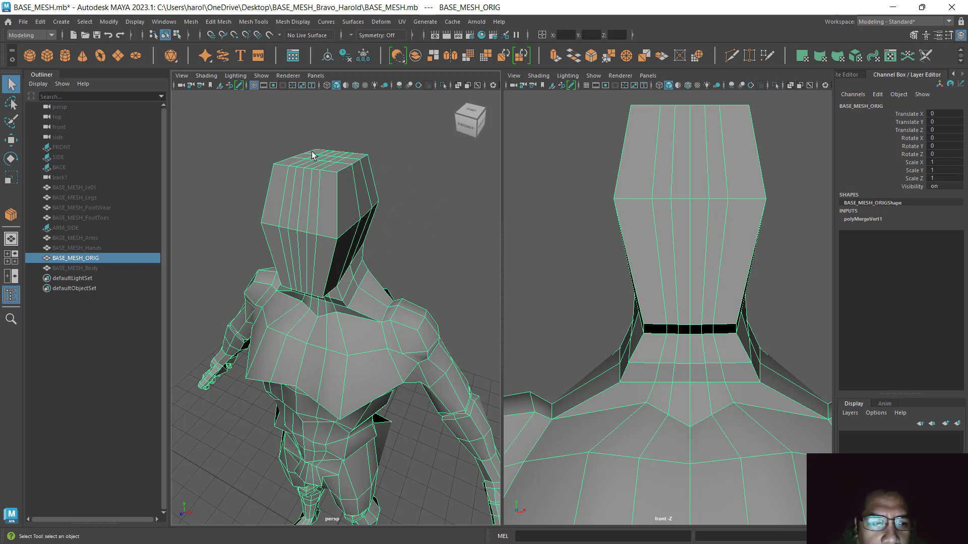
pyautogui.hotkey('ctrl', 's')
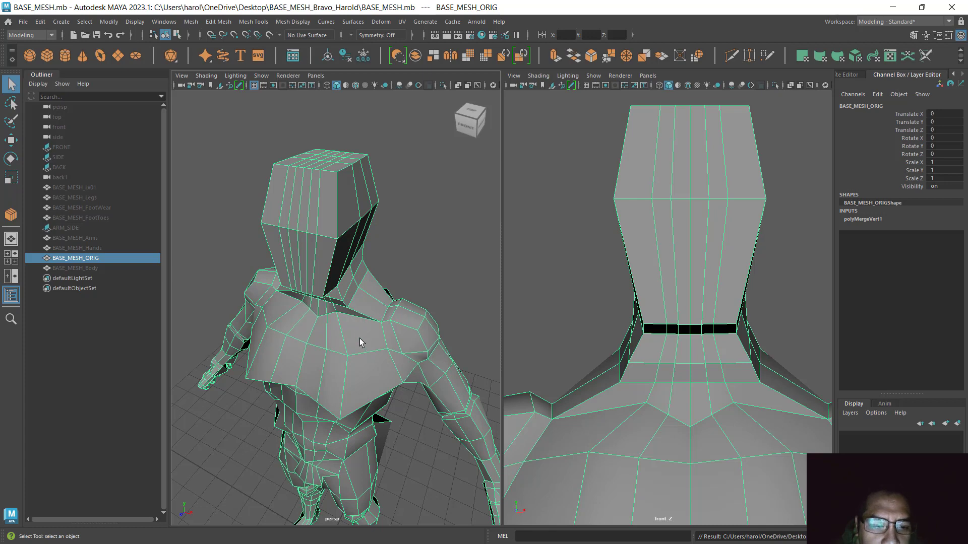
# - Create a free image plane for the head reference at the scene origin
pyautogui.click(60, 21)
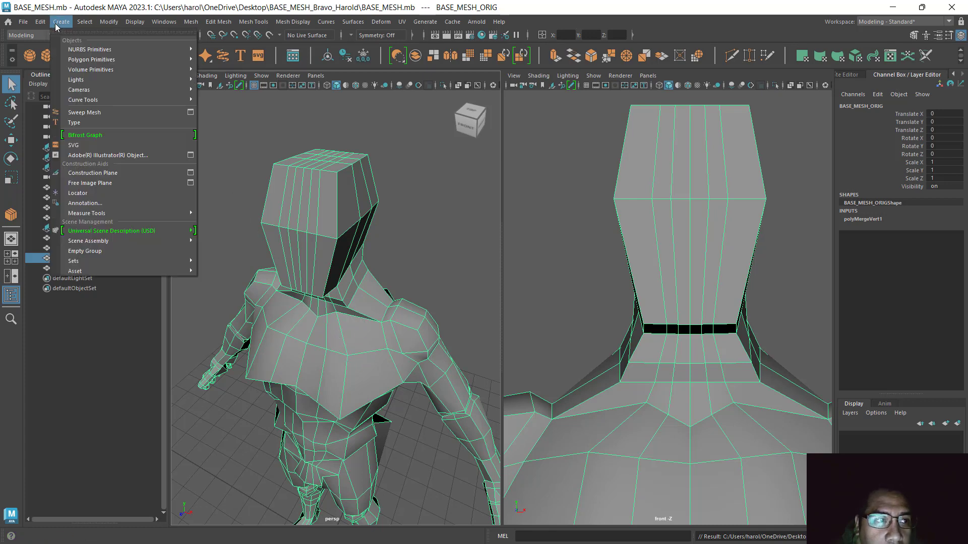
pyautogui.click(116, 184)
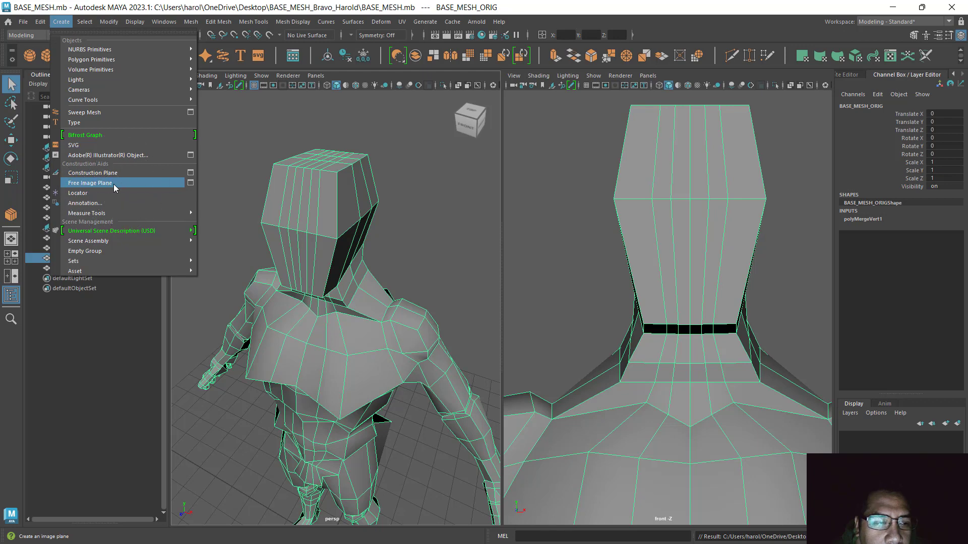
pyautogui.keyDown('alt'); pyautogui.moveTo(360, 376); pyautogui.dragTo(391, 230, button='middle'); pyautogui.keyUp('alt')
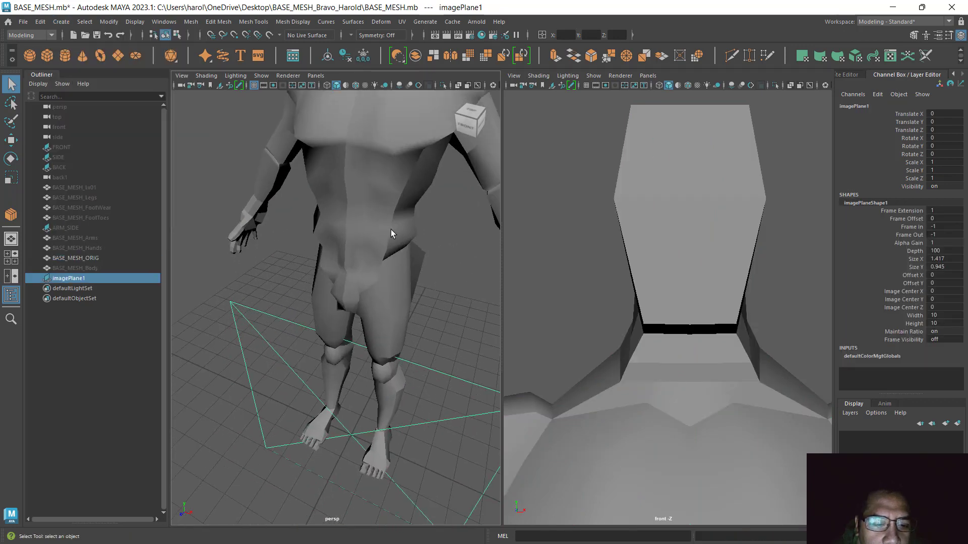
pyautogui.press('ctrl')
pyautogui.keyDown('alt'); pyautogui.moveTo(428, 411); pyautogui.dragTo(384, 291, button='middle'); pyautogui.keyUp('alt')
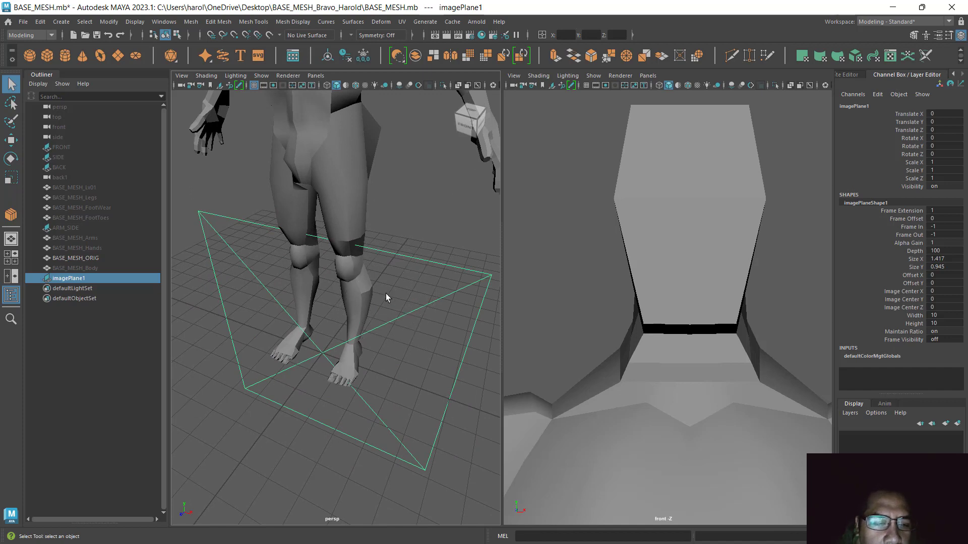
# - Rename the new image plane as HEAD_FRONT
pyautogui.doubleClick(73, 279)
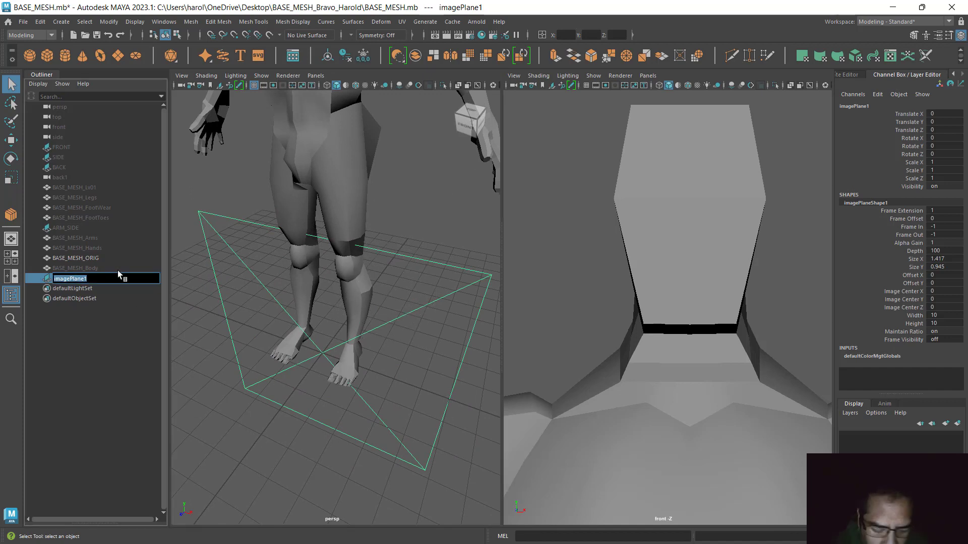
pyautogui.write('H')
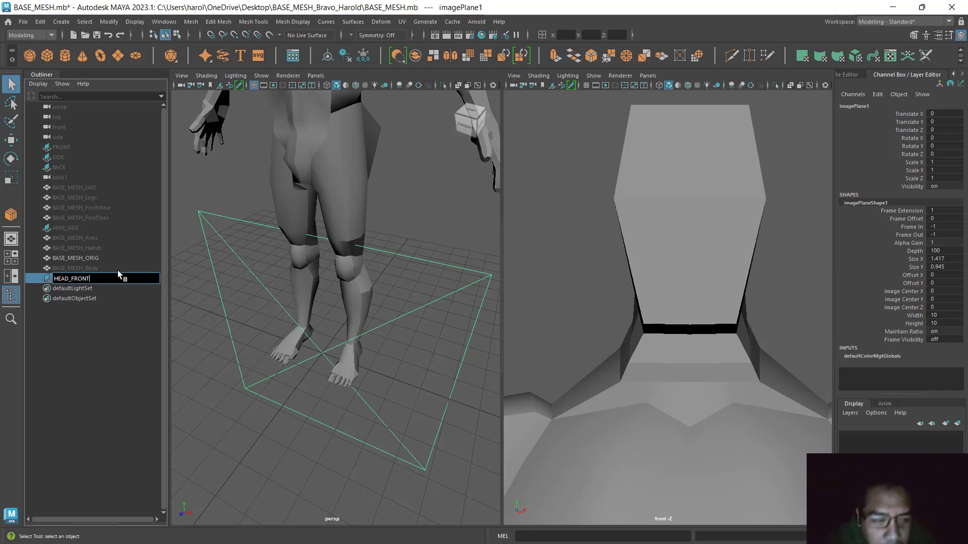
pyautogui.write('EAD_FRONT')
pyautogui.press('Return')
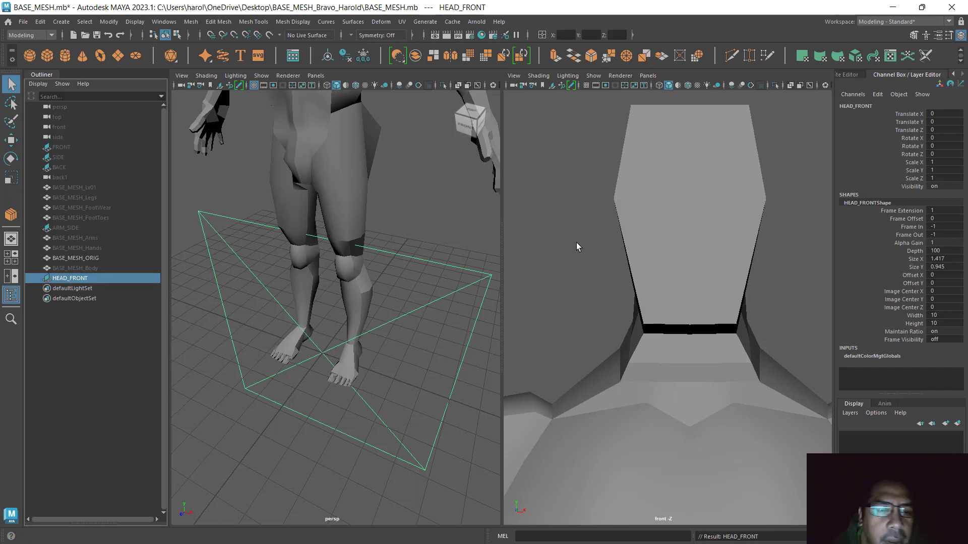
pyautogui.press('ctrl')
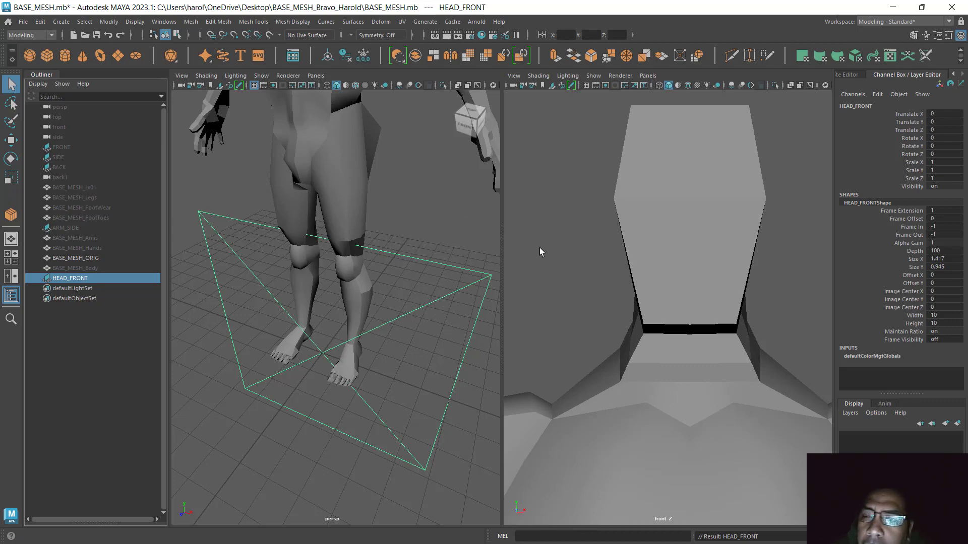
# - Load Head Front 02.jpg as the image of the HEAD_FRONT image plane
pyautogui.click(939, 37)
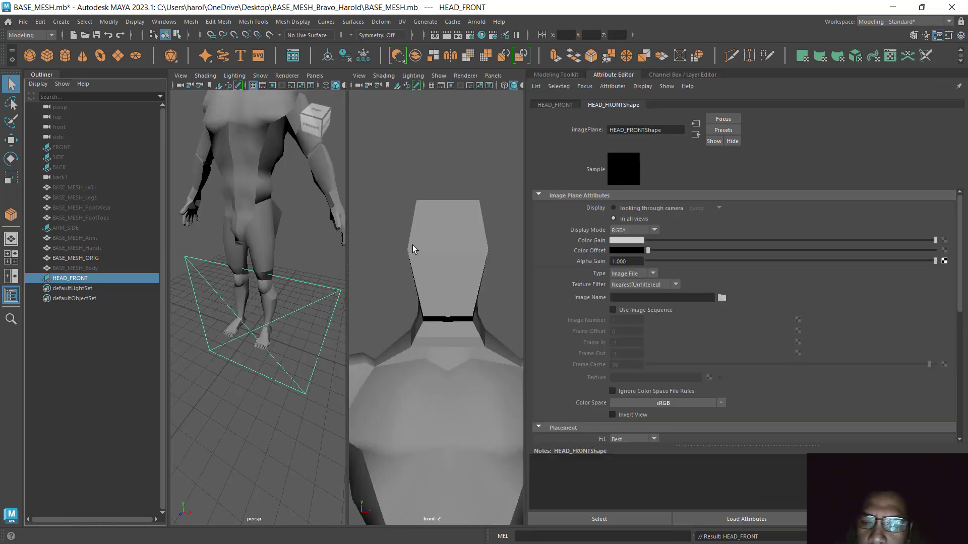
pyautogui.press('ctrl')
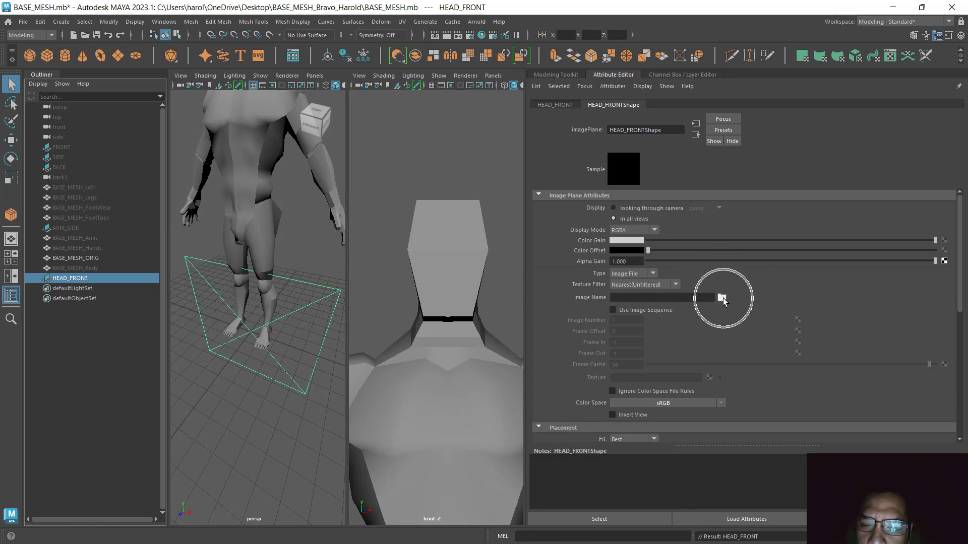
pyautogui.click(722, 298)
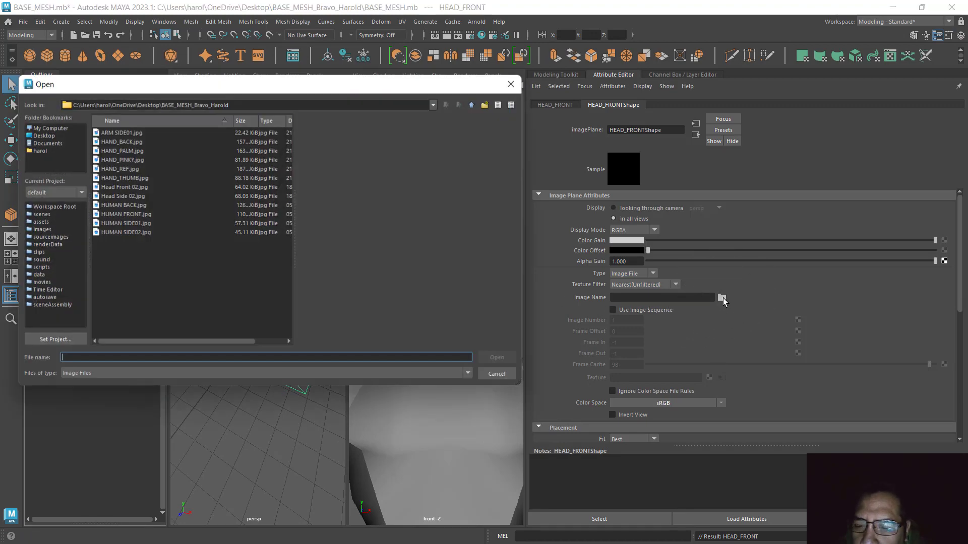
pyautogui.press('ctrl')
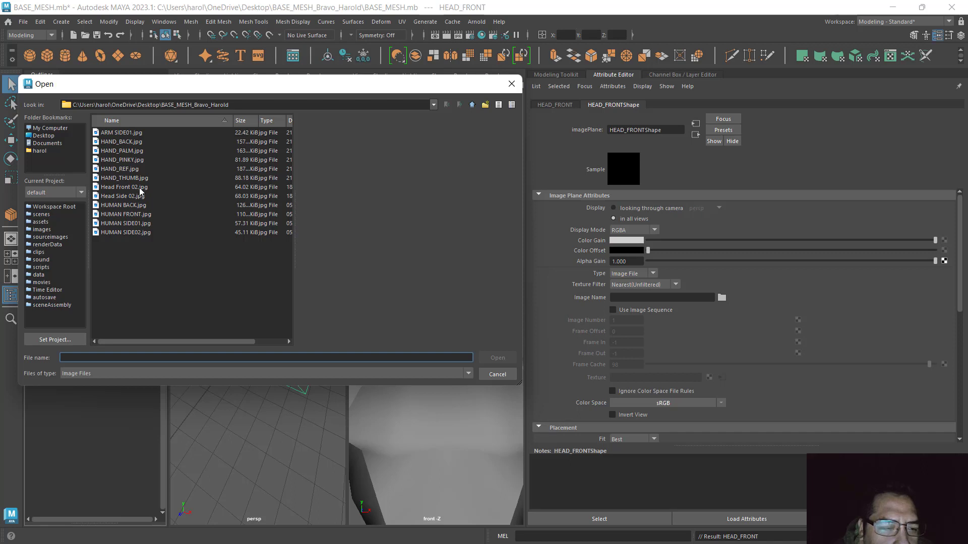
pyautogui.click(124, 187)
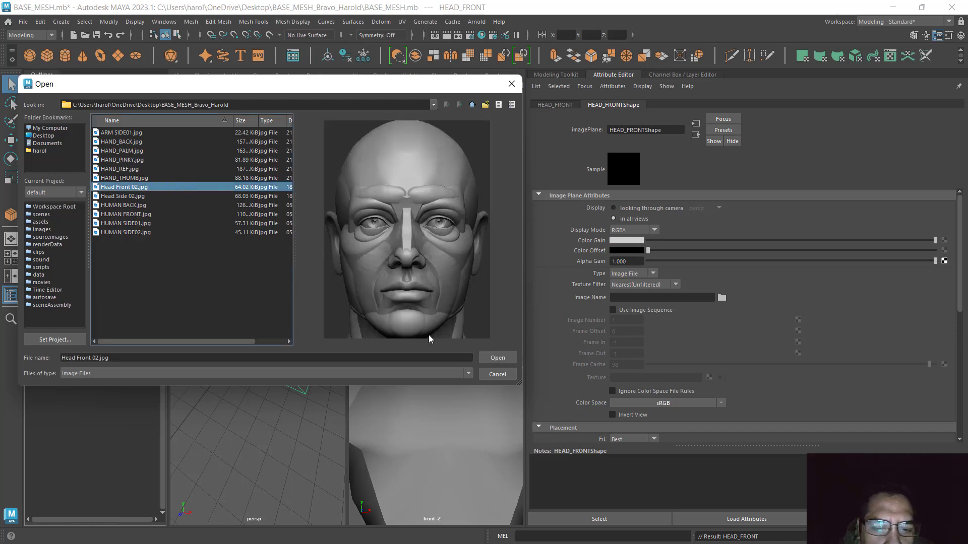
pyautogui.click(504, 359)
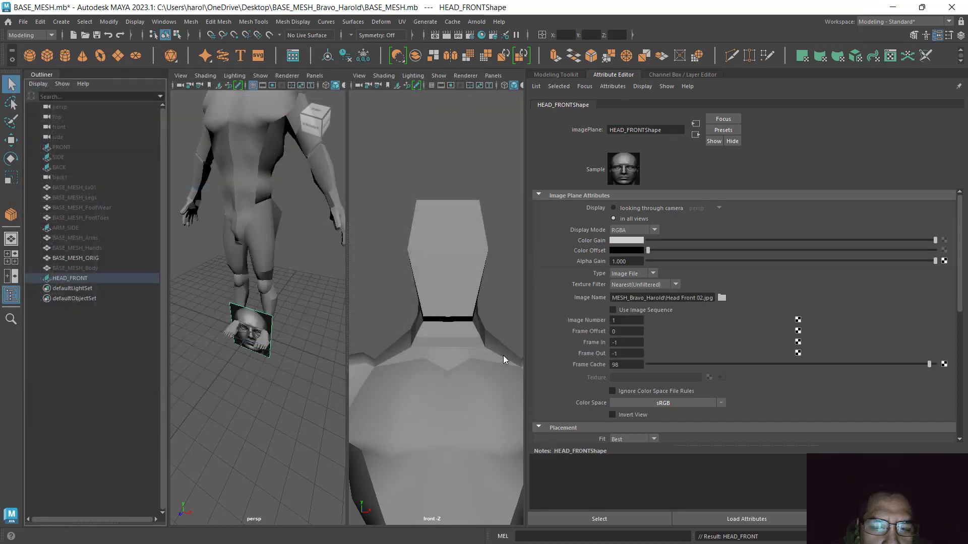
# - Try displaying HEAD_FRONT only when looking through the camera, set it back to all views, and clear the selection
pyautogui.click(251, 335)
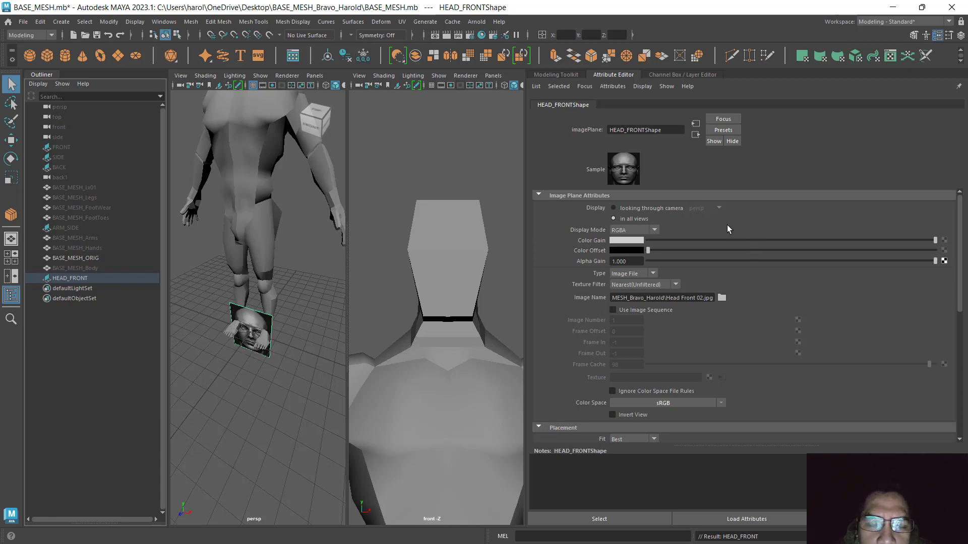
pyautogui.click(658, 208)
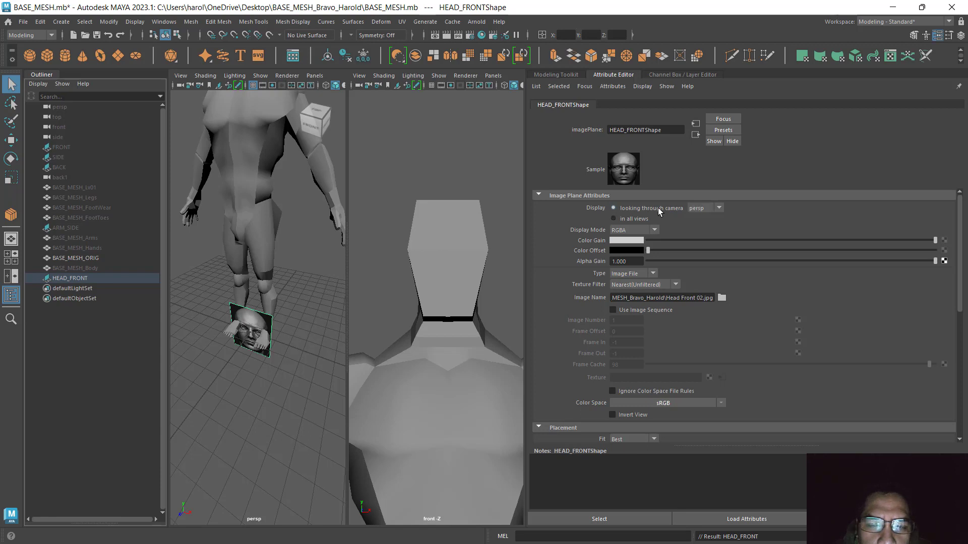
pyautogui.click(629, 223)
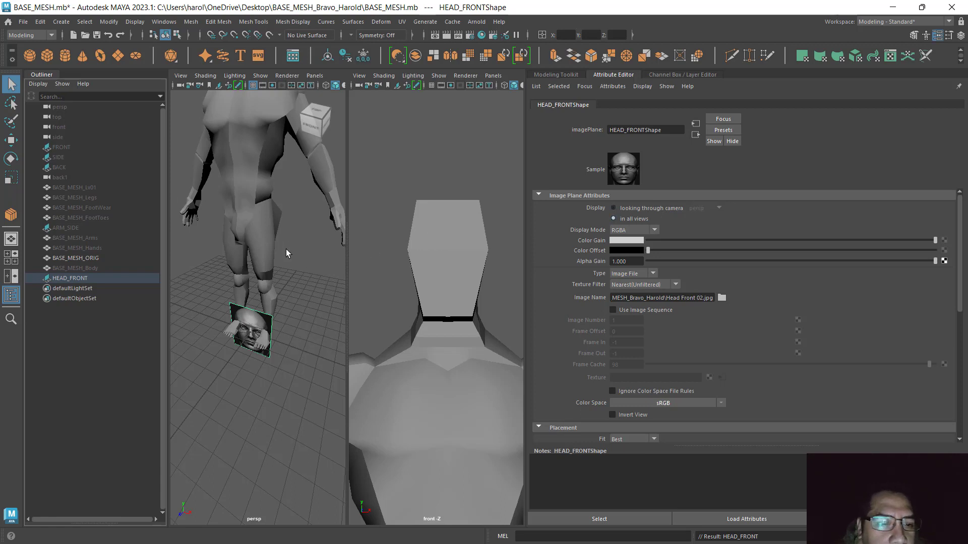
pyautogui.click(296, 300)
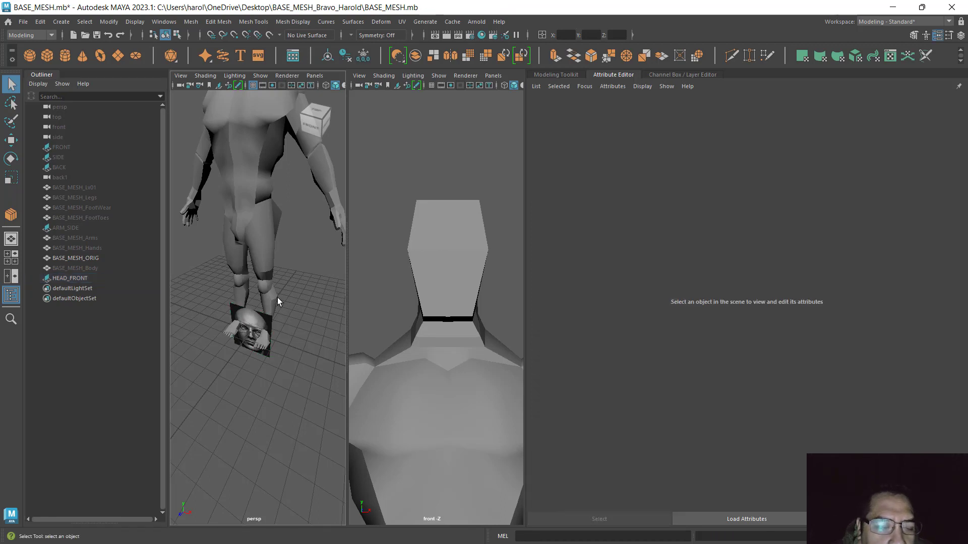
# - Create a second free image plane at the scene origin and rename it as HEAD_SIDE
pyautogui.click(60, 23)
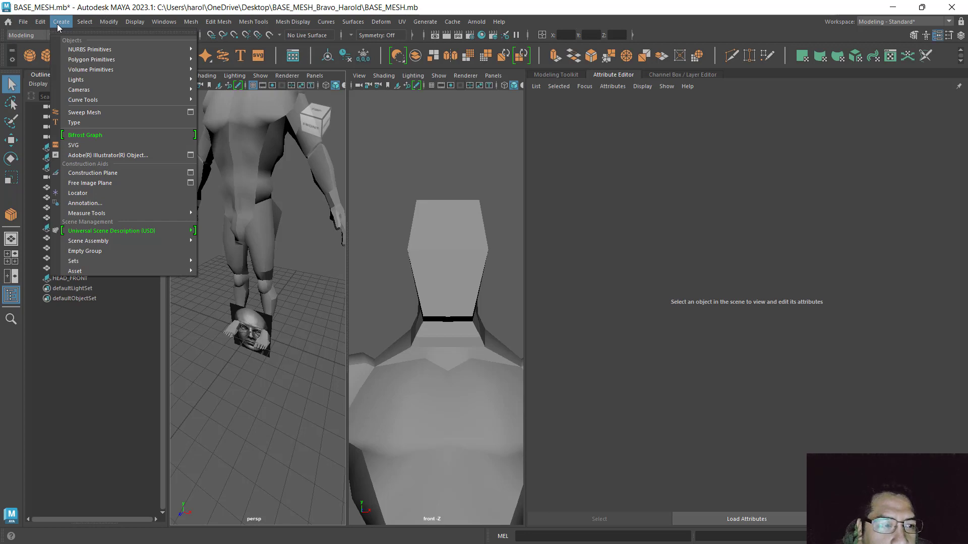
pyautogui.click(134, 183)
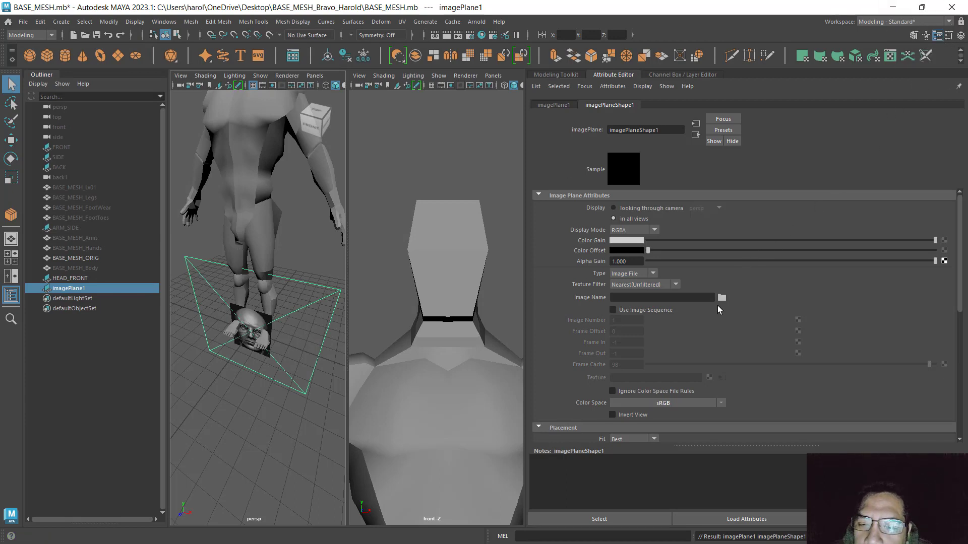
pyautogui.click(68, 290)
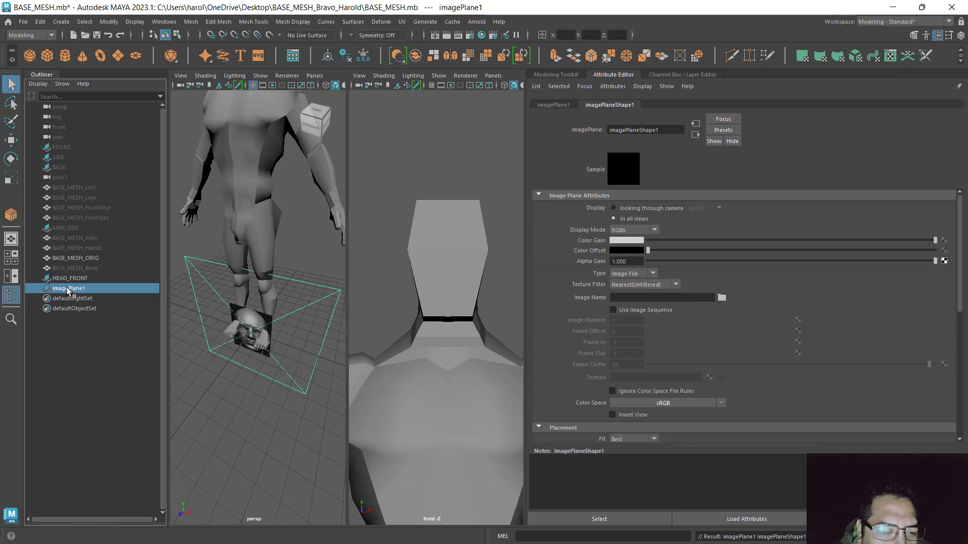
pyautogui.doubleClick(68, 291)
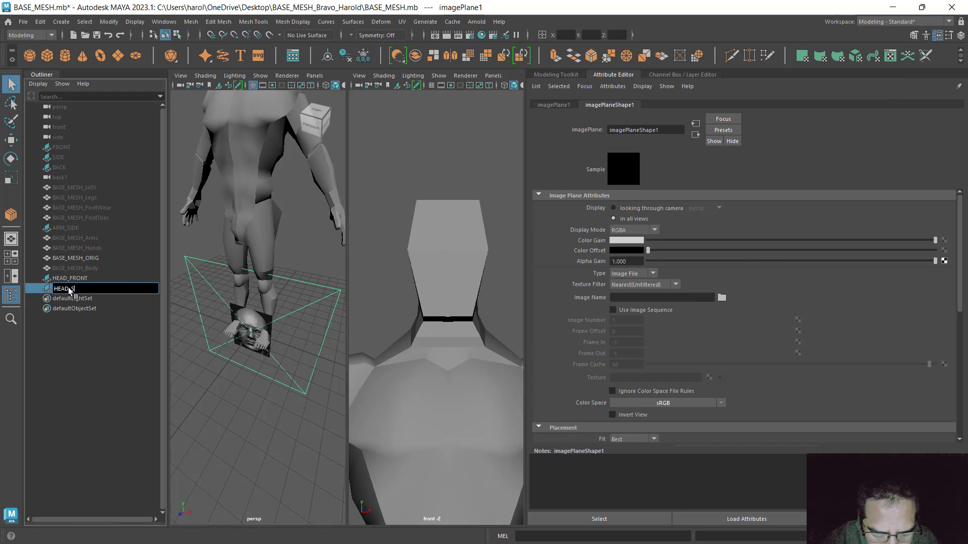
pyautogui.press('Return')
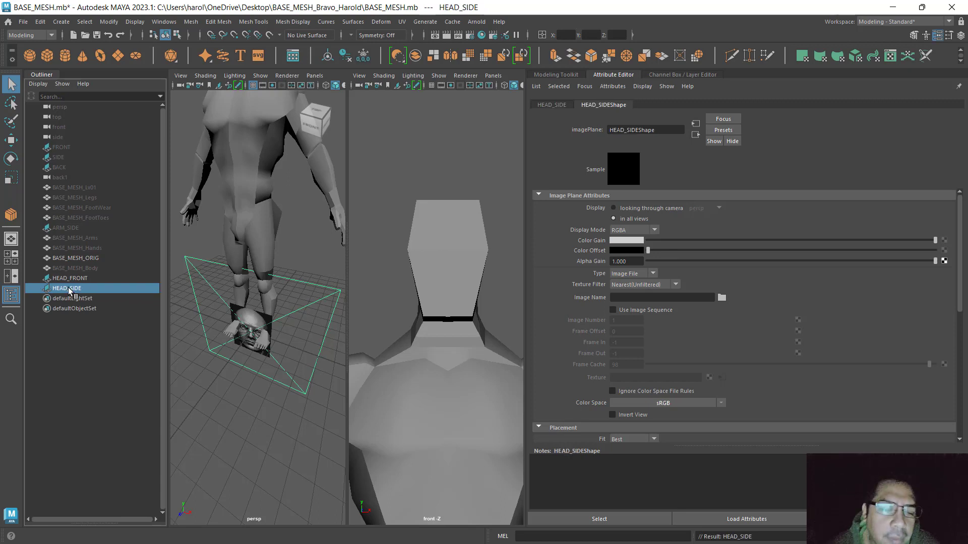
pyautogui.click(68, 287)
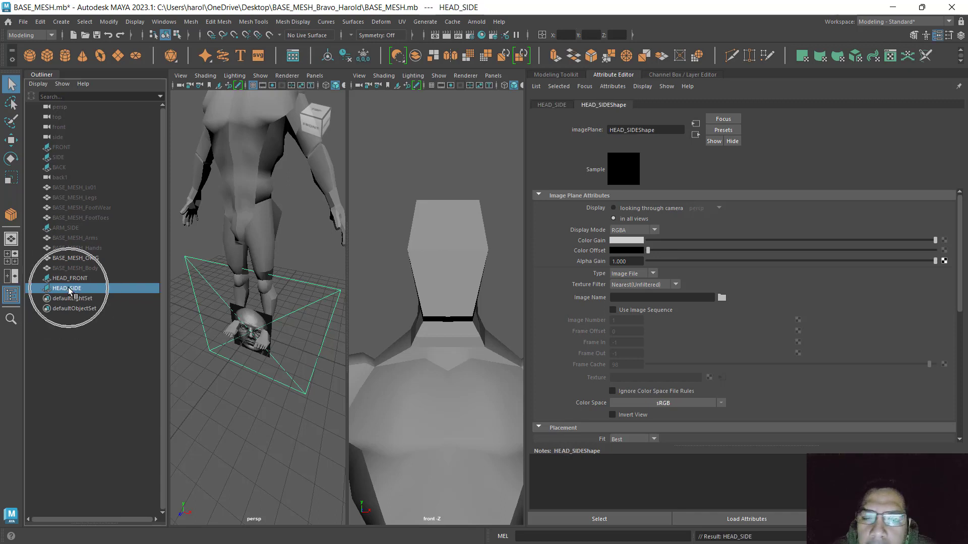
# - Load Head Side 02.jpg as the image of HEAD_SIDE and bring back the channel values
pyautogui.click(722, 297)
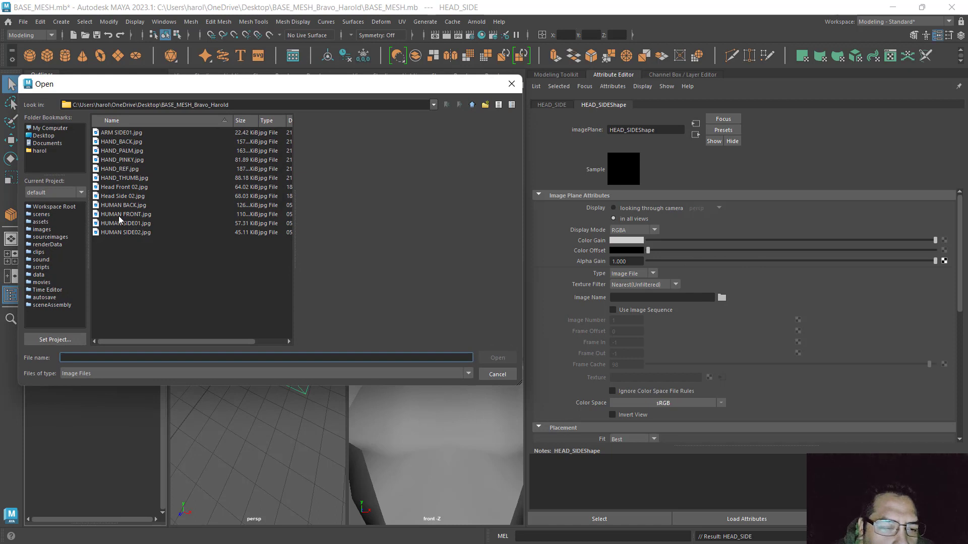
pyautogui.click(130, 197)
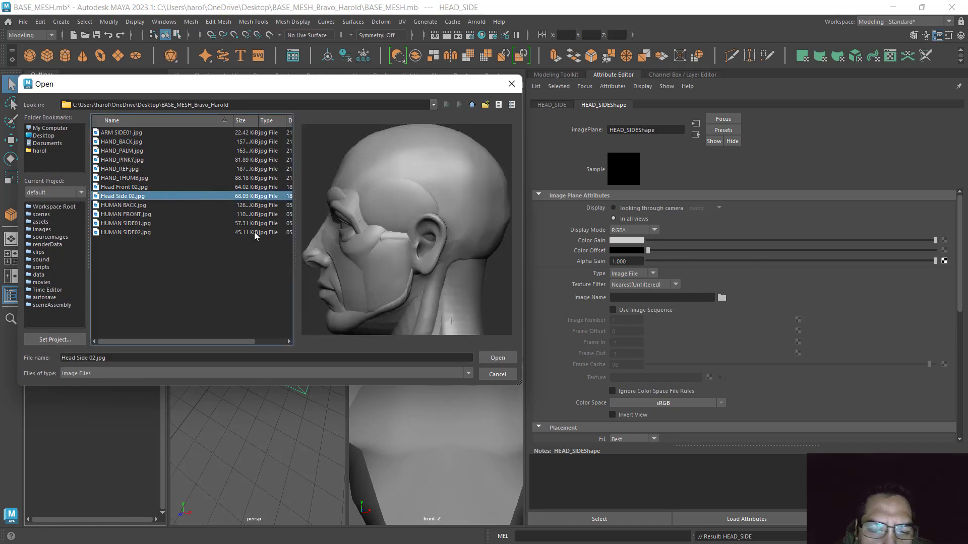
pyautogui.click(496, 358)
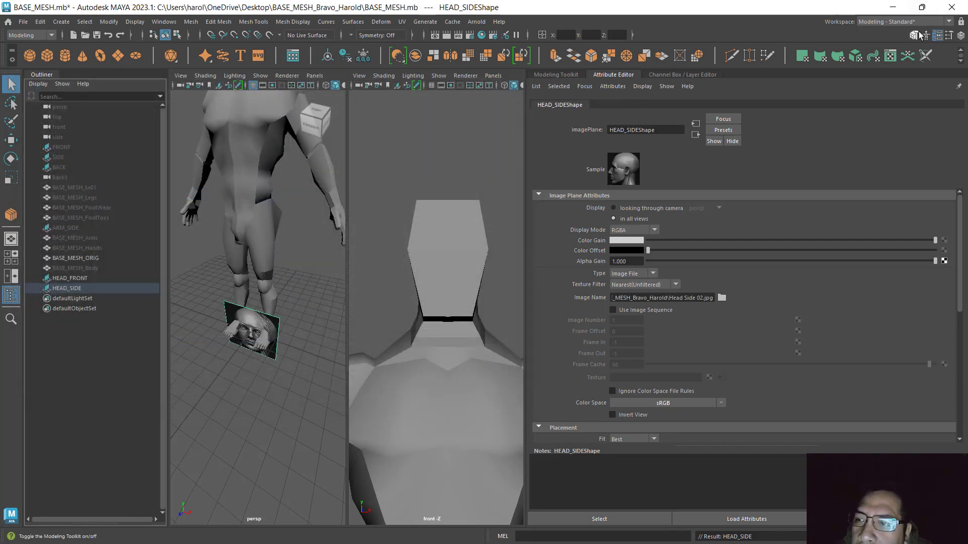
pyautogui.click(961, 37)
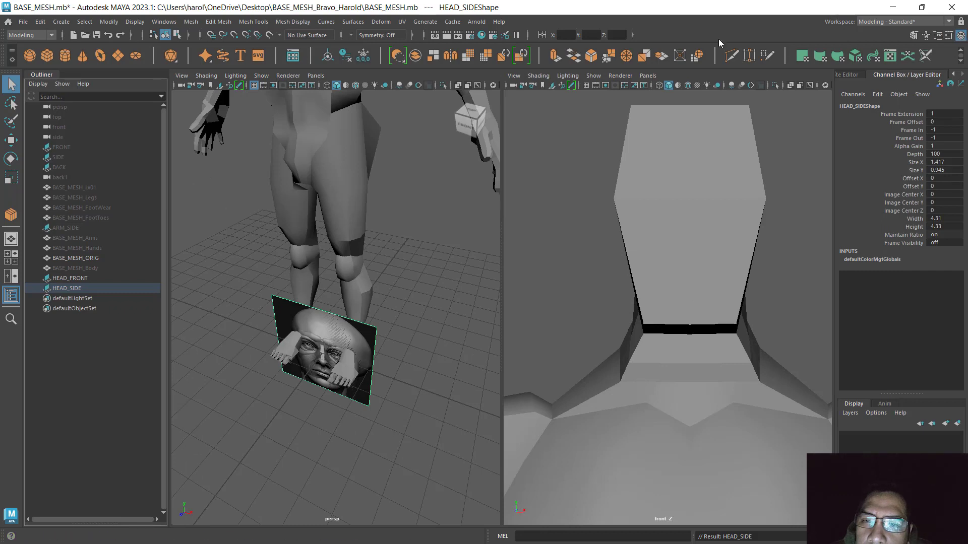
# - Try an absolute Y value of 90 on the HEAD_SIDE image plane with the Select tool, and undo it
pyautogui.click(593, 34)
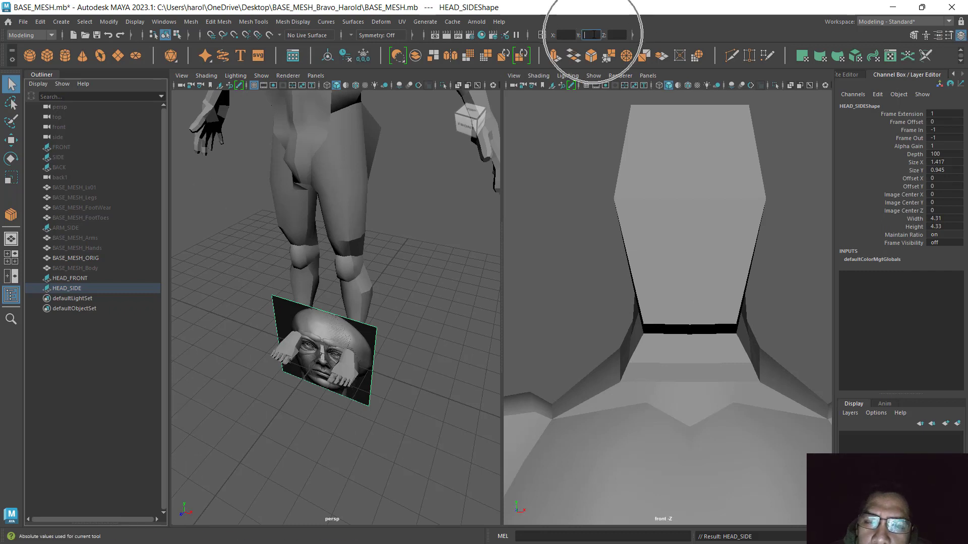
pyautogui.press('ctrl')
pyautogui.press('ctrl')
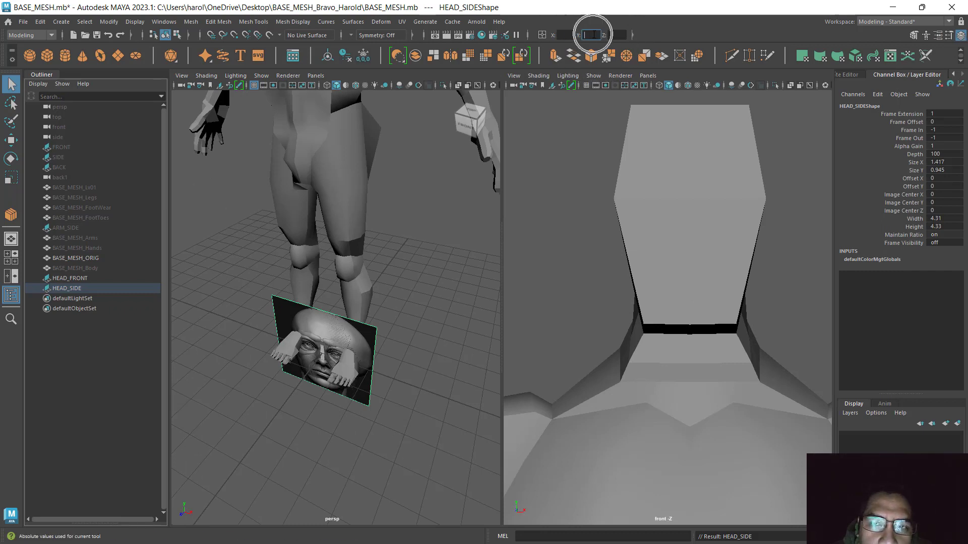
pyautogui.press('ctrl')
pyautogui.press('ctrl')
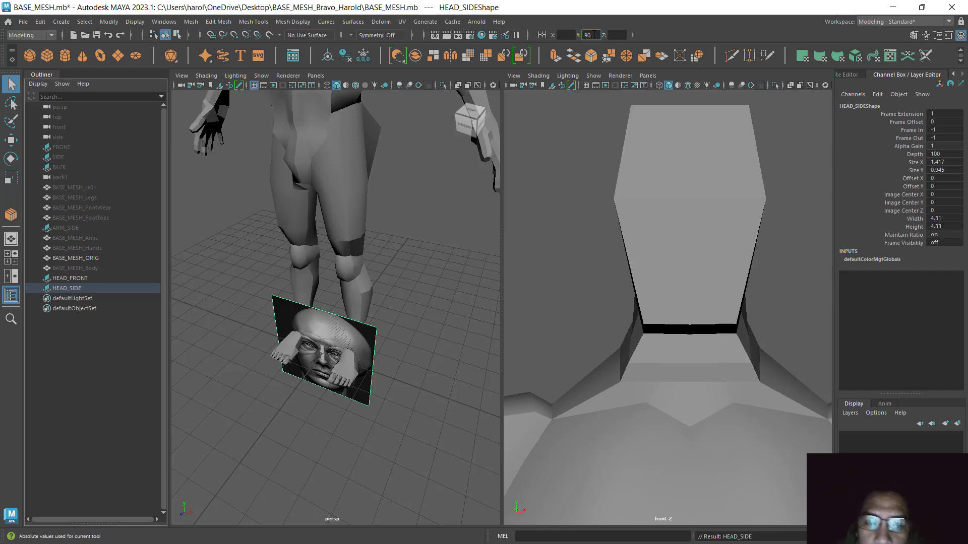
pyautogui.press('Return')
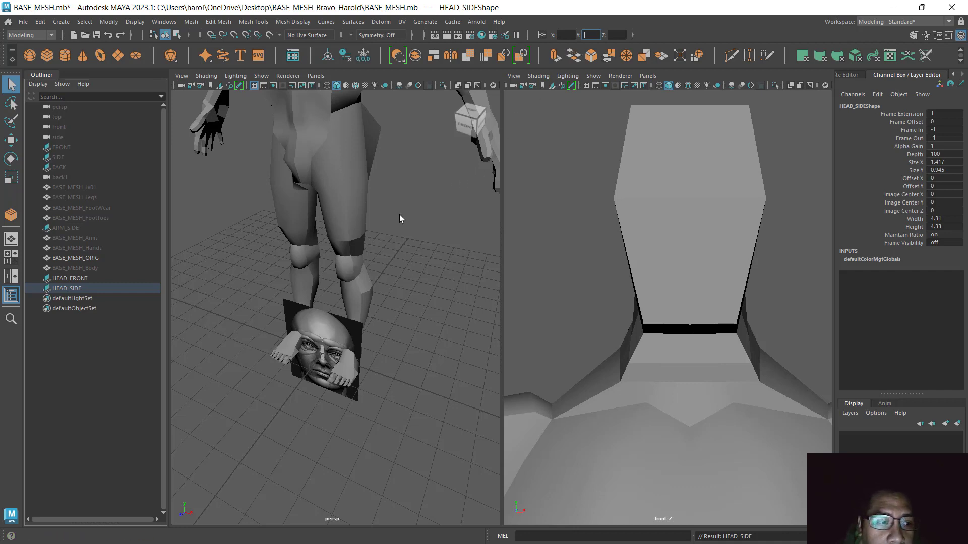
pyautogui.click(328, 249)
pyautogui.hotkey('ctrl', 'z')
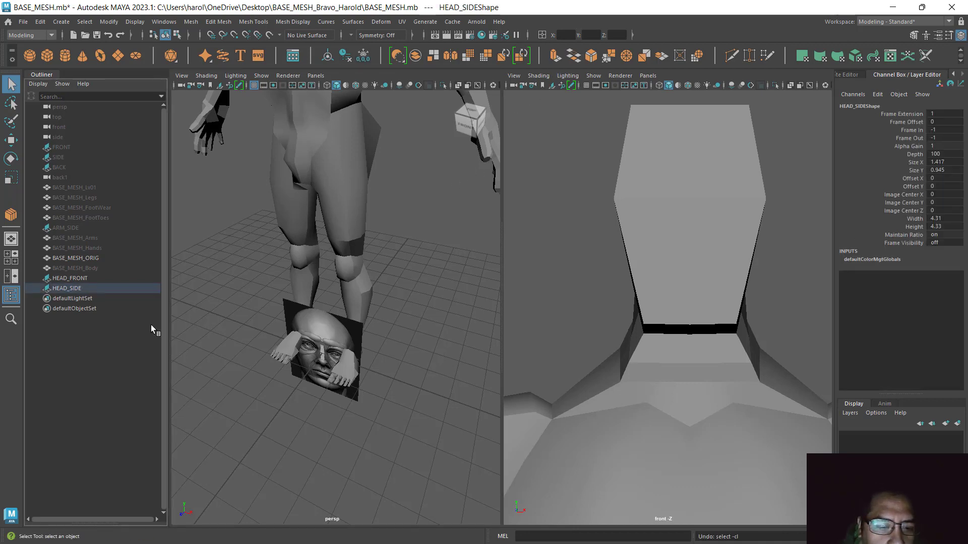
pyautogui.hotkey('ctrl', 'z')
pyautogui.click(340, 322)
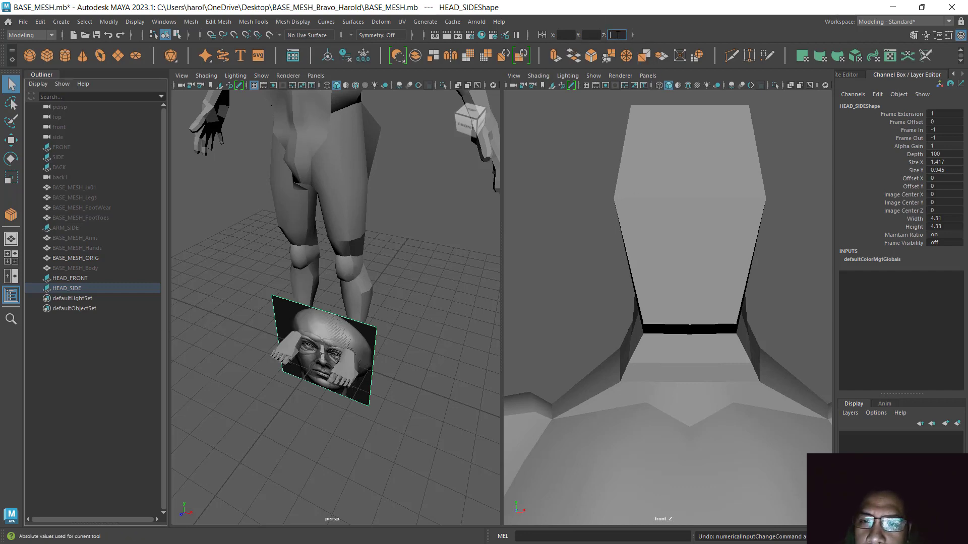
# - Try an absolute Z value of 90 on the HEAD_SIDE image plane with the Select tool, and undo it
pyautogui.click(616, 34)
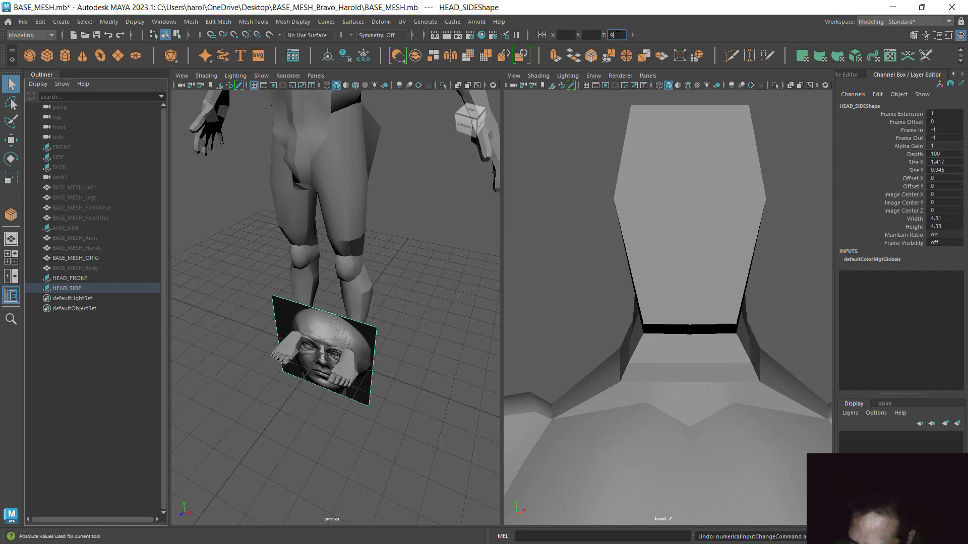
pyautogui.write('90')
pyautogui.press('Return')
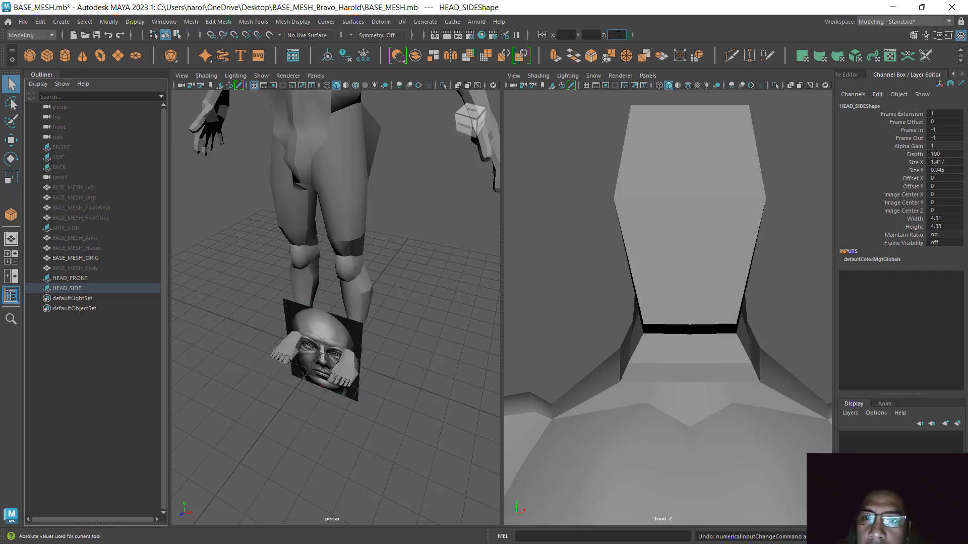
pyautogui.click(411, 245)
pyautogui.hotkey('ctrl', 'z')
pyautogui.hotkey('ctrl', 'z')
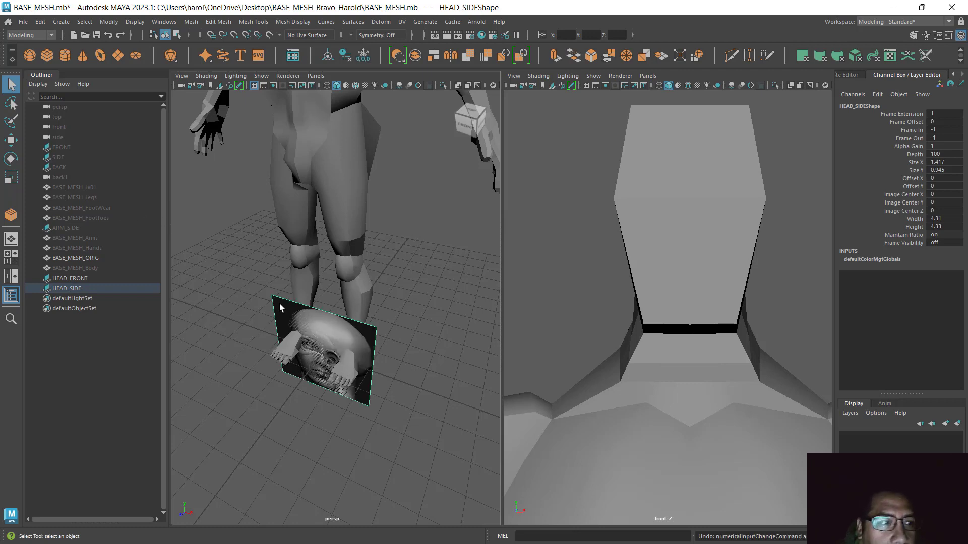
# - Rotate the HEAD_SIDE image plane to 90 degrees on the Y axis with the Rotate tool
pyautogui.click(11, 160)
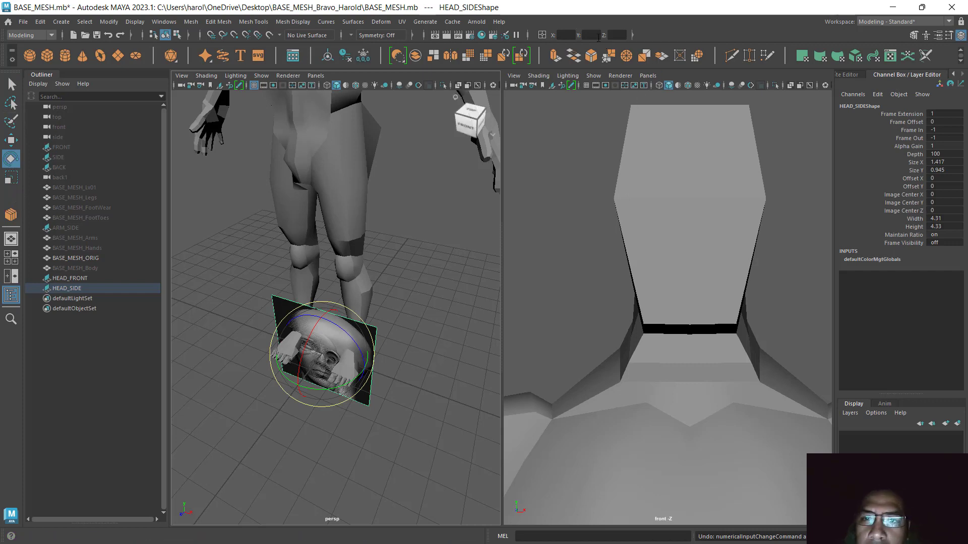
pyautogui.click(586, 35)
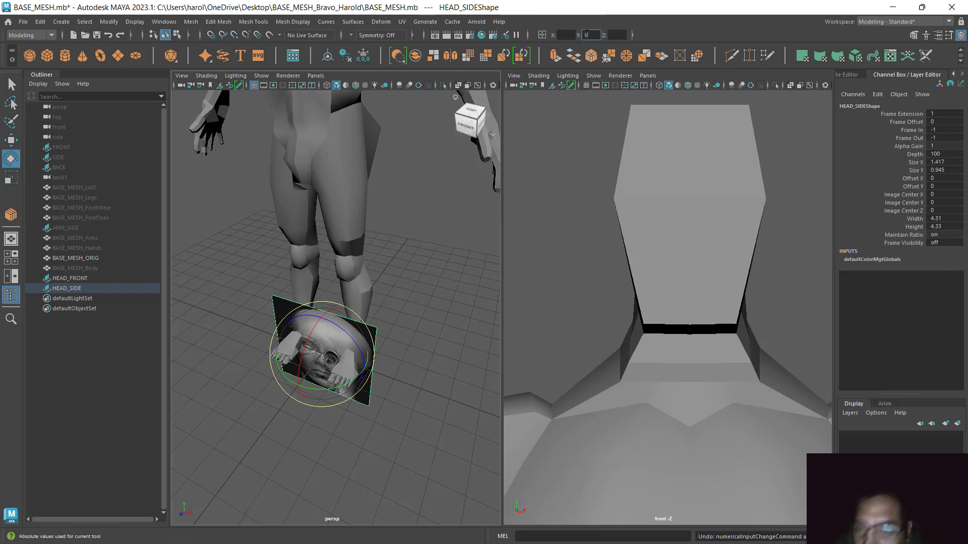
pyautogui.write('90')
pyautogui.press('Return')
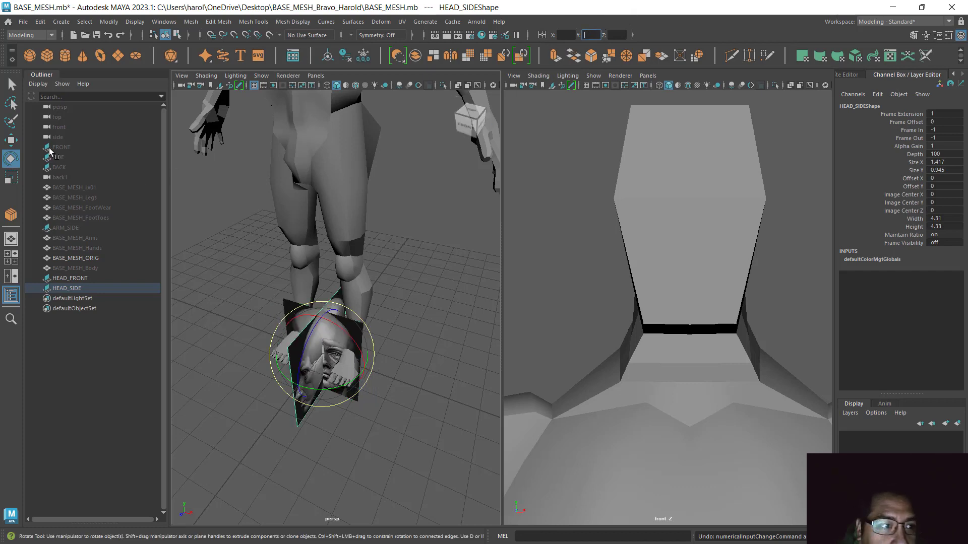
# - Activate the Move tool on HEAD_SIDE and examine how the two head image planes cross from several angles
pyautogui.click(11, 158)
pyautogui.keyDown('alt'); pyautogui.moveTo(441, 345); pyautogui.dragTo(447, 302); pyautogui.keyUp('alt')
pyautogui.press('w')
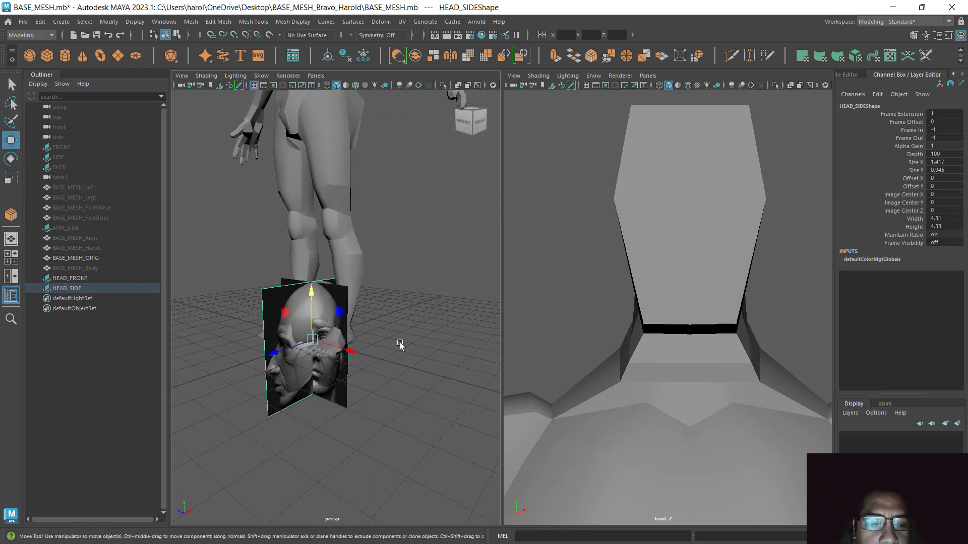
pyautogui.moveTo(399, 346)
pyautogui.keyDown('alt'); pyautogui.mouseDown()
pyautogui.moveTo(439, 347)
pyautogui.moveTo(395, 348)
pyautogui.moveTo(404, 348)
pyautogui.mouseUp(); pyautogui.keyUp('alt')
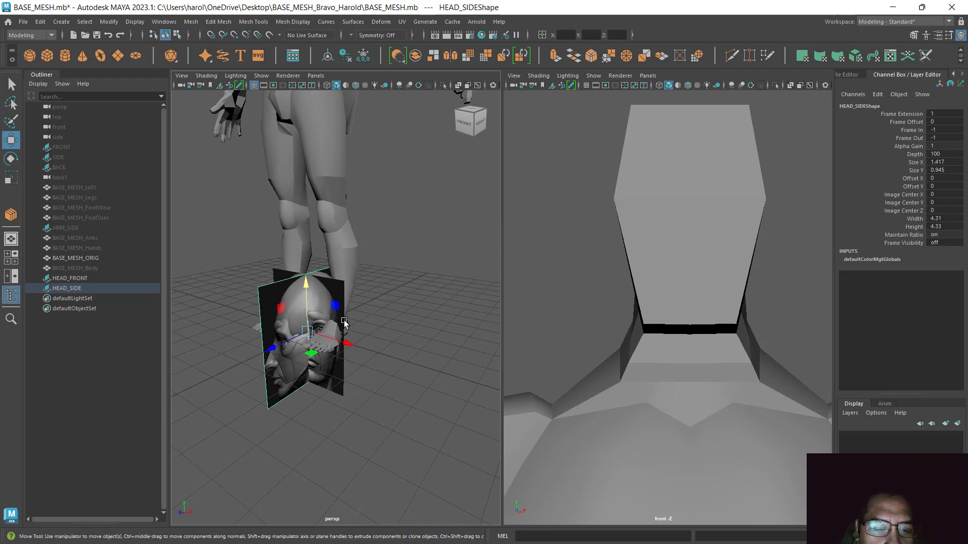
pyautogui.keyDown('alt'); pyautogui.moveTo(319, 376); pyautogui.dragTo(341, 363); pyautogui.keyUp('alt')
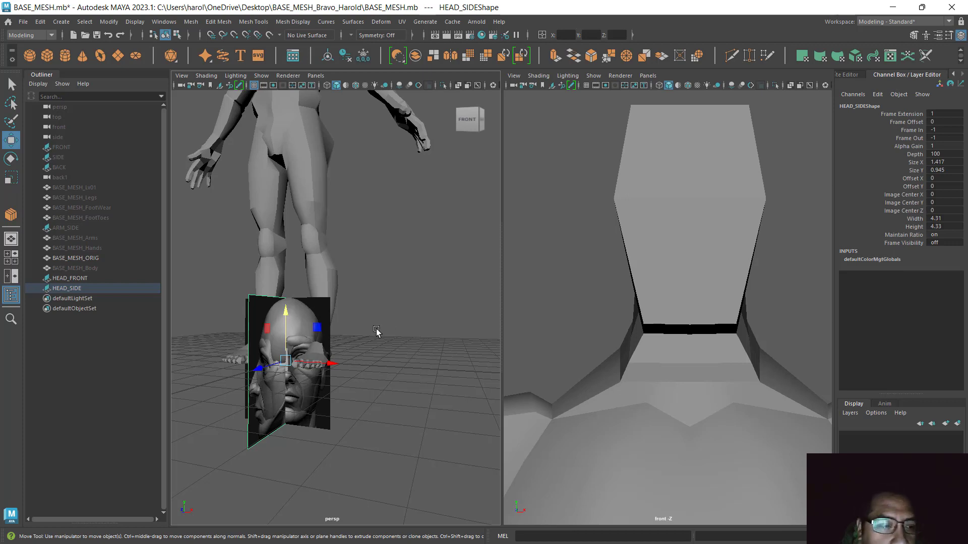
# - Move the HEAD_FRONT and HEAD_SIDE image planes together up to the character's head, at a Translate Y of about 12.52
pyautogui.click(87, 277)
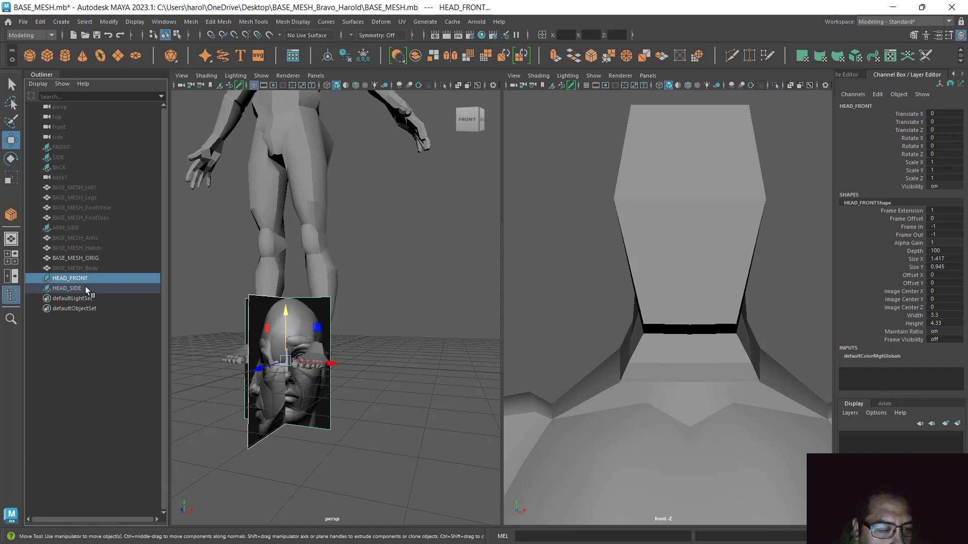
pyautogui.click(107, 342)
pyautogui.click(73, 279)
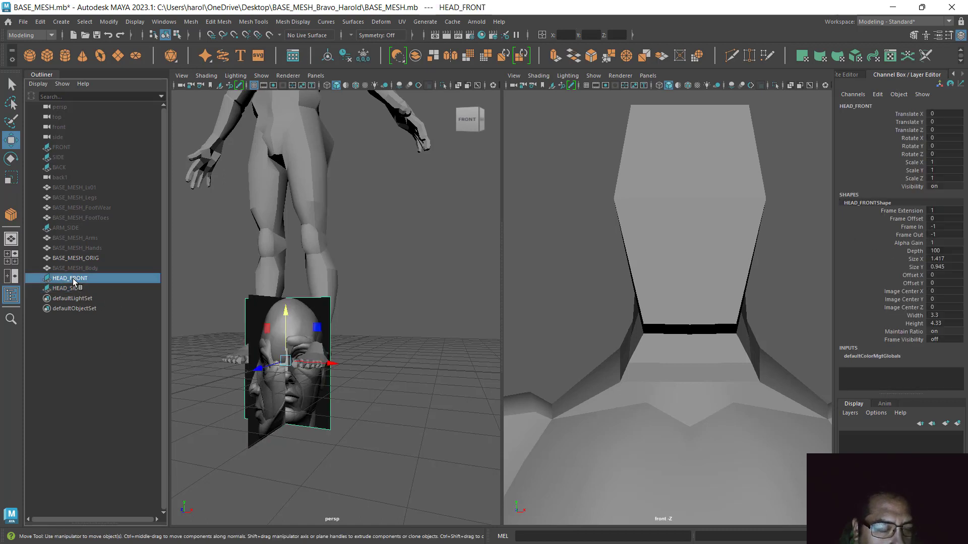
pyautogui.keyDown('ctrl'); pyautogui.click(74, 289); pyautogui.keyUp('ctrl')
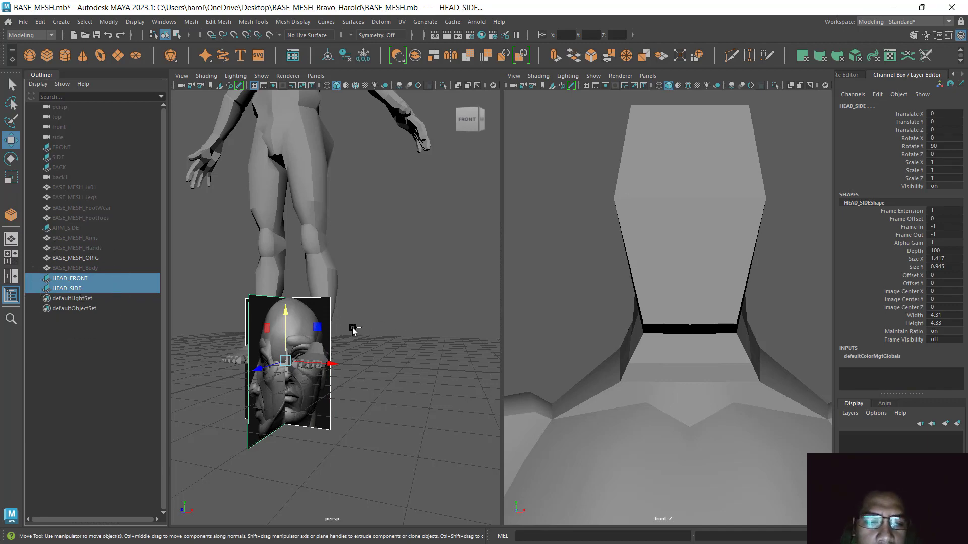
pyautogui.scroll(-3, 391, 320)
pyautogui.keyDown('alt'); pyautogui.moveTo(382, 278); pyautogui.dragTo(426, 339); pyautogui.keyUp('alt')
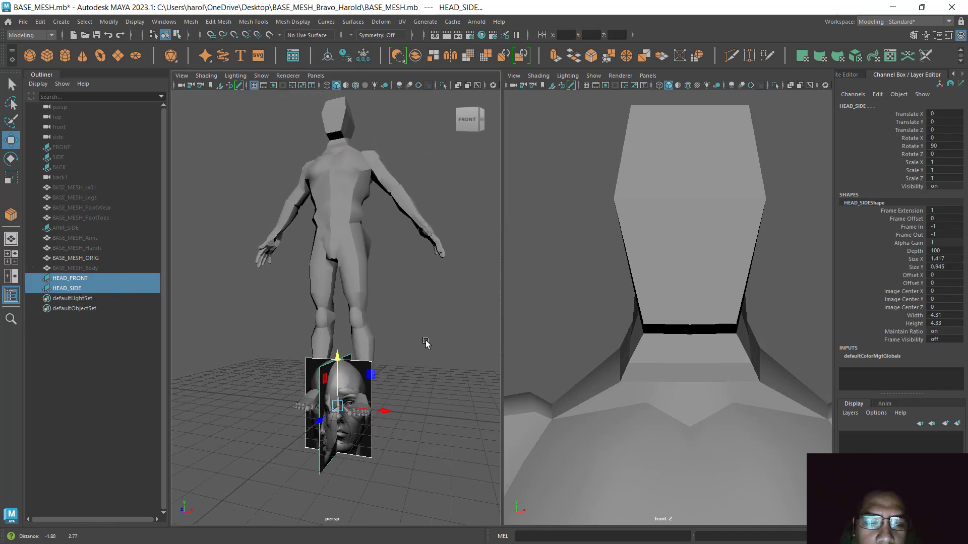
pyautogui.moveTo(337, 359); pyautogui.dragTo(366, 94)
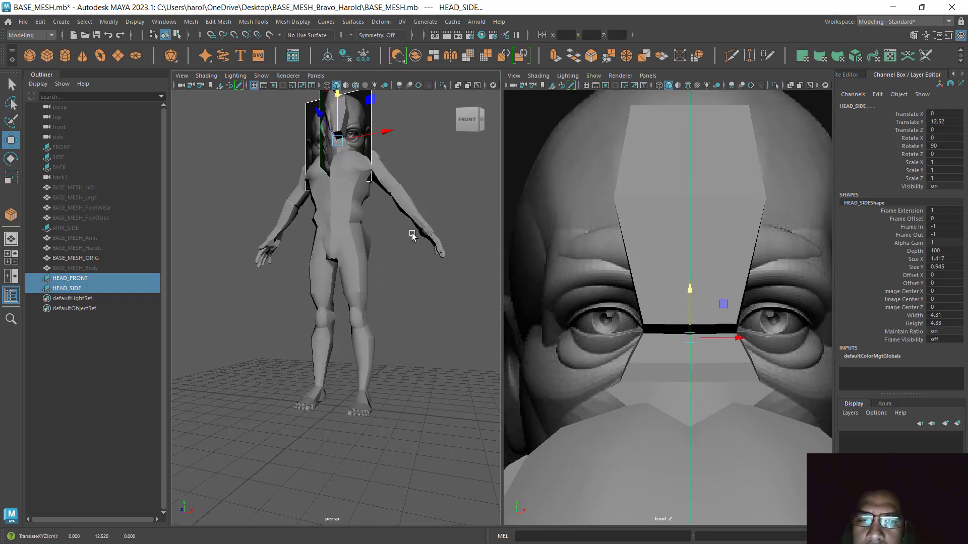
pyautogui.scroll(-3, 404, 242)
pyautogui.scroll(4, 343, 214)
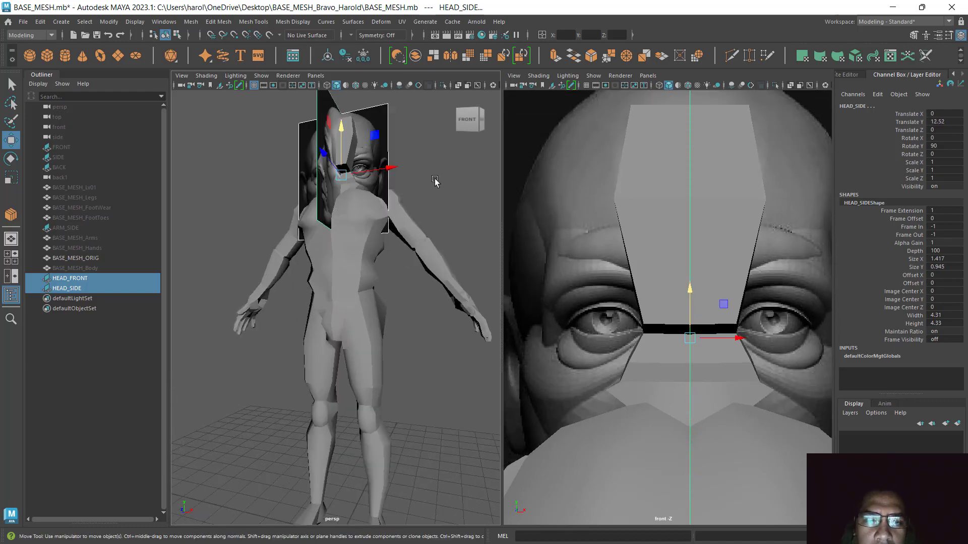
pyautogui.keyDown('alt'); pyautogui.moveTo(433, 194); pyautogui.dragTo(425, 251, button='middle'); pyautogui.keyUp('alt')
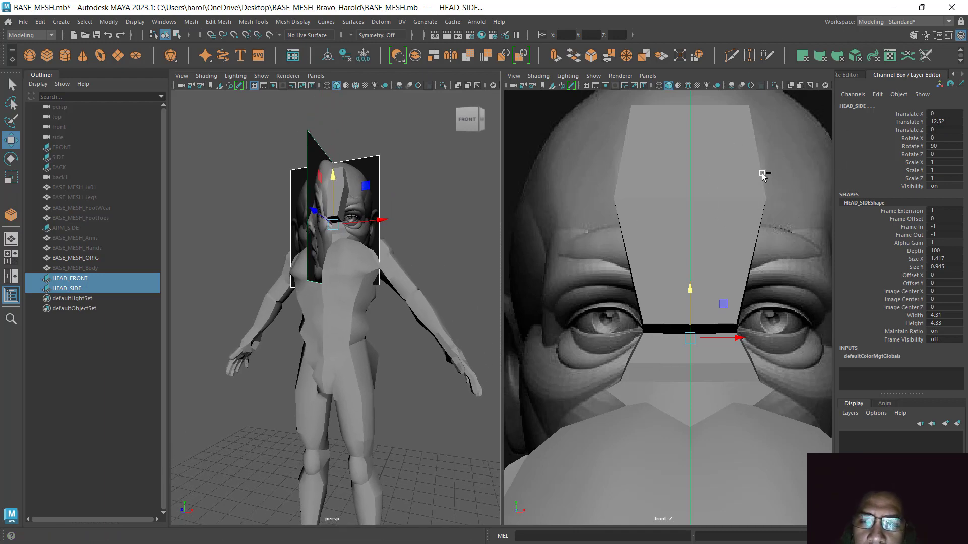
# - Turn on XRay and wireframe-on-shaded display in the front view to see the mesh over the face image
pyautogui.click(790, 86)
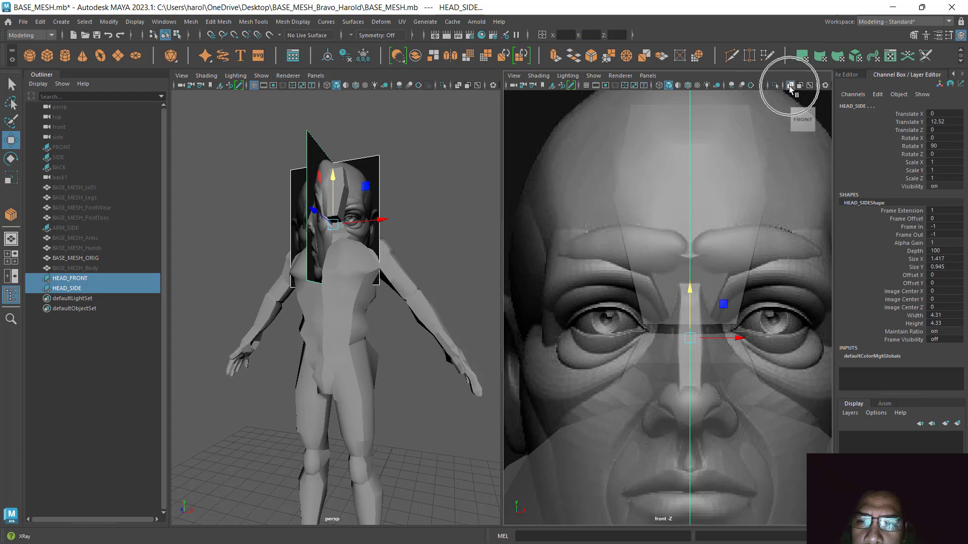
pyautogui.click(688, 86)
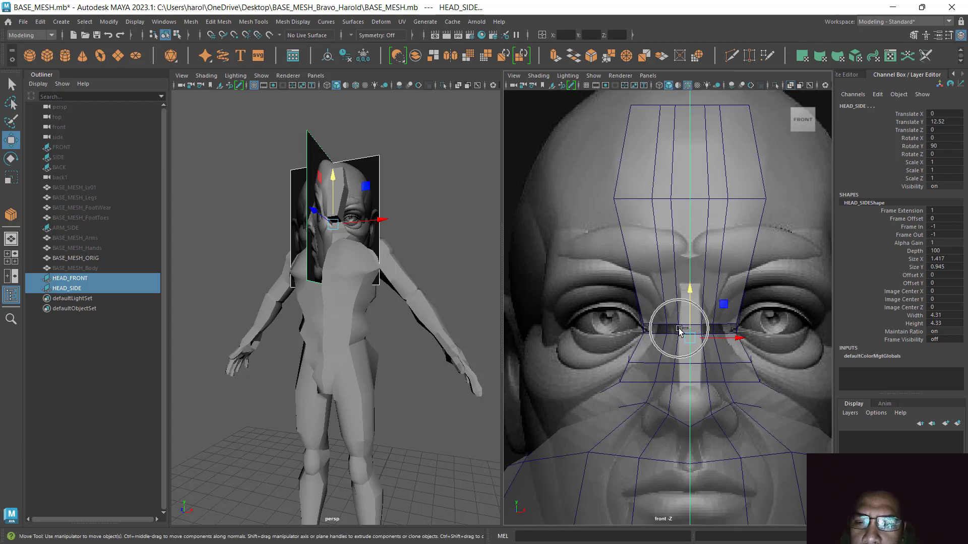
pyautogui.scroll(-5, 680, 330)
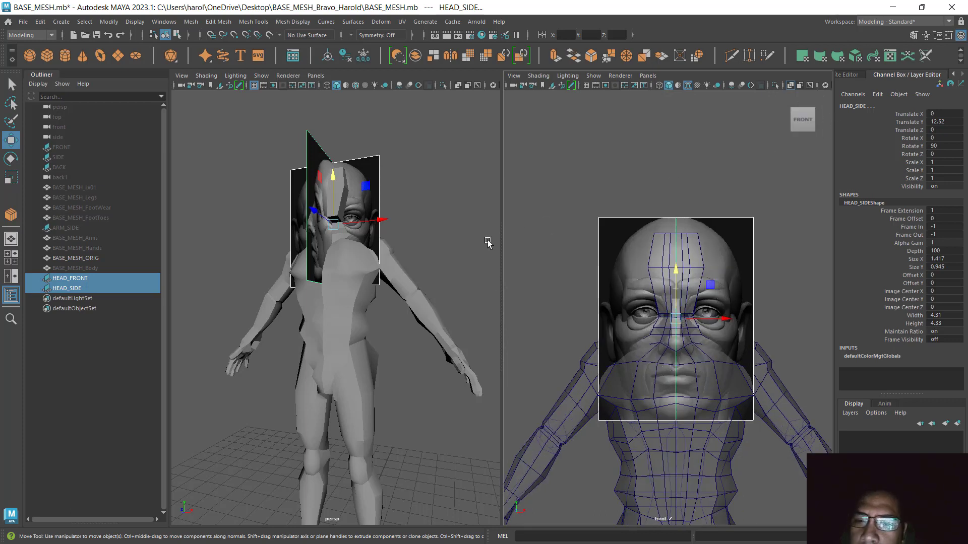
# - Set the HEAD_FRONT image plane to display only when looking through the front camera
pyautogui.click(379, 174)
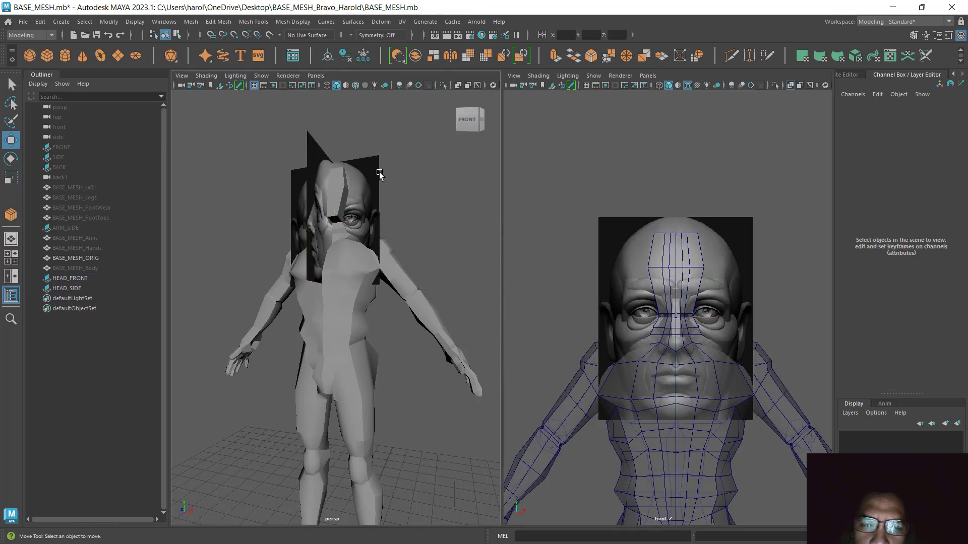
pyautogui.click(369, 171)
pyautogui.press('ctrl')
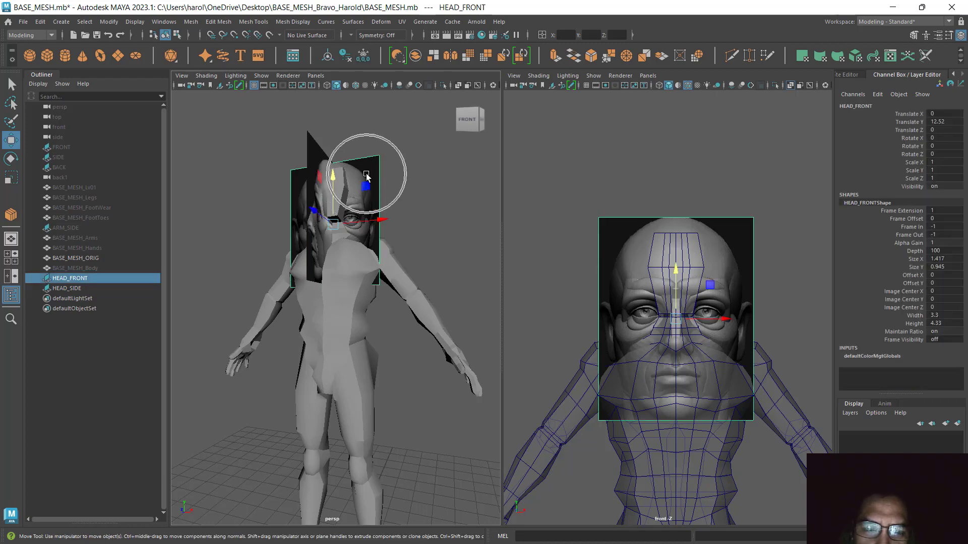
pyautogui.click(938, 38)
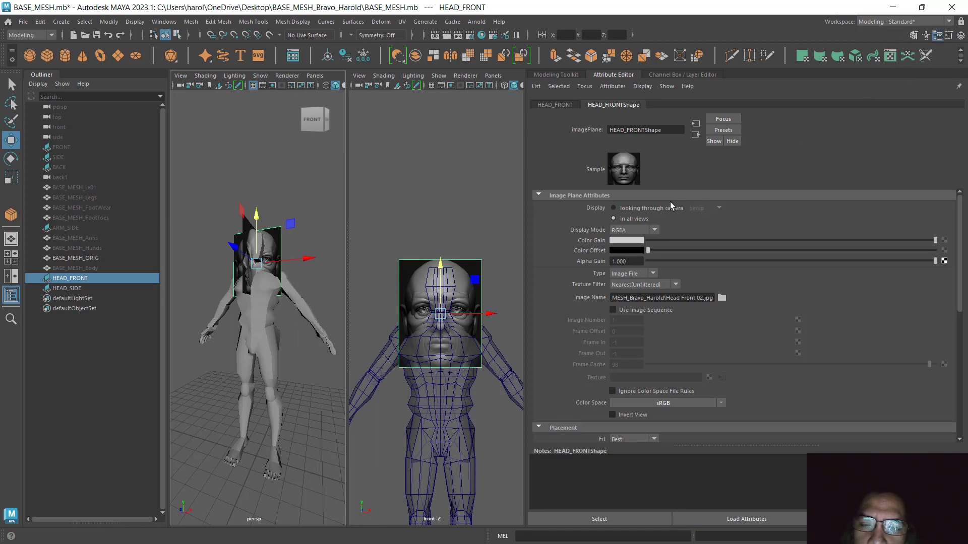
pyautogui.click(636, 208)
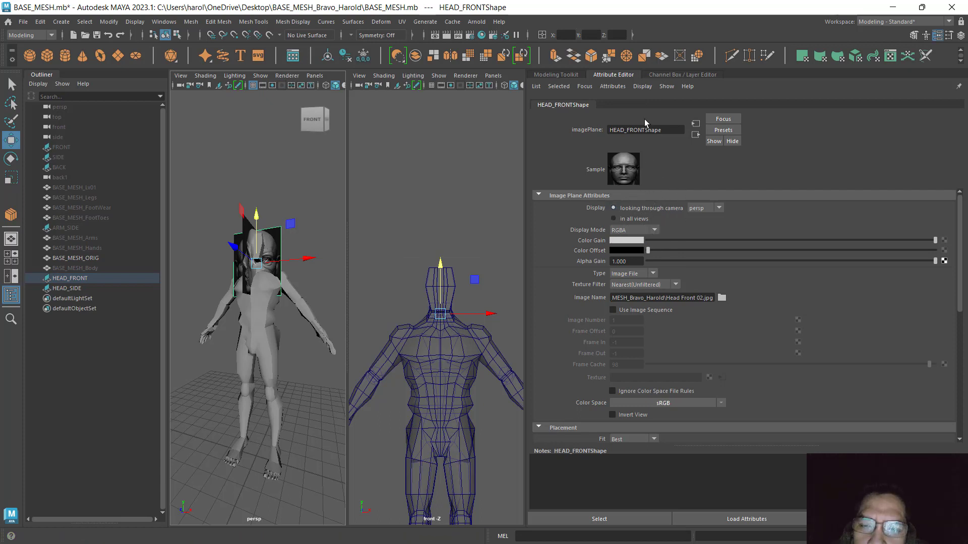
pyautogui.click(718, 208)
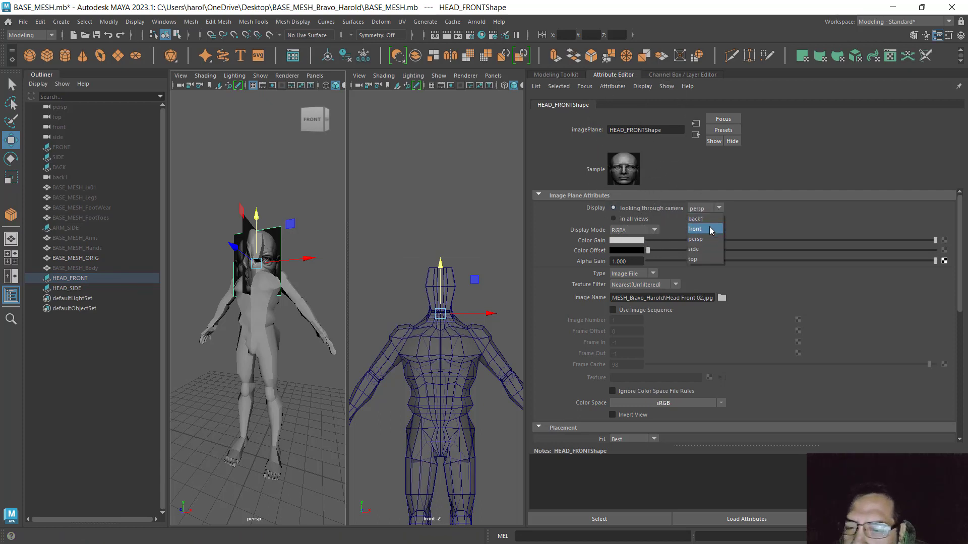
pyautogui.click(706, 230)
pyautogui.scroll(3, 448, 335)
pyautogui.scroll(-4, 447, 336)
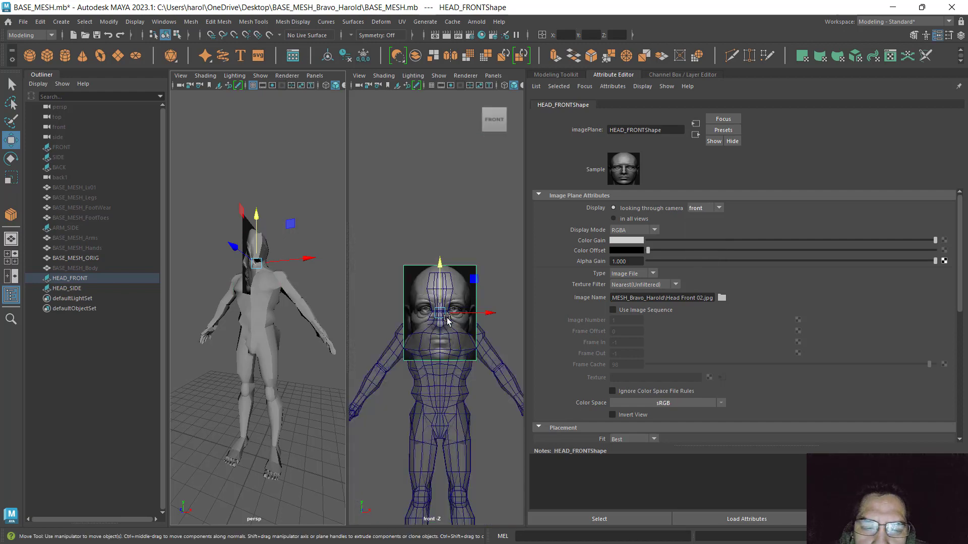
# - Set the HEAD_SIDE image plane to display only when looking through the side camera
pyautogui.keyDown('alt'); pyautogui.moveTo(303, 294); pyautogui.dragTo(261, 237); pyautogui.keyUp('alt')
pyautogui.click(257, 230)
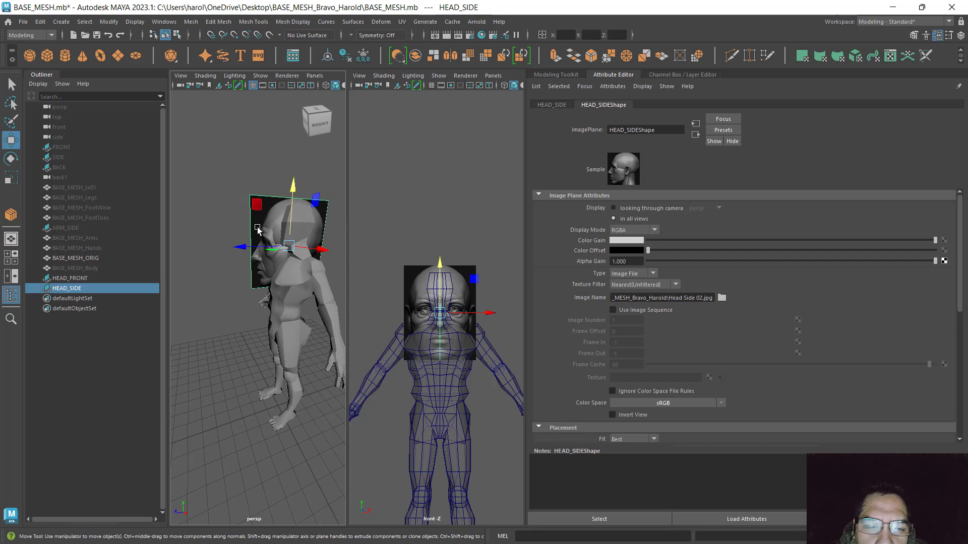
pyautogui.click(637, 207)
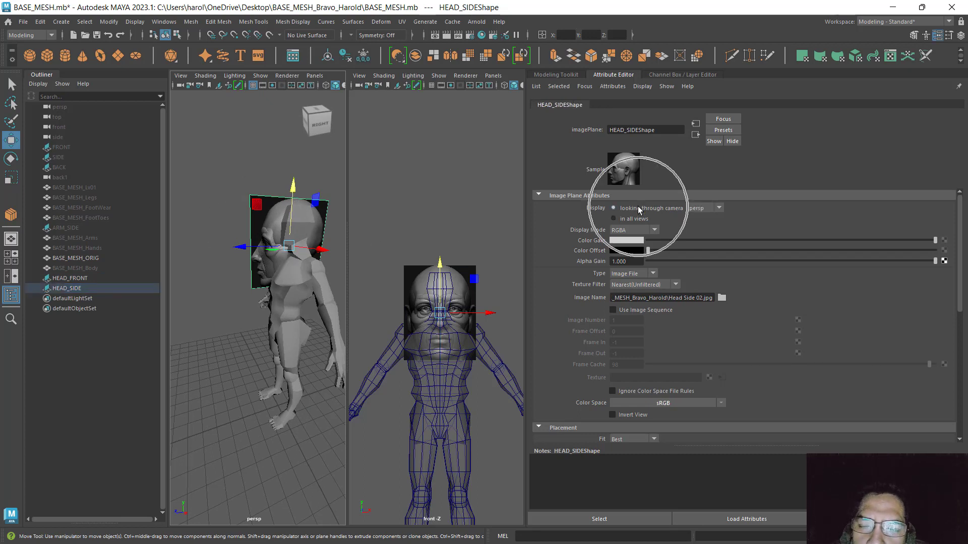
pyautogui.click(719, 207)
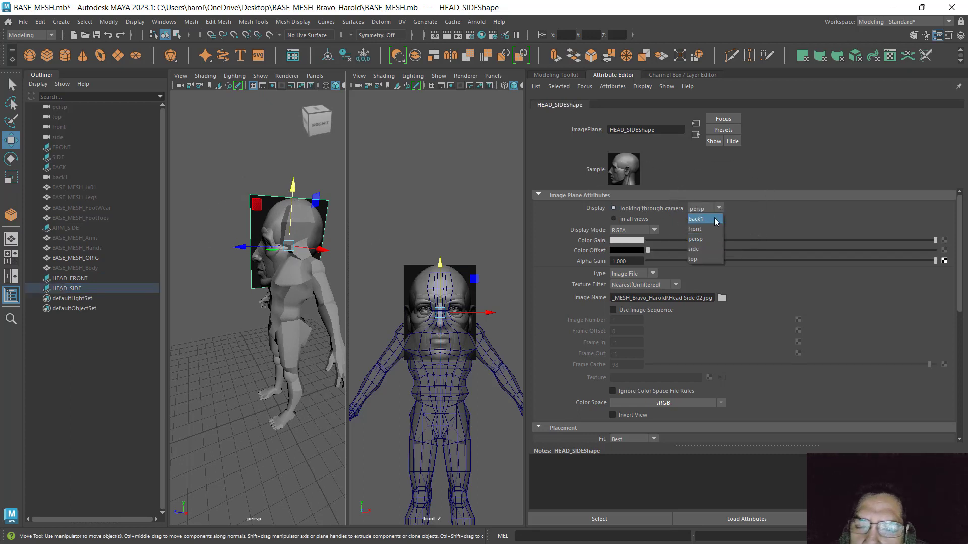
pyautogui.click(709, 249)
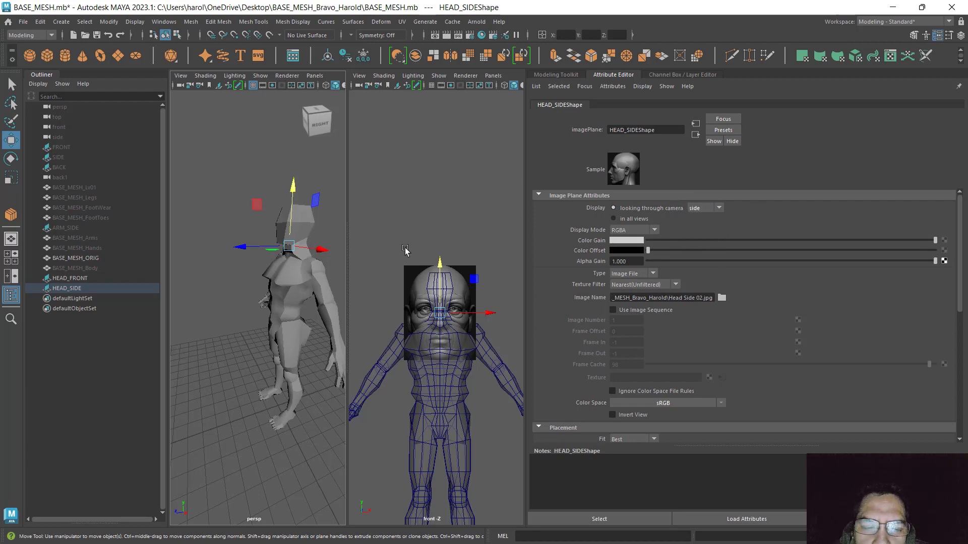
# - Maximize the front view and bring up the transform channels of the HEAD_FRONT image plane
pyautogui.scroll(5, 476, 323)
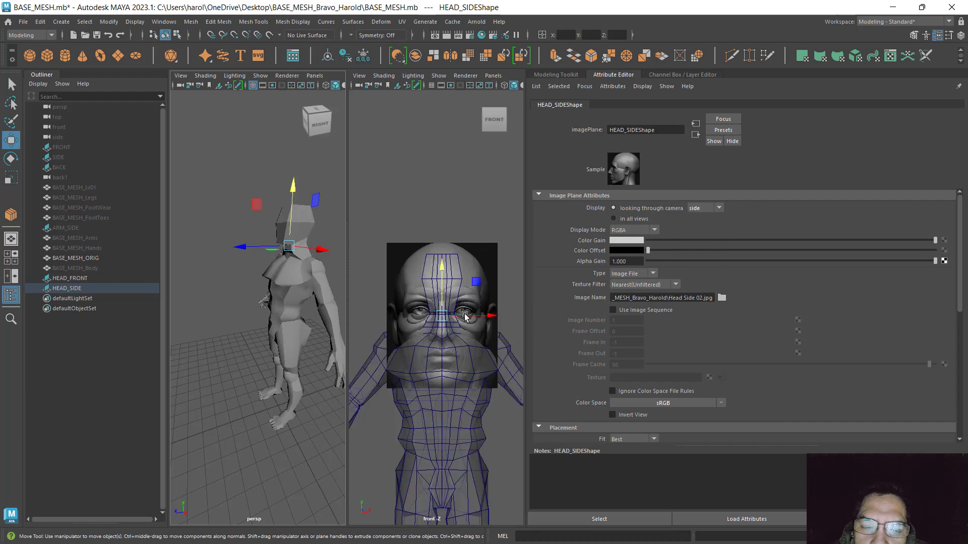
pyautogui.scroll(-7, 469, 301)
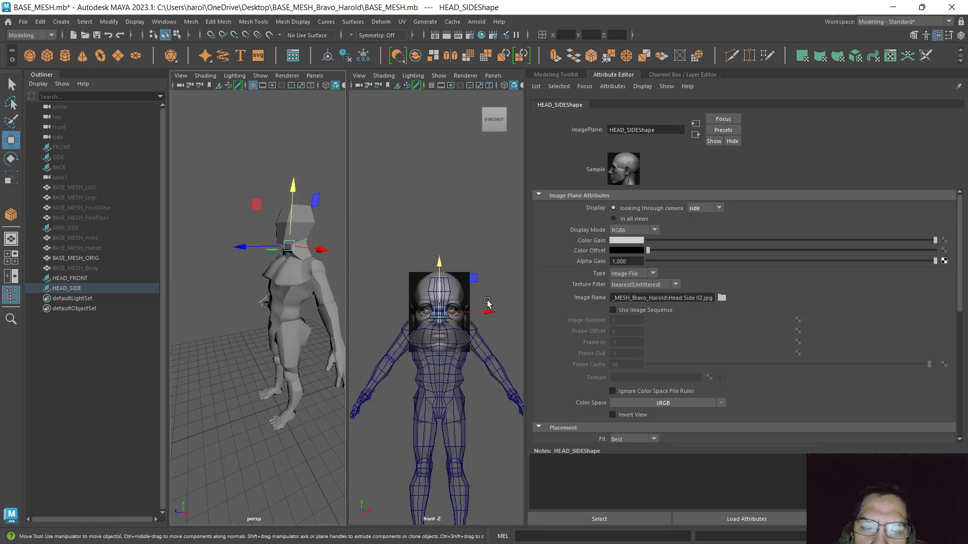
pyautogui.press('space')
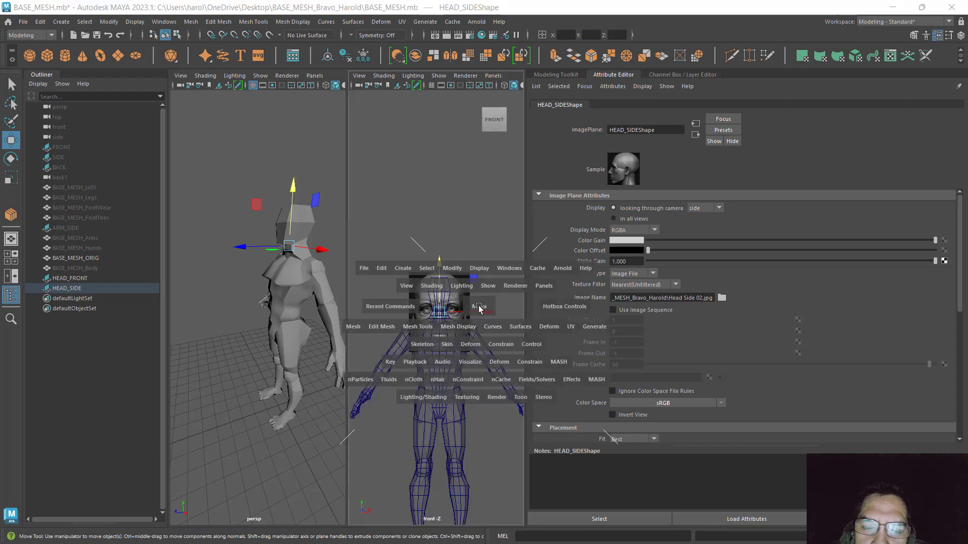
pyautogui.scroll(3, 440, 300)
pyautogui.keyDown('alt'); pyautogui.moveTo(441, 300); pyautogui.dragTo(426, 251, button='middle'); pyautogui.keyUp('alt')
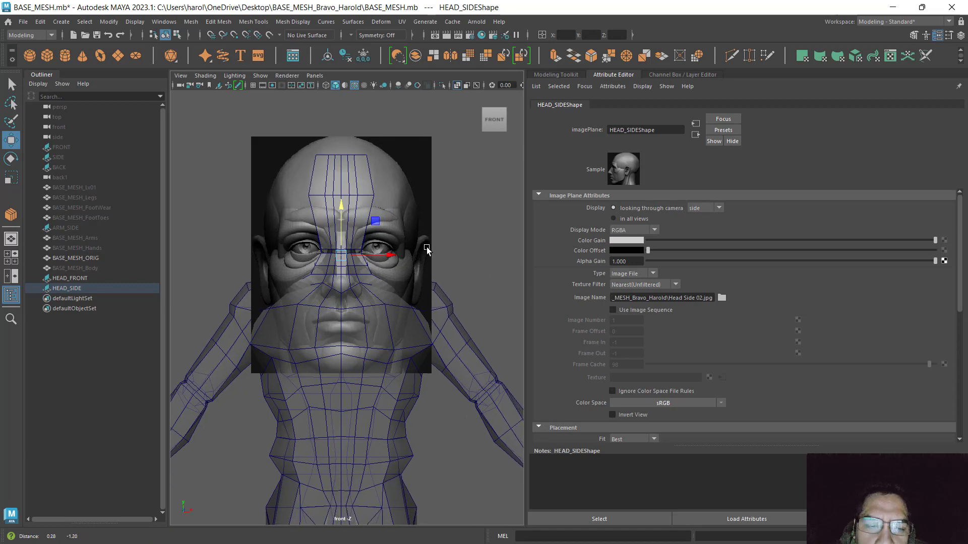
pyautogui.click(424, 168)
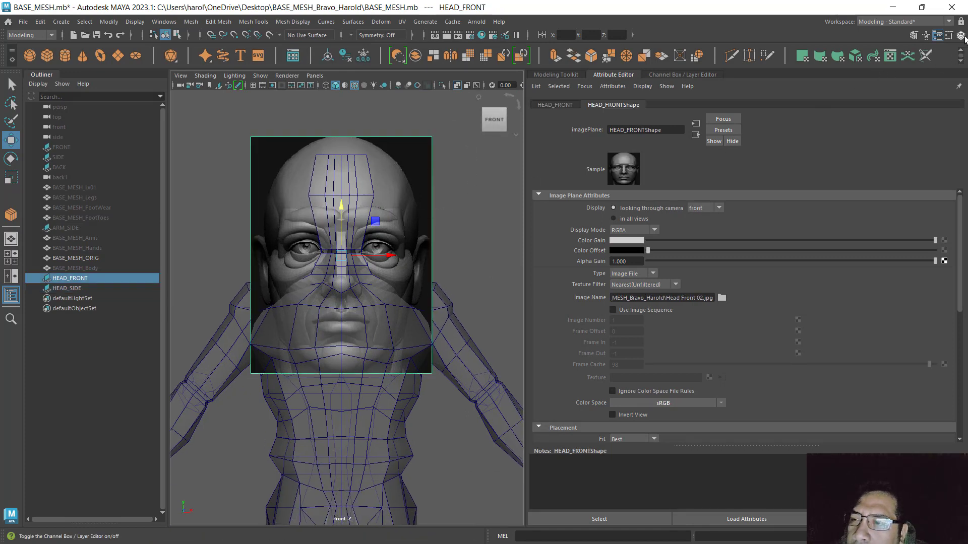
pyautogui.click(961, 36)
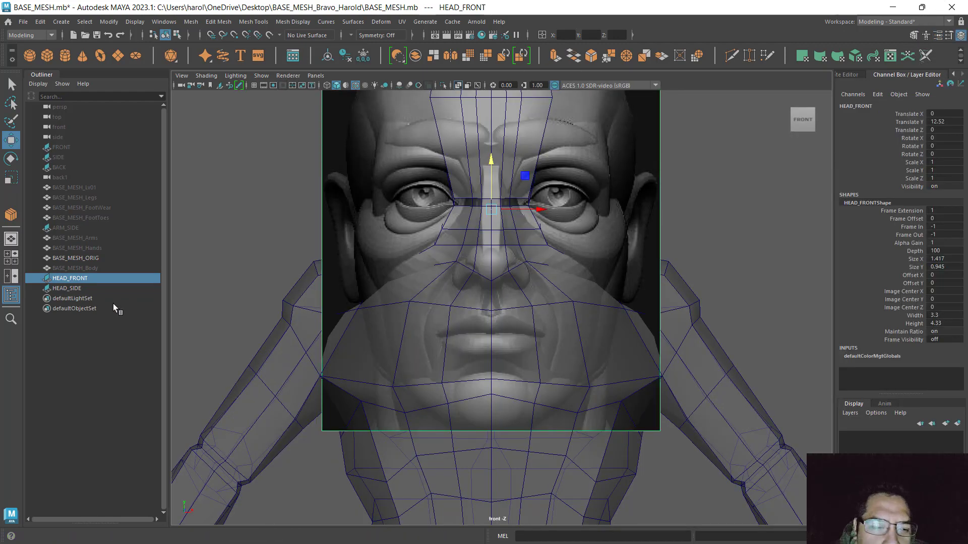
# - Set Scale X, Y and Z to 0.5 on HEAD_FRONT and likewise on HEAD_SIDE
pyautogui.click(85, 279)
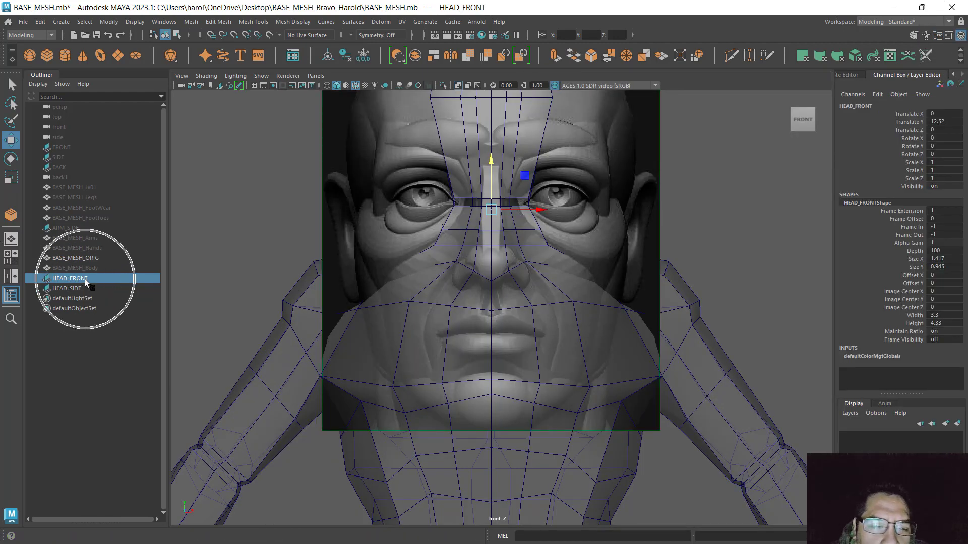
pyautogui.keyDown('alt'); pyautogui.moveTo(587, 215); pyautogui.dragTo(581, 298, button='middle'); pyautogui.keyUp('alt')
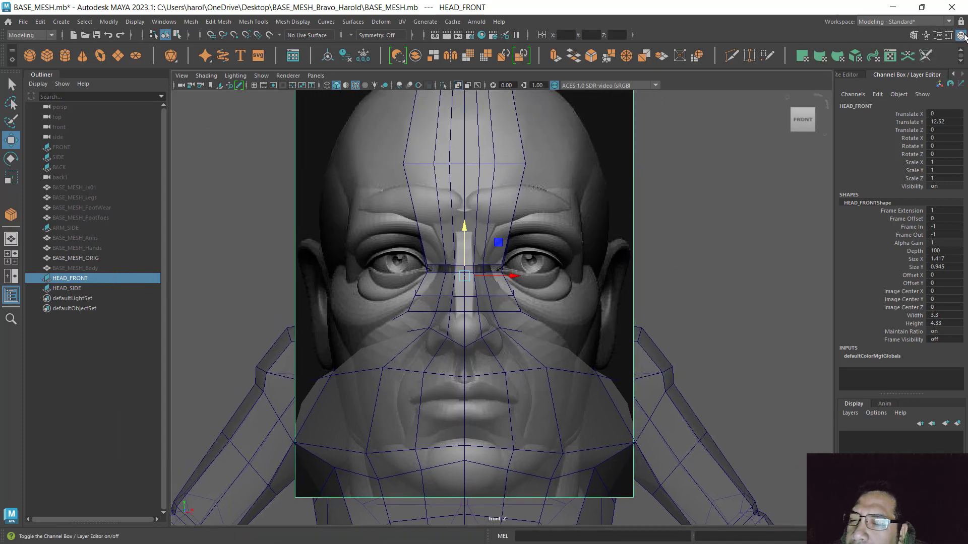
pyautogui.moveTo(918, 161); pyautogui.dragTo(947, 179)
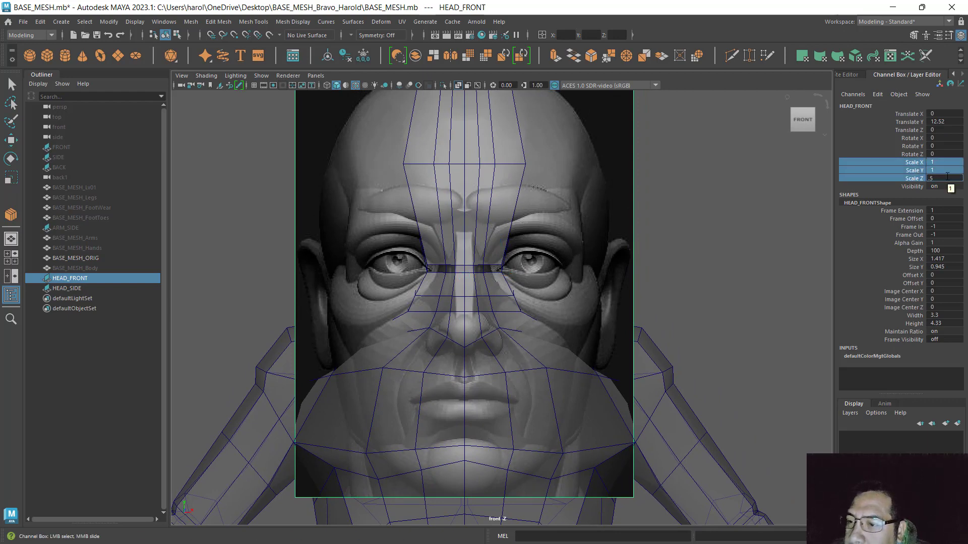
pyautogui.write('.5')
pyautogui.press('Return')
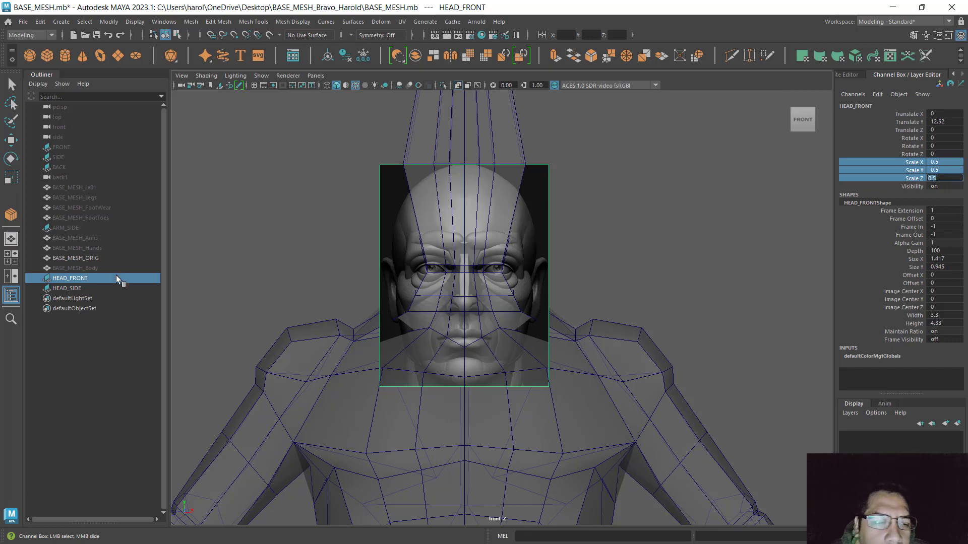
pyautogui.click(83, 288)
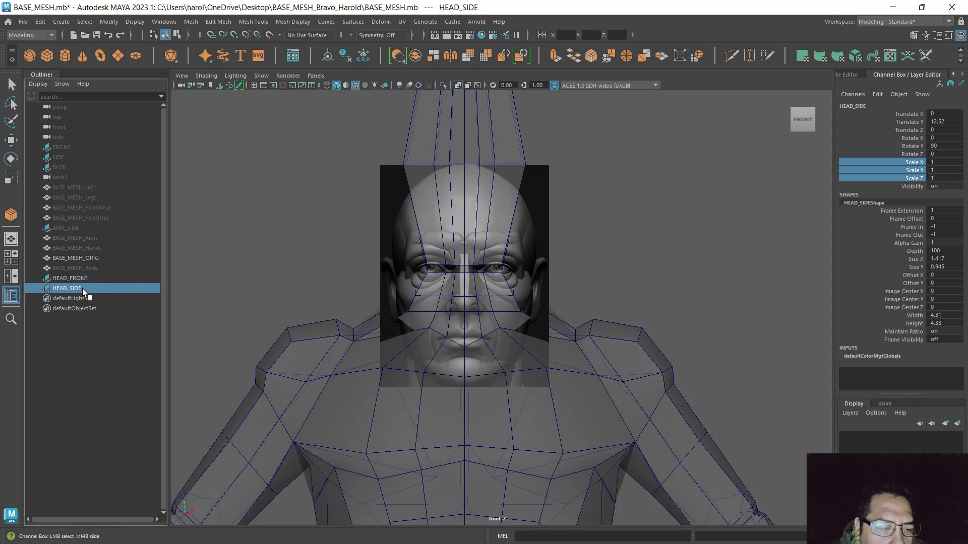
pyautogui.click(931, 163)
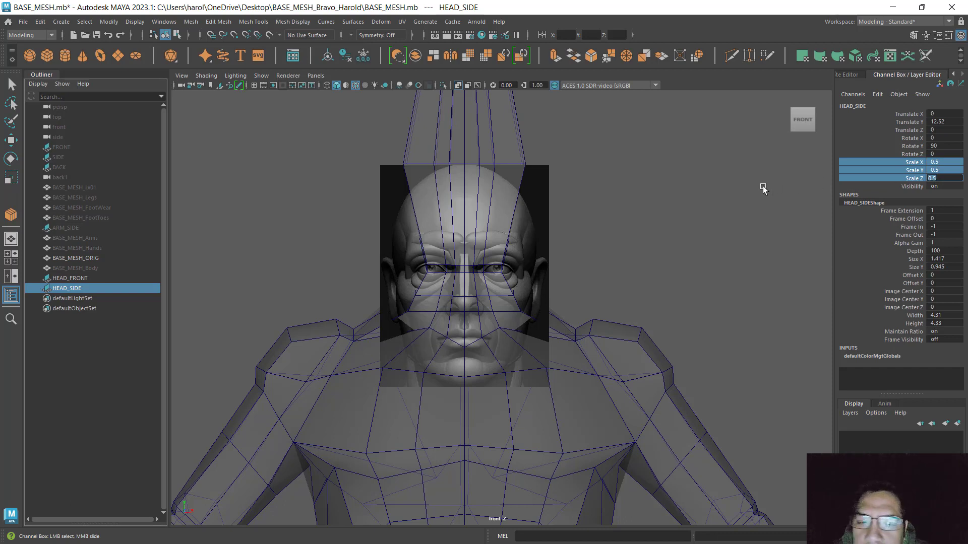
# - Move the HEAD_FRONT and HEAD_SIDE image planes up together to Translate Y 13.46, over the mesh's head
pyautogui.click(74, 279)
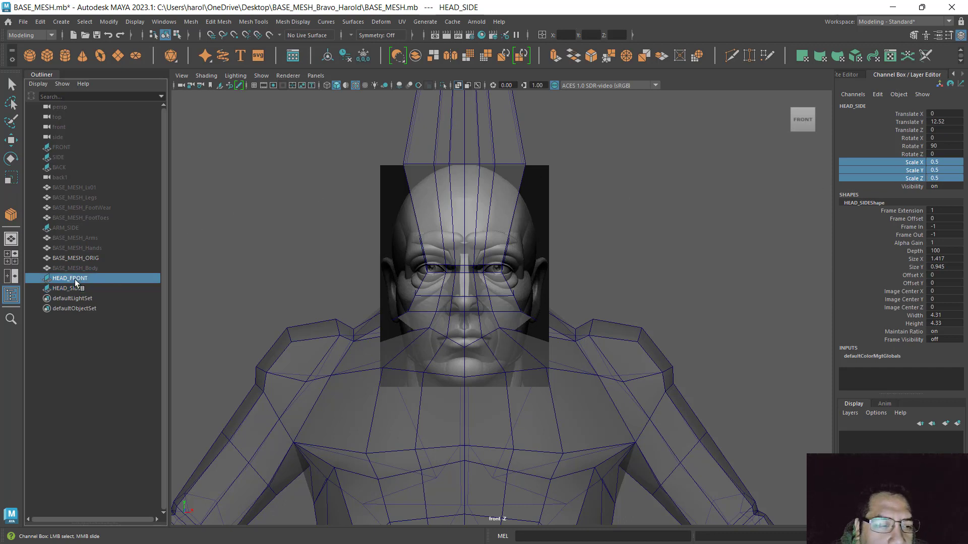
pyautogui.keyDown('ctrl'); pyautogui.click(83, 291); pyautogui.keyUp('ctrl')
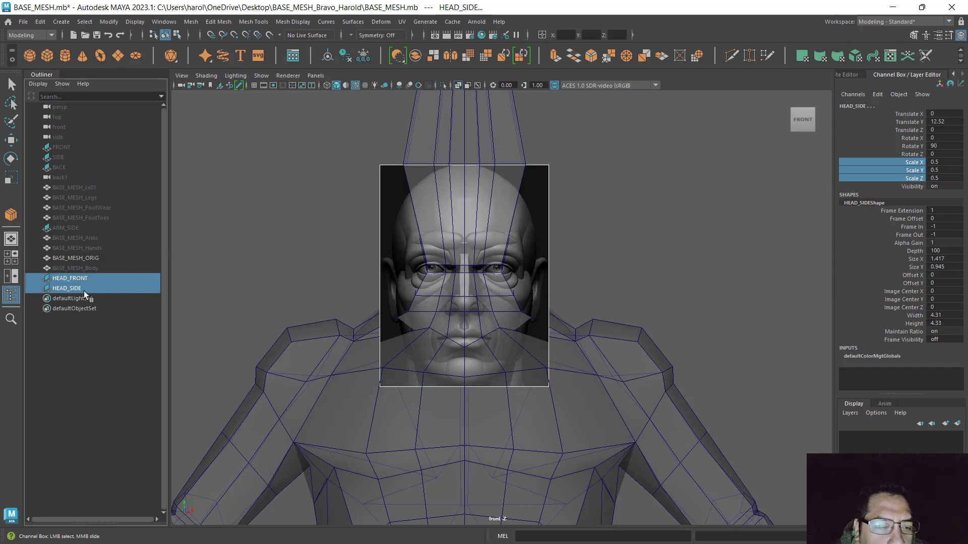
pyautogui.click(11, 142)
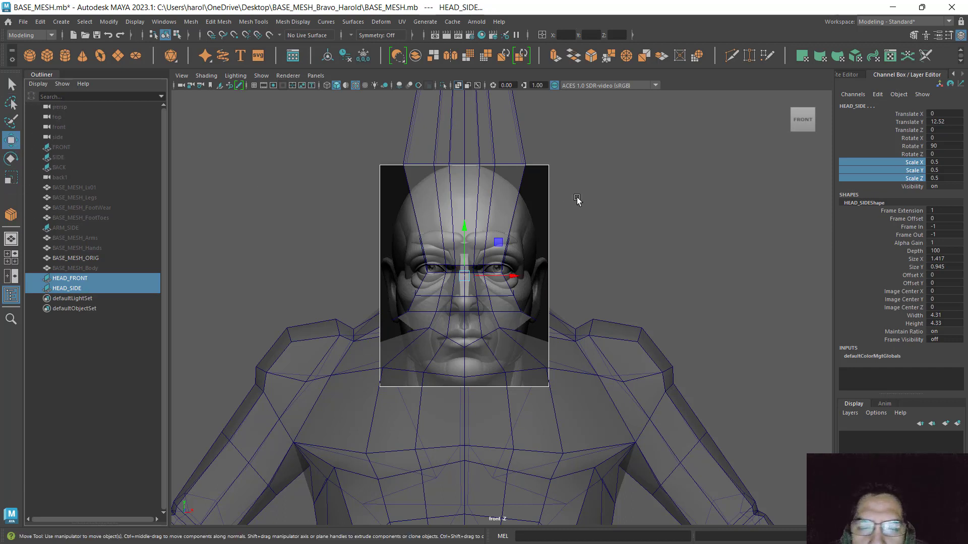
pyautogui.keyDown('alt'); pyautogui.moveTo(598, 210); pyautogui.dragTo(586, 305, button='middle'); pyautogui.keyUp('alt')
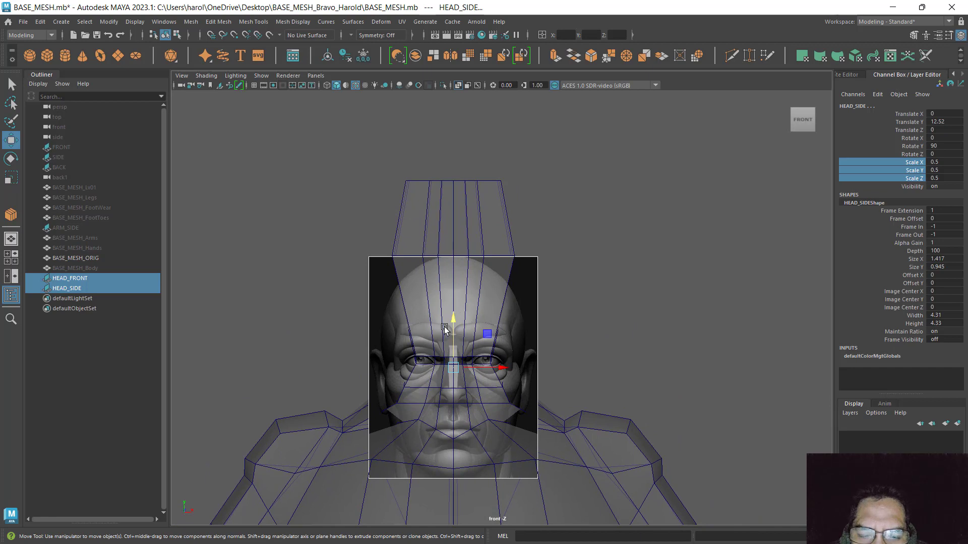
pyautogui.moveTo(452, 325); pyautogui.dragTo(462, 226)
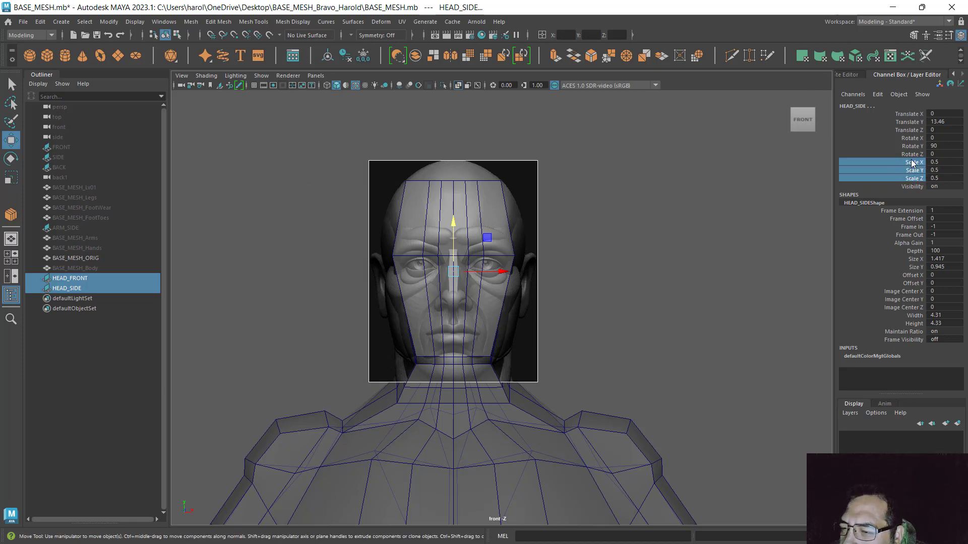
# - Set Scale X, Y and Z to 0.45 on both head image planes, clear the selection and save the scene
pyautogui.click(933, 164)
pyautogui.moveTo(935, 166); pyautogui.dragTo(942, 182)
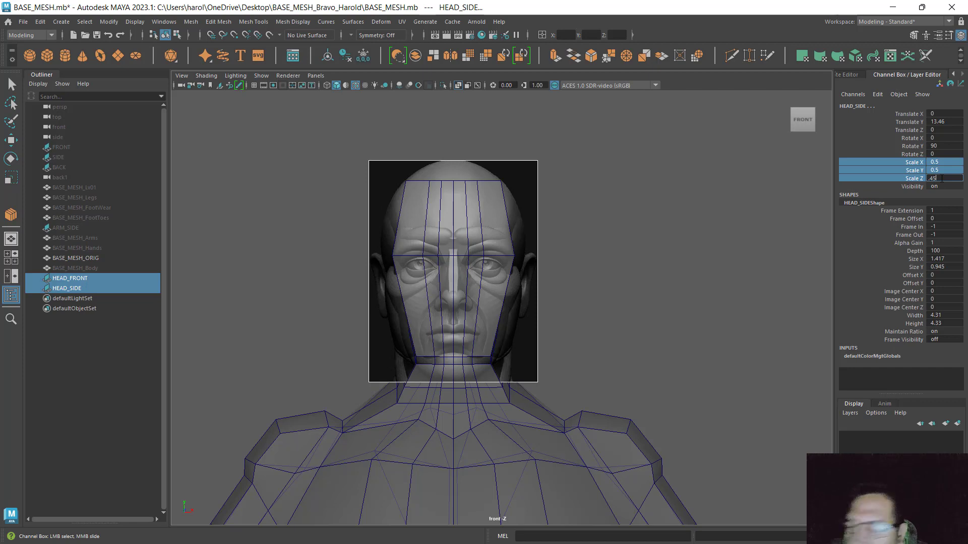
pyautogui.write('.45')
pyautogui.press('Return')
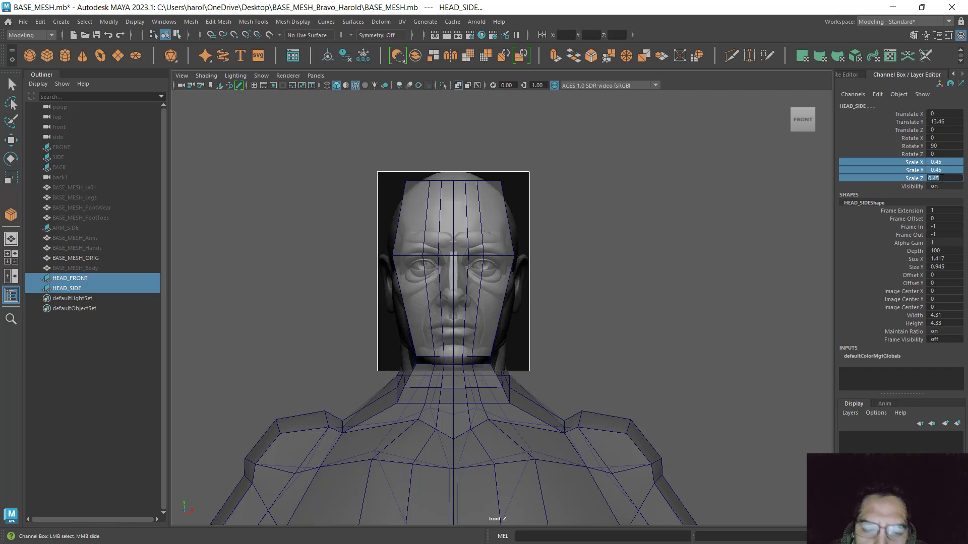
pyautogui.click(564, 310)
pyautogui.press('w')
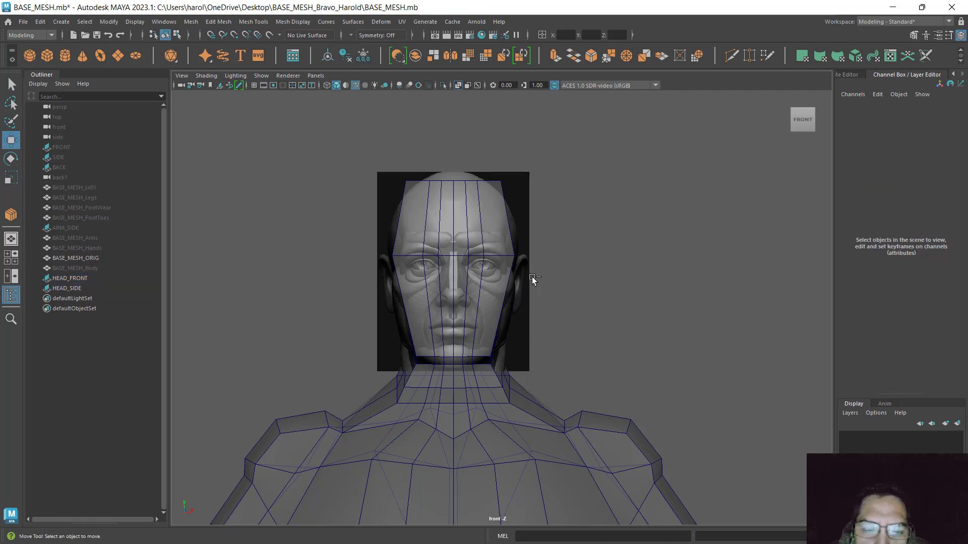
pyautogui.hotkey('ctrl', 's')
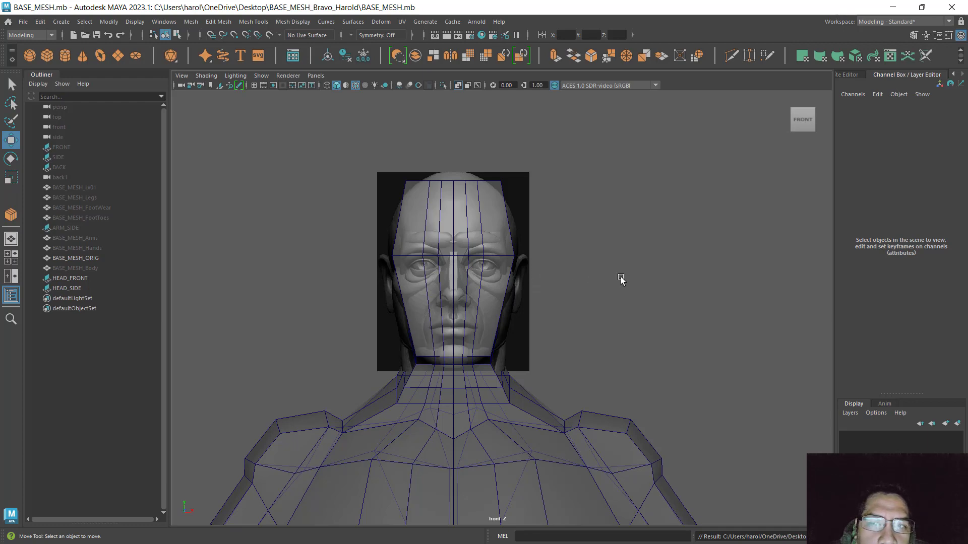
# - Return to the two-view layout and switch the front view to the side camera, framed on the head
pyautogui.press('space')
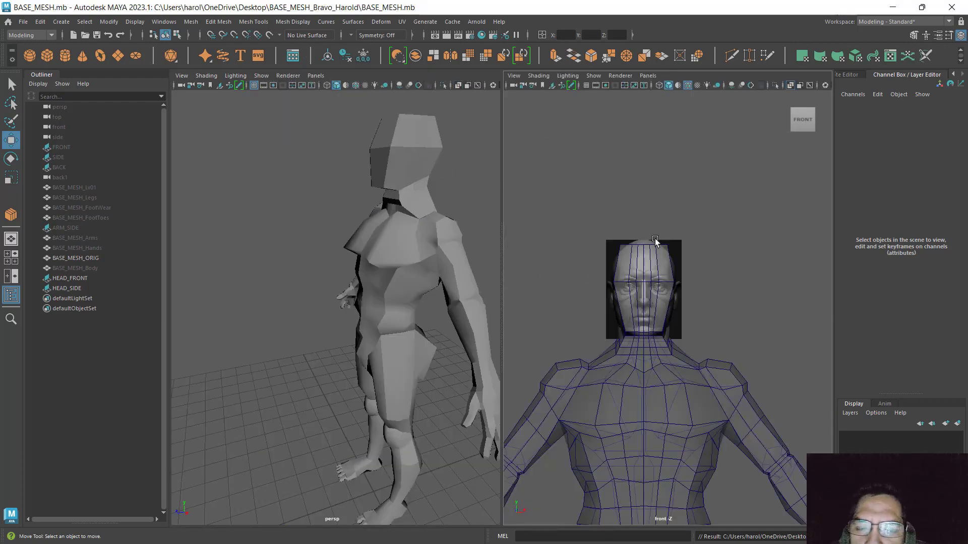
pyautogui.keyDown('alt'); pyautogui.moveTo(707, 304); pyautogui.dragTo(707, 248, button='middle'); pyautogui.keyUp('alt')
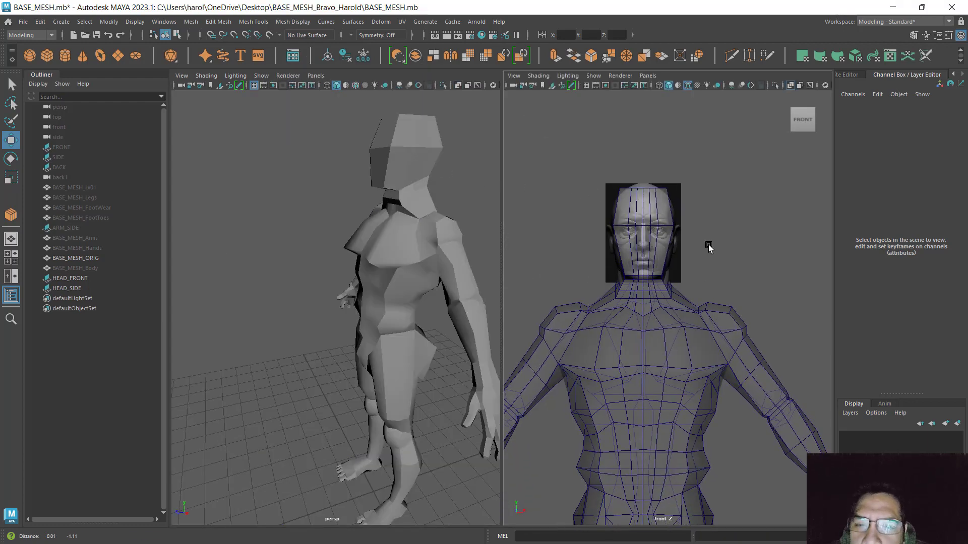
pyautogui.click(643, 76)
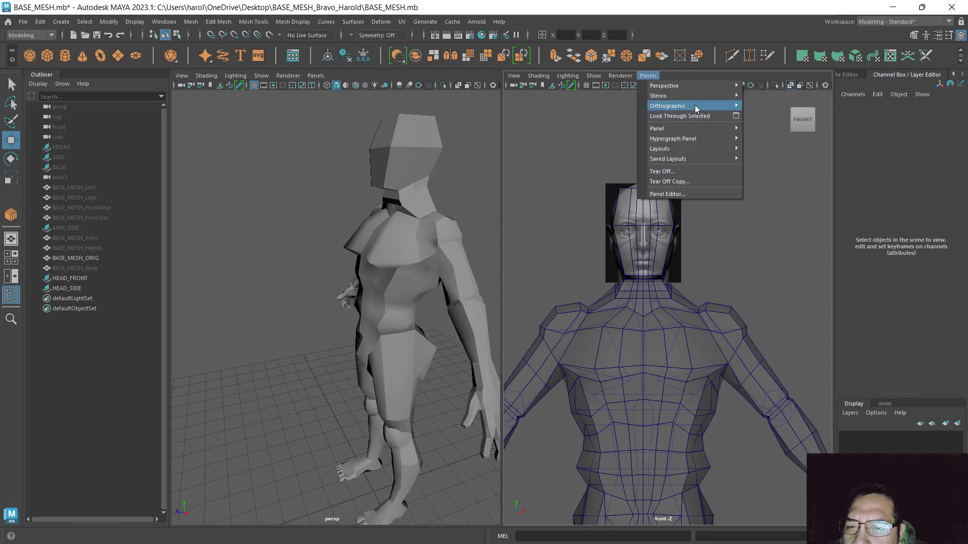
pyautogui.moveTo(695, 104)
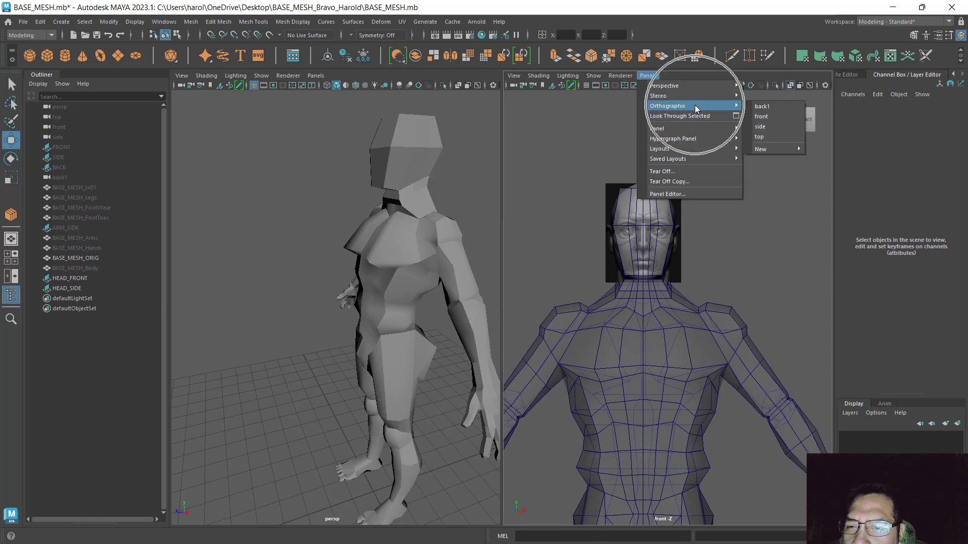
pyautogui.click(775, 126)
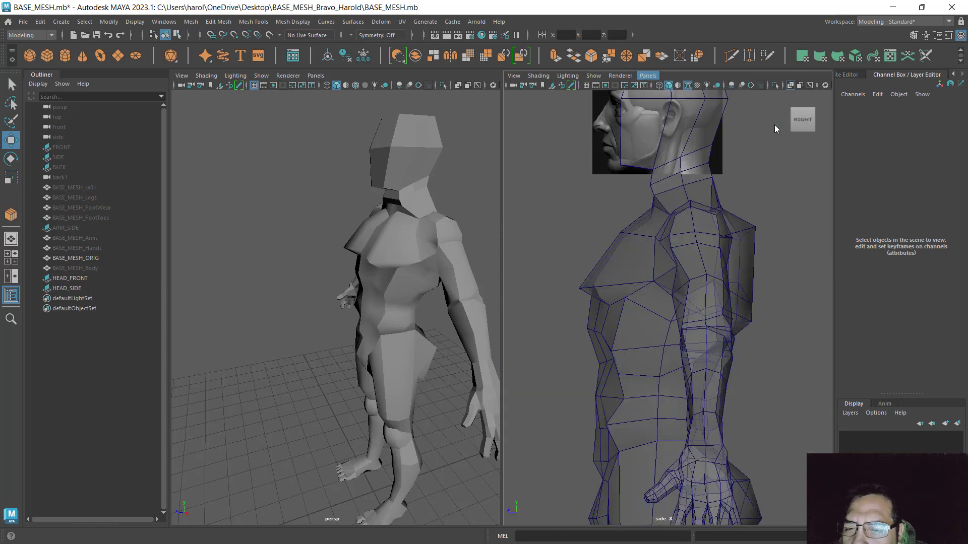
pyautogui.keyDown('alt'); pyautogui.moveTo(576, 237); pyautogui.dragTo(553, 343, button='middle'); pyautogui.keyUp('alt')
pyautogui.scroll(5, 705, 210)
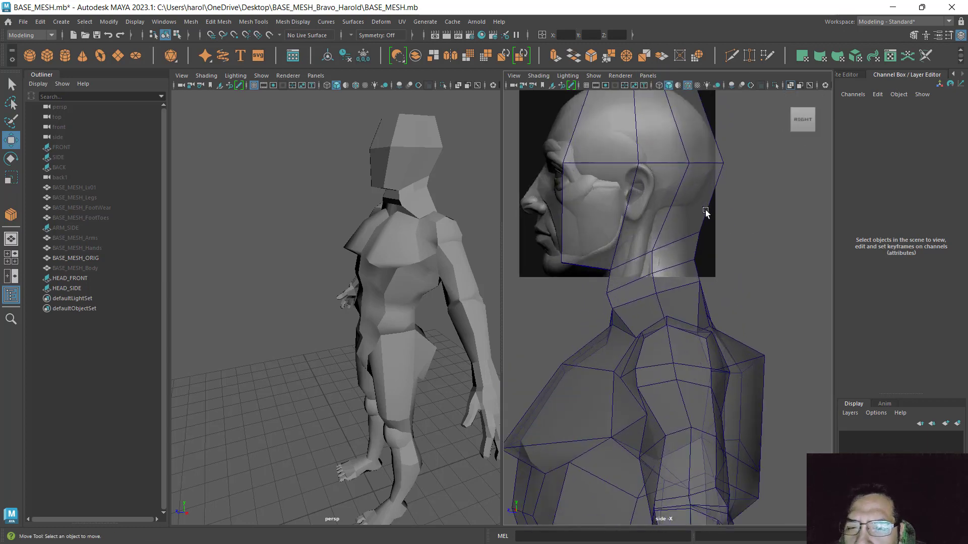
pyautogui.keyDown('alt'); pyautogui.moveTo(573, 210); pyautogui.dragTo(622, 307, button='middle'); pyautogui.keyUp('alt')
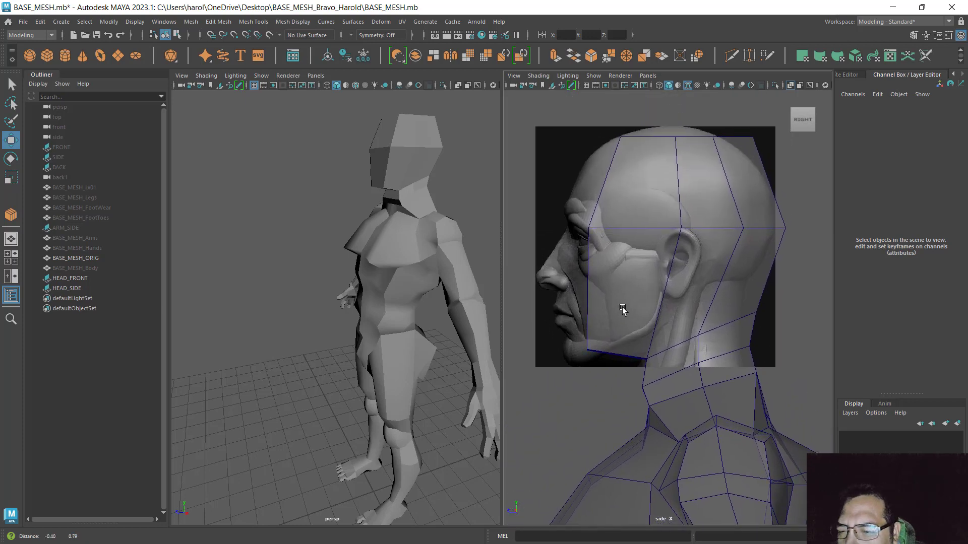
# - Move HEAD_SIDE toward the back of the head to Translate Z -0.147, deselect it and save the scene
pyautogui.click(542, 170)
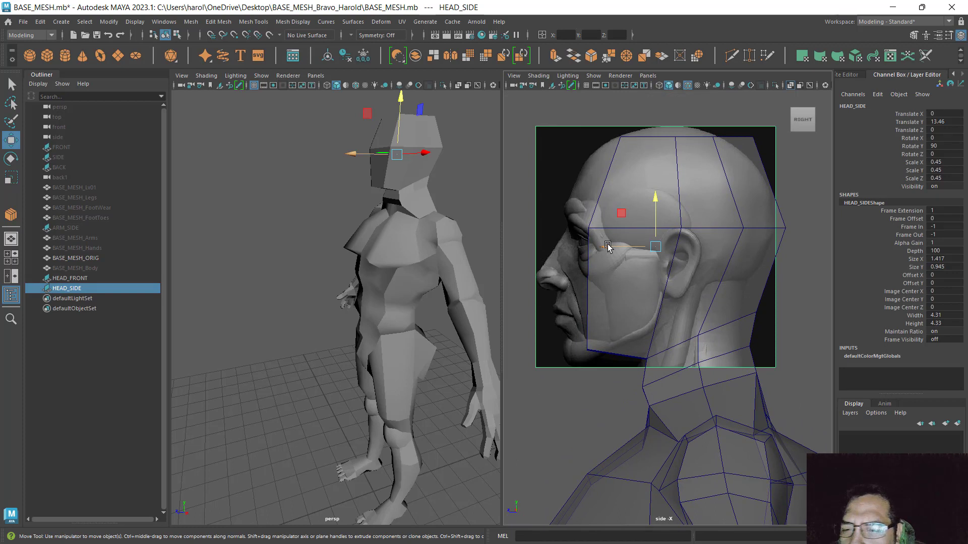
pyautogui.moveTo(607, 245); pyautogui.dragTo(631, 248)
pyautogui.press('ctrl')
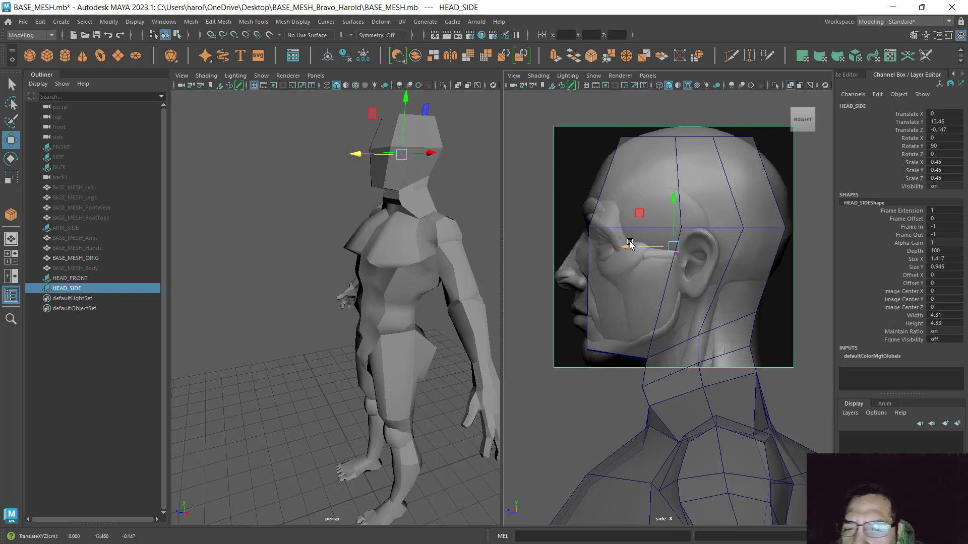
pyautogui.click(522, 195)
pyautogui.hotkey('ctrl', 's')
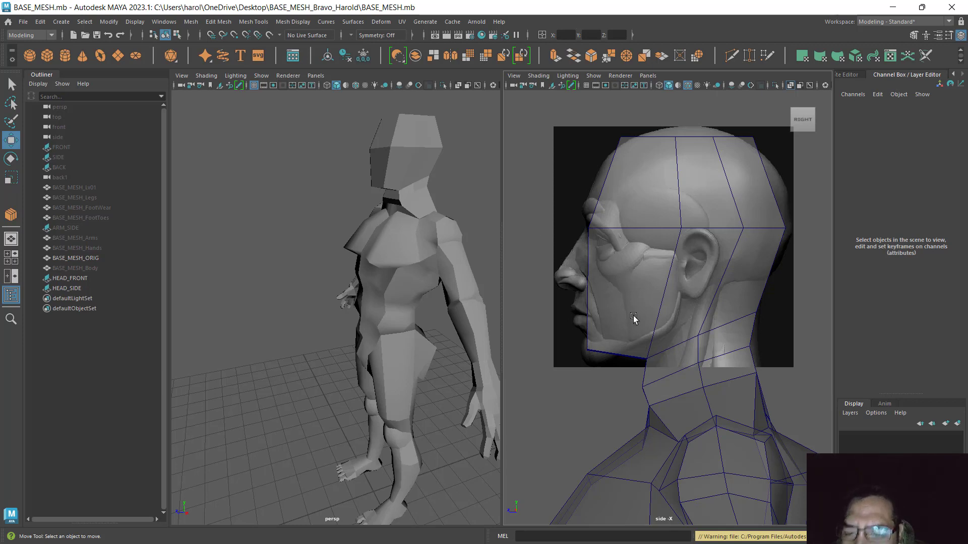
# - Examine how the HEAD_SIDE image lines up with the head and neck mesh in the side view
pyautogui.click(567, 240)
pyautogui.keyDown('alt'); pyautogui.moveTo(646, 310); pyautogui.dragTo(647, 388, button='right'); pyautogui.keyUp('alt')
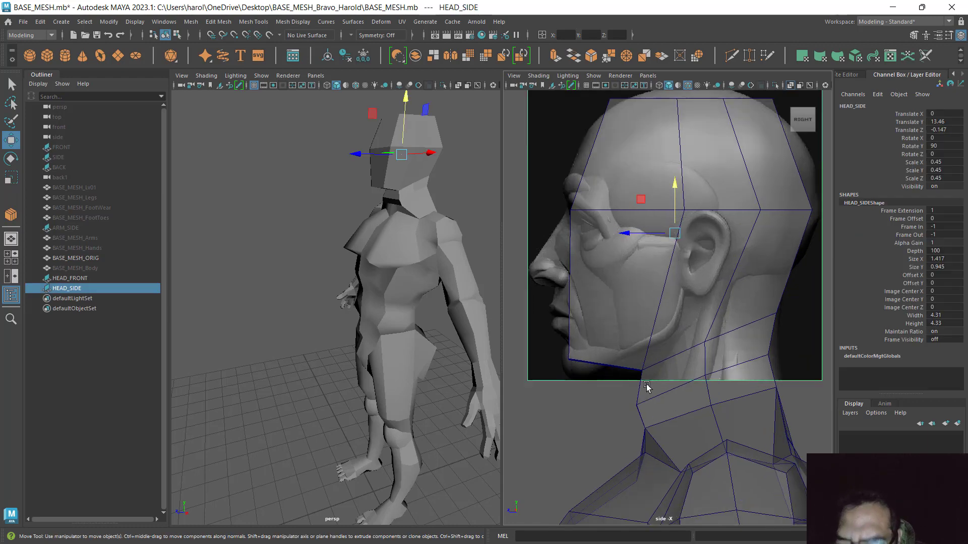
pyautogui.scroll(4, 647, 387)
pyautogui.scroll(-12, 646, 388)
pyautogui.scroll(5, 640, 284)
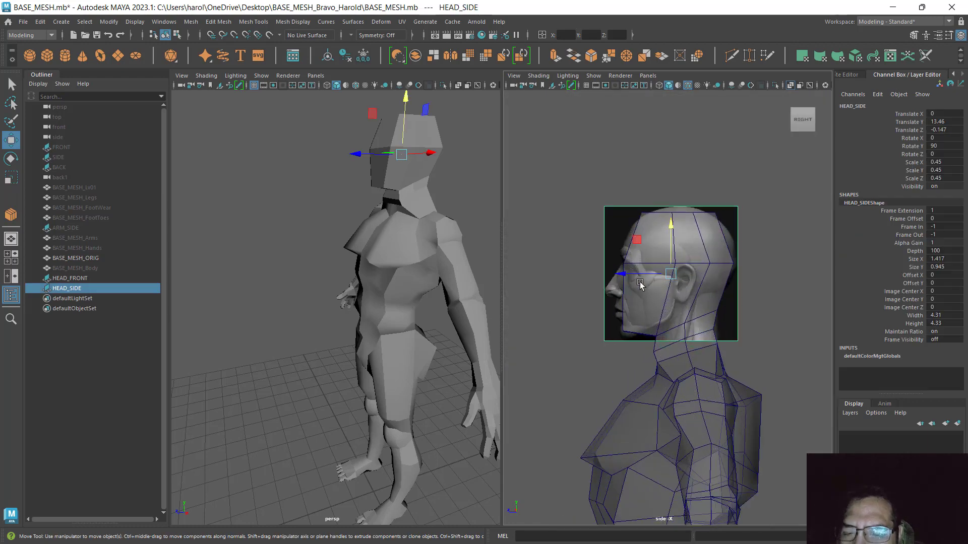
pyautogui.scroll(2, 641, 284)
pyautogui.moveTo(628, 258); pyautogui.dragTo(628, 258)
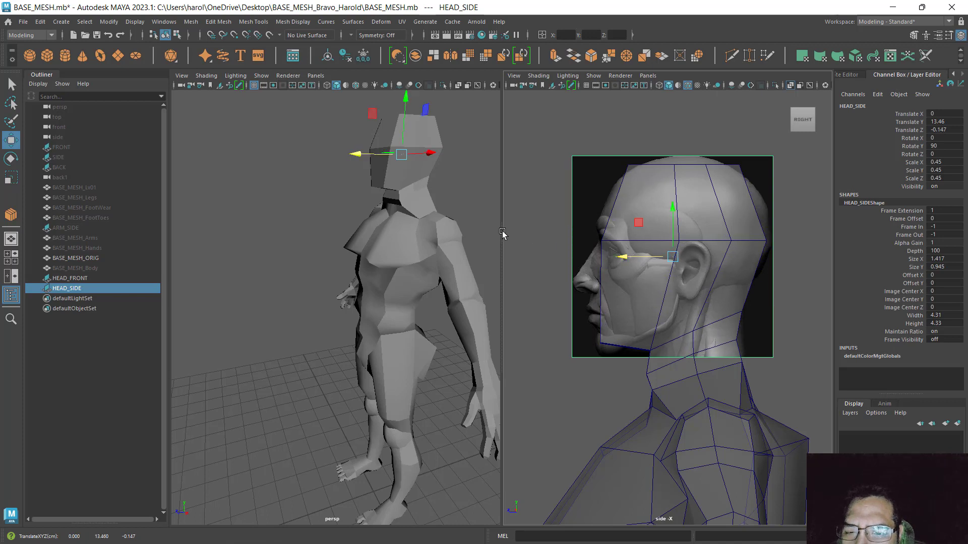
pyautogui.click(511, 231)
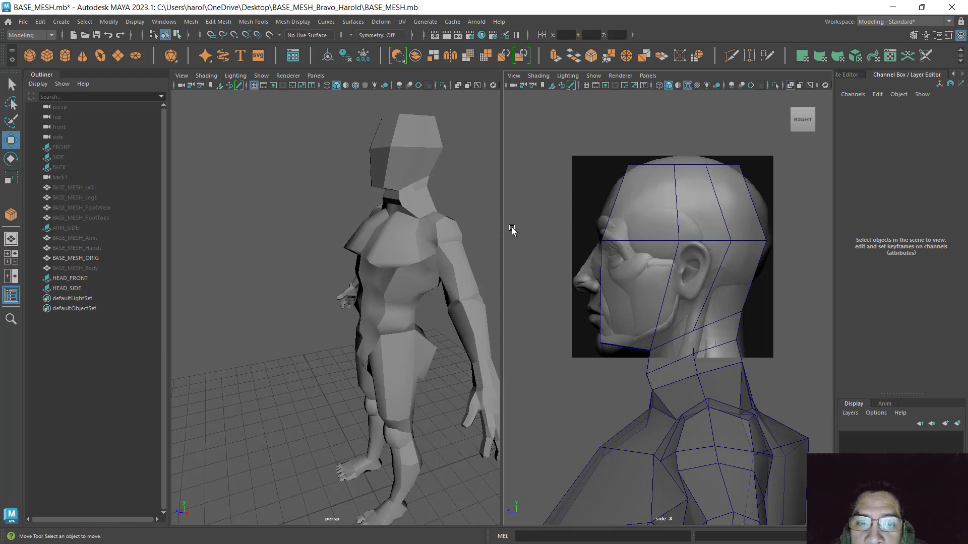
# - Select BASE_MESH_ORIG, inspect its head, neck and body from several angles in the perspective view, and save the scene
pyautogui.click(678, 225)
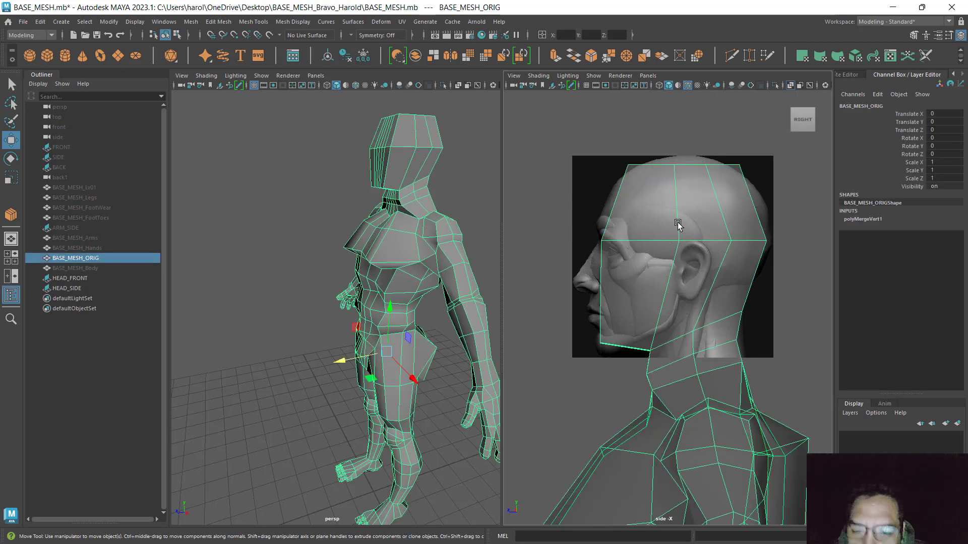
pyautogui.hotkey('ctrl', 's')
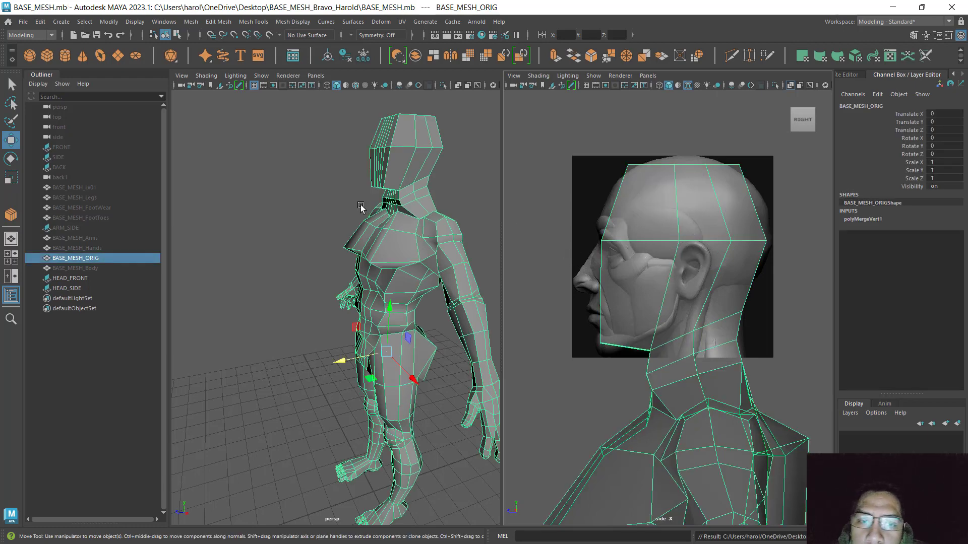
pyautogui.keyDown('alt'); pyautogui.moveTo(320, 243); pyautogui.dragTo(330, 248); pyautogui.keyUp('alt')
pyautogui.keyDown('alt'); pyautogui.moveTo(330, 248); pyautogui.dragTo(321, 303, button='middle'); pyautogui.keyUp('alt')
pyautogui.scroll(10, 321, 303)
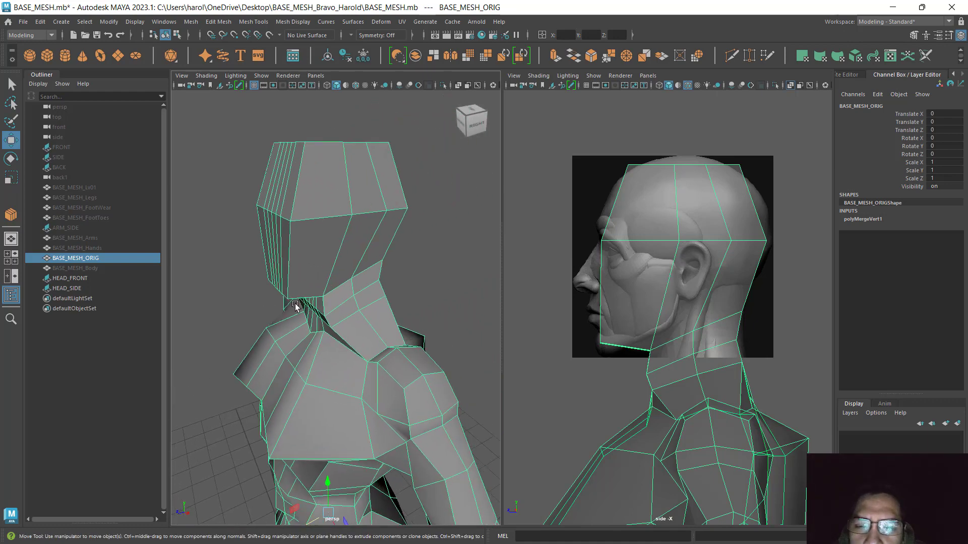
pyautogui.keyDown('alt'); pyautogui.moveTo(403, 303); pyautogui.dragTo(451, 295); pyautogui.keyUp('alt')
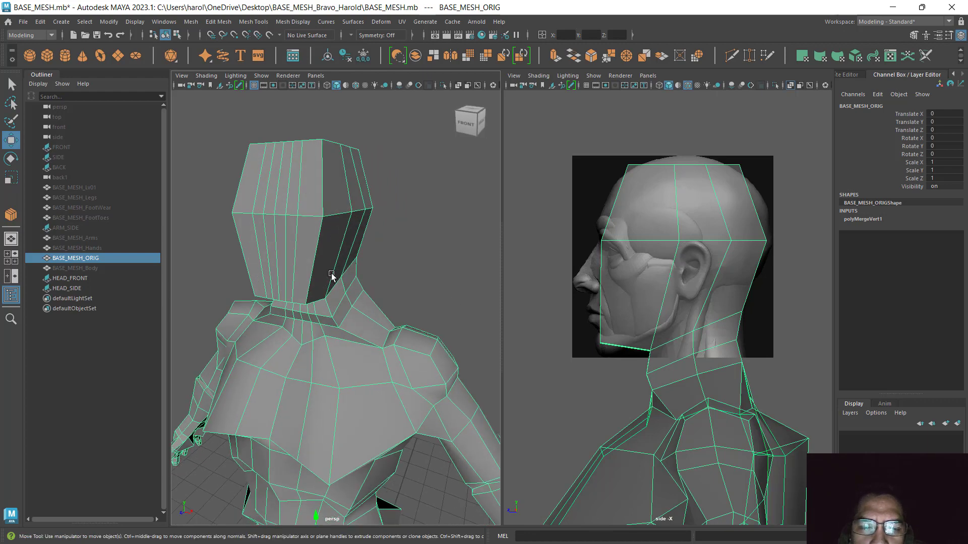
pyautogui.keyDown('alt'); pyautogui.moveTo(328, 281); pyautogui.dragTo(326, 307); pyautogui.keyUp('alt')
pyautogui.scroll(-7, 327, 307)
pyautogui.keyDown('alt'); pyautogui.moveTo(327, 312); pyautogui.dragTo(330, 328, button='middle'); pyautogui.keyUp('alt')
pyautogui.scroll(8, 331, 326)
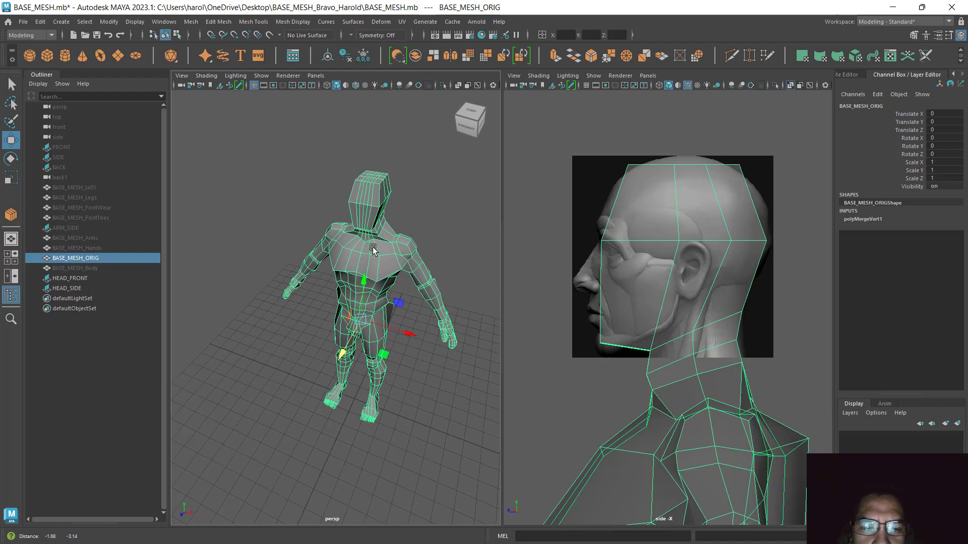
pyautogui.press('q')
pyautogui.hotkey('ctrl', 's')
pyautogui.press('w')
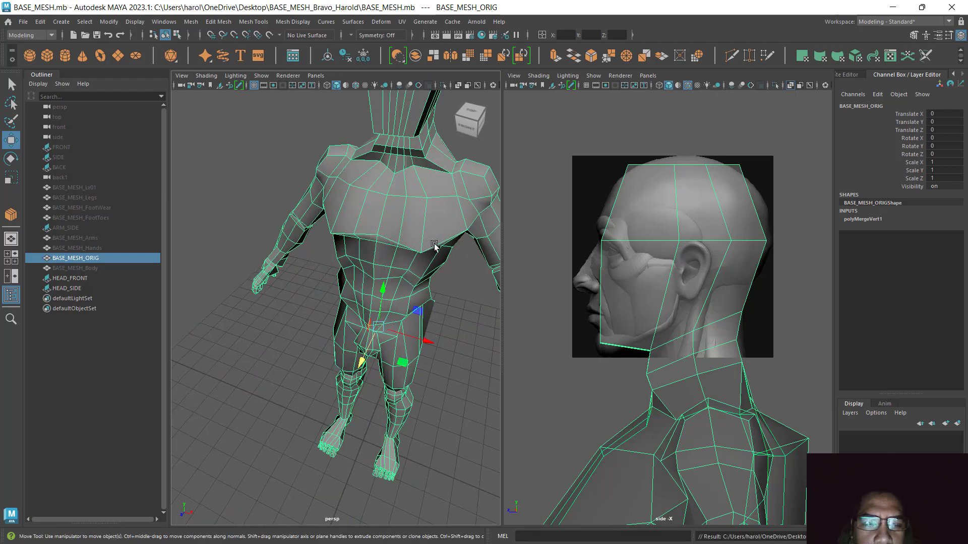
# - Reselect BASE_MESH_ORIG and open the Modeling Toolkit, with the perspective view close on the neck and chest
pyautogui.keyDown('alt'); pyautogui.moveTo(433, 244); pyautogui.dragTo(404, 295, button='middle'); pyautogui.keyUp('alt')
pyautogui.keyDown('alt'); pyautogui.moveTo(427, 221); pyautogui.dragTo(407, 282, button='middle'); pyautogui.keyUp('alt')
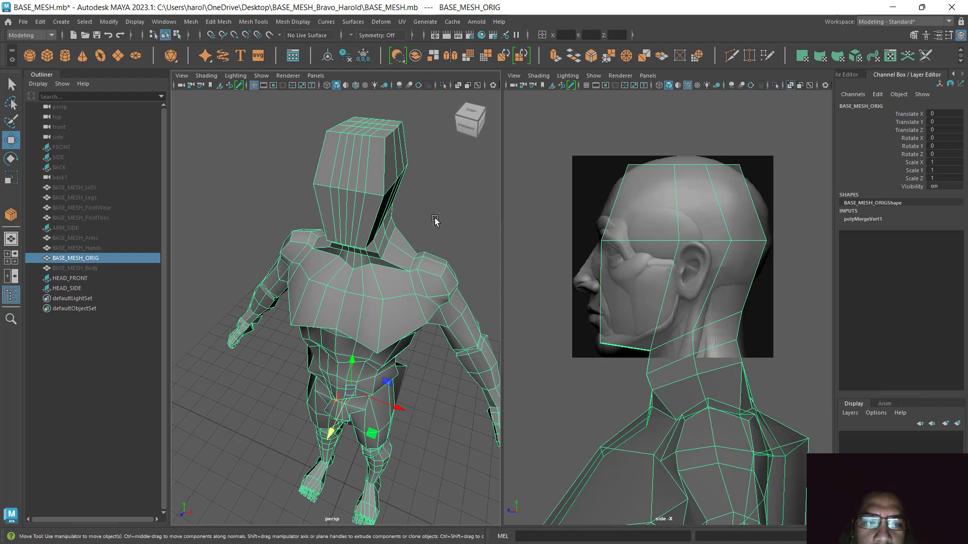
pyautogui.click(464, 181)
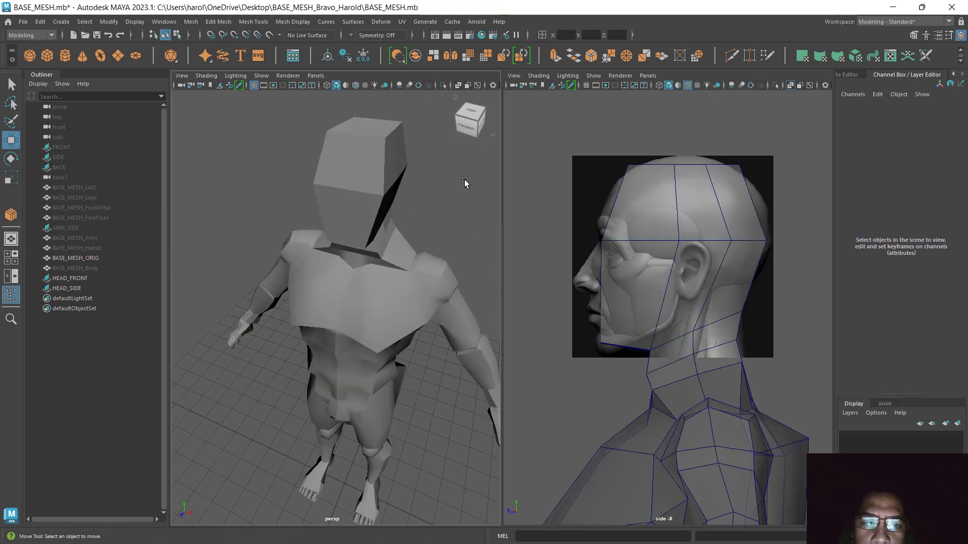
pyautogui.click(376, 185)
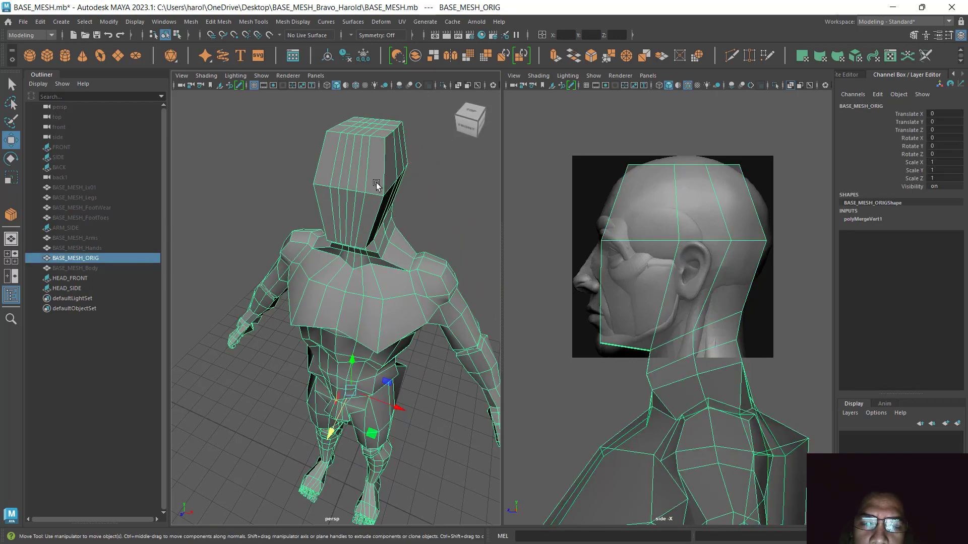
pyautogui.click(917, 36)
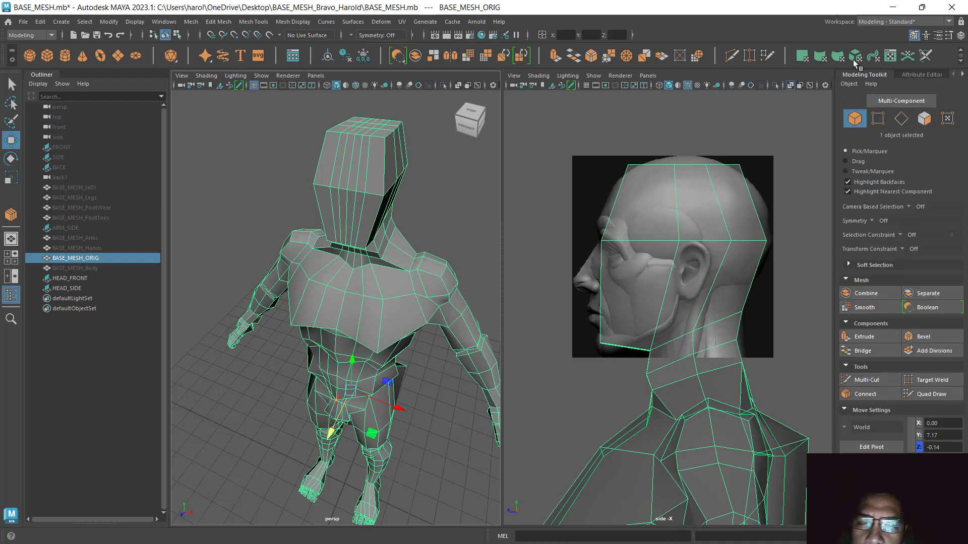
pyautogui.scroll(5, 342, 193)
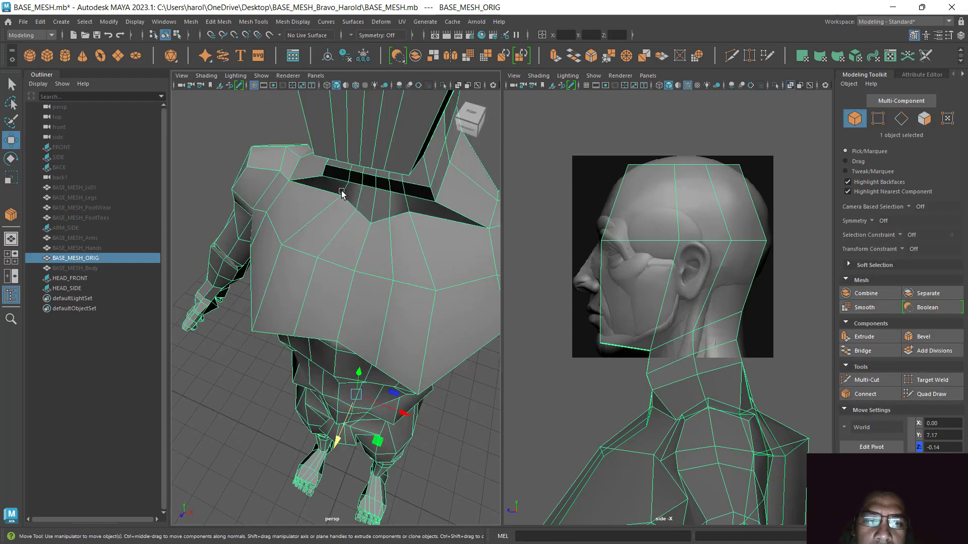
pyautogui.keyDown('alt'); pyautogui.moveTo(342, 193); pyautogui.dragTo(372, 190); pyautogui.keyUp('alt')
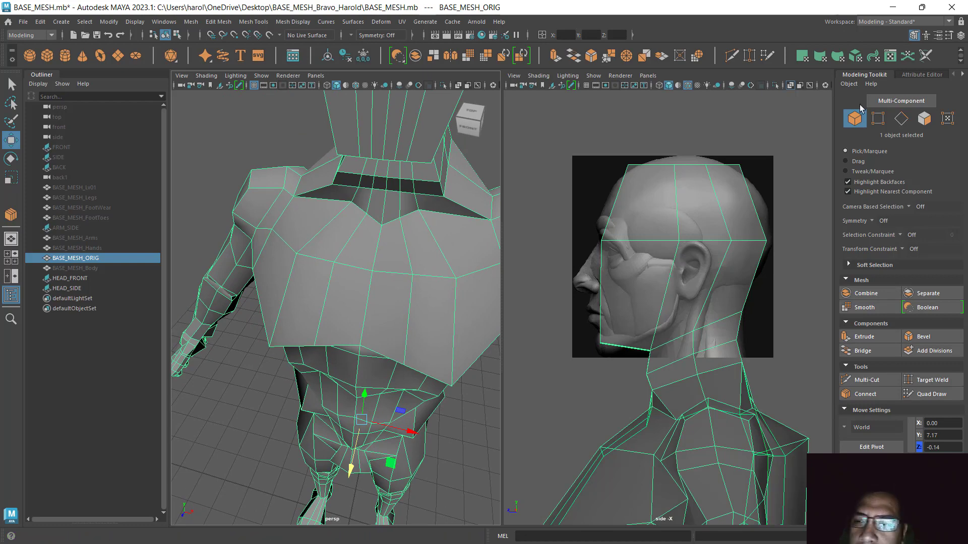
# - Delete the full vertical strip of faces beside the body's centre line on the character's right side
pyautogui.click(905, 123)
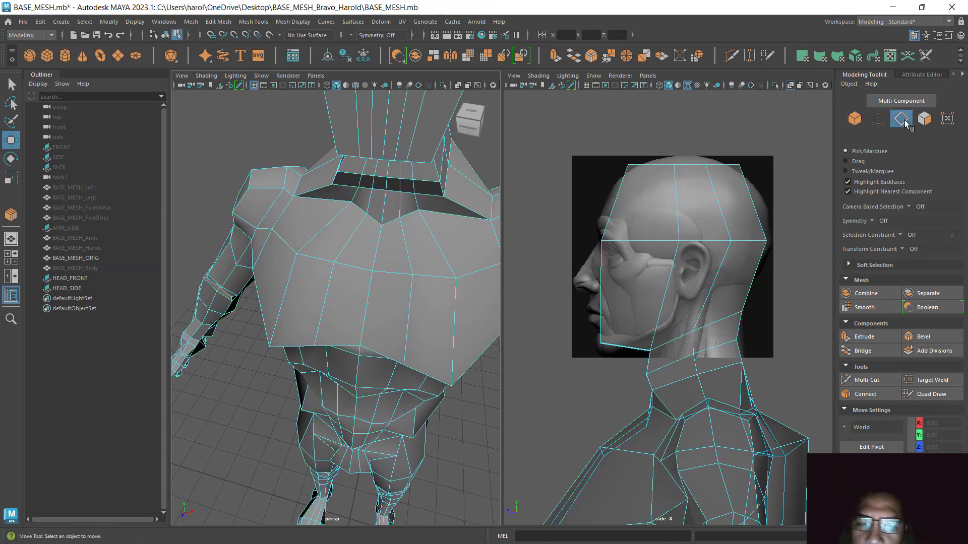
pyautogui.click(356, 268)
pyautogui.keyDown('alt'); pyautogui.moveTo(352, 267); pyautogui.dragTo(340, 291); pyautogui.keyUp('alt')
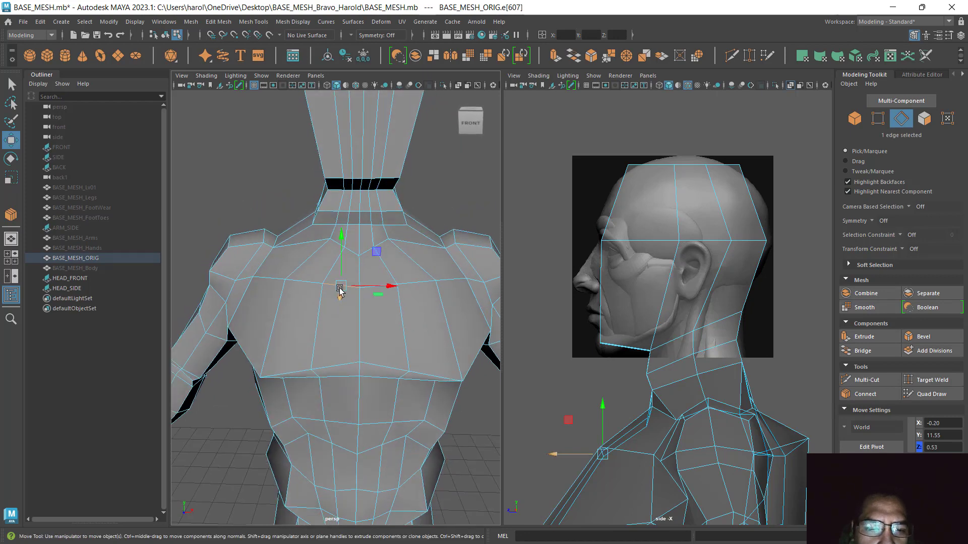
pyautogui.click(340, 362)
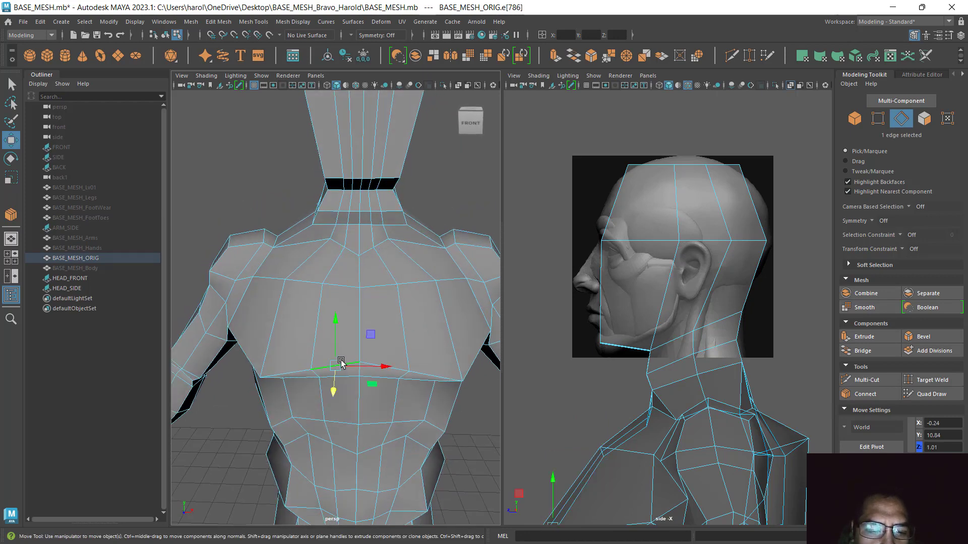
pyautogui.click(349, 285)
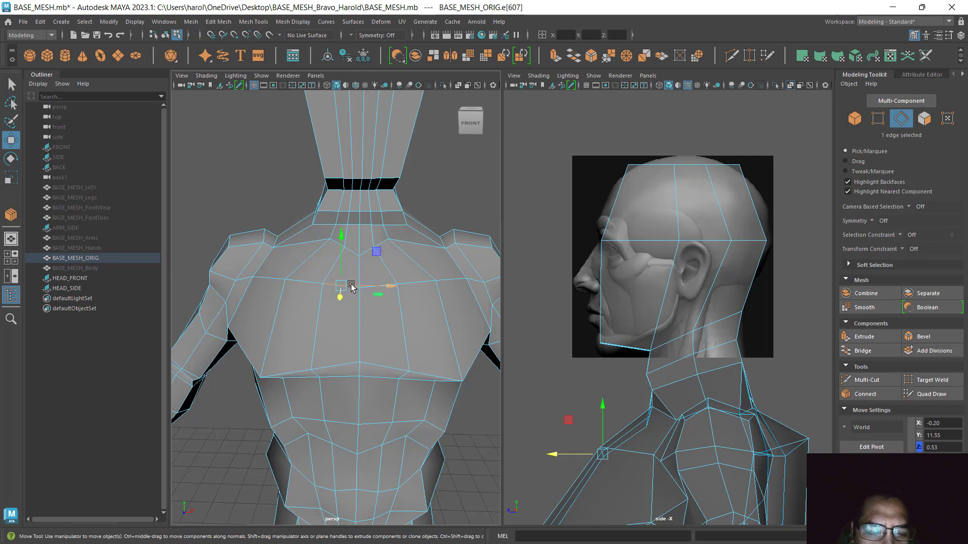
pyautogui.doubleClick(340, 364)
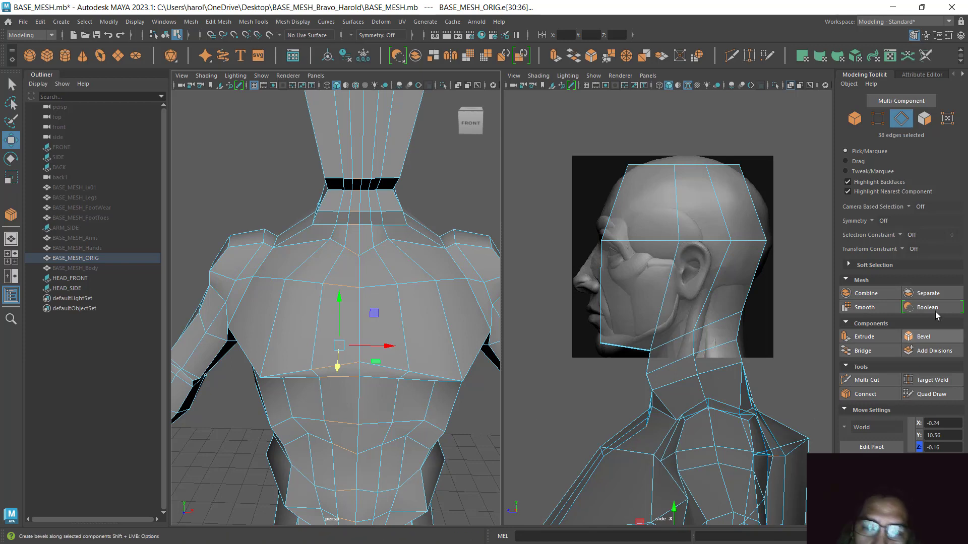
pyautogui.click(926, 120)
pyautogui.keyDown('alt'); pyautogui.moveTo(233, 277); pyautogui.dragTo(345, 307); pyautogui.keyUp('alt')
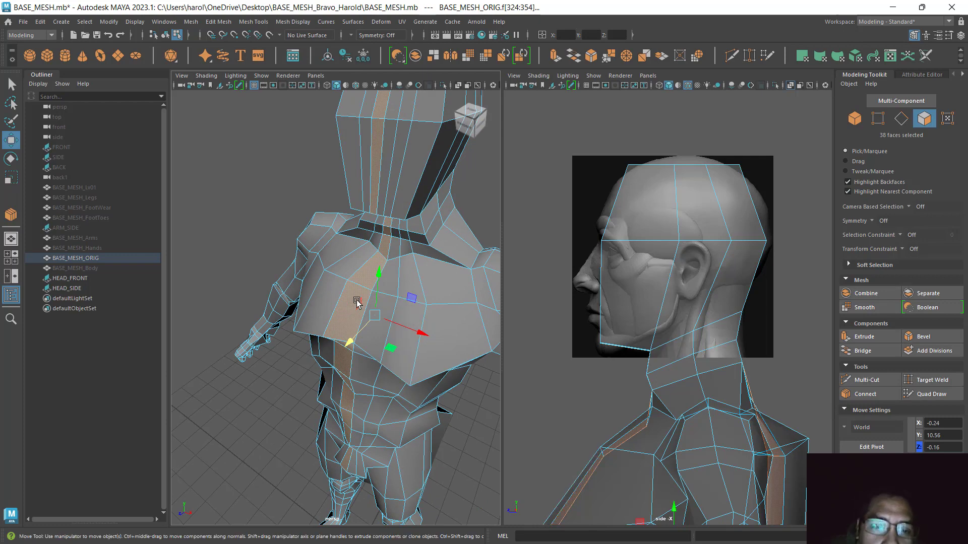
pyautogui.press('Delete')
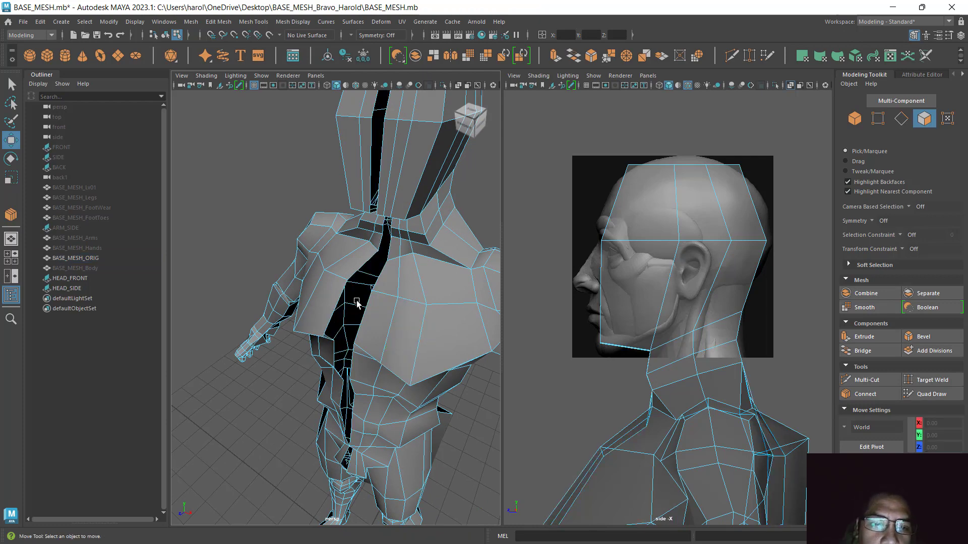
# - Delete all remaining faces of the character's right half, keeping only the left half, and save the scene
pyautogui.click(355, 302)
pyautogui.moveTo(355, 302)
pyautogui.keyDown('alt'); pyautogui.mouseDown()
pyautogui.moveTo(373, 288)
pyautogui.moveTo(369, 307)
pyautogui.moveTo(348, 307)
pyautogui.mouseUp(); pyautogui.keyUp('alt')
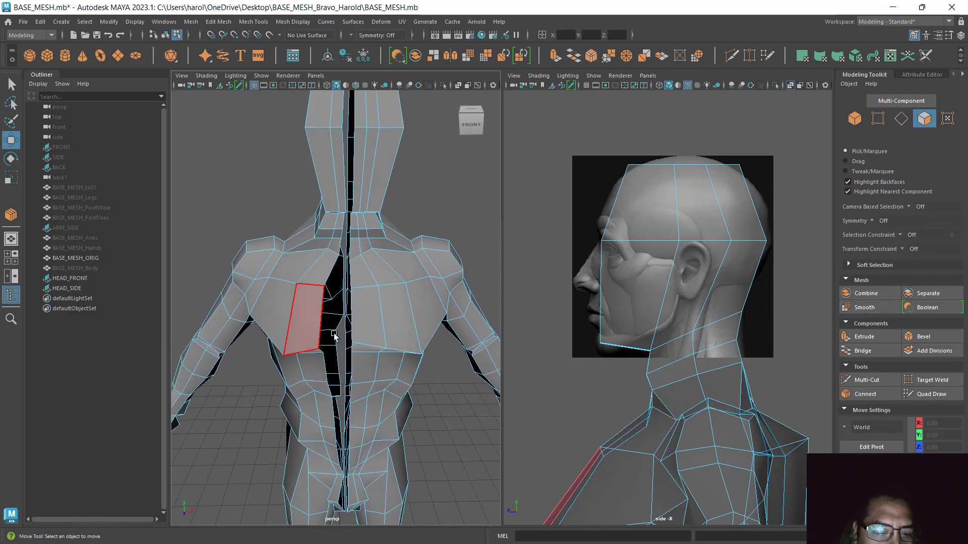
pyautogui.keyDown('alt'); pyautogui.moveTo(341, 347); pyautogui.dragTo(328, 355); pyautogui.keyUp('alt')
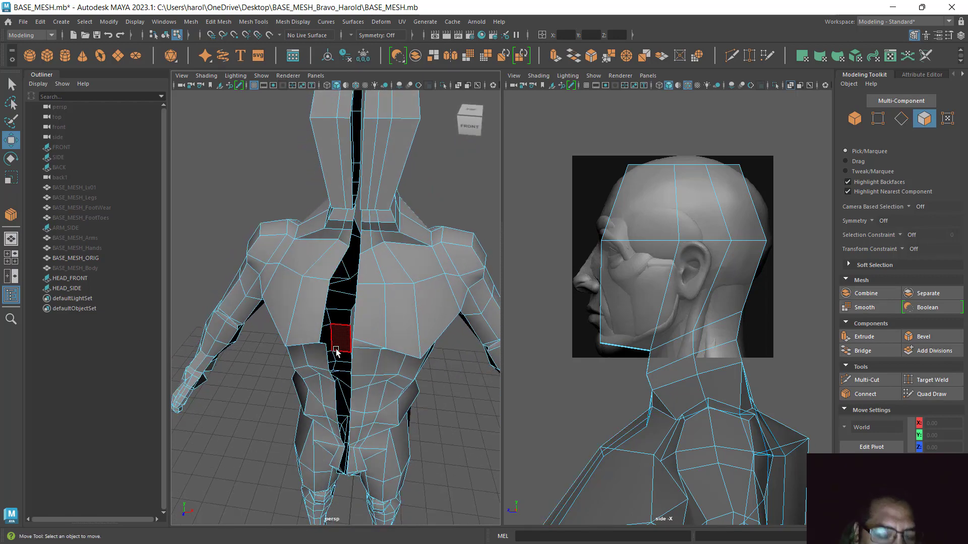
pyautogui.click(325, 275)
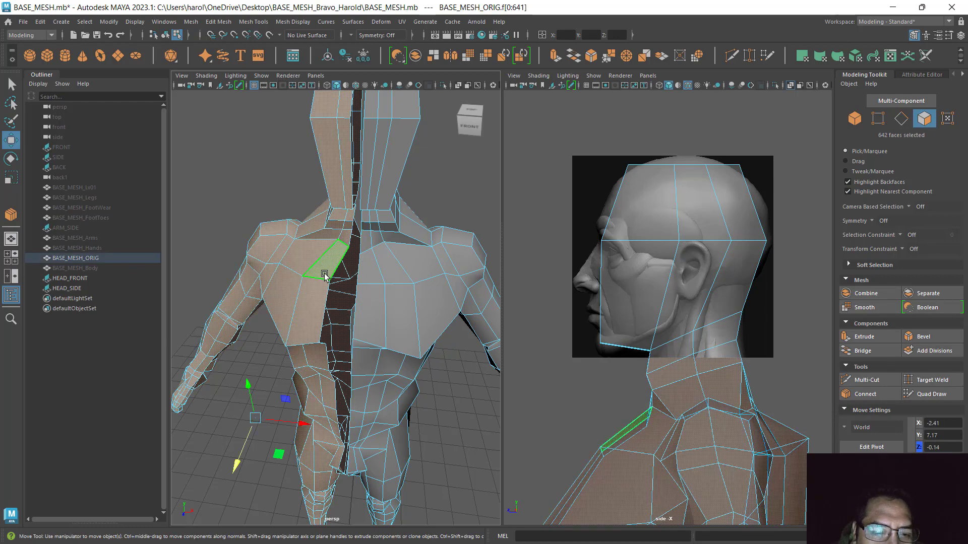
pyautogui.keyDown('alt'); pyautogui.moveTo(323, 302); pyautogui.dragTo(298, 330); pyautogui.keyUp('alt')
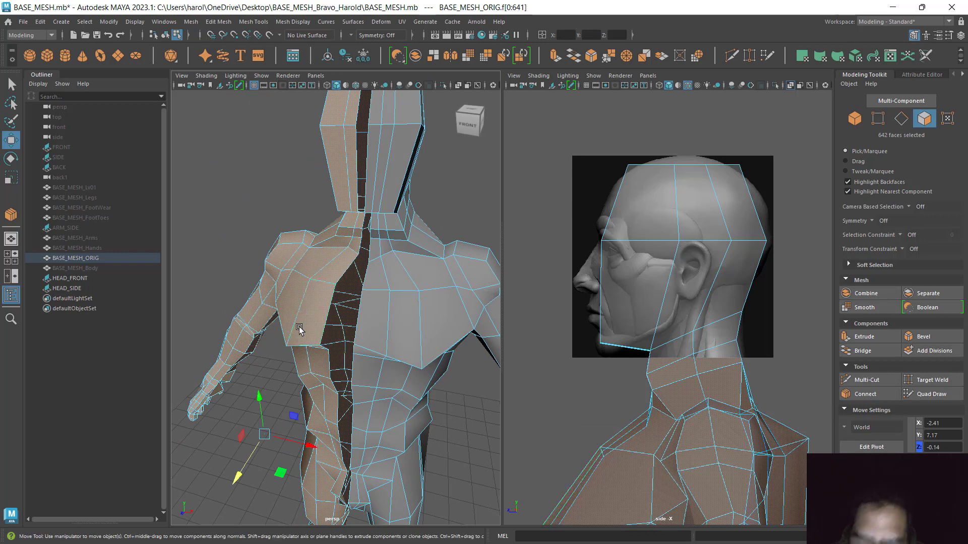
pyautogui.press('Delete')
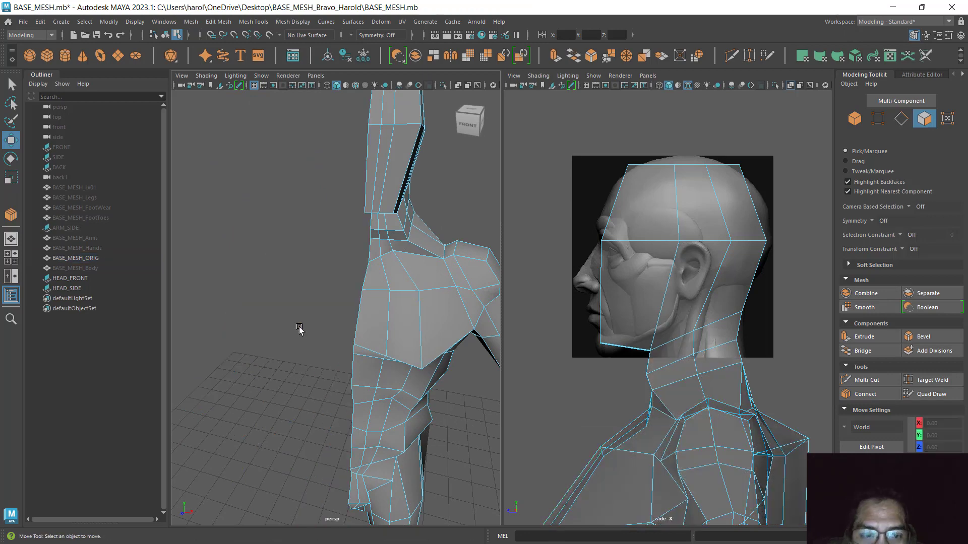
pyautogui.scroll(-5, 299, 330)
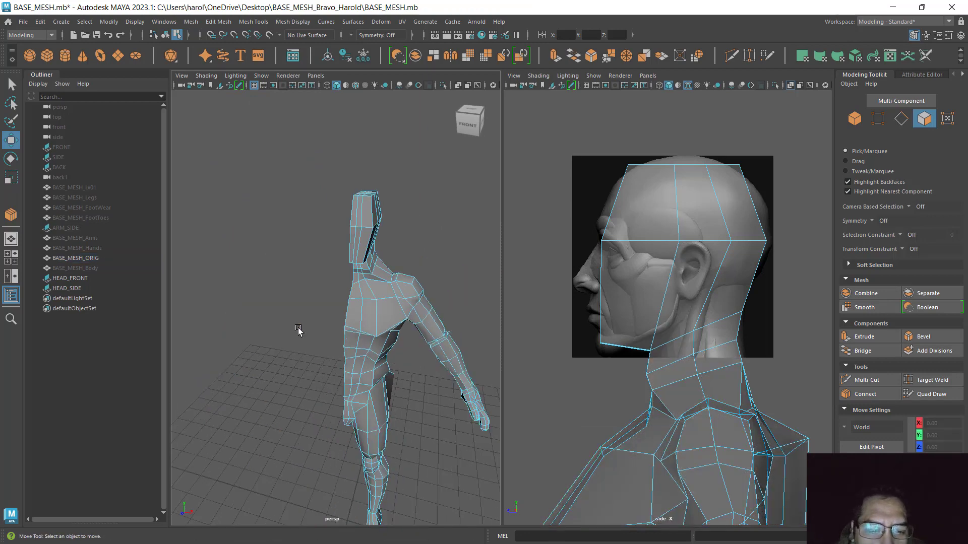
pyautogui.keyDown('alt'); pyautogui.moveTo(303, 366); pyautogui.dragTo(334, 302); pyautogui.keyUp('alt')
pyautogui.hotkey('ctrl', 's')
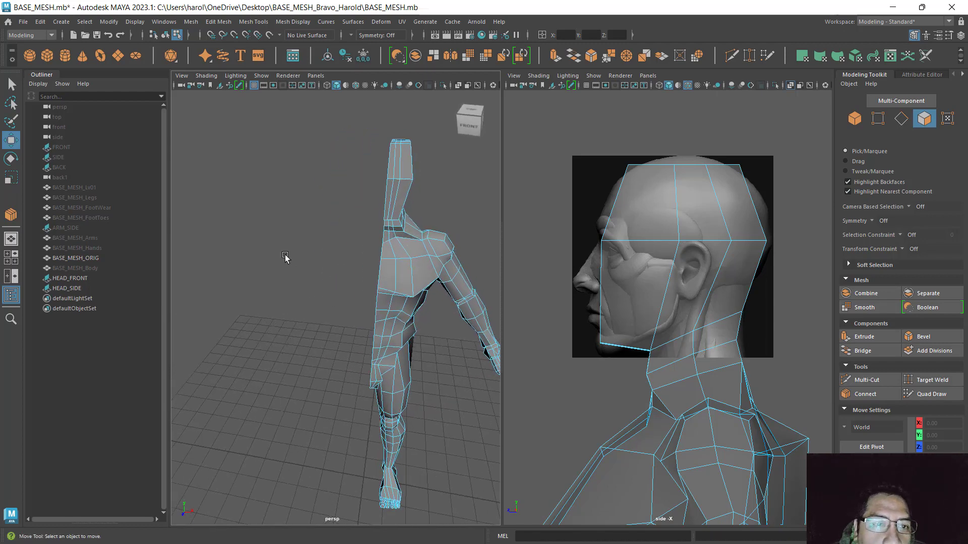
# - With the BASE_MESH_ORIG object selected, open the Duplicate Special options and reset them to their defaults
pyautogui.click(854, 120)
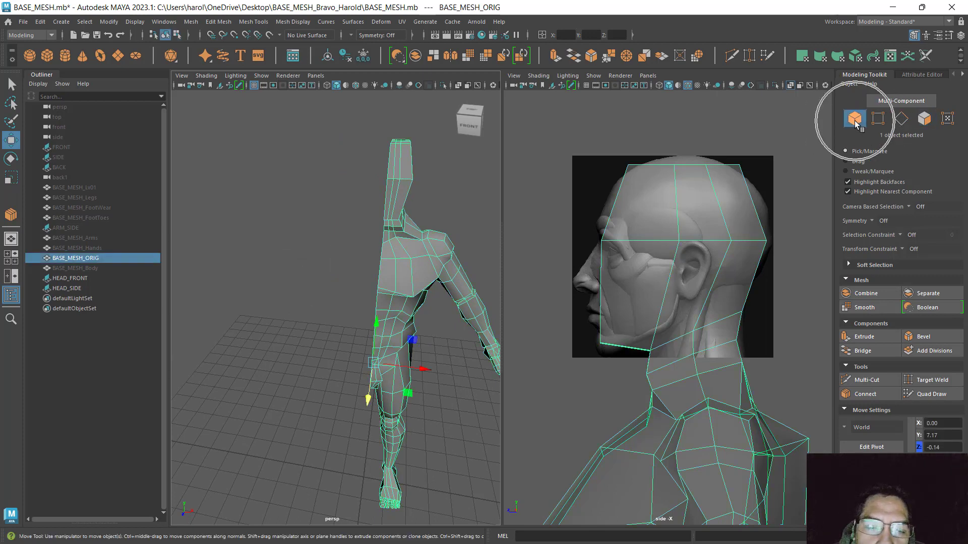
pyautogui.click(40, 22)
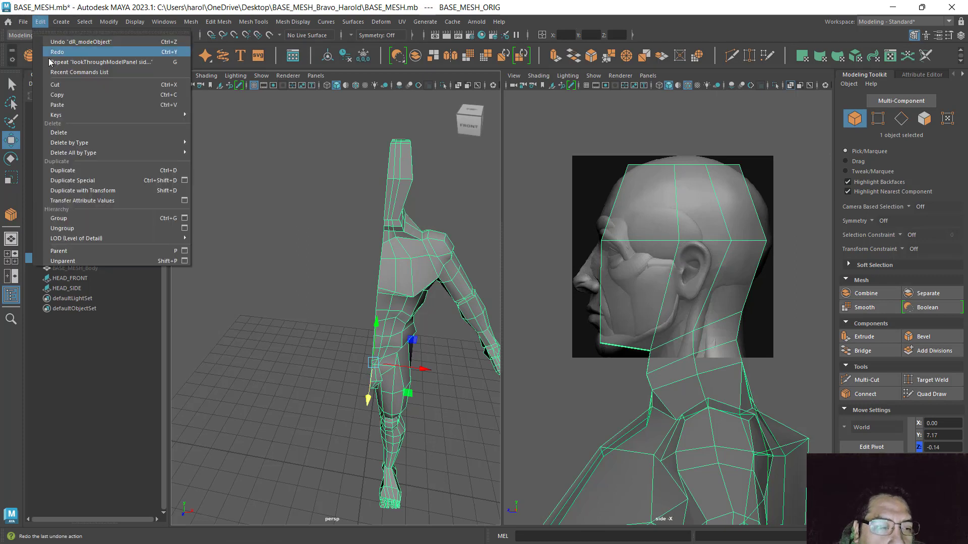
pyautogui.click(184, 181)
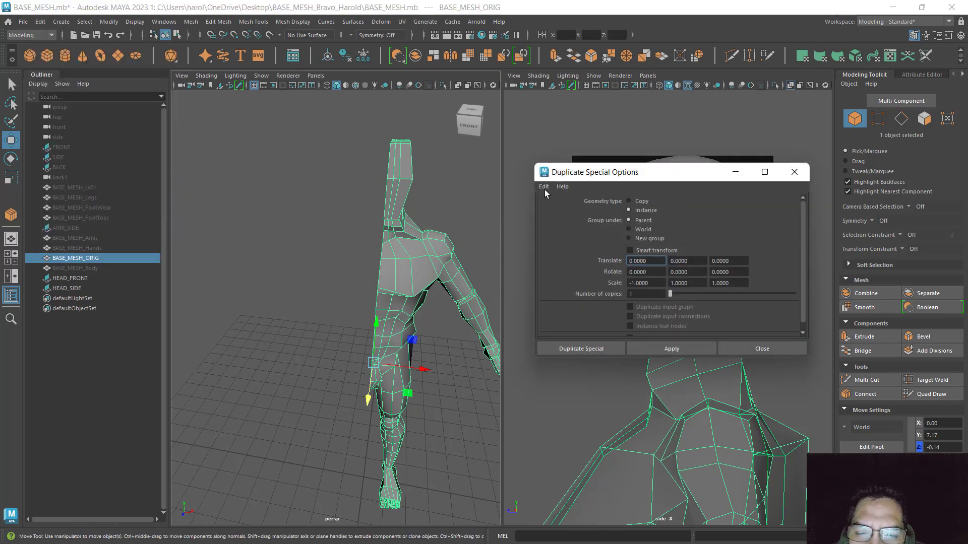
pyautogui.click(544, 186)
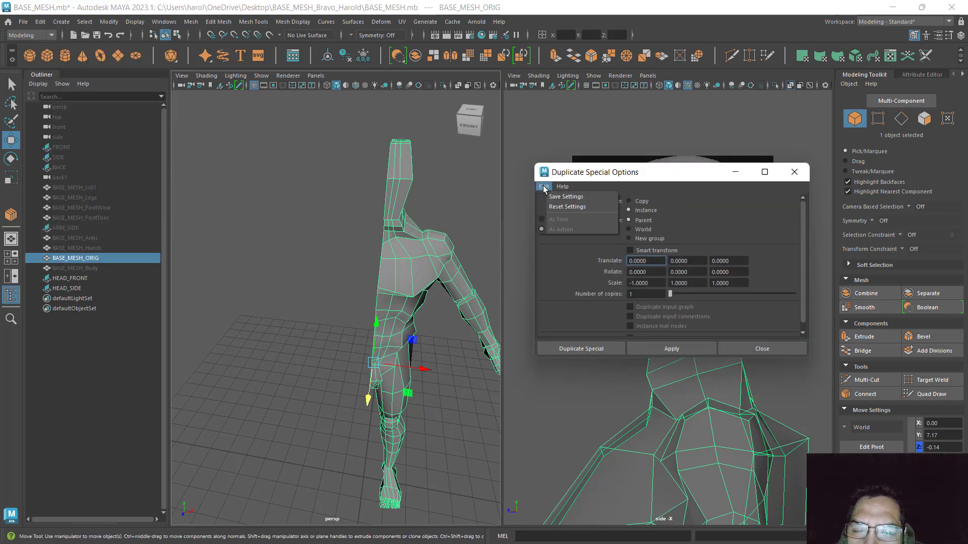
pyautogui.click(567, 207)
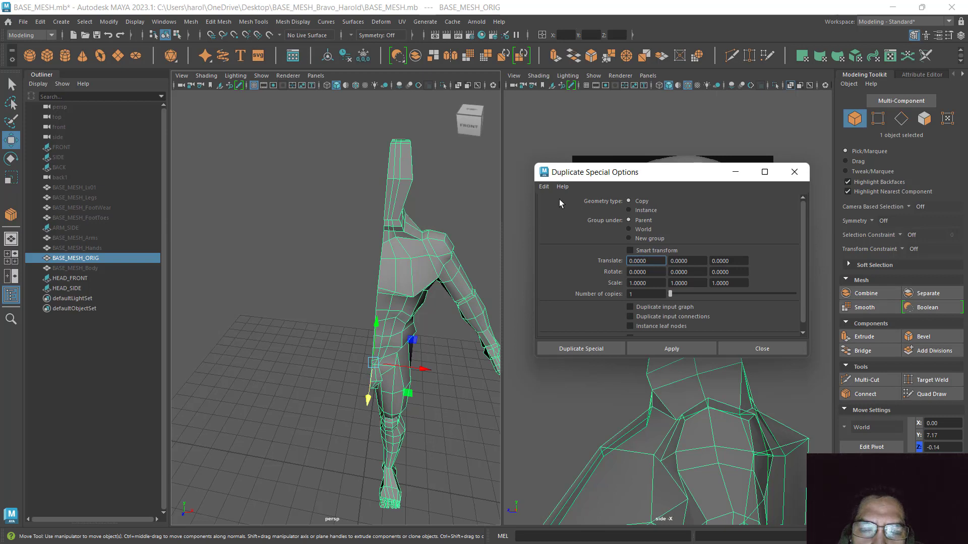
# - Duplicate the half body as an instance with Scale X set to -1 to mirror it across the centre
pyautogui.click(631, 210)
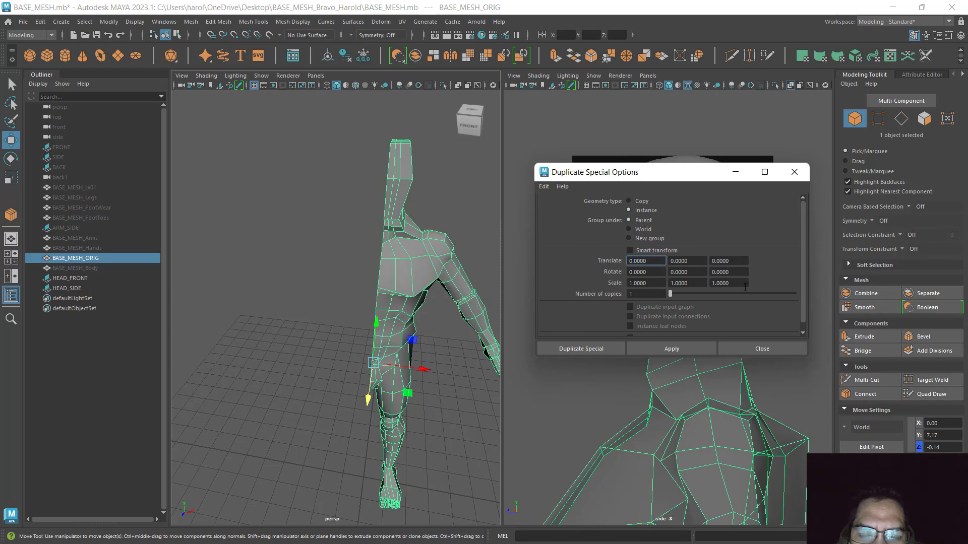
pyautogui.click(630, 283)
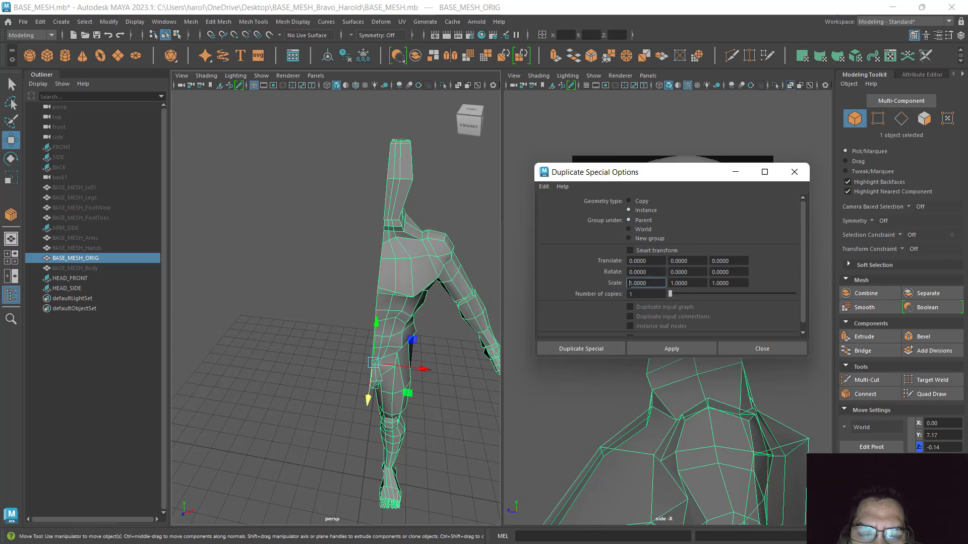
pyautogui.click(606, 296)
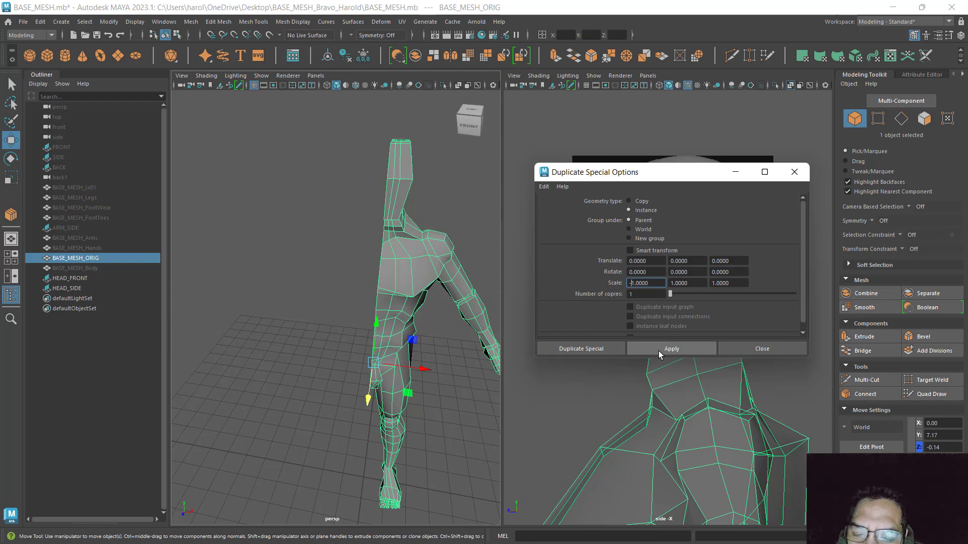
pyautogui.click(588, 347)
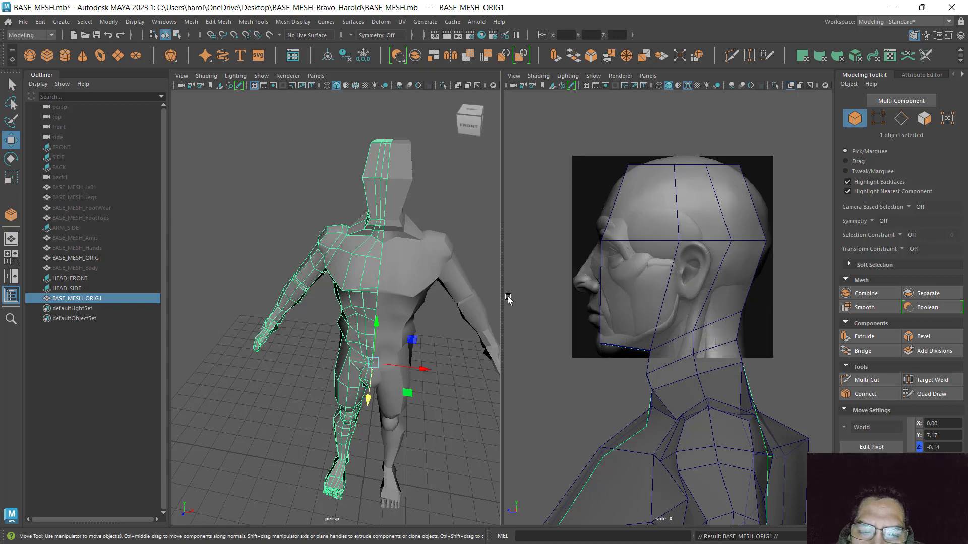
# - Try moving the mirrored half away along X to about -2.33, and undo the move
pyautogui.moveTo(423, 369); pyautogui.dragTo(352, 358)
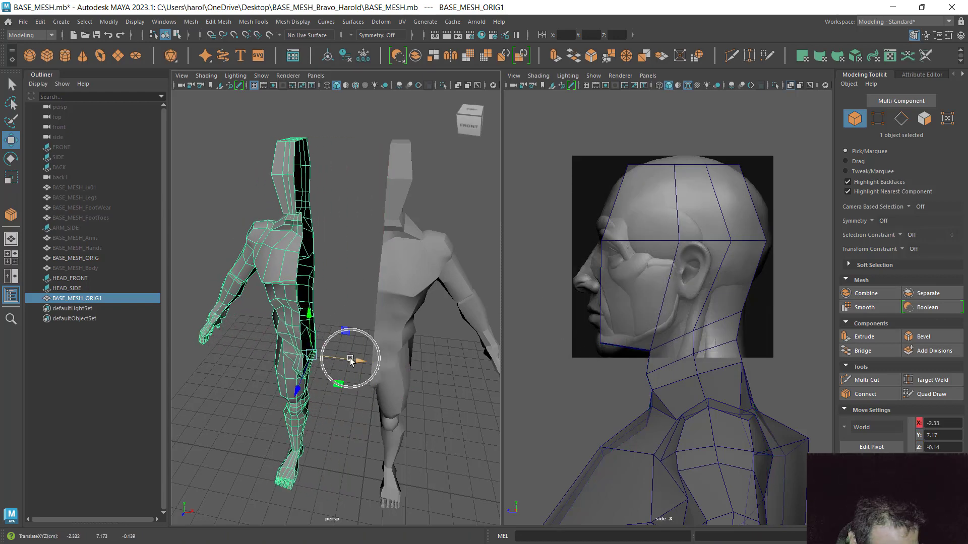
pyautogui.hotkey('ctrl', 'z')
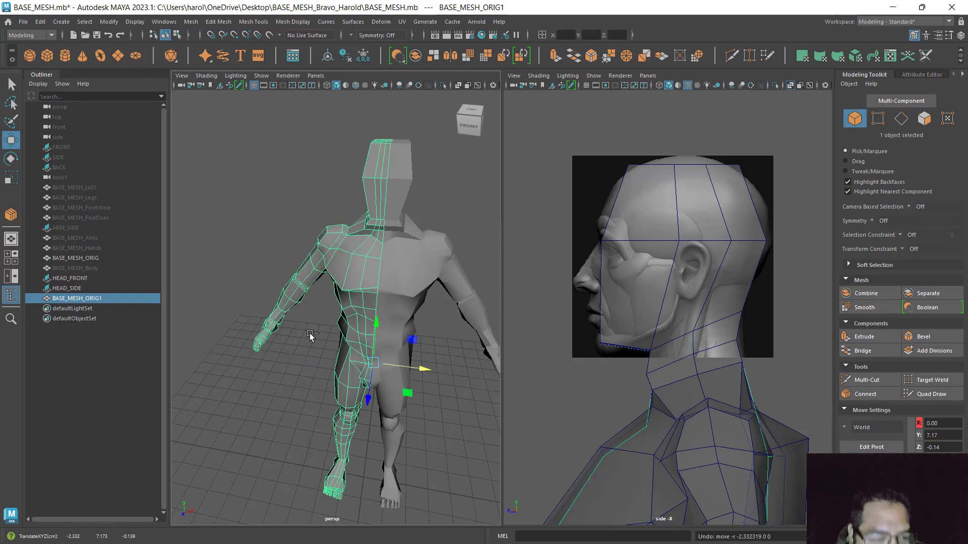
pyautogui.keyDown('alt'); pyautogui.moveTo(272, 362); pyautogui.dragTo(407, 211); pyautogui.keyUp('alt')
pyautogui.keyDown('alt'); pyautogui.moveTo(471, 220); pyautogui.dragTo(422, 264); pyautogui.keyUp('alt')
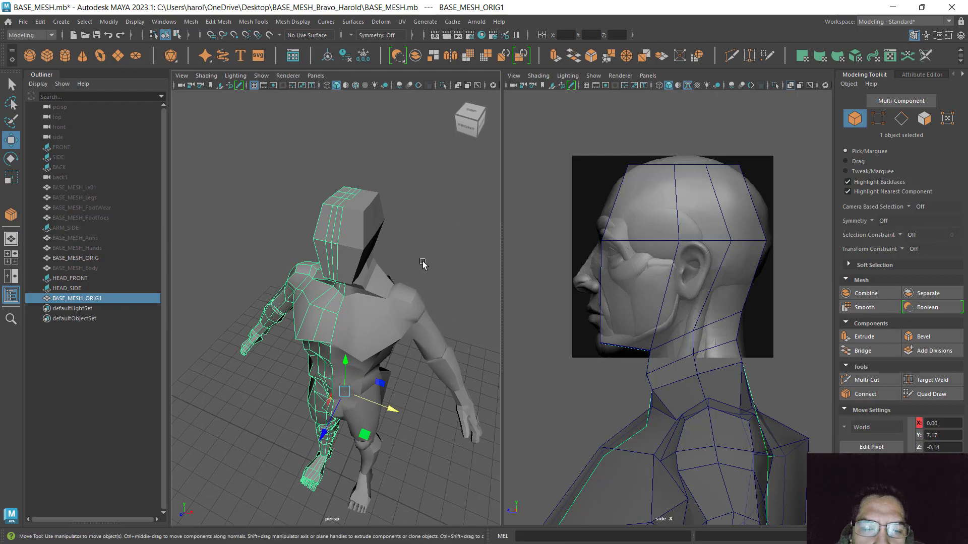
# - Select the BASE_MESH_ORIG half, frame its head and neck in the perspective view, and save the scene
pyautogui.click(367, 226)
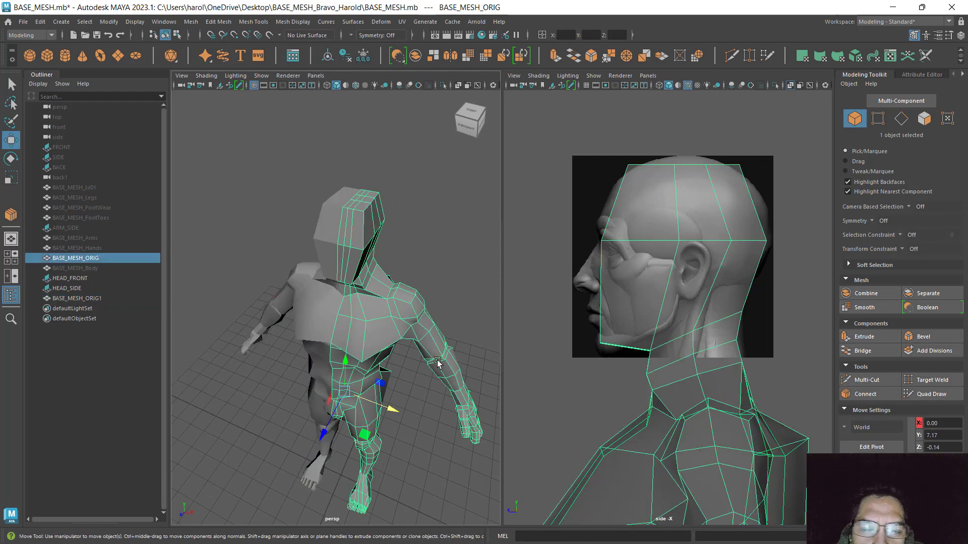
pyautogui.keyDown('alt'); pyautogui.moveTo(426, 357); pyautogui.dragTo(438, 339); pyautogui.keyUp('alt')
pyautogui.scroll(5, 361, 231)
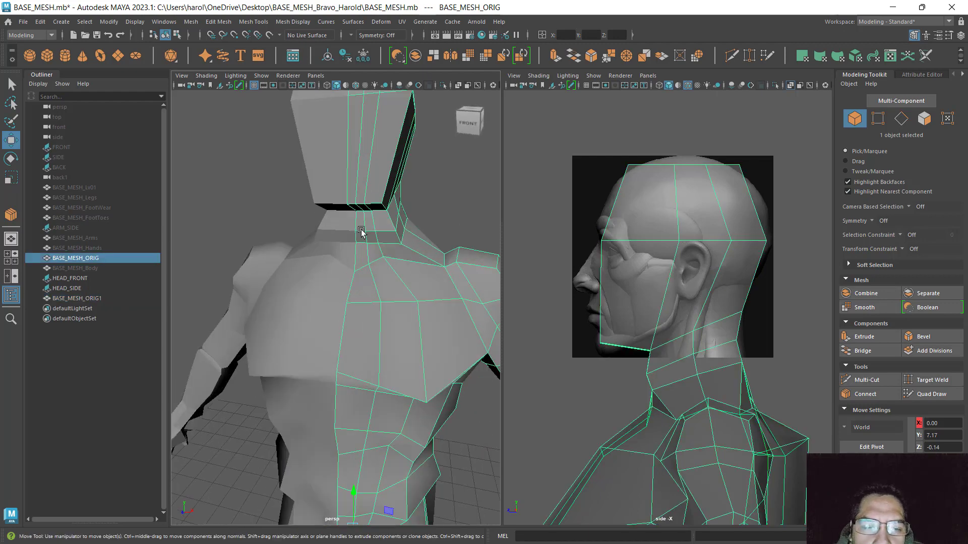
pyautogui.hotkey('ctrl', 's')
pyautogui.keyDown('alt'); pyautogui.moveTo(423, 219); pyautogui.dragTo(417, 302); pyautogui.keyUp('alt')
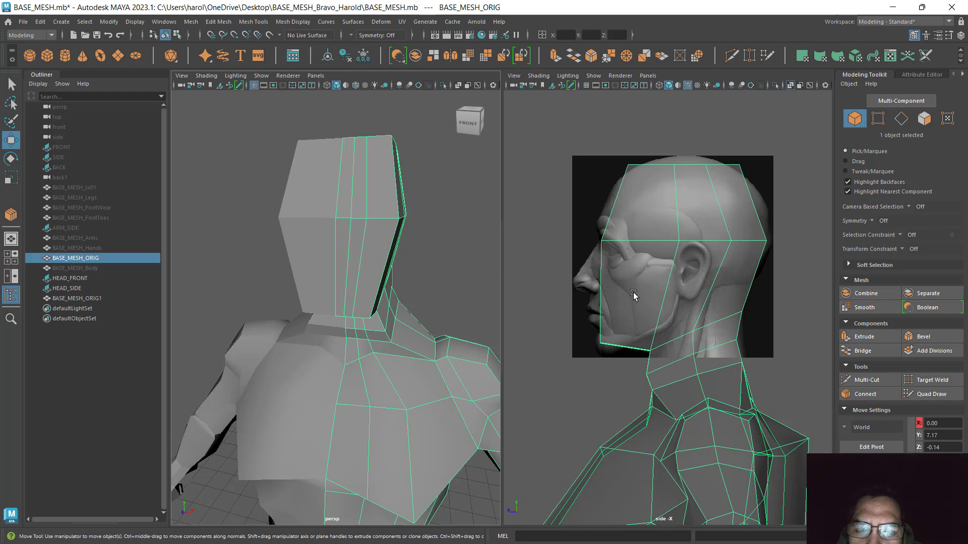
# - Lower the front top vertices of the head to Y 14.28 in the side view, following the reference skull outline
pyautogui.scroll(3, 639, 311)
pyautogui.scroll(5, 640, 311)
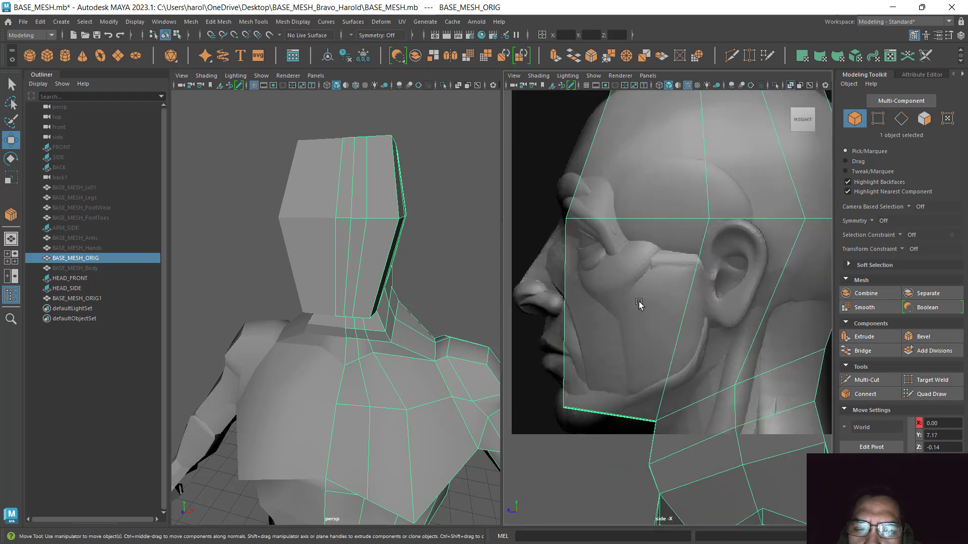
pyautogui.click(879, 120)
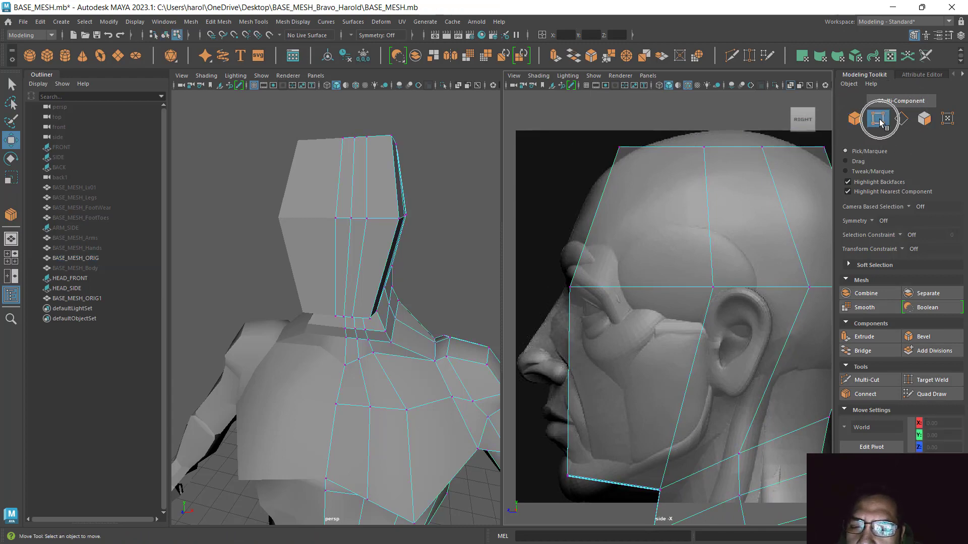
pyautogui.scroll(-6, 701, 257)
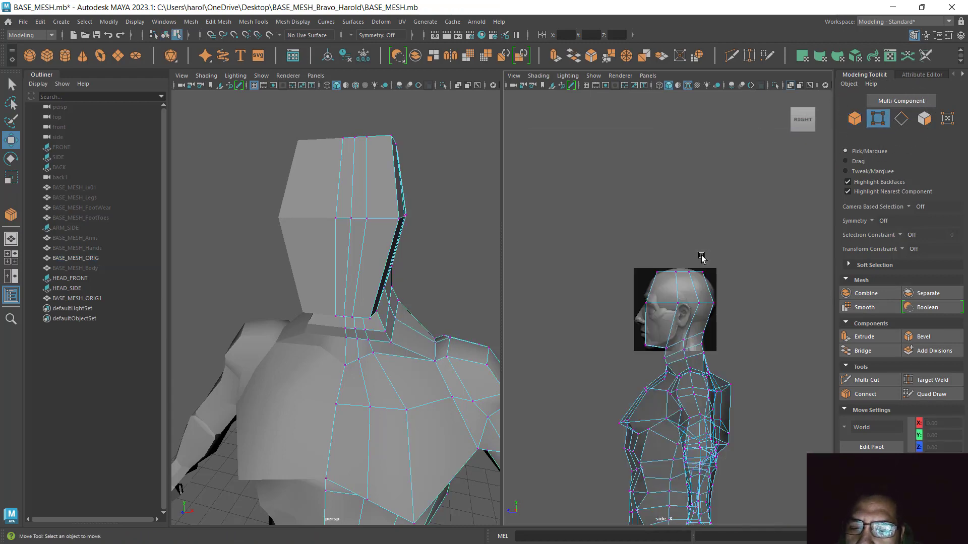
pyautogui.scroll(6, 675, 313)
pyautogui.keyDown('alt'); pyautogui.moveTo(685, 255); pyautogui.dragTo(655, 290, button='middle'); pyautogui.keyUp('alt')
pyautogui.moveTo(569, 151); pyautogui.dragTo(621, 239)
pyautogui.moveTo(594, 156)
pyautogui.mouseDown()
pyautogui.moveTo(594, 144)
pyautogui.moveTo(594, 161)
pyautogui.mouseUp()
pyautogui.keyDown('alt'); pyautogui.moveTo(702, 240); pyautogui.dragTo(641, 247, button='middle'); pyautogui.keyUp('alt')
# - Fit the crown to the reference by raising the middle top vertices, the rear-middle ones to Y 14.42, and lowering the rearmost to Y 14.27
pyautogui.moveTo(596, 147); pyautogui.dragTo(643, 250)
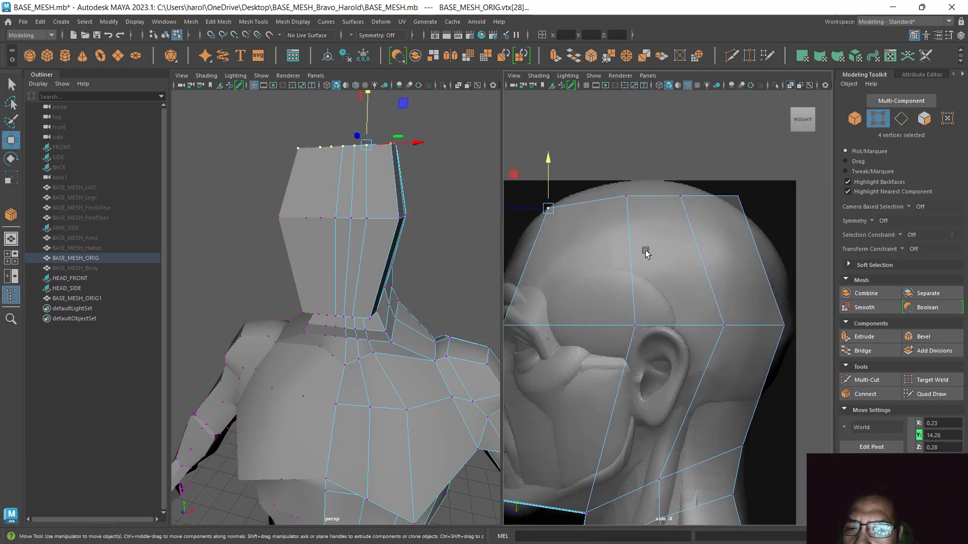
pyautogui.moveTo(627, 159); pyautogui.dragTo(692, 239)
pyautogui.moveTo(682, 164); pyautogui.dragTo(683, 152)
pyautogui.keyDown('alt'); pyautogui.moveTo(734, 273); pyautogui.dragTo(700, 268, button='middle'); pyautogui.keyUp('alt')
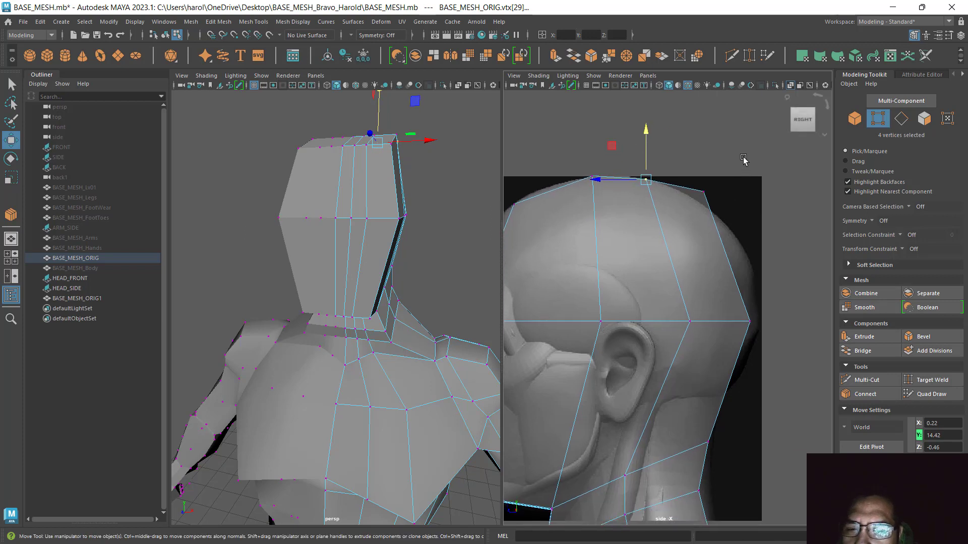
pyautogui.moveTo(743, 157); pyautogui.dragTo(691, 201)
pyautogui.moveTo(704, 151); pyautogui.dragTo(702, 164)
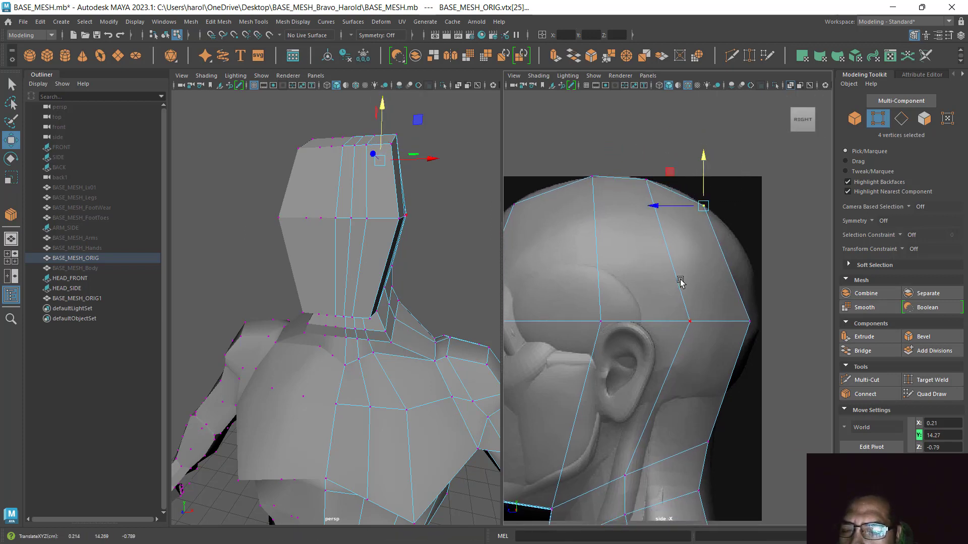
# - Check the head's side profile against the reference from crown to neck, and save the scene
pyautogui.keyDown('alt'); pyautogui.moveTo(681, 279); pyautogui.dragTo(779, 213, button='middle'); pyautogui.keyUp('alt')
pyautogui.moveTo(693, 303)
pyautogui.keyDown('alt'); pyautogui.mouseDown(button='middle')
pyautogui.moveTo(691, 223)
pyautogui.moveTo(672, 283)
pyautogui.moveTo(682, 304)
pyautogui.mouseUp(button='middle'); pyautogui.keyUp('alt')
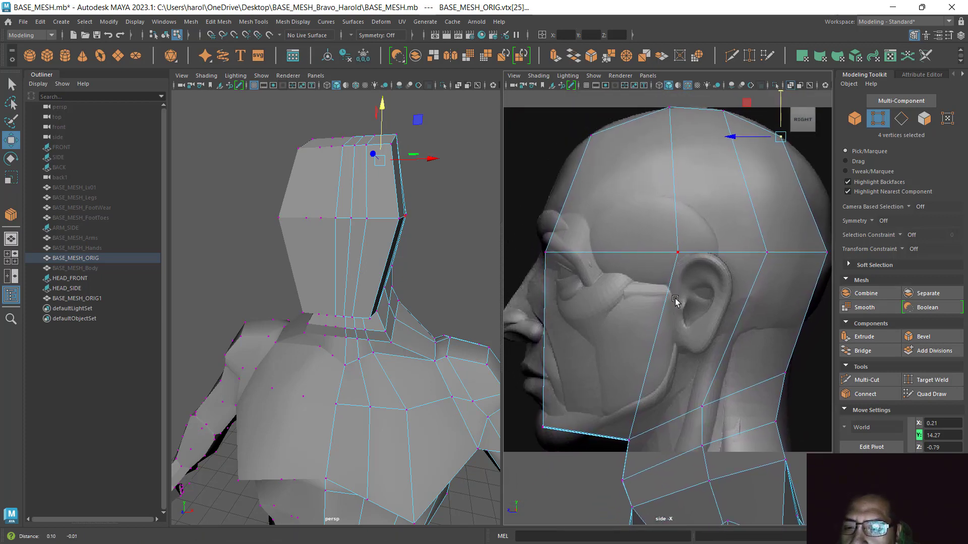
pyautogui.keyDown('alt'); pyautogui.moveTo(744, 387); pyautogui.dragTo(734, 345, button='middle'); pyautogui.keyUp('alt')
pyautogui.hotkey('ctrl', 's')
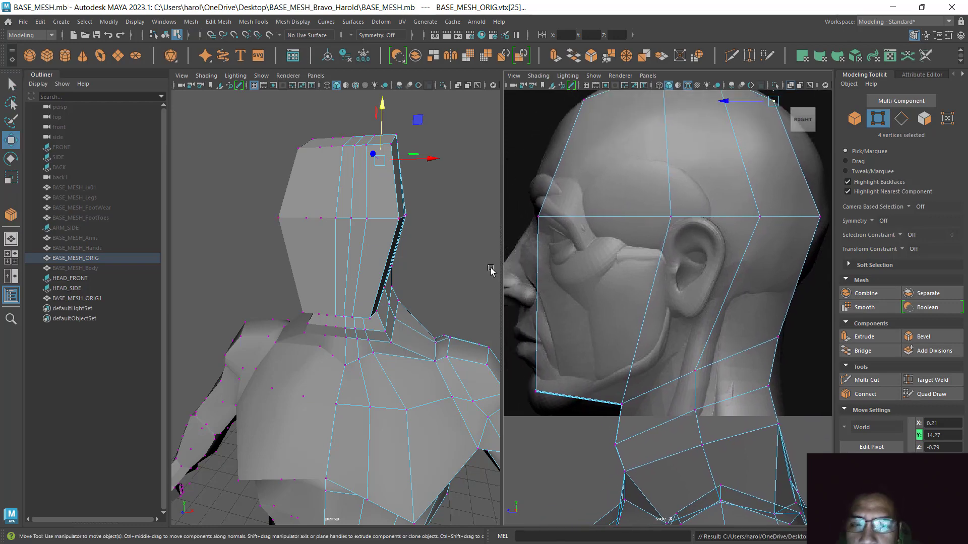
# - Switch the perspective viewport to the front view and frame the head and neck in it
pyautogui.scroll(-4, 444, 232)
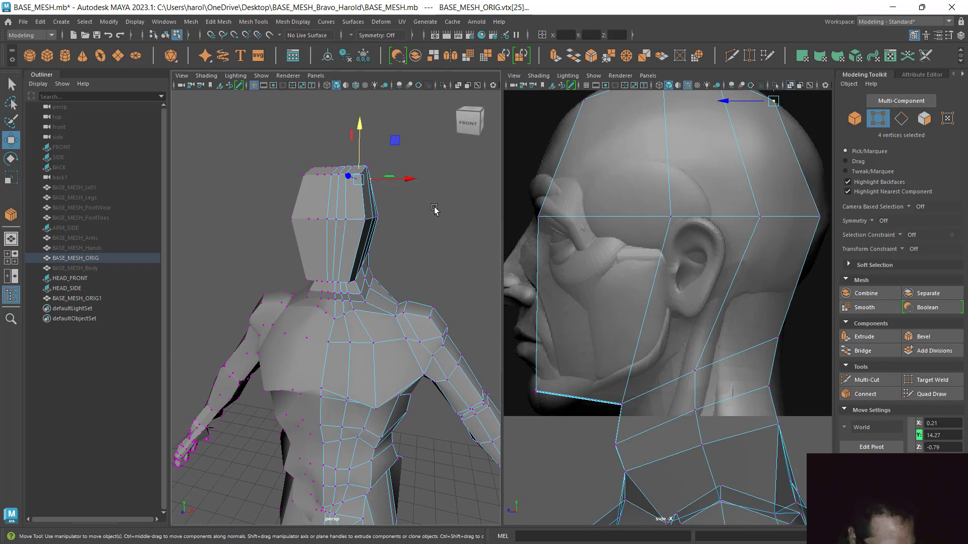
pyautogui.press('space')
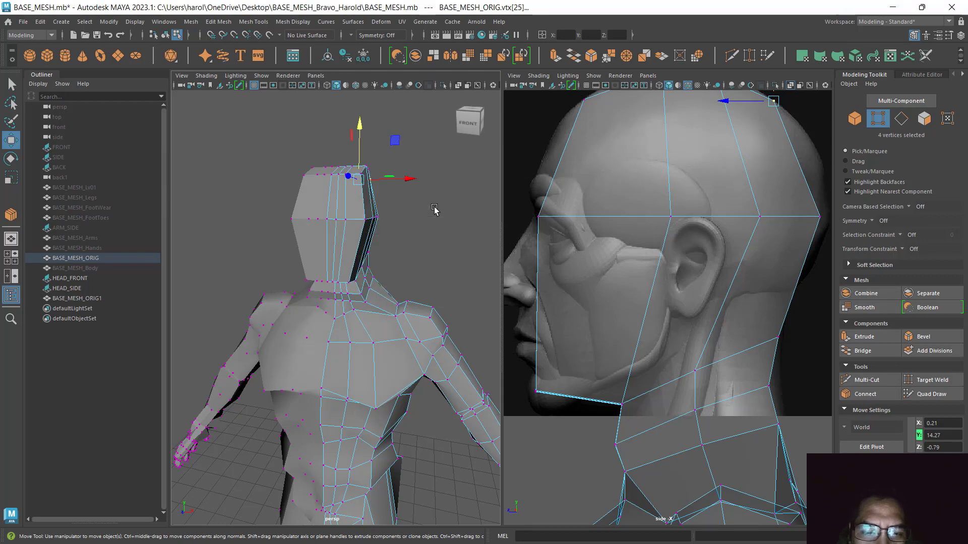
pyautogui.press('space')
pyautogui.click(436, 210)
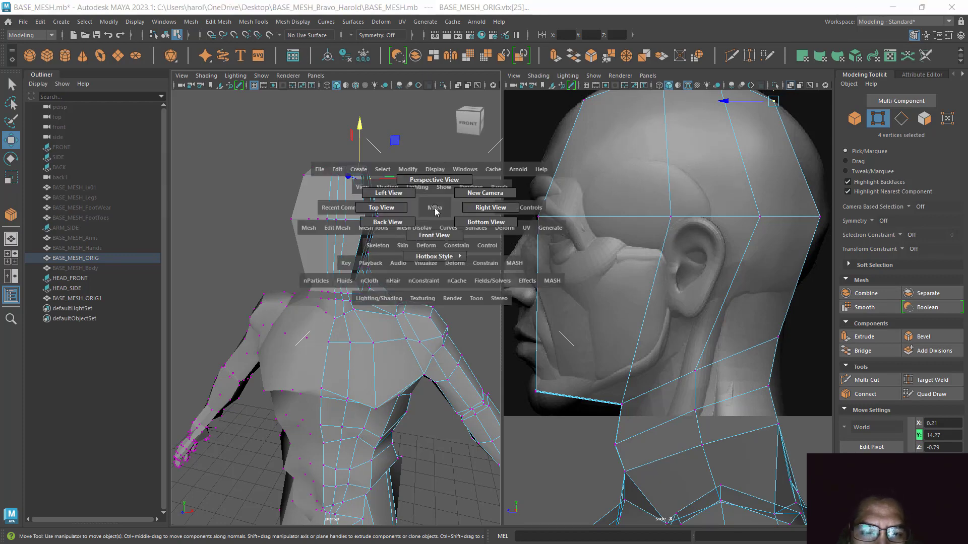
pyautogui.press('space')
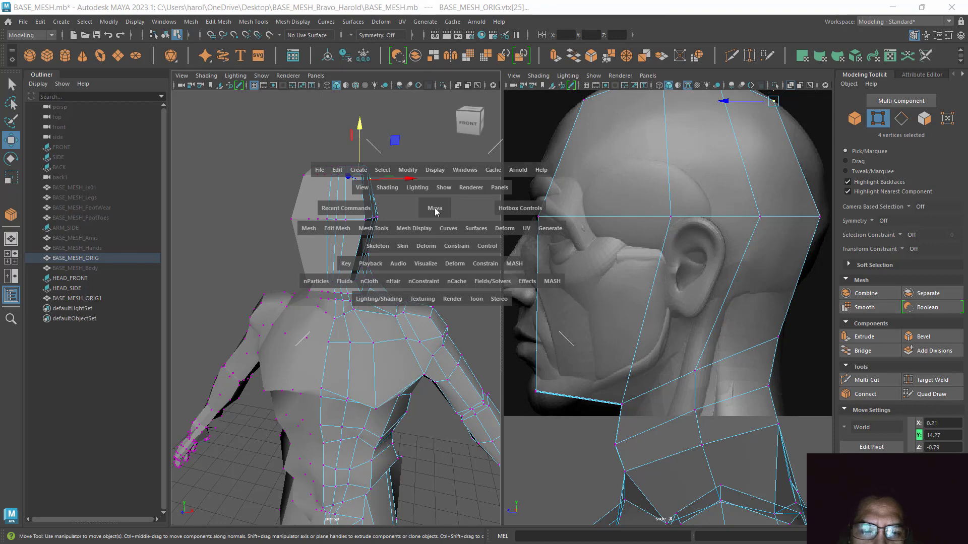
pyautogui.click(435, 209)
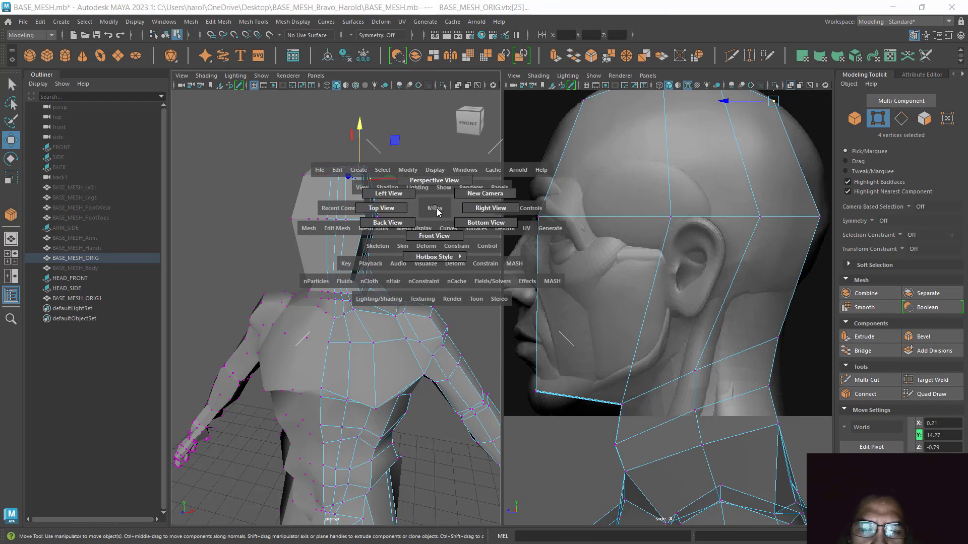
pyautogui.moveTo(437, 211); pyautogui.dragTo(471, 210)
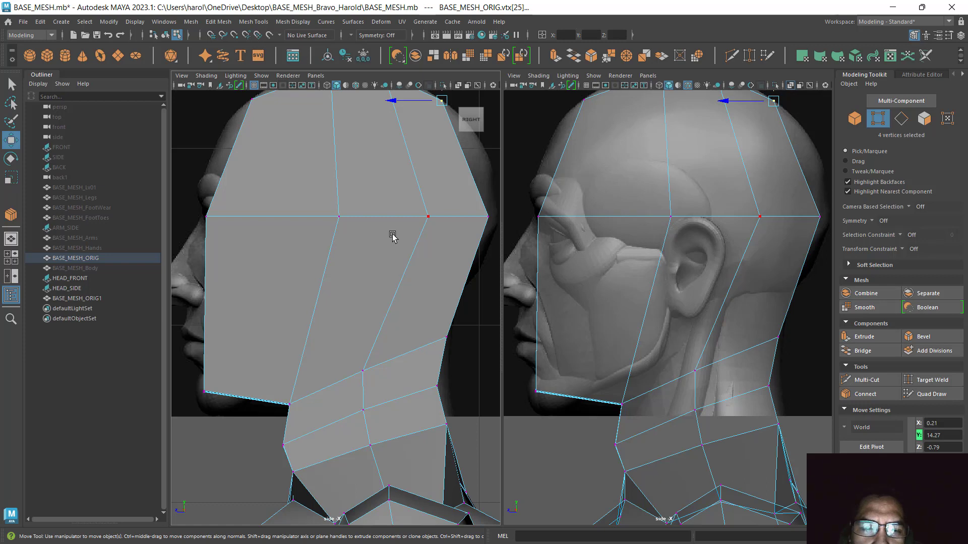
pyautogui.press('space')
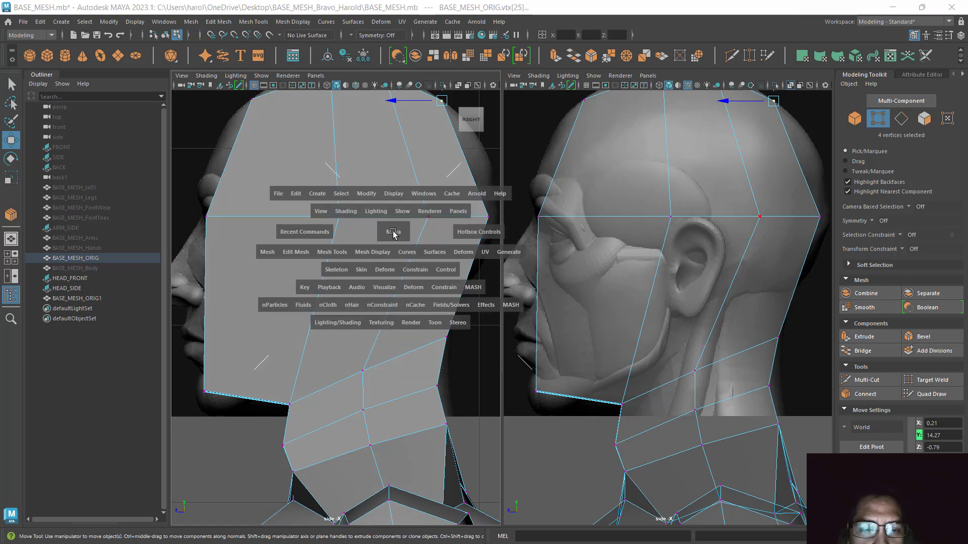
pyautogui.moveTo(388, 228); pyautogui.dragTo(391, 257)
pyautogui.scroll(5, 413, 301)
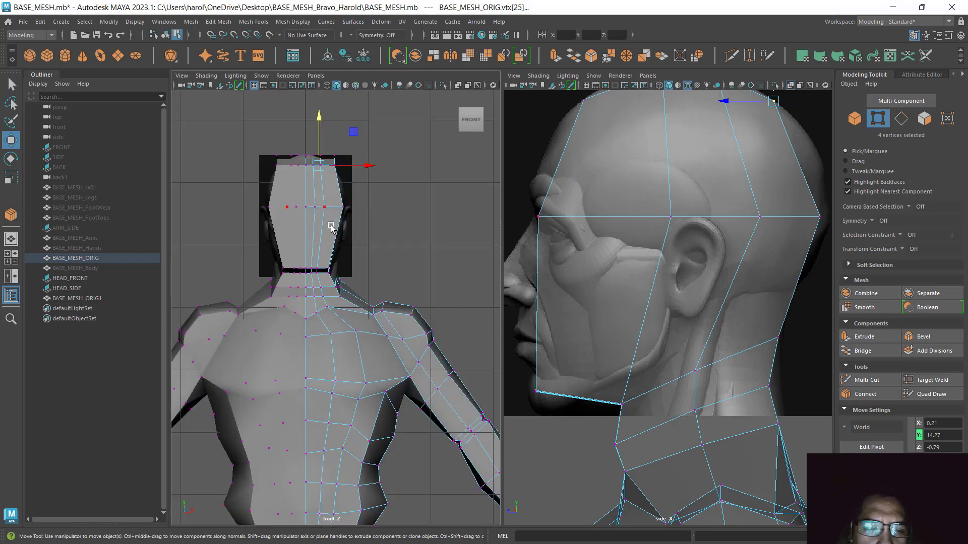
pyautogui.keyDown('alt'); pyautogui.moveTo(414, 302); pyautogui.dragTo(403, 308, button='middle'); pyautogui.keyUp('alt')
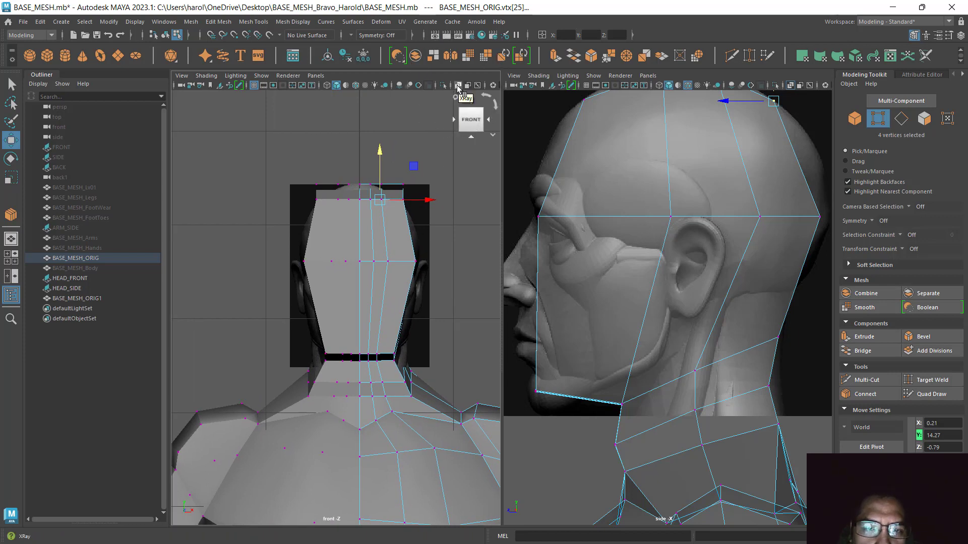
# - Turn on X-ray and wireframe-on-shaded display in the front view, with the head reference framed behind the mesh
pyautogui.click(457, 86)
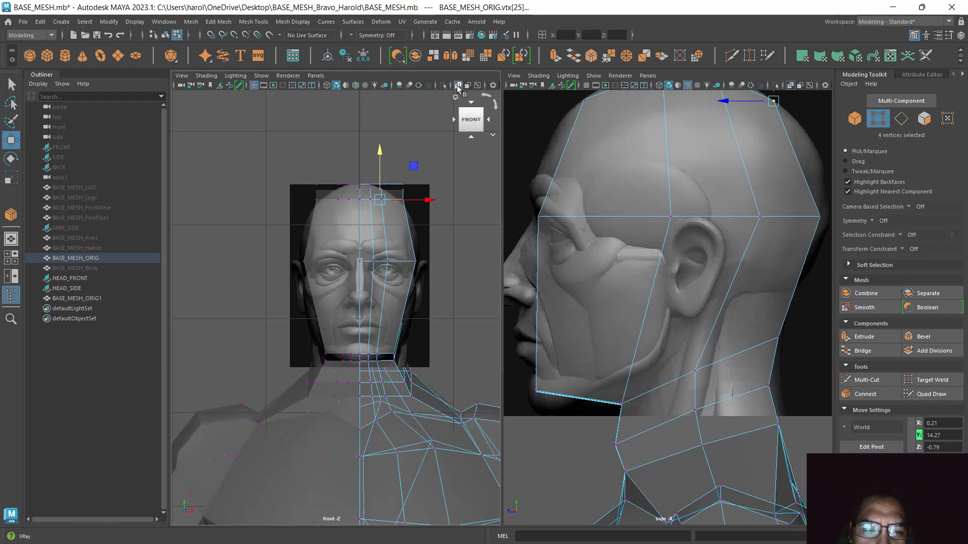
pyautogui.scroll(5, 364, 242)
pyautogui.keyDown('alt'); pyautogui.moveTo(387, 240); pyautogui.dragTo(367, 294, button='middle'); pyautogui.keyUp('alt')
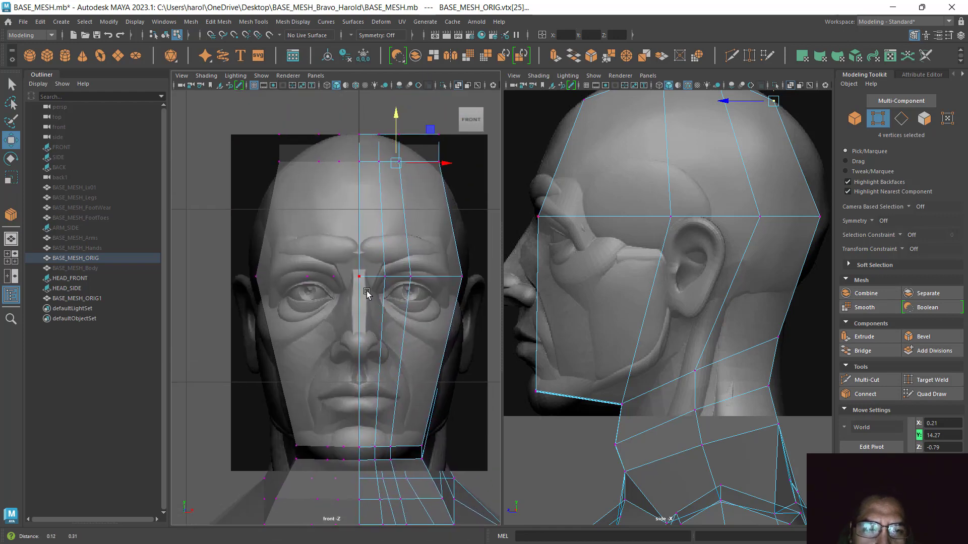
pyautogui.click(356, 86)
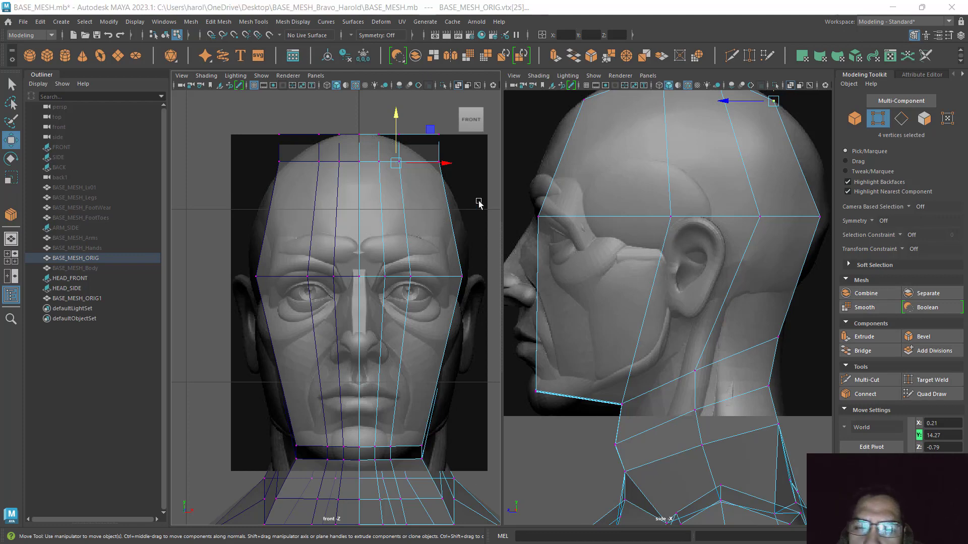
# - Round the crown in the front view by lowering the outer top vertices to Y 14.14, the middle ones to 14.30 and the inner ones to 14.34
pyautogui.keyDown('alt'); pyautogui.moveTo(667, 228); pyautogui.dragTo(674, 319, button='middle'); pyautogui.keyUp('alt')
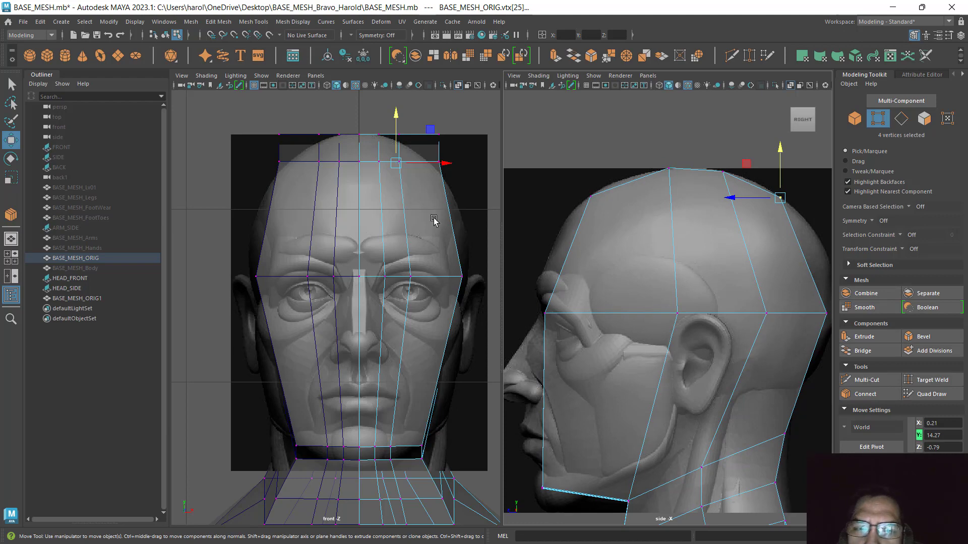
pyautogui.moveTo(464, 105); pyautogui.dragTo(418, 245)
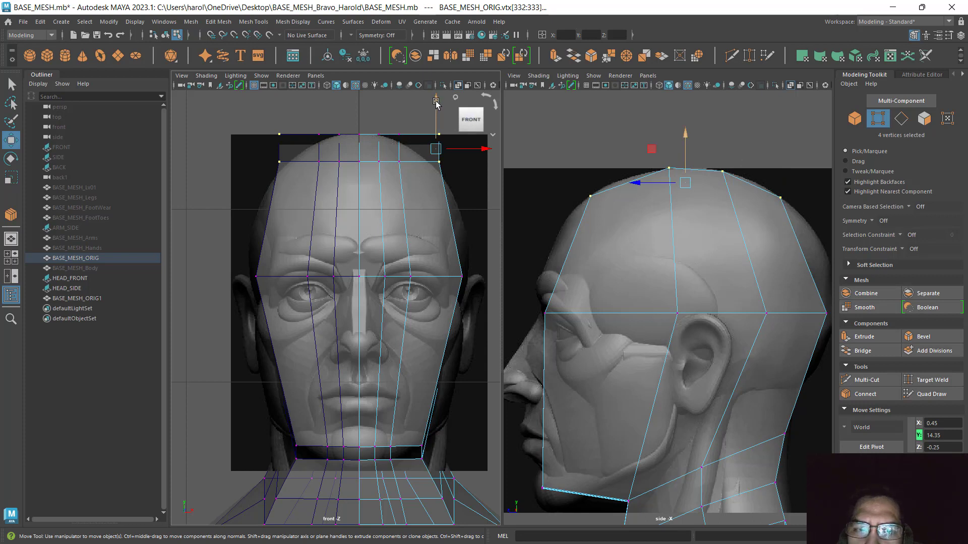
pyautogui.moveTo(436, 103); pyautogui.dragTo(427, 141)
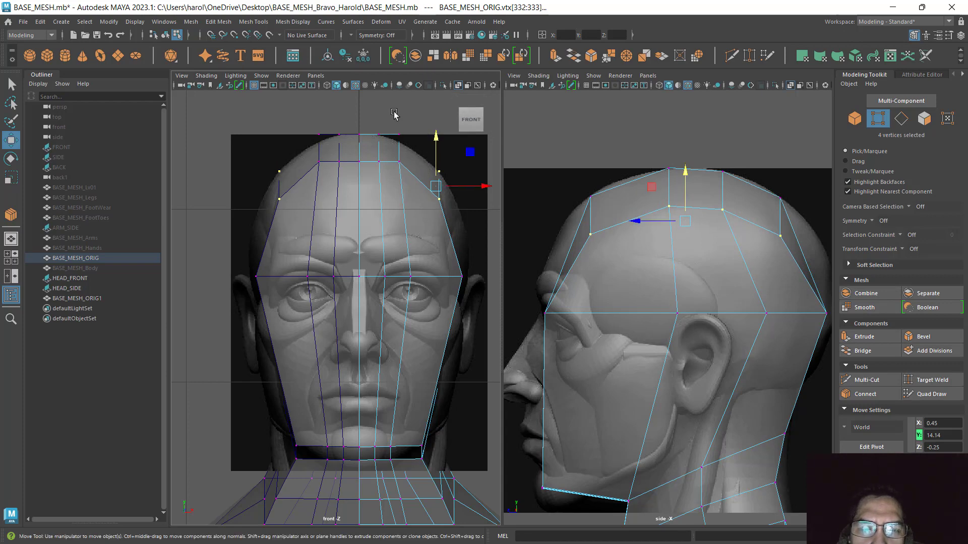
pyautogui.moveTo(395, 112); pyautogui.dragTo(409, 196)
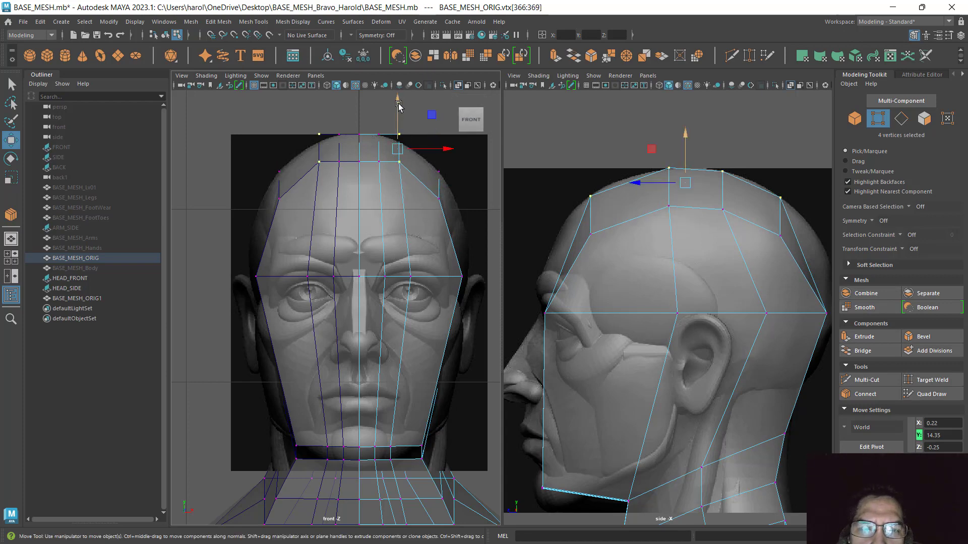
pyautogui.moveTo(397, 126); pyautogui.dragTo(394, 114)
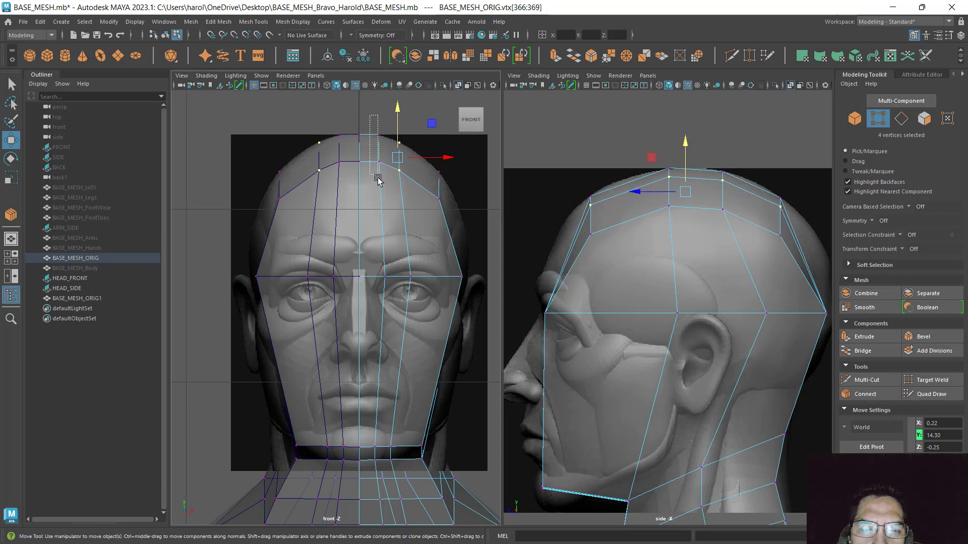
pyautogui.moveTo(386, 190); pyautogui.dragTo(377, 104)
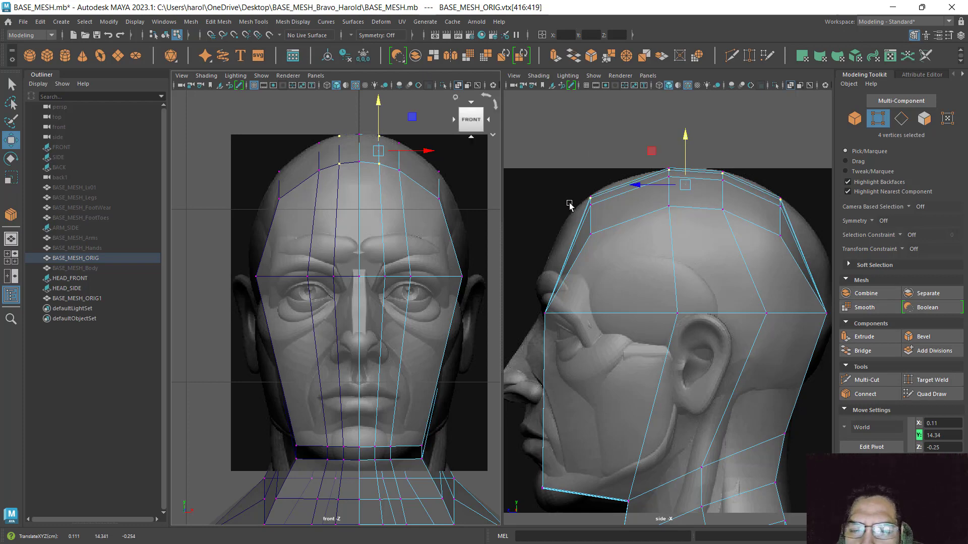
# - Lower the rear row of vertices under the jaw to Y 12.47, matching the bottom of the reference chin
pyautogui.keyDown('alt'); pyautogui.moveTo(610, 249); pyautogui.dragTo(624, 210, button='middle'); pyautogui.keyUp('alt')
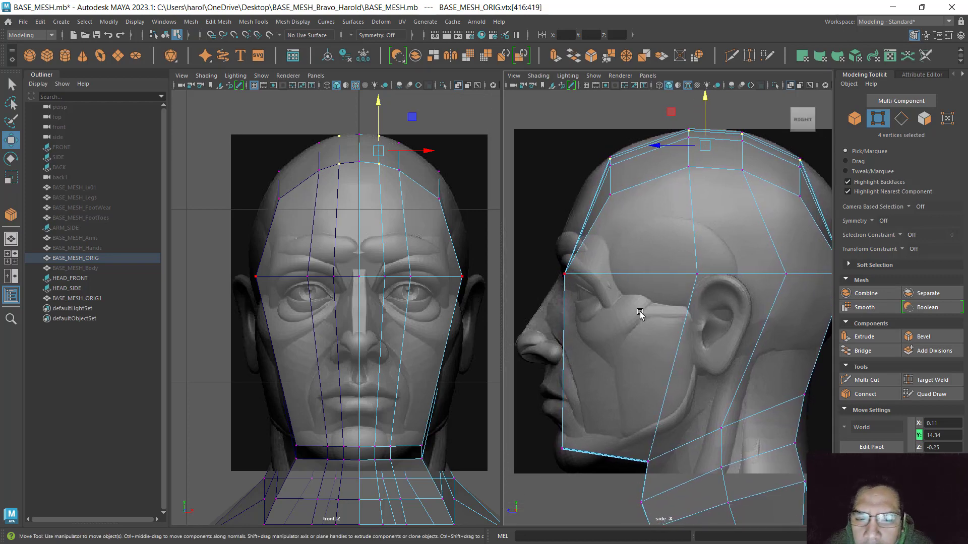
pyautogui.keyDown('alt'); pyautogui.moveTo(678, 302); pyautogui.dragTo(661, 227, button='middle'); pyautogui.keyUp('alt')
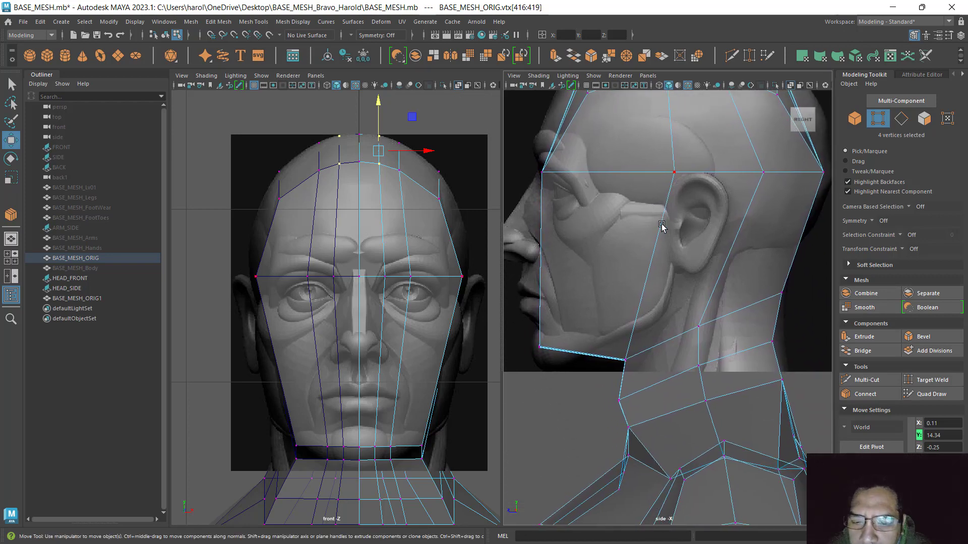
pyautogui.keyDown('alt'); pyautogui.moveTo(437, 411); pyautogui.dragTo(419, 317, button='middle'); pyautogui.keyUp('alt')
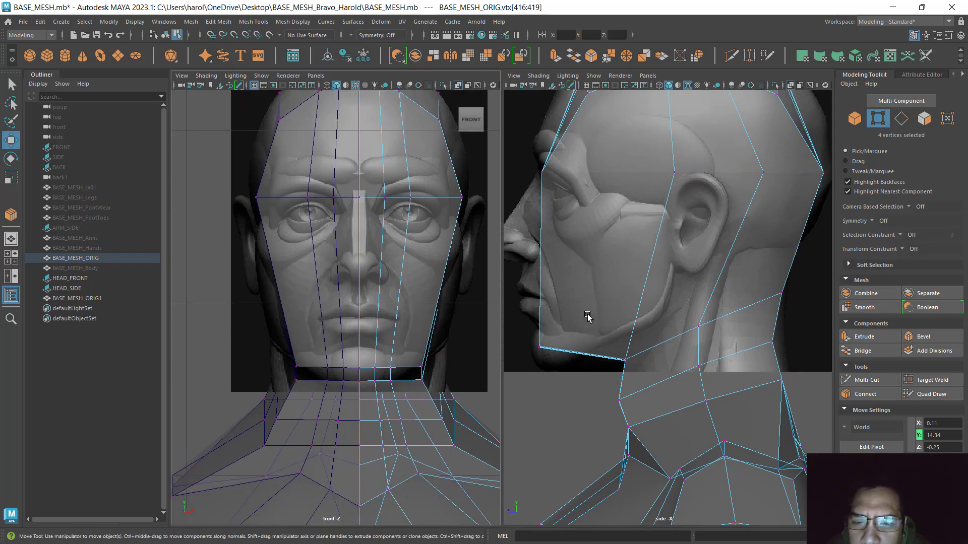
pyautogui.keyDown('alt'); pyautogui.moveTo(588, 285); pyautogui.dragTo(620, 247, button='middle'); pyautogui.keyUp('alt')
pyautogui.moveTo(561, 290); pyautogui.dragTo(599, 336)
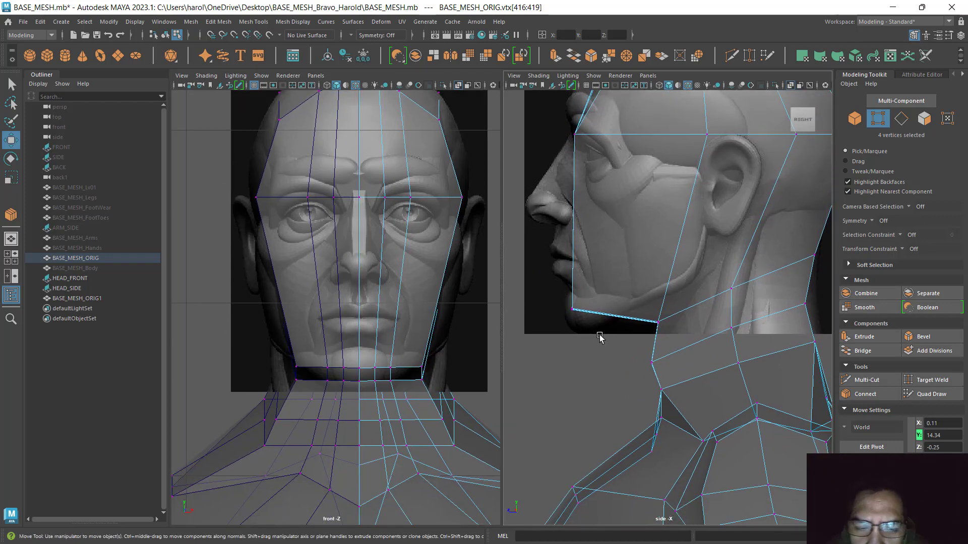
pyautogui.scroll(3, 361, 383)
pyautogui.scroll(2, 362, 383)
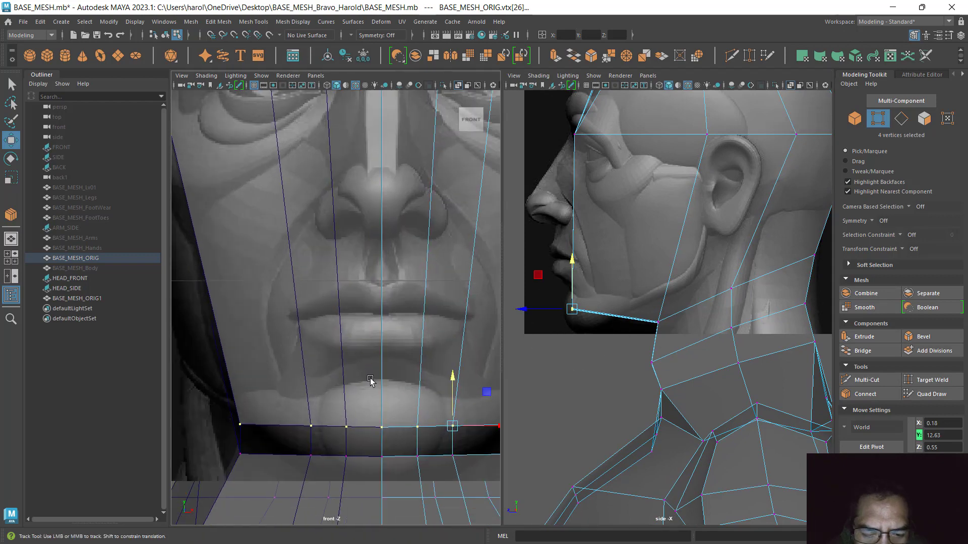
pyautogui.keyDown('alt'); pyautogui.moveTo(371, 386); pyautogui.dragTo(353, 264, button='middle'); pyautogui.keyUp('alt')
pyautogui.moveTo(630, 340); pyautogui.dragTo(687, 291)
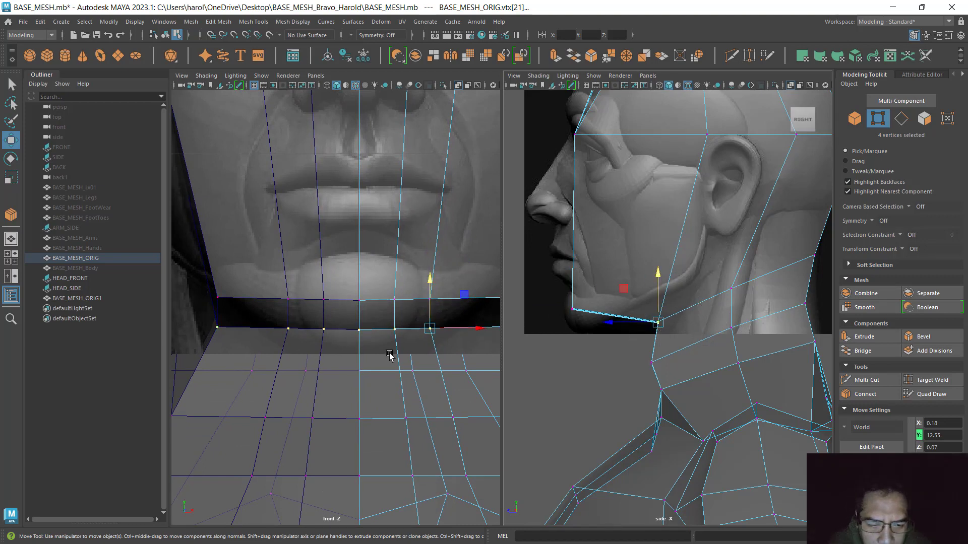
pyautogui.keyDown('alt'); pyautogui.moveTo(389, 350); pyautogui.dragTo(355, 325, button='middle'); pyautogui.keyUp('alt')
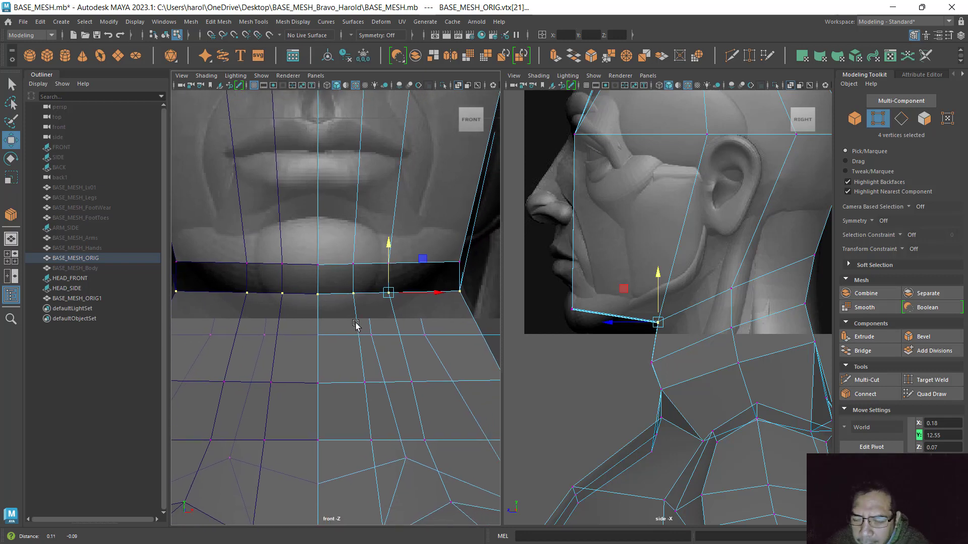
pyautogui.moveTo(656, 282); pyautogui.dragTo(660, 297)
pyautogui.keyDown('alt'); pyautogui.moveTo(619, 318); pyautogui.dragTo(677, 280, button='middle'); pyautogui.keyUp('alt')
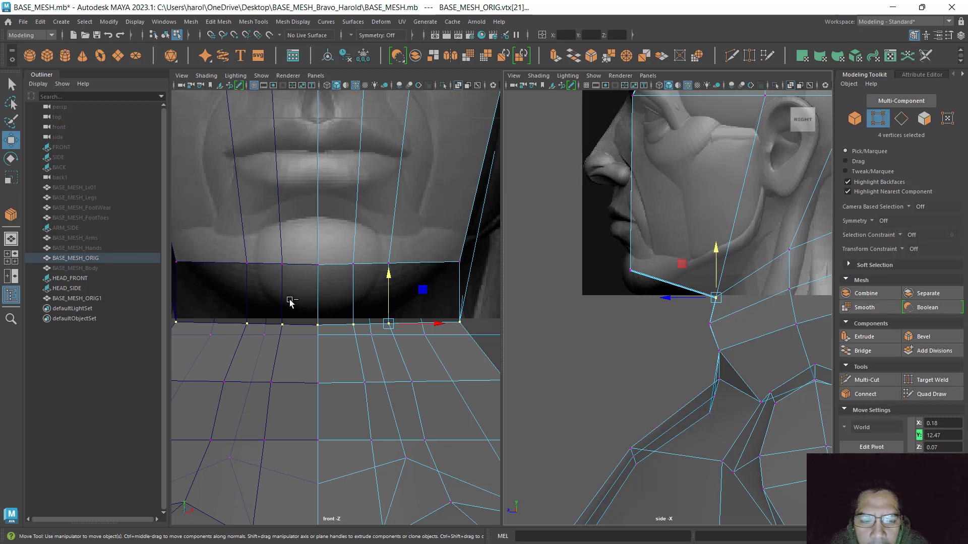
# - Raise the outer jaw corner vertex to Y 12.61 and move it back to Z -0.06, following the reference jawline
pyautogui.moveTo(297, 299); pyautogui.dragTo(401, 364)
pyautogui.moveTo(461, 277); pyautogui.dragTo(473, 222)
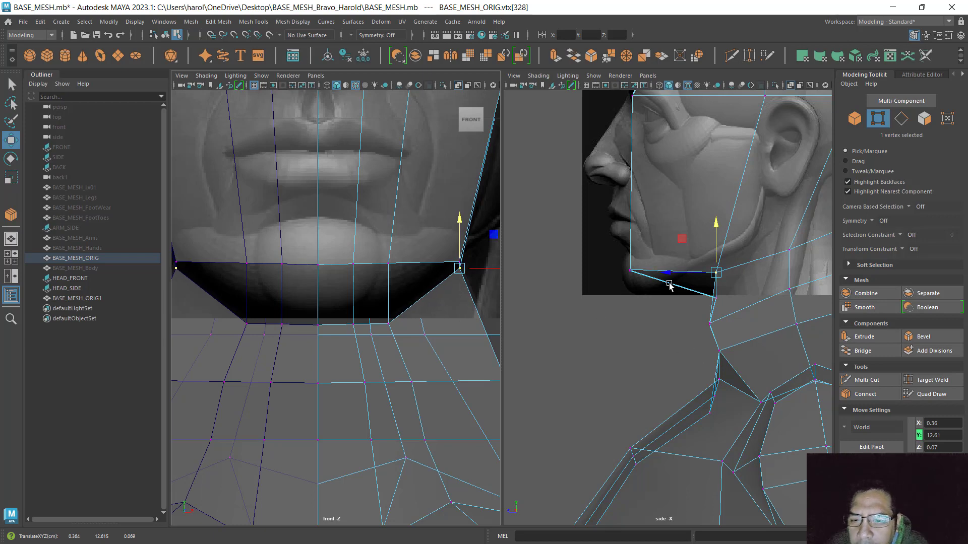
pyautogui.moveTo(670, 274); pyautogui.dragTo(690, 270)
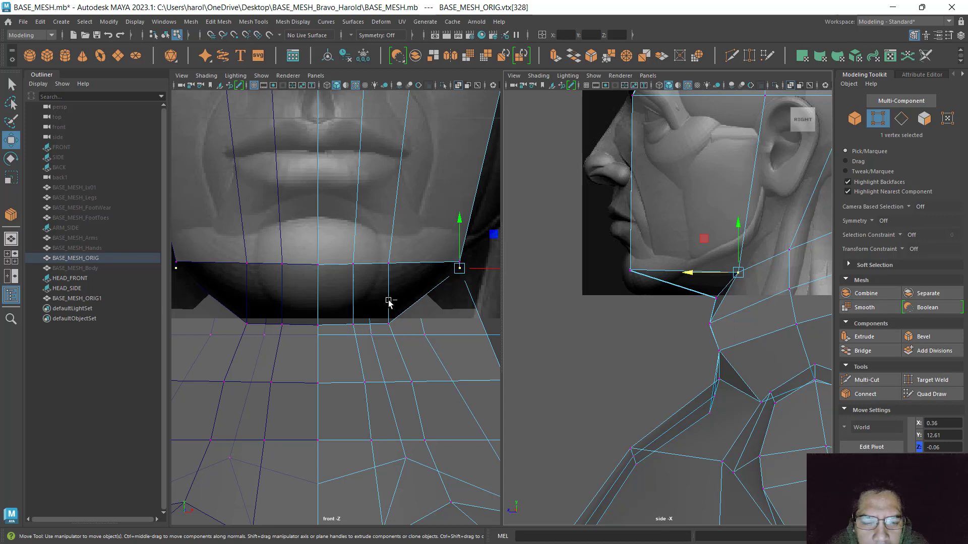
# - Raise the under-jaw vertex next to the outer jaw corner to Y 12.50 to round the jaw's underside
pyautogui.click(389, 327)
pyautogui.moveTo(697, 307); pyautogui.dragTo(726, 287)
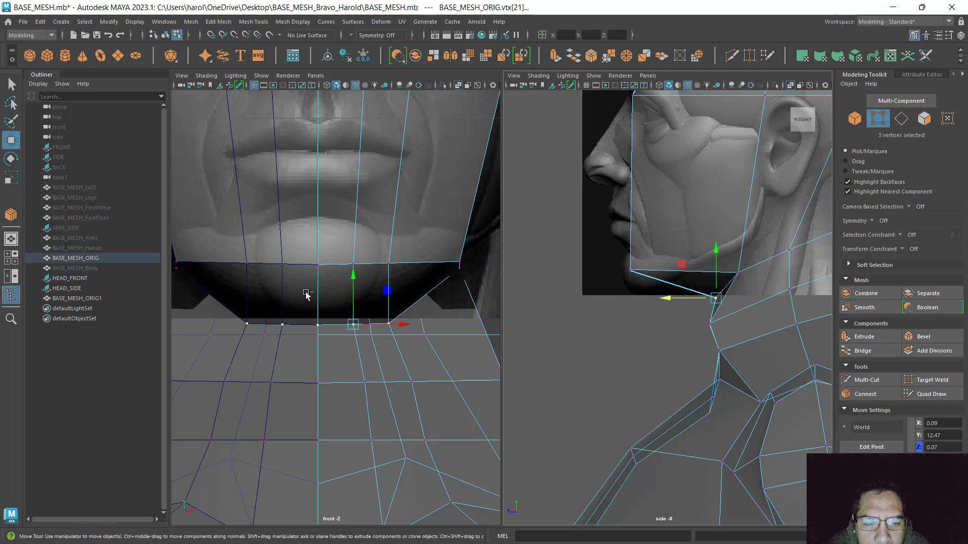
pyautogui.moveTo(300, 294); pyautogui.dragTo(366, 352)
pyautogui.click(388, 323)
pyautogui.moveTo(392, 281)
pyautogui.mouseDown()
pyautogui.moveTo(388, 259)
pyautogui.moveTo(382, 272)
pyautogui.mouseUp()
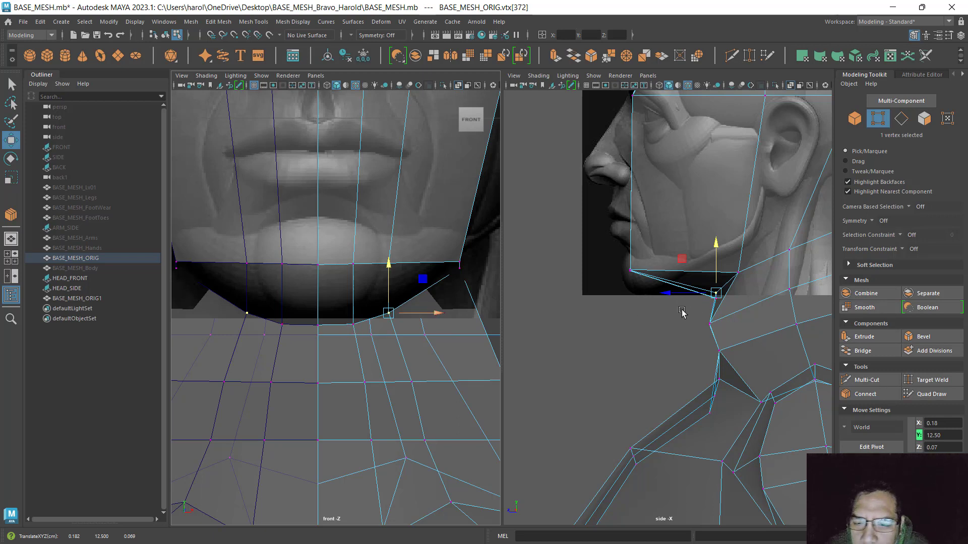
# - Fine-tune the curve under the jaw by moving the vertex beside the centre line to Y 12.48 and the next one outward to 12.50
pyautogui.moveTo(701, 315); pyautogui.dragTo(732, 276)
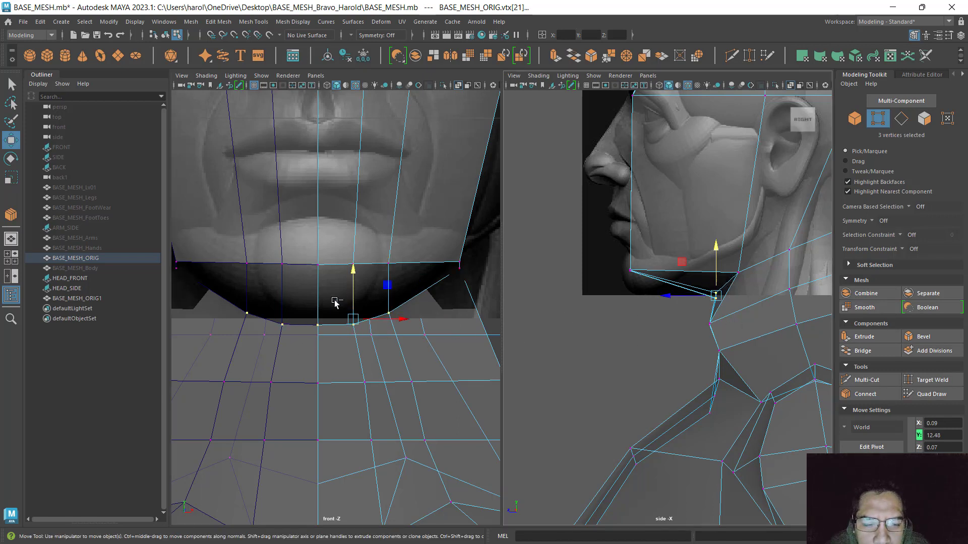
pyautogui.keyDown('ctrl'); pyautogui.moveTo(412, 293); pyautogui.dragTo(373, 342); pyautogui.keyUp('ctrl')
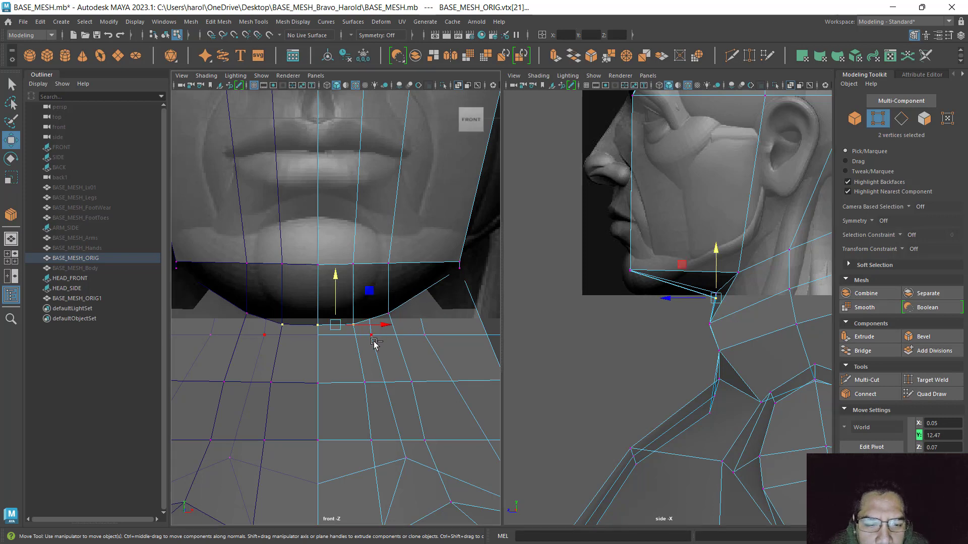
pyautogui.click(339, 343)
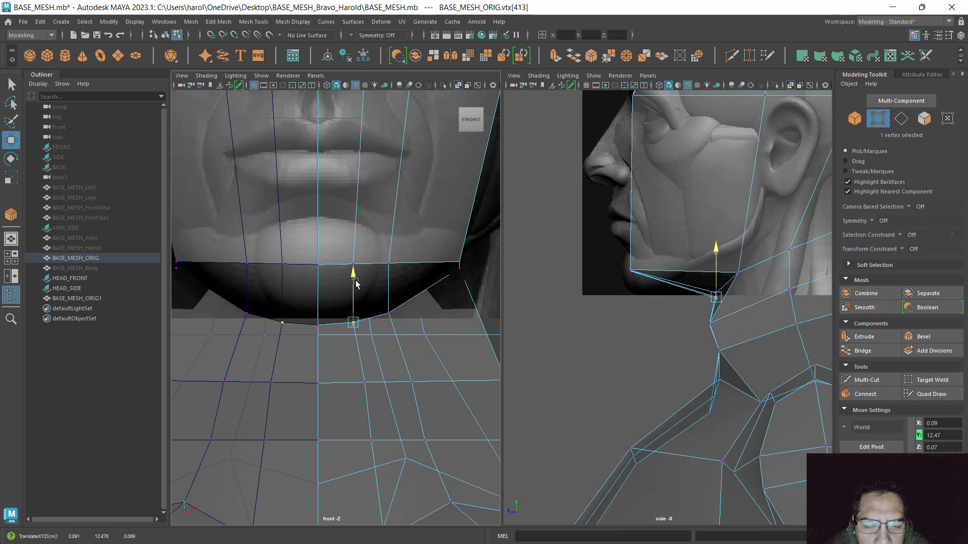
pyautogui.moveTo(355, 283); pyautogui.dragTo(389, 269)
pyautogui.click(391, 317)
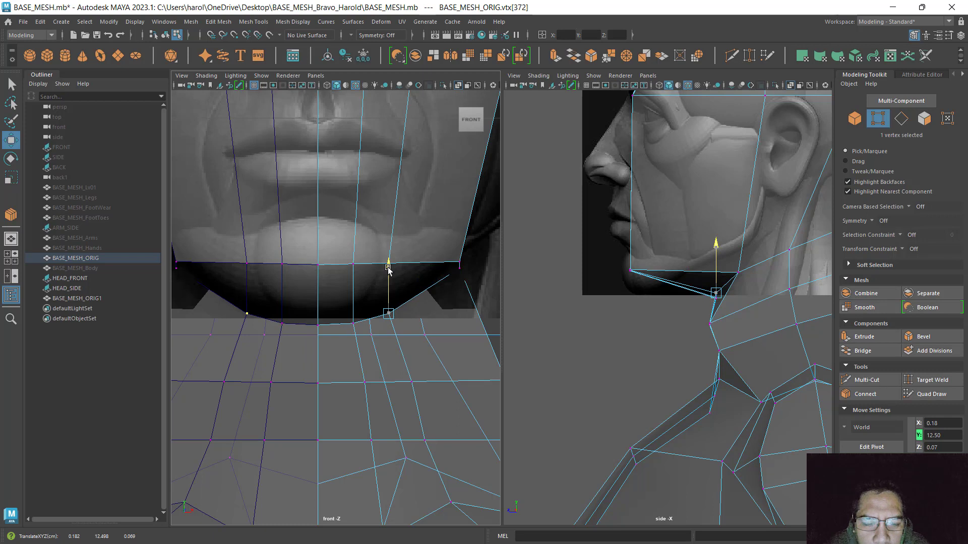
# - Raise the outer jaw corner vertex to Y 12.63 and move it forward to Z 0.01, following the reference jawline
pyautogui.click(460, 269)
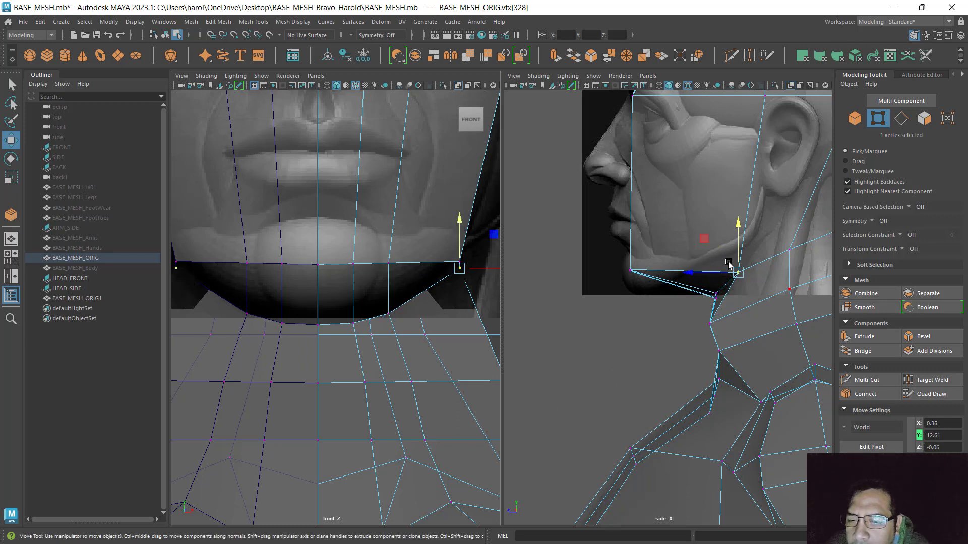
pyautogui.moveTo(739, 228); pyautogui.dragTo(731, 226)
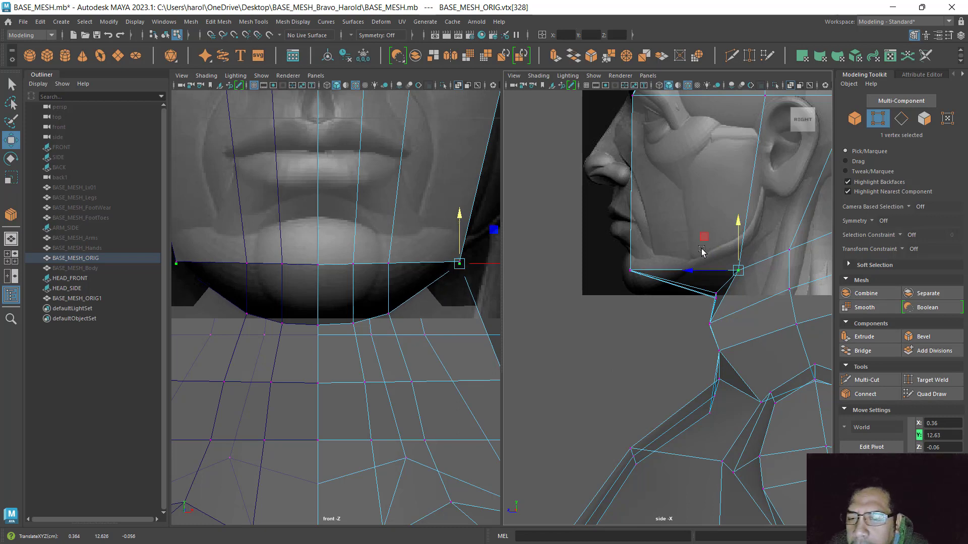
pyautogui.keyDown('alt'); pyautogui.moveTo(420, 276); pyautogui.dragTo(388, 343, button='middle'); pyautogui.keyUp('alt')
pyautogui.moveTo(695, 270); pyautogui.dragTo(684, 274)
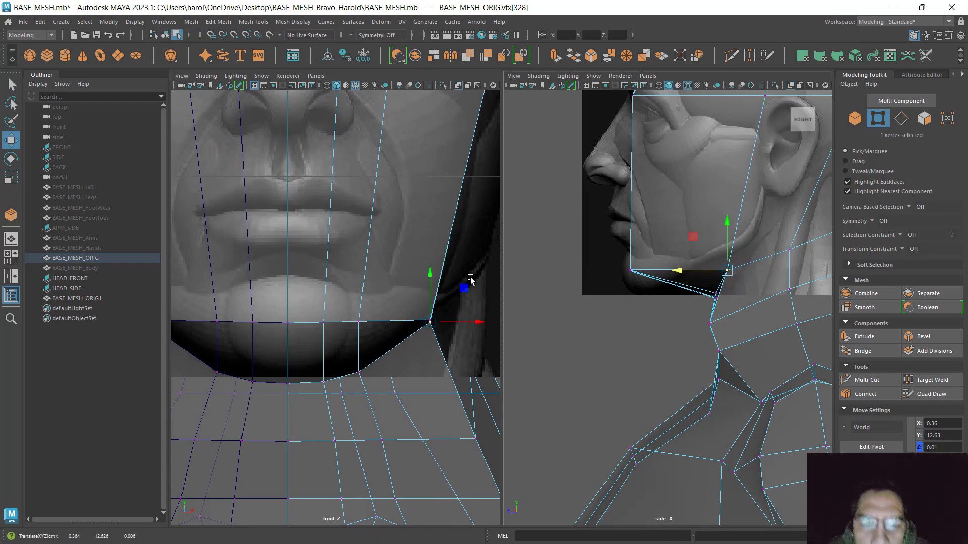
# - Lower the front chin row, except its outer corner vertex, to Y 12.52 towards the bottom of the reference chin
pyautogui.moveTo(610, 255); pyautogui.dragTo(645, 291)
pyautogui.keyDown('alt'); pyautogui.moveTo(286, 302); pyautogui.dragTo(343, 260, button='middle'); pyautogui.keyUp('alt')
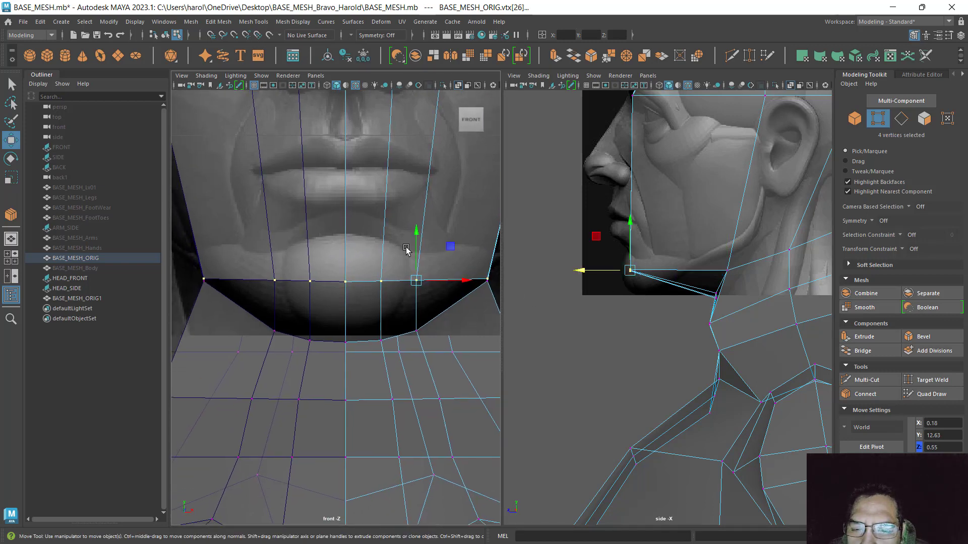
pyautogui.moveTo(415, 299)
pyautogui.keyDown('alt'); pyautogui.mouseDown(button='middle')
pyautogui.moveTo(355, 357)
pyautogui.moveTo(354, 390)
pyautogui.moveTo(415, 337)
pyautogui.moveTo(432, 302)
pyautogui.moveTo(353, 297)
pyautogui.moveTo(406, 309)
pyautogui.mouseUp(button='middle'); pyautogui.keyUp('alt')
pyautogui.keyDown('ctrl'); pyautogui.click(424, 292); pyautogui.keyUp('ctrl')
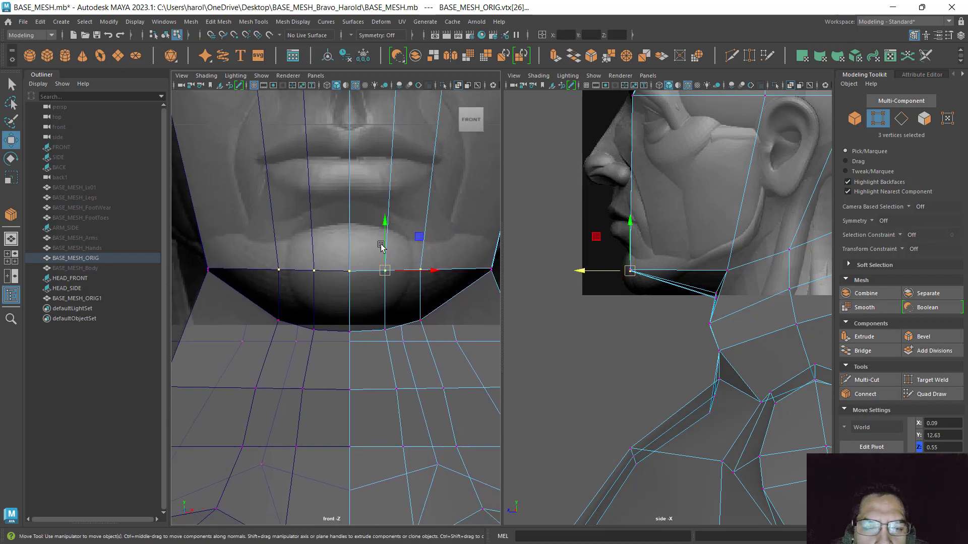
pyautogui.moveTo(384, 225); pyautogui.dragTo(374, 264)
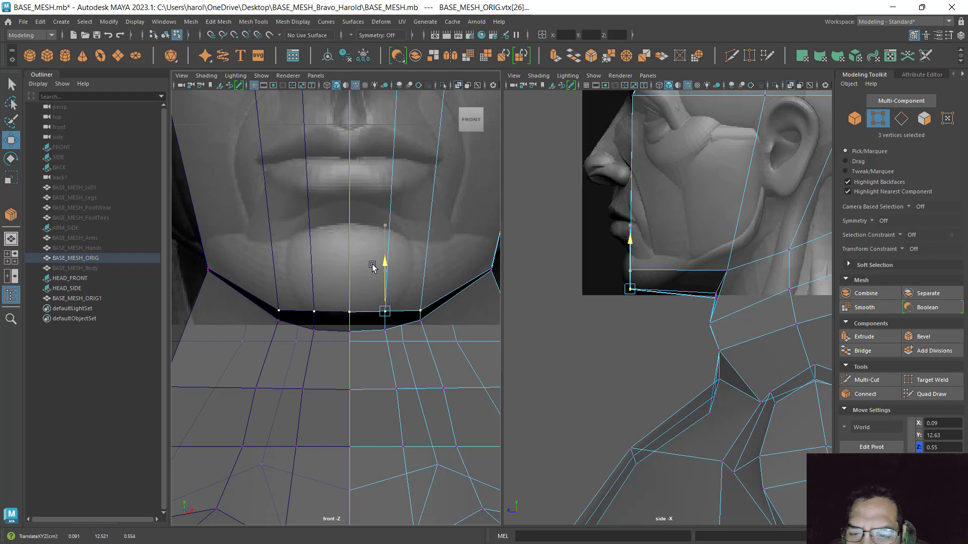
# - Round the front chin edge by lowering its two inner vertices to about Y 12.49 and the centre one slightly further
pyautogui.scroll(4, 665, 276)
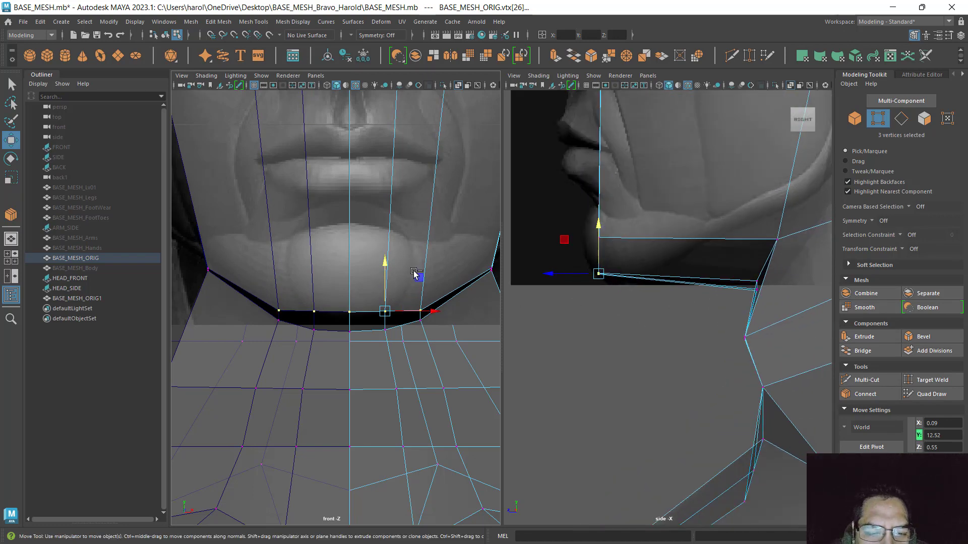
pyautogui.moveTo(439, 282); pyautogui.dragTo(406, 359)
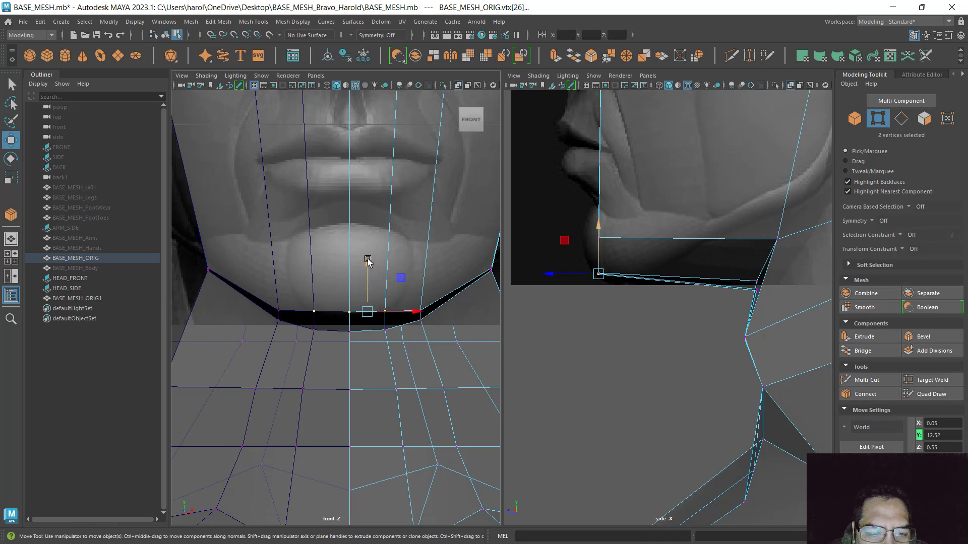
pyautogui.moveTo(367, 264); pyautogui.dragTo(394, 328)
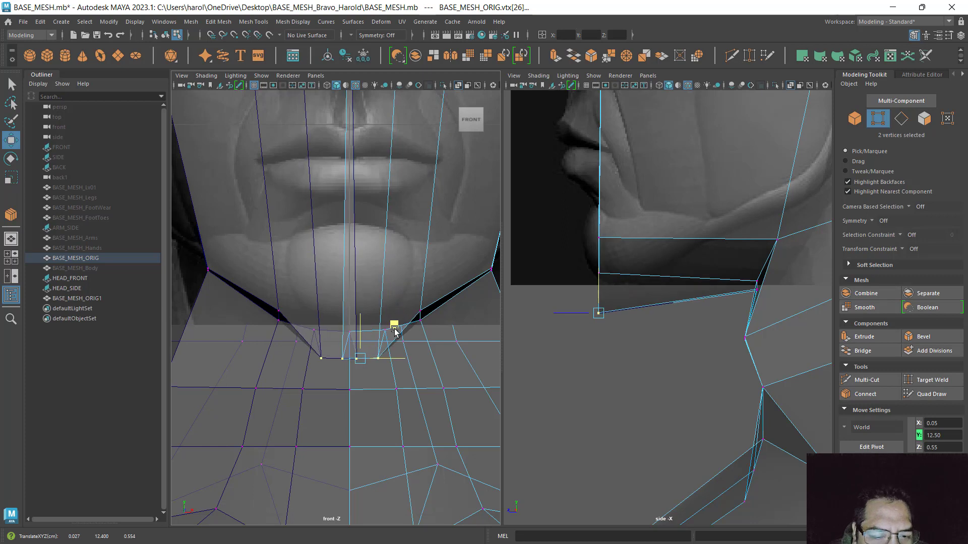
pyautogui.hotkey('ctrl', 'z')
pyautogui.keyDown('ctrl'); pyautogui.moveTo(376, 362); pyautogui.dragTo(401, 307); pyautogui.keyUp('ctrl')
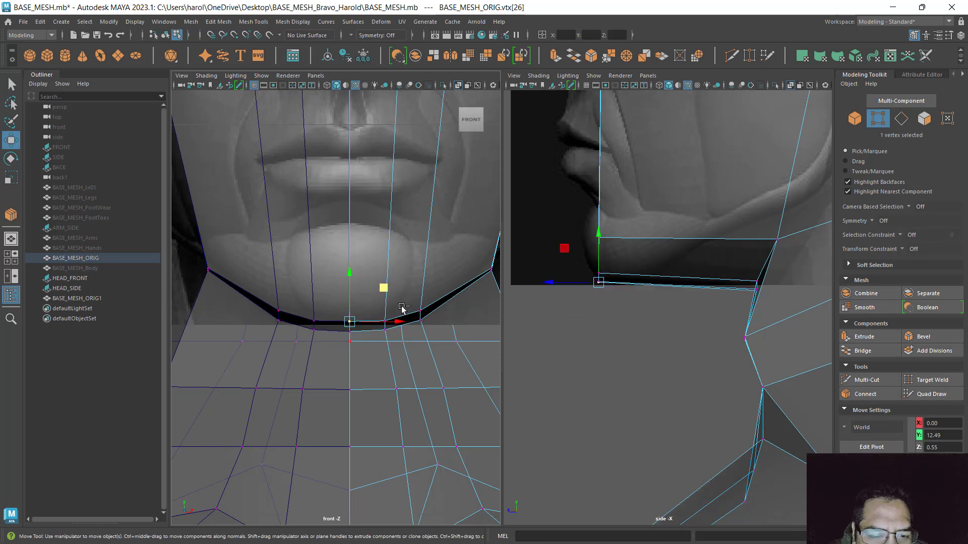
pyautogui.moveTo(348, 275); pyautogui.dragTo(346, 280)
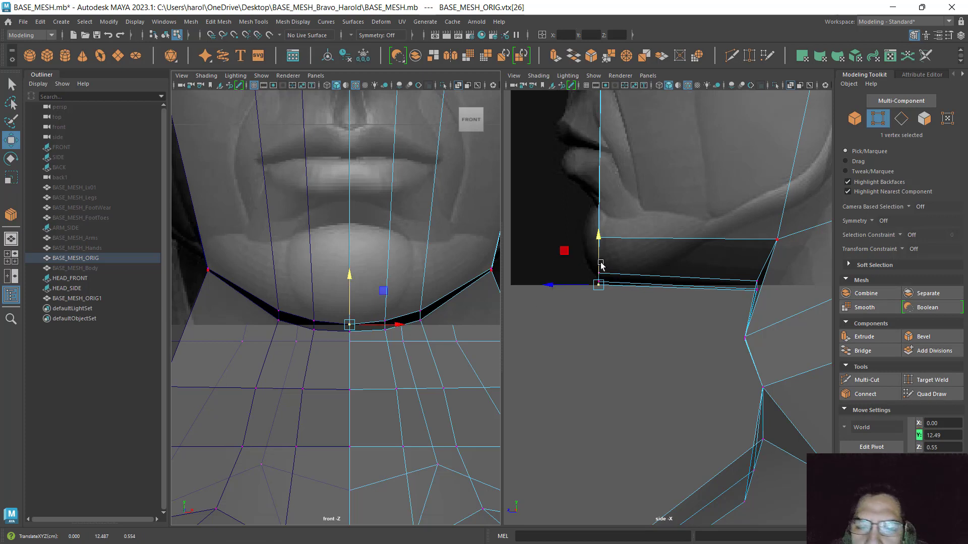
pyautogui.keyDown('alt'); pyautogui.moveTo(660, 262); pyautogui.dragTo(644, 335, button='middle'); pyautogui.keyUp('alt')
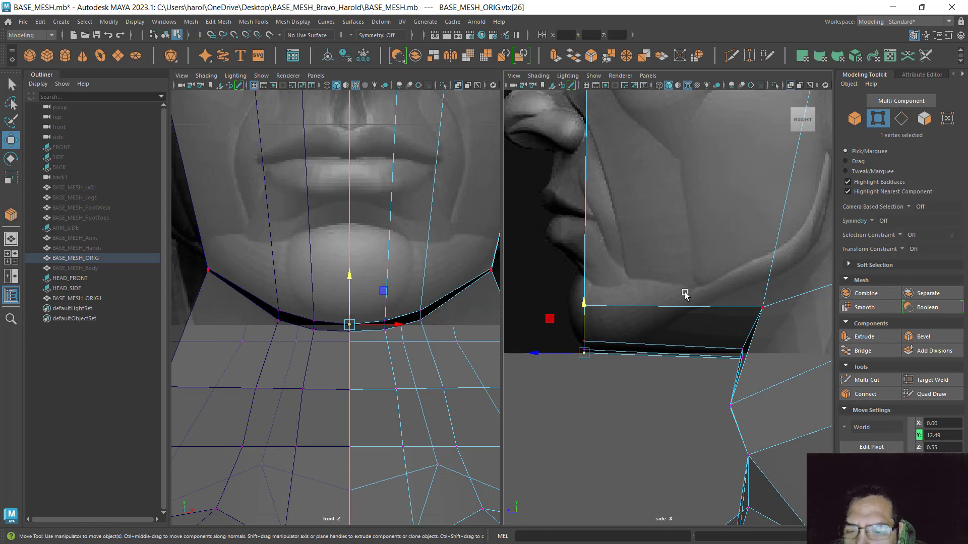
# - Lower the horizontal ring of head vertices from brow level to the eye line, at Y about 13.48
pyautogui.scroll(-8, 685, 294)
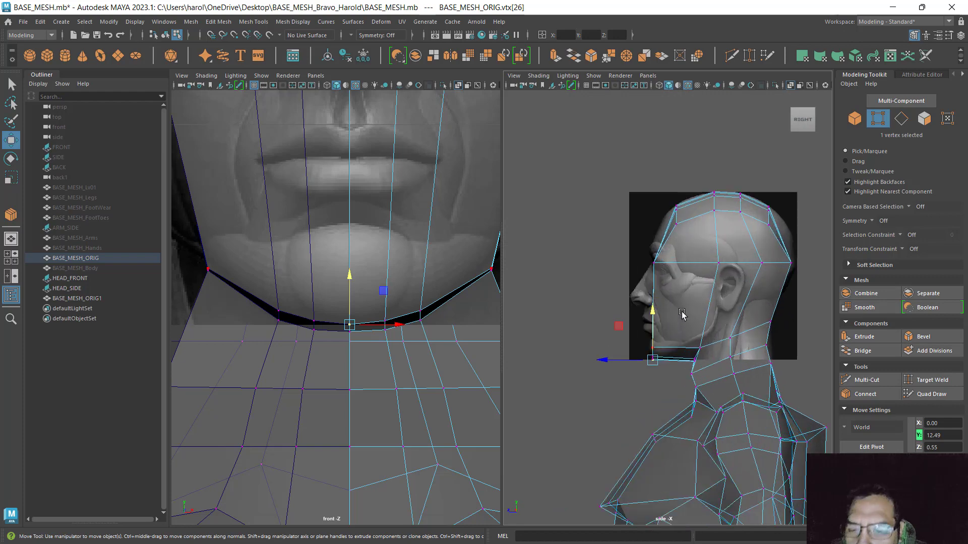
pyautogui.scroll(3, 686, 310)
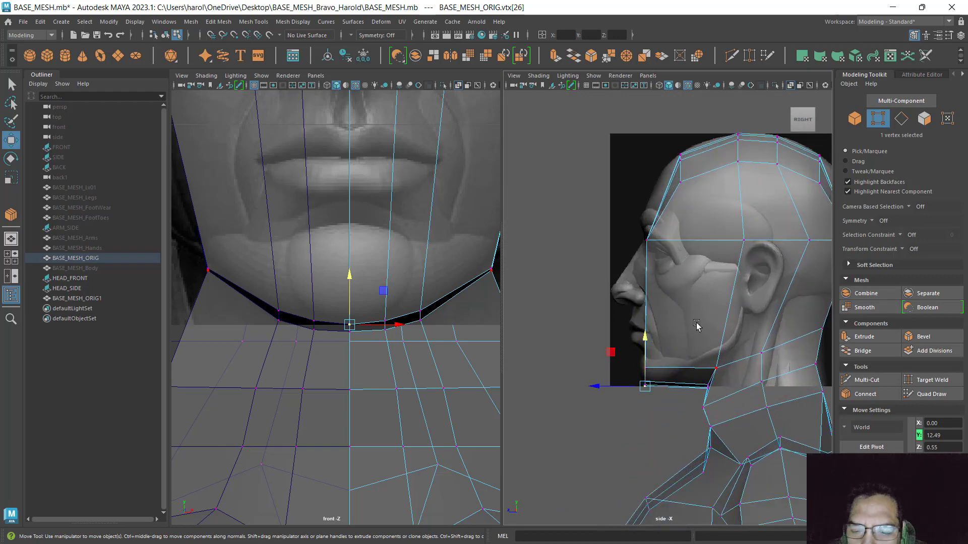
pyautogui.keyDown('alt'); pyautogui.moveTo(698, 328); pyautogui.dragTo(666, 317, button='middle'); pyautogui.keyUp('alt')
pyautogui.keyDown('alt'); pyautogui.moveTo(652, 263); pyautogui.dragTo(655, 290, button='middle'); pyautogui.keyUp('alt')
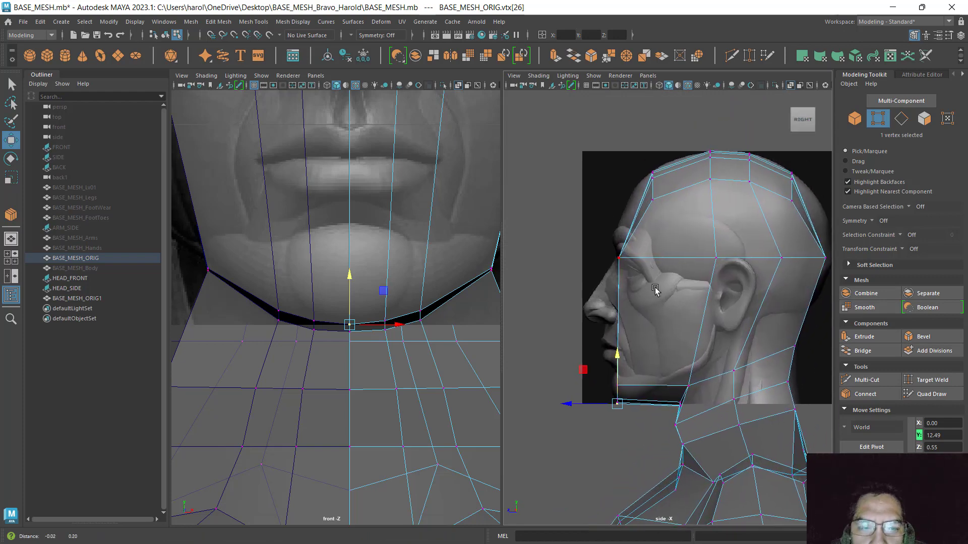
pyautogui.scroll(-6, 331, 259)
pyautogui.scroll(8, 374, 221)
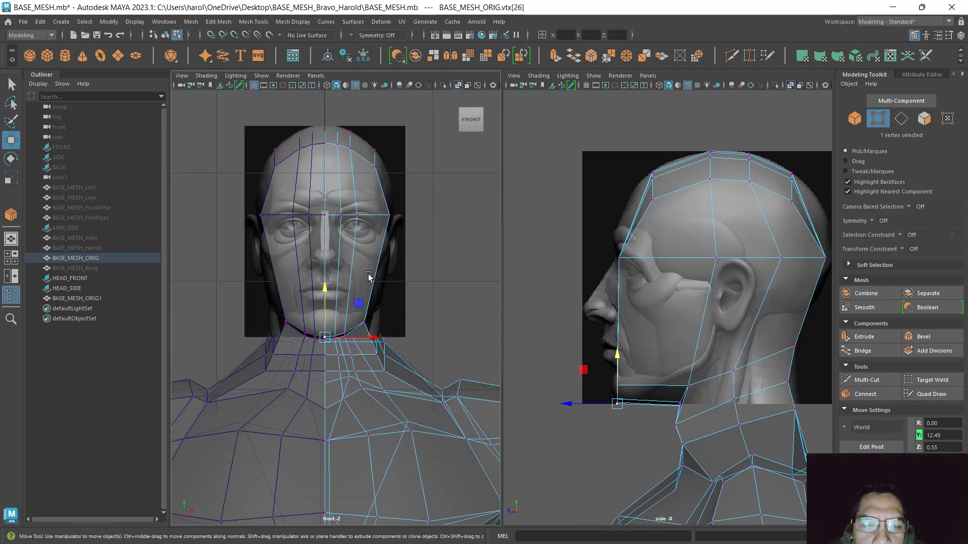
pyautogui.keyDown('alt'); pyautogui.moveTo(393, 228); pyautogui.dragTo(391, 277, button='middle'); pyautogui.keyUp('alt')
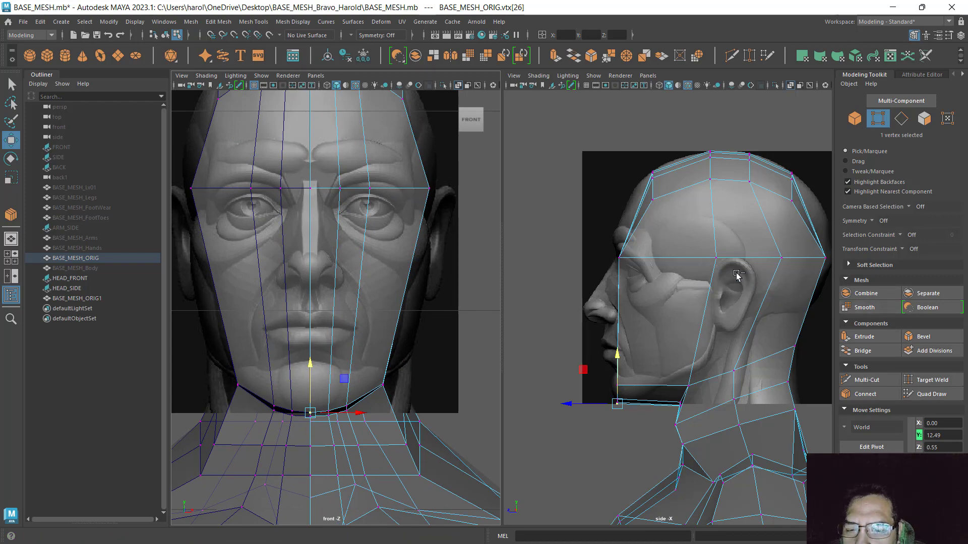
pyautogui.keyDown('alt'); pyautogui.moveTo(716, 286); pyautogui.dragTo(671, 274, button='middle'); pyautogui.keyUp('alt')
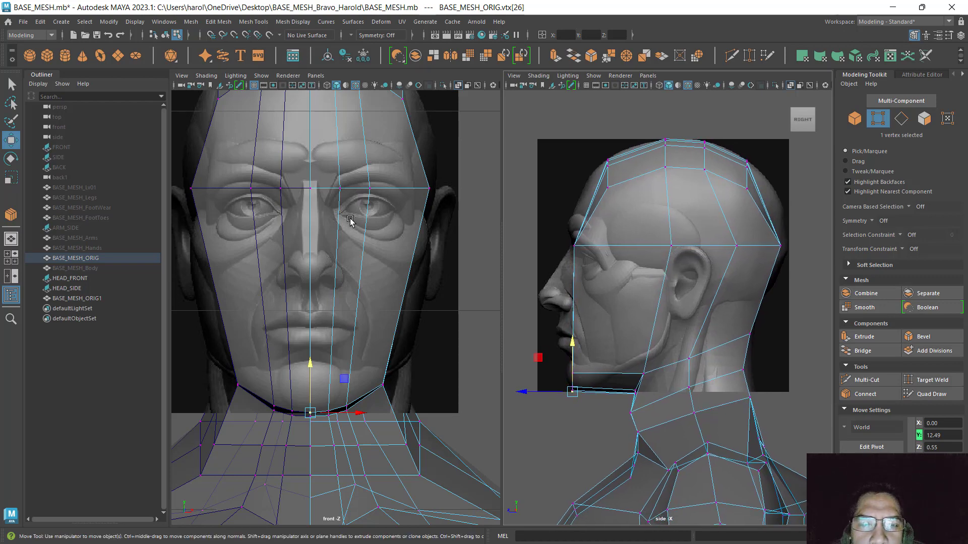
pyautogui.keyDown('alt'); pyautogui.moveTo(352, 217); pyautogui.dragTo(371, 228, button='middle'); pyautogui.keyUp('alt')
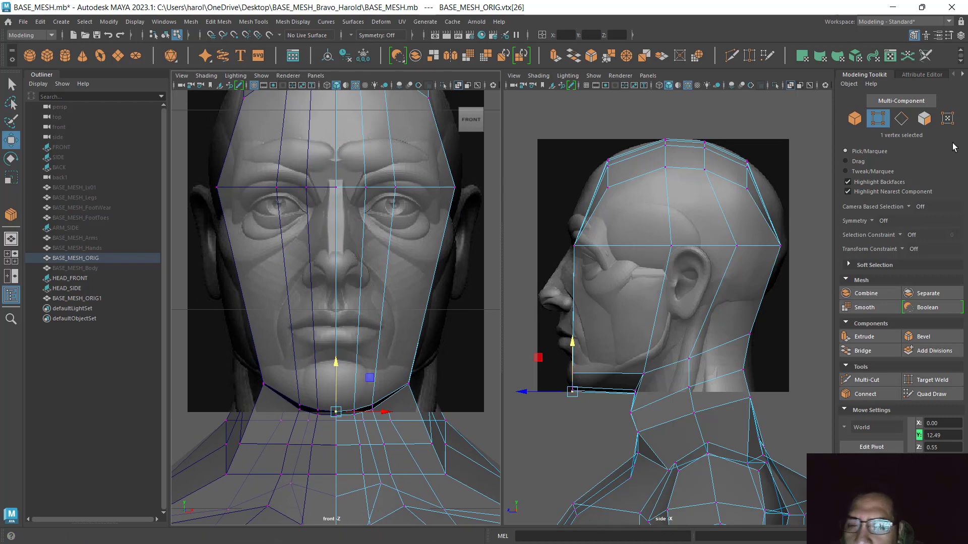
pyautogui.moveTo(204, 171); pyautogui.dragTo(472, 215)
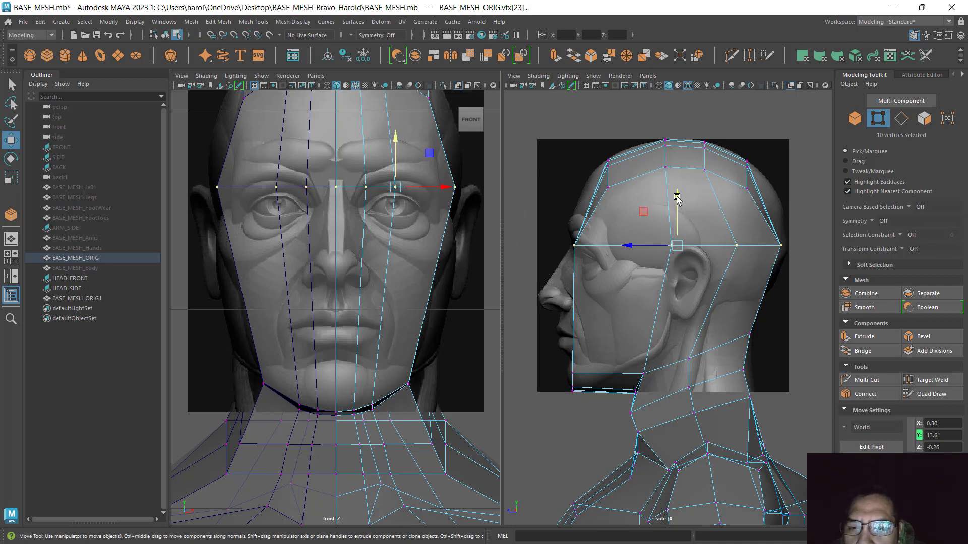
pyautogui.moveTo(676, 197); pyautogui.dragTo(674, 215)
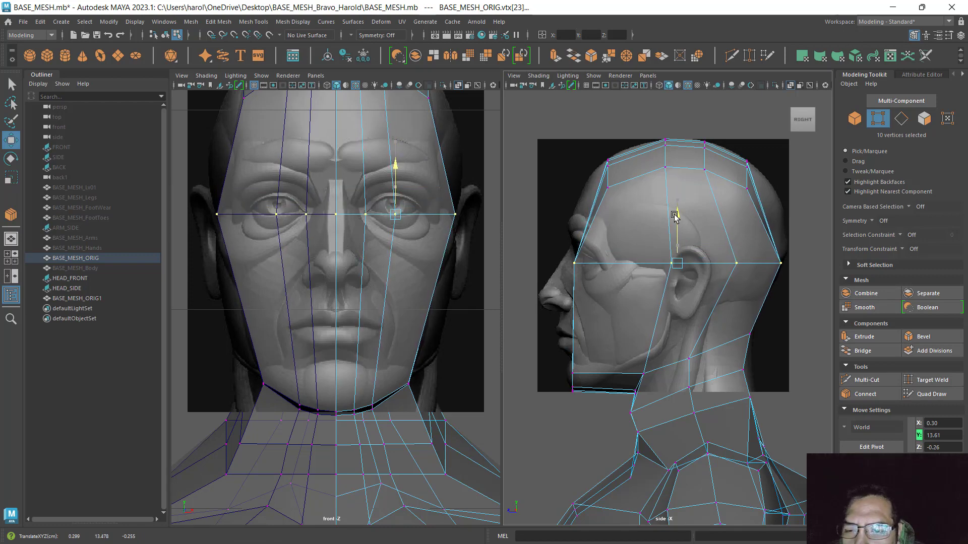
# - Check the eye-line vertex ring against the side reference and nudge it up to Y about 13.49
pyautogui.scroll(2, 615, 276)
pyautogui.scroll(2, 579, 273)
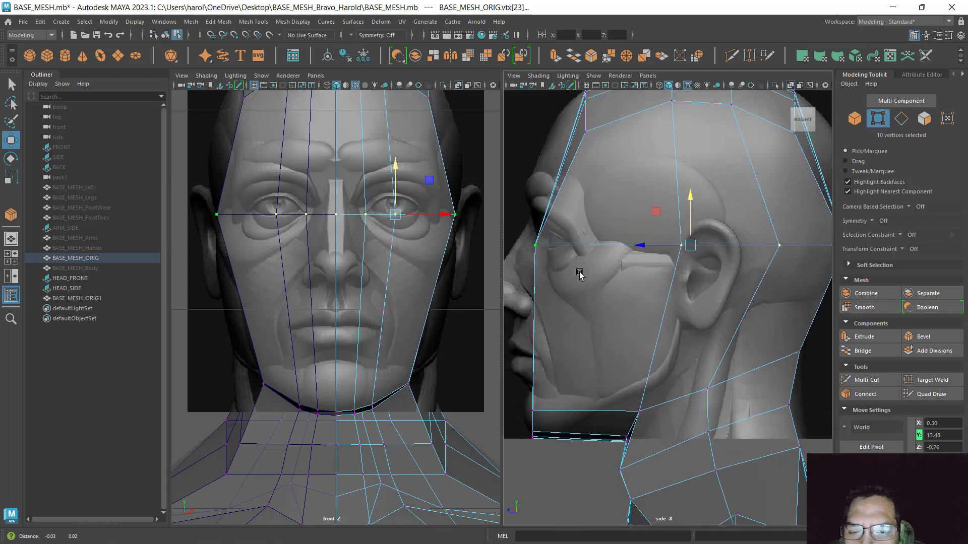
pyautogui.scroll(1, 580, 274)
pyautogui.scroll(2, 590, 251)
pyautogui.scroll(2, 570, 243)
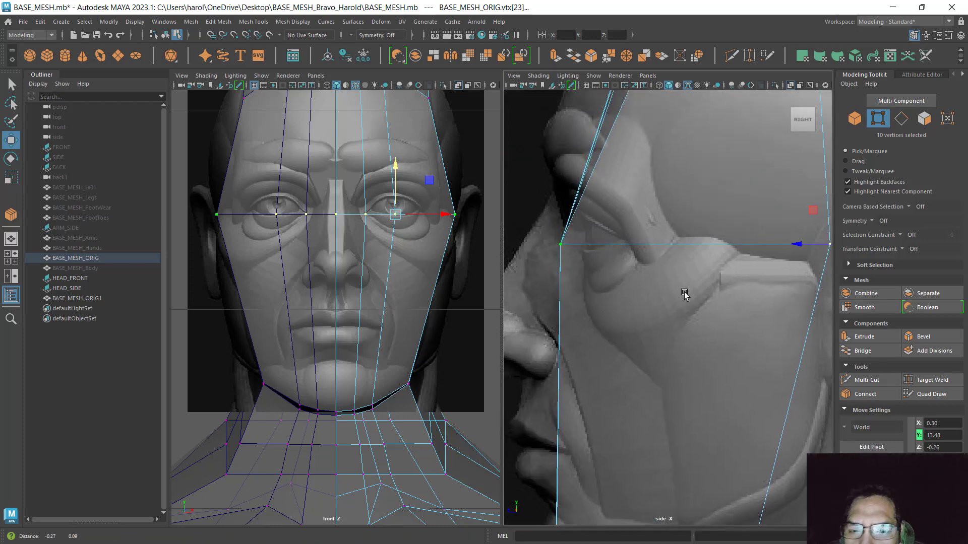
pyautogui.scroll(1, 629, 245)
pyautogui.press('a')
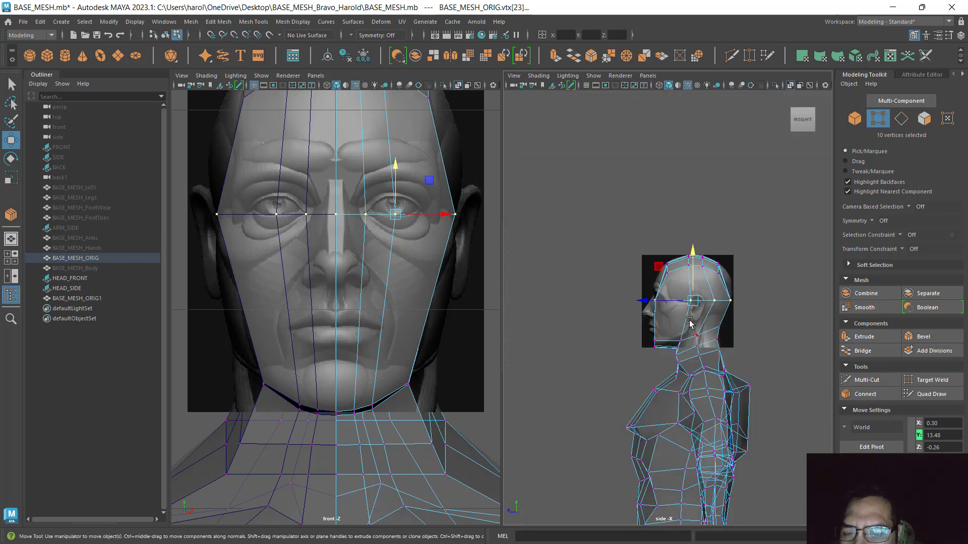
pyautogui.scroll(5, 665, 308)
pyautogui.keyDown('alt'); pyautogui.moveTo(738, 347); pyautogui.dragTo(712, 340, button='middle'); pyautogui.keyUp('alt')
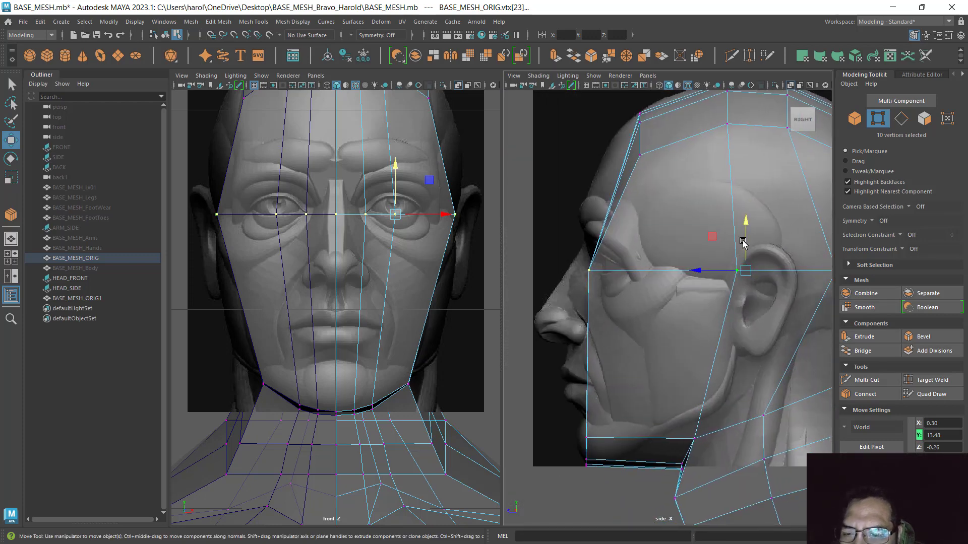
pyautogui.moveTo(743, 224); pyautogui.dragTo(743, 224)
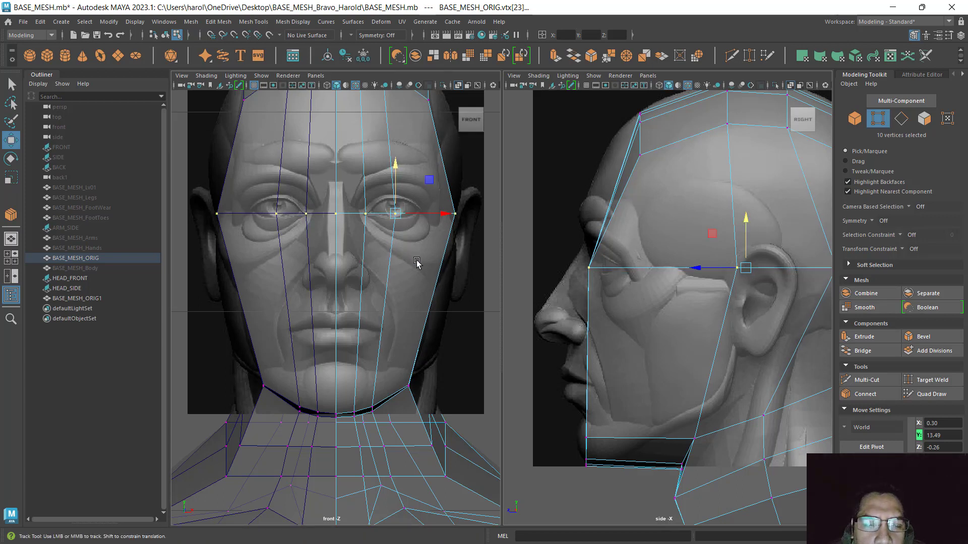
# - Move the four front eye-line vertices forward to the nose bridge in the side view, at Z about 0.64
pyautogui.keyDown('alt'); pyautogui.moveTo(415, 253); pyautogui.dragTo(418, 283, button='middle'); pyautogui.keyUp('alt')
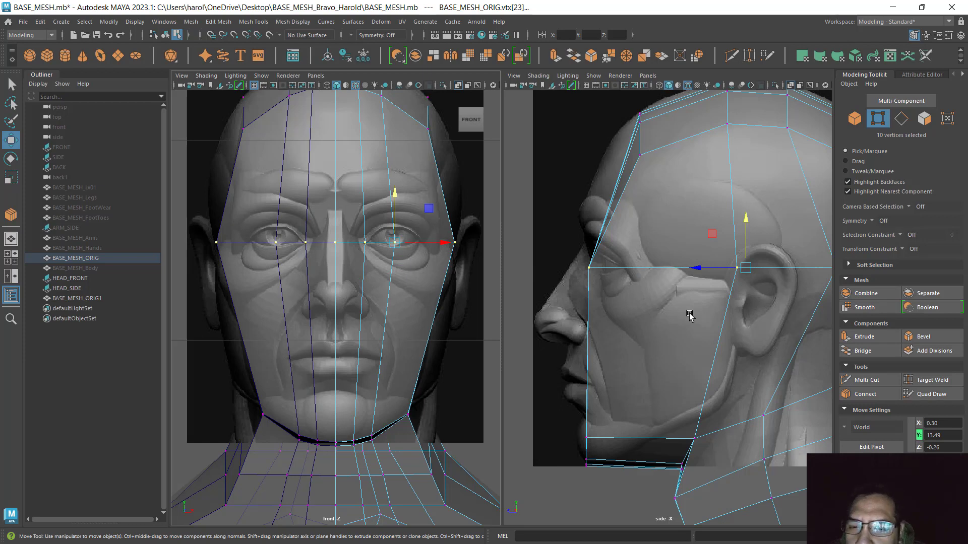
pyautogui.keyDown('alt'); pyautogui.moveTo(688, 315); pyautogui.dragTo(691, 335, button='middle'); pyautogui.keyUp('alt')
pyautogui.moveTo(560, 256); pyautogui.dragTo(623, 322)
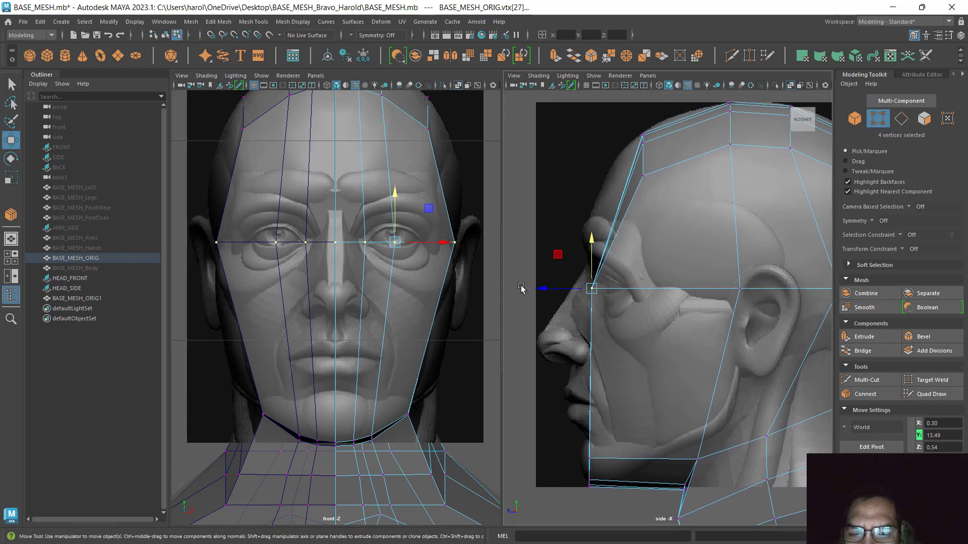
pyautogui.keyDown('alt'); pyautogui.moveTo(597, 321); pyautogui.dragTo(631, 308, button='middle'); pyautogui.keyUp('alt')
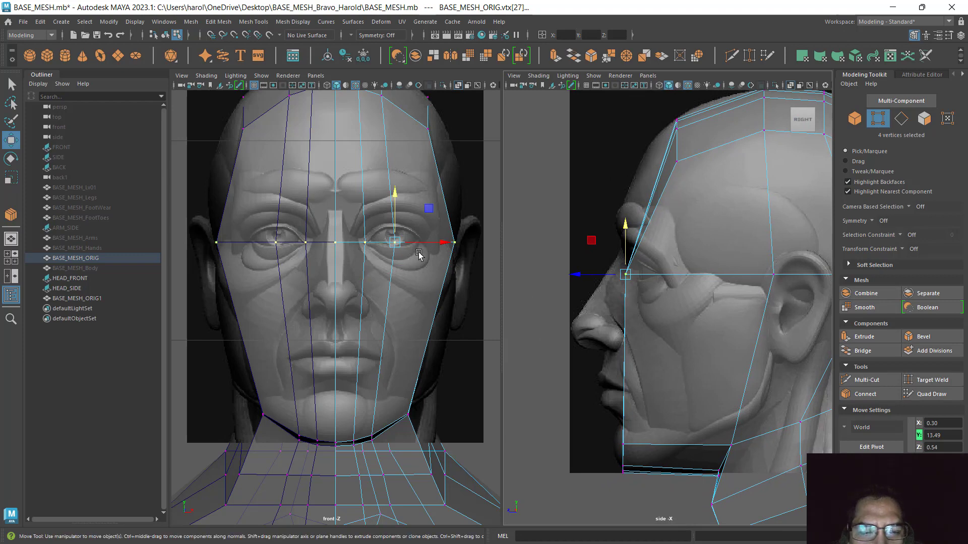
pyautogui.moveTo(587, 278); pyautogui.dragTo(568, 276)
pyautogui.keyDown('alt'); pyautogui.moveTo(703, 330); pyautogui.dragTo(697, 276, button='middle'); pyautogui.keyUp('alt')
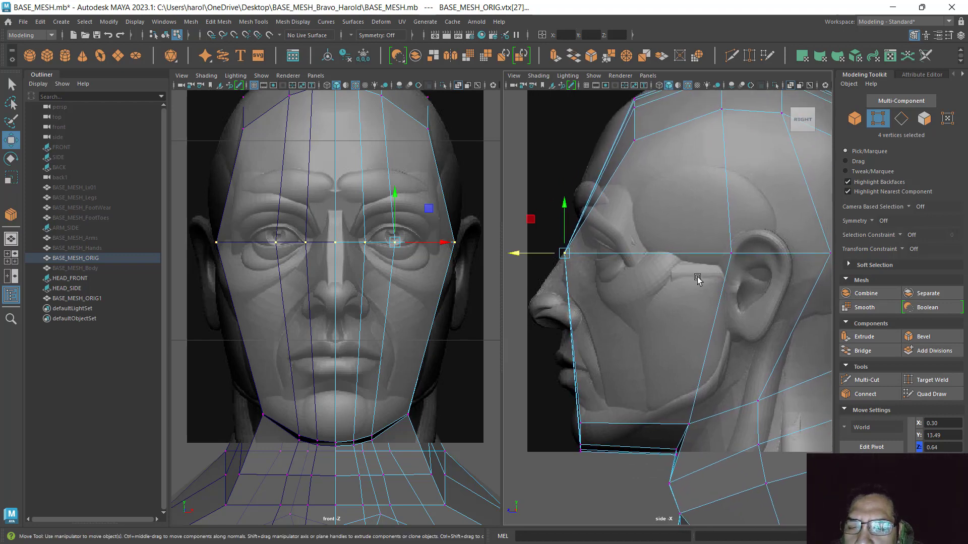
# - Slide the two eye-line vertices nearest the centre line inward beside the nose bridge, to X about 0.04 and 0.11
pyautogui.click(468, 287)
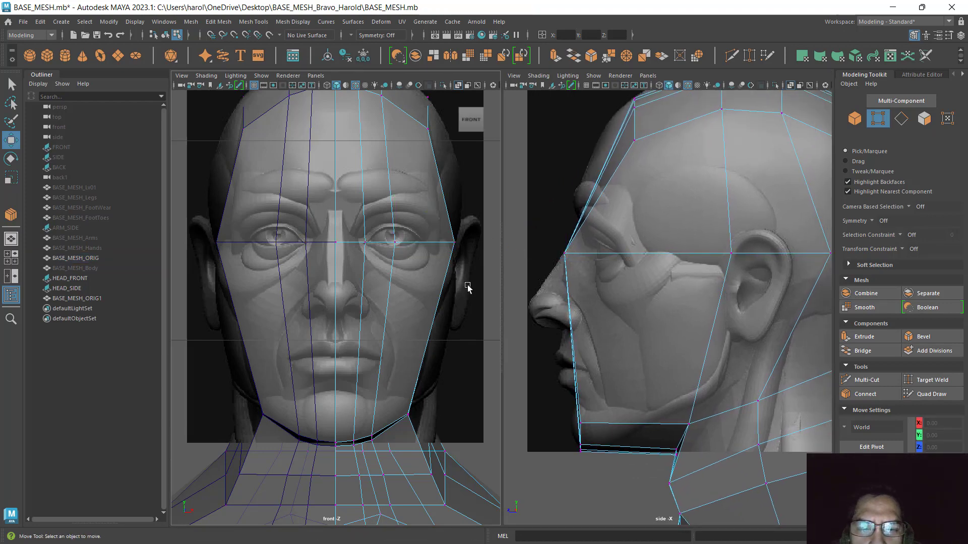
pyautogui.click(364, 243)
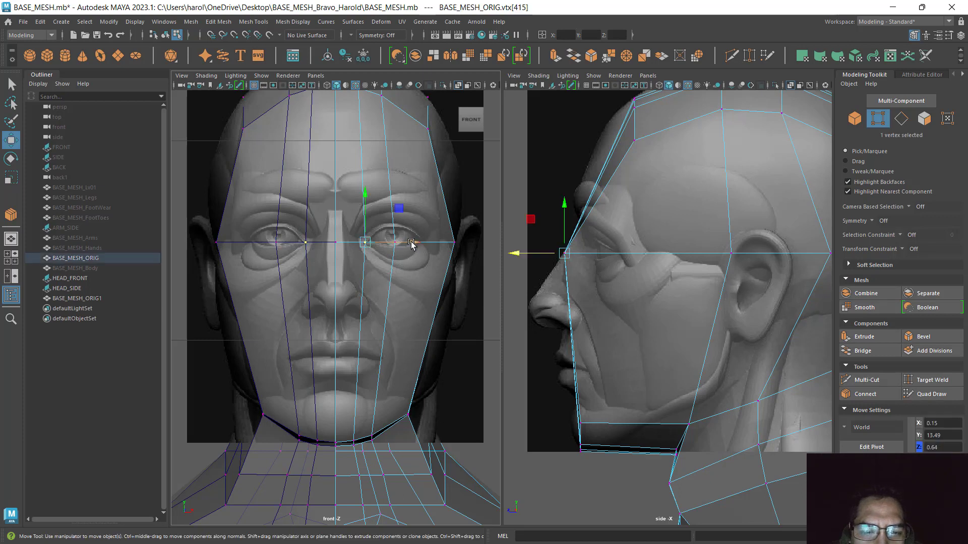
pyautogui.moveTo(411, 244); pyautogui.dragTo(391, 243)
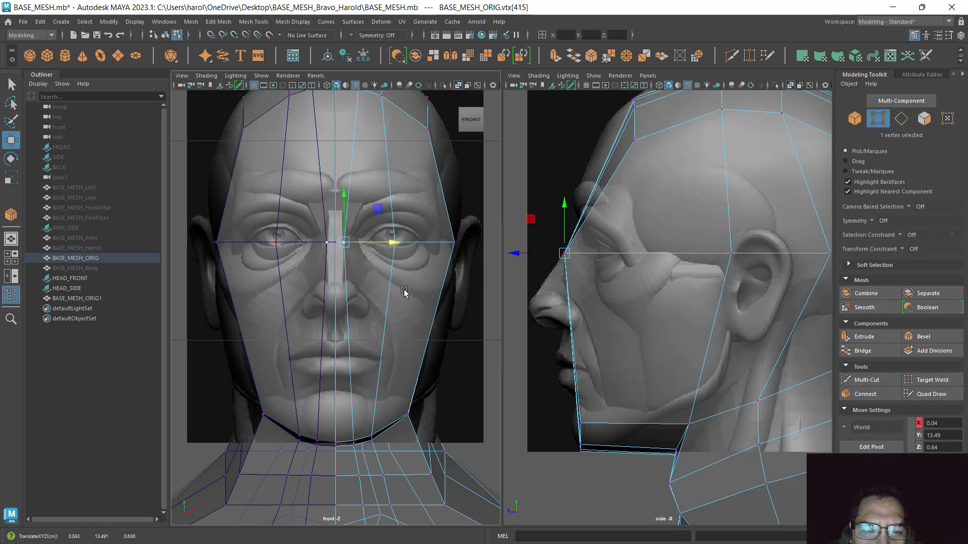
pyautogui.click(393, 243)
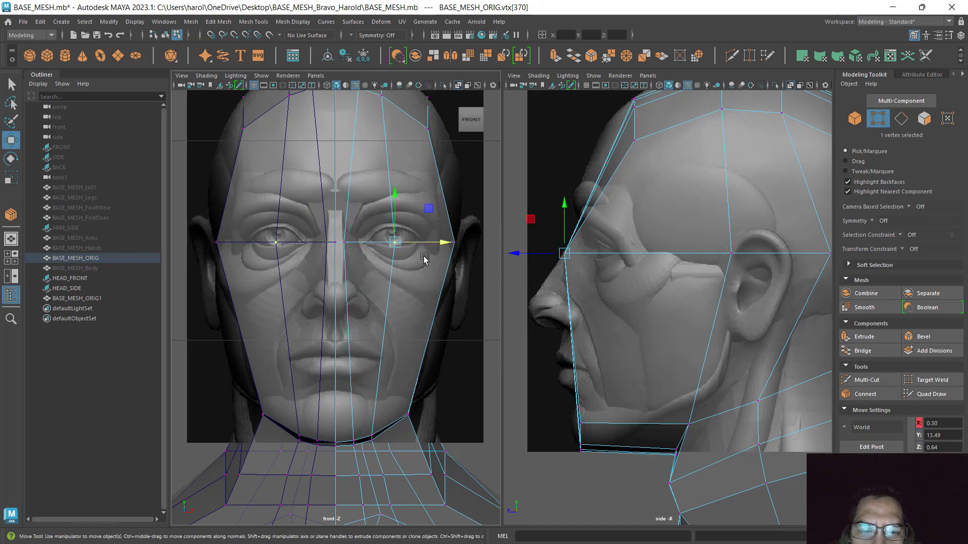
pyautogui.click(396, 244)
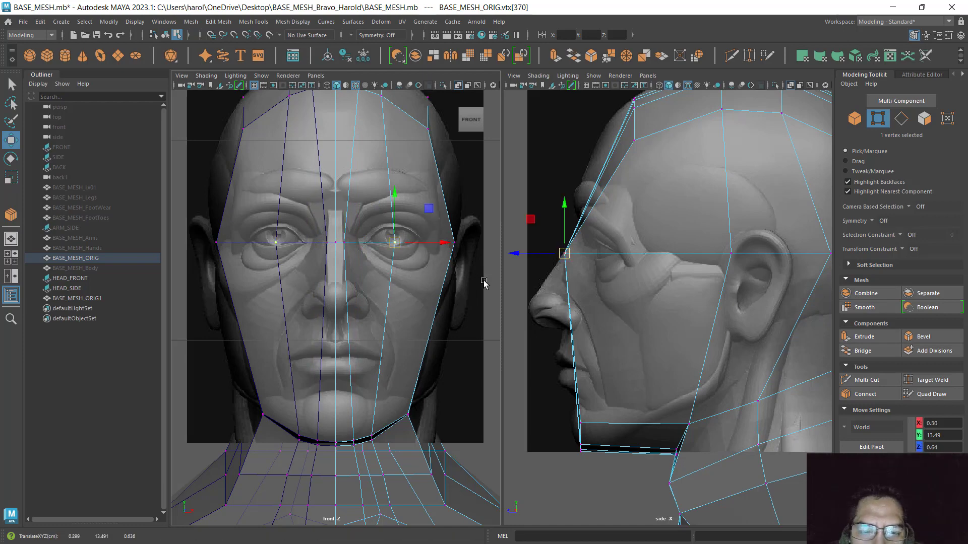
pyautogui.moveTo(443, 243); pyautogui.dragTo(402, 244)
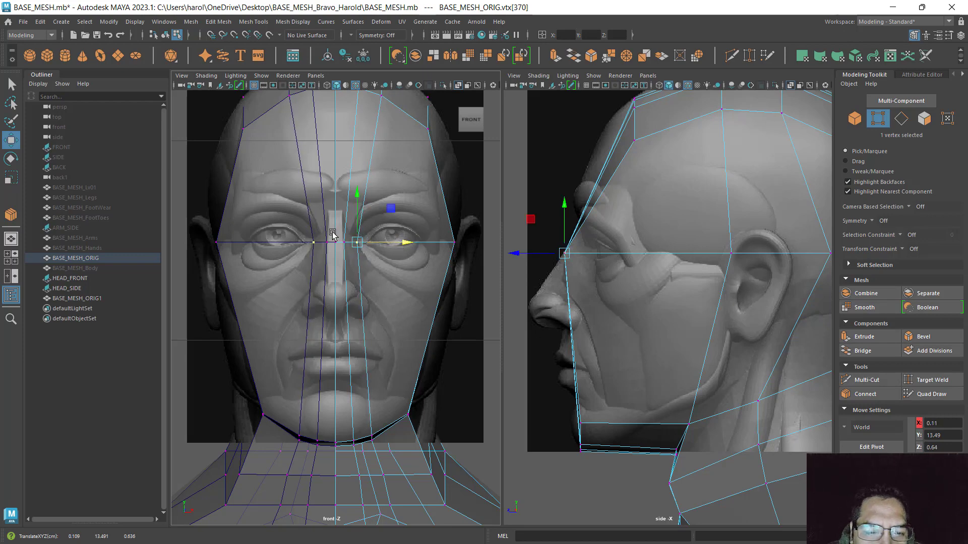
# - Move the outer eye-line vertex back to Z about 0.34 and inward to X about 0.49
pyautogui.click(456, 243)
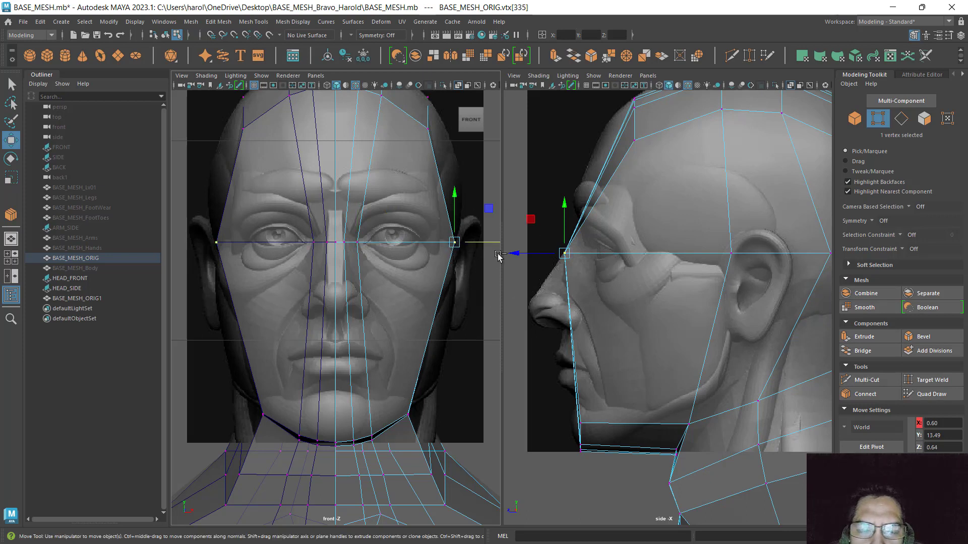
pyautogui.keyDown('alt'); pyautogui.moveTo(429, 291); pyautogui.dragTo(395, 278, button='middle'); pyautogui.keyUp('alt')
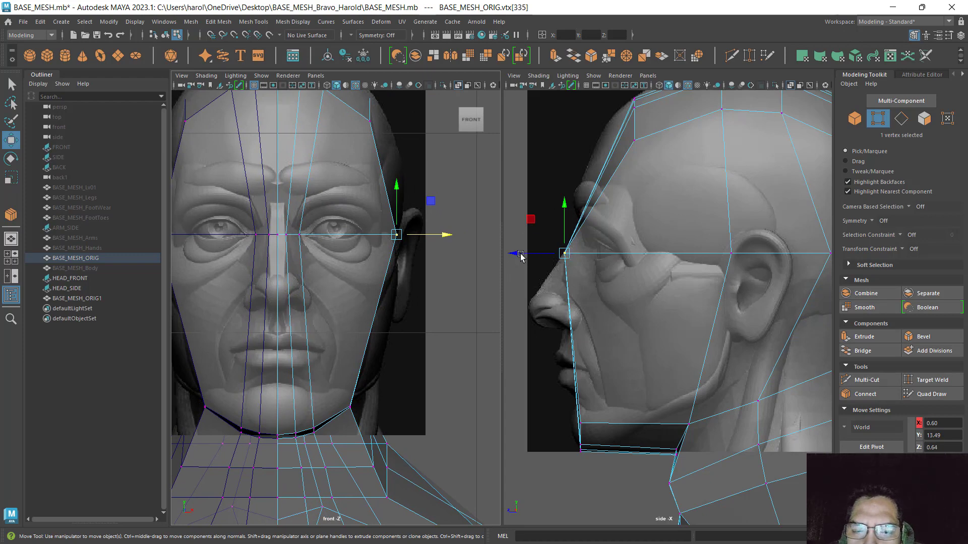
pyautogui.moveTo(520, 257); pyautogui.dragTo(581, 254)
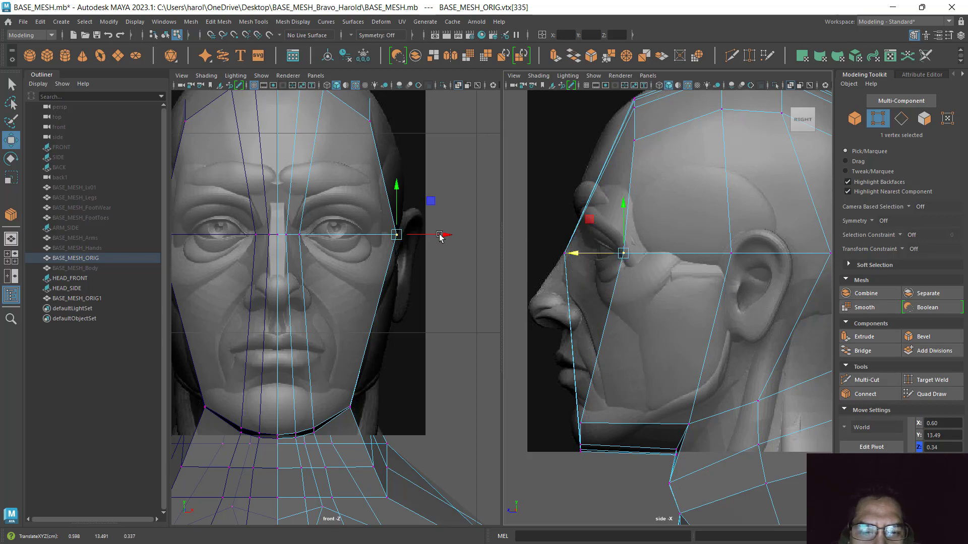
pyautogui.moveTo(446, 240); pyautogui.dragTo(418, 240)
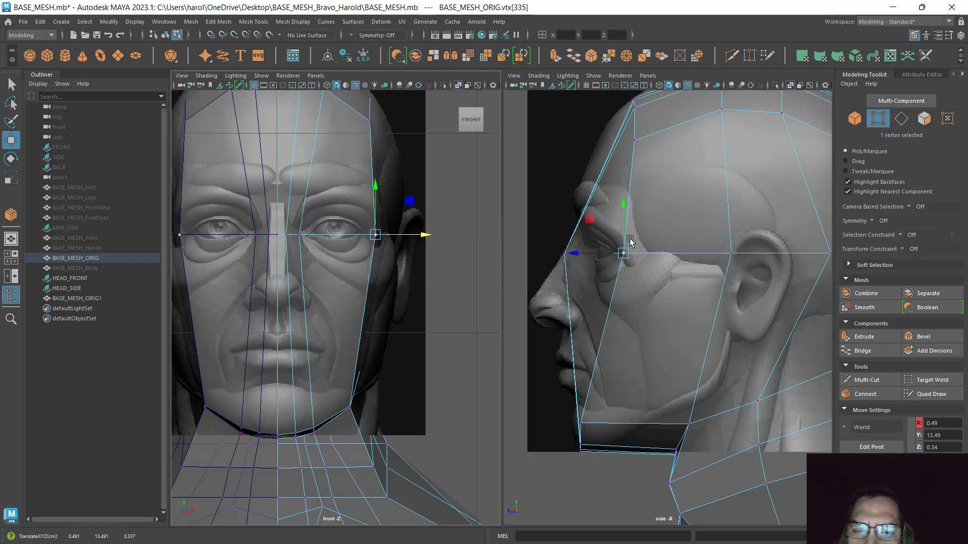
# - Move the outer jaw vertex back beneath the outer eye-line vertex, to Z about 0.32
pyautogui.keyDown('alt'); pyautogui.moveTo(625, 387); pyautogui.dragTo(643, 298, button='middle'); pyautogui.keyUp('alt')
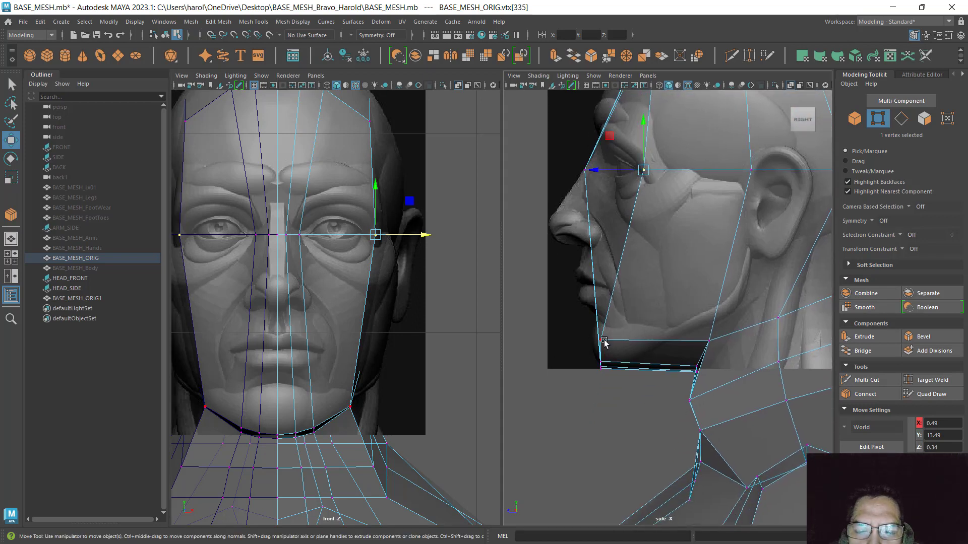
pyautogui.click(603, 340)
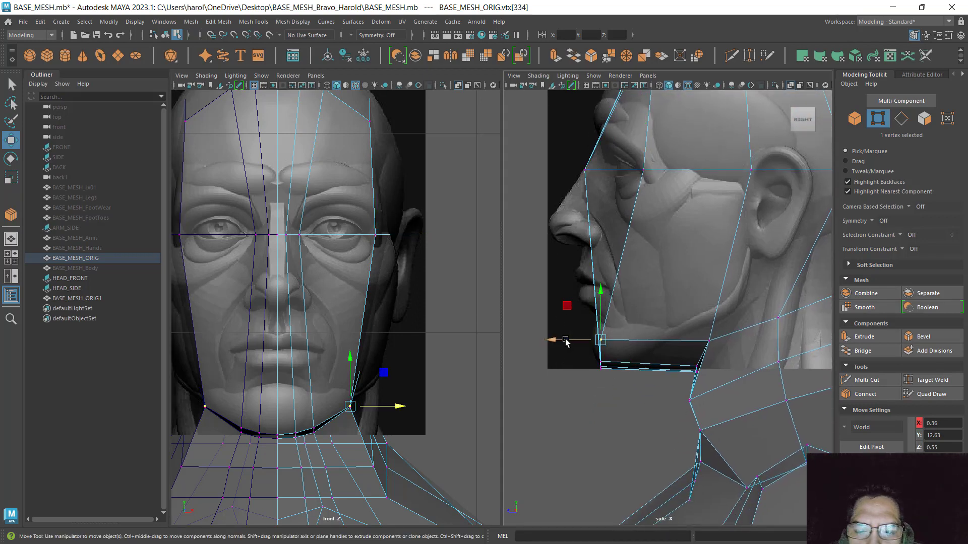
pyautogui.moveTo(552, 342); pyautogui.dragTo(596, 331)
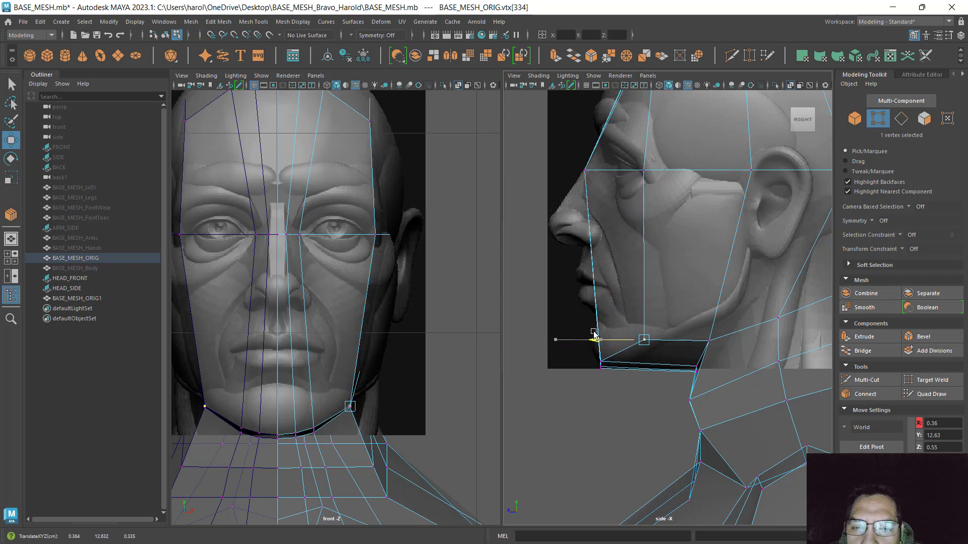
# - Move the outer forehead vertex back along the side of the head to Z about 0.20
pyautogui.keyDown('alt'); pyautogui.moveTo(665, 194); pyautogui.dragTo(627, 287, button='middle'); pyautogui.keyUp('alt')
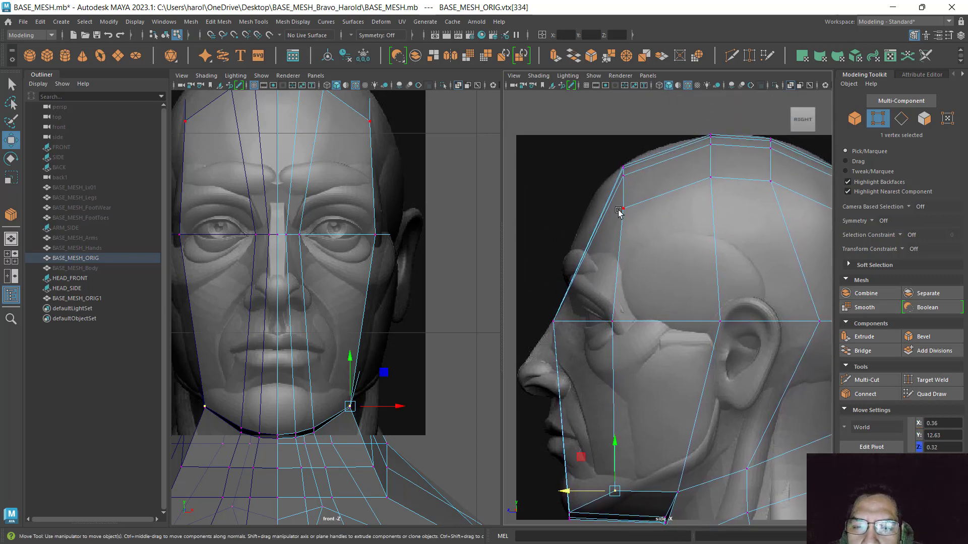
pyautogui.click(621, 210)
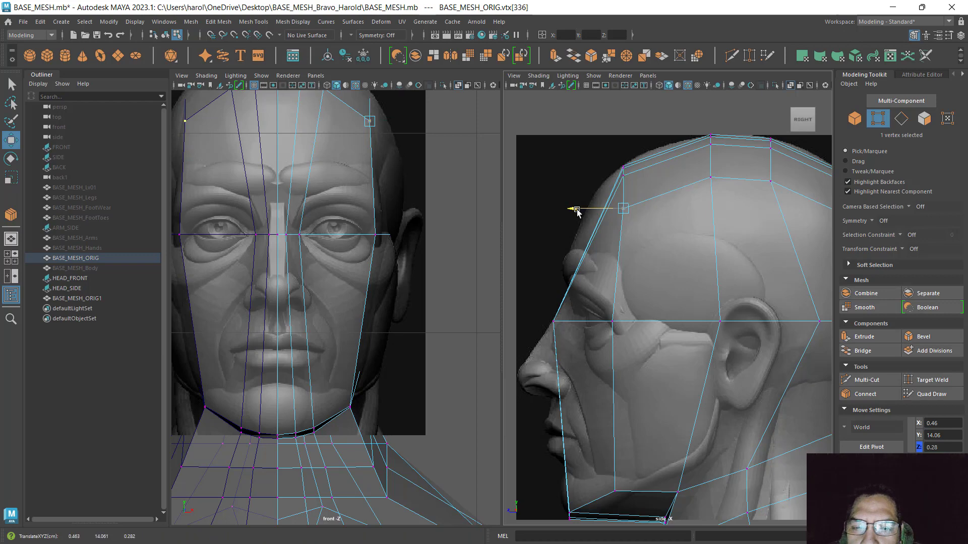
pyautogui.moveTo(573, 209); pyautogui.dragTo(592, 211)
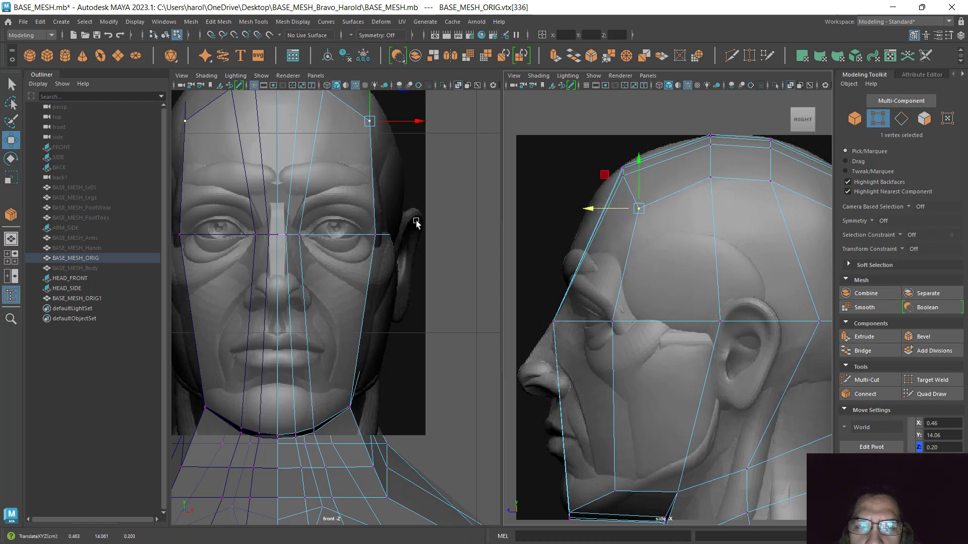
pyautogui.moveTo(400, 279)
pyautogui.keyDown('alt'); pyautogui.mouseDown(button='middle')
pyautogui.moveTo(435, 264)
pyautogui.moveTo(415, 278)
pyautogui.mouseUp(button='middle'); pyautogui.keyUp('alt')
pyautogui.scroll(-5, 695, 289)
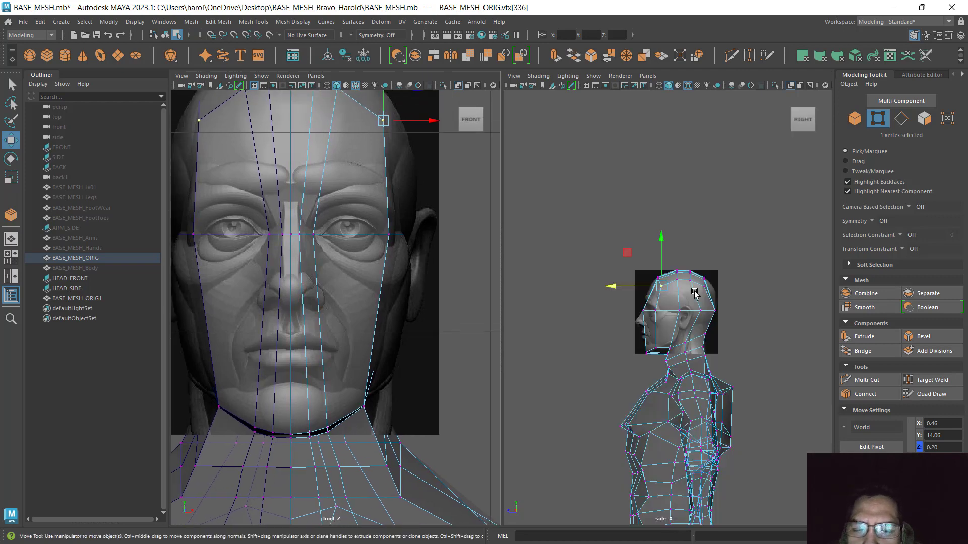
# - Save the scene after checking the forehead vertex against the side head reference
pyautogui.scroll(2, 684, 319)
pyautogui.scroll(2, 661, 352)
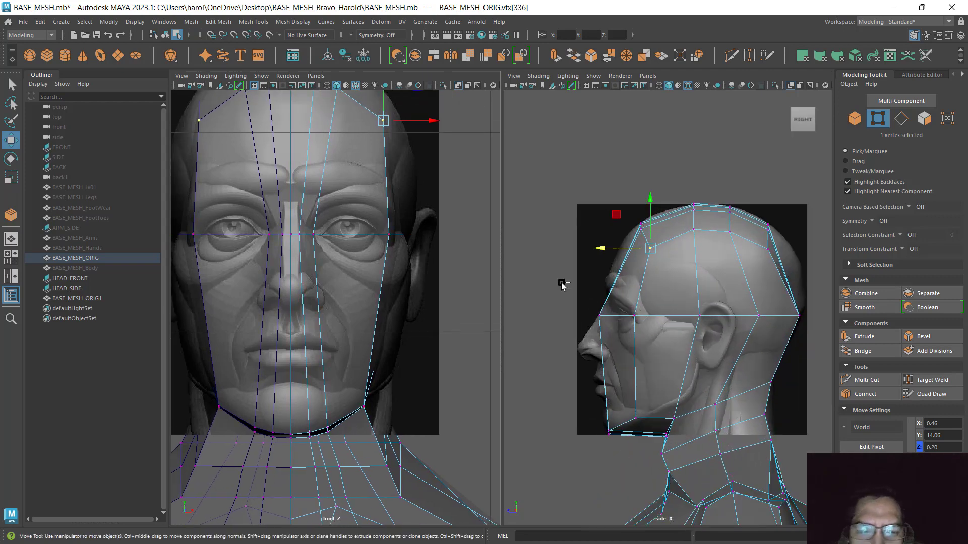
pyautogui.hotkey('ctrl', 's')
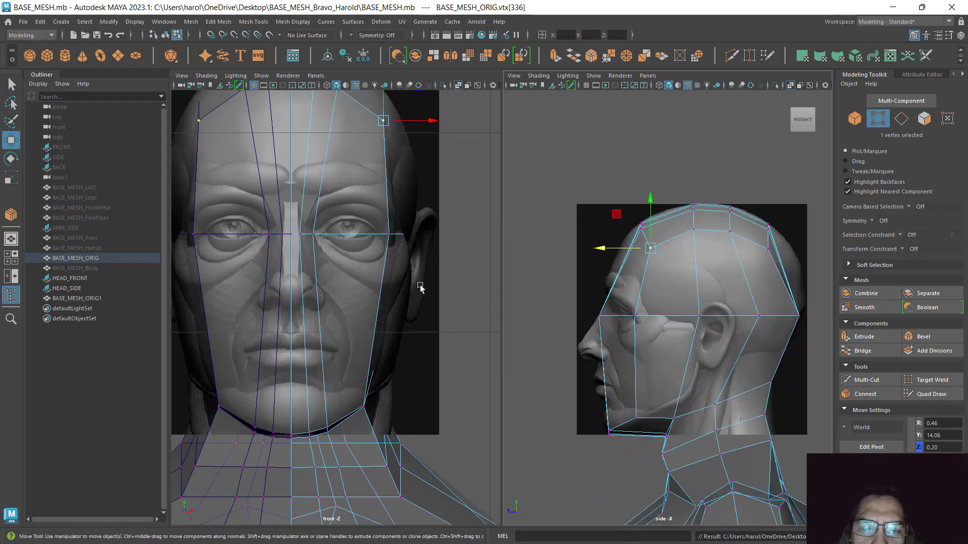
# - Inspect the head mesh in the perspective view with X-ray off, and return to the front view with X-ray on
pyautogui.scroll(-5, 411, 284)
pyautogui.scroll(4, 393, 281)
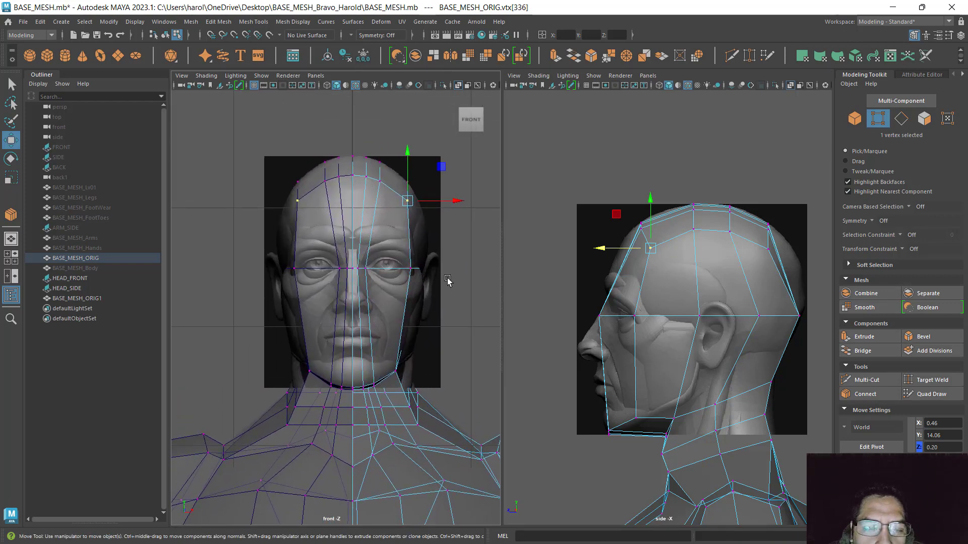
pyautogui.press('space')
pyautogui.click(405, 247)
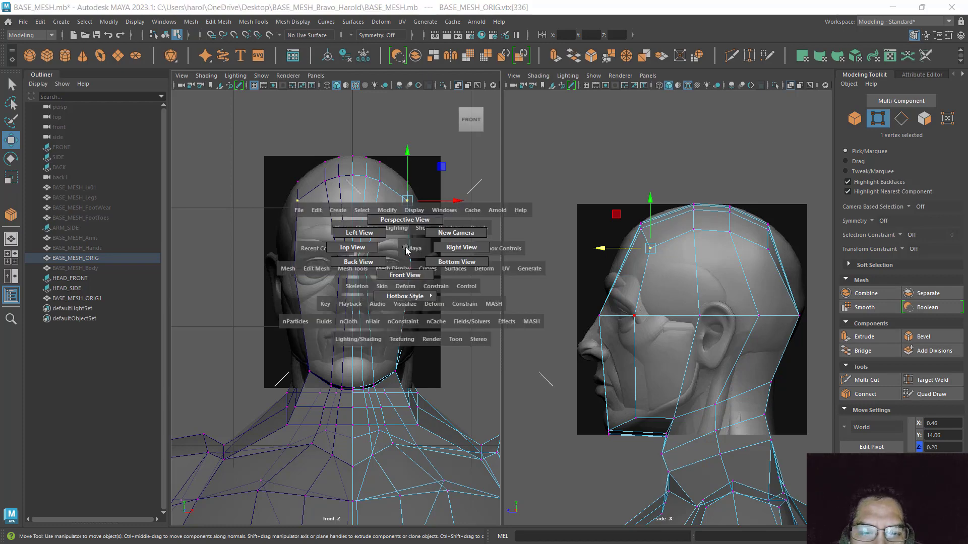
pyautogui.moveTo(406, 247)
pyautogui.mouseDown()
pyautogui.moveTo(416, 222)
pyautogui.moveTo(388, 263)
pyautogui.moveTo(410, 244)
pyautogui.moveTo(395, 242)
pyautogui.moveTo(406, 223)
pyautogui.moveTo(323, 232)
pyautogui.moveTo(350, 216)
pyautogui.moveTo(457, 201)
pyautogui.moveTo(384, 210)
pyautogui.moveTo(421, 214)
pyautogui.mouseUp()
pyautogui.click(458, 85)
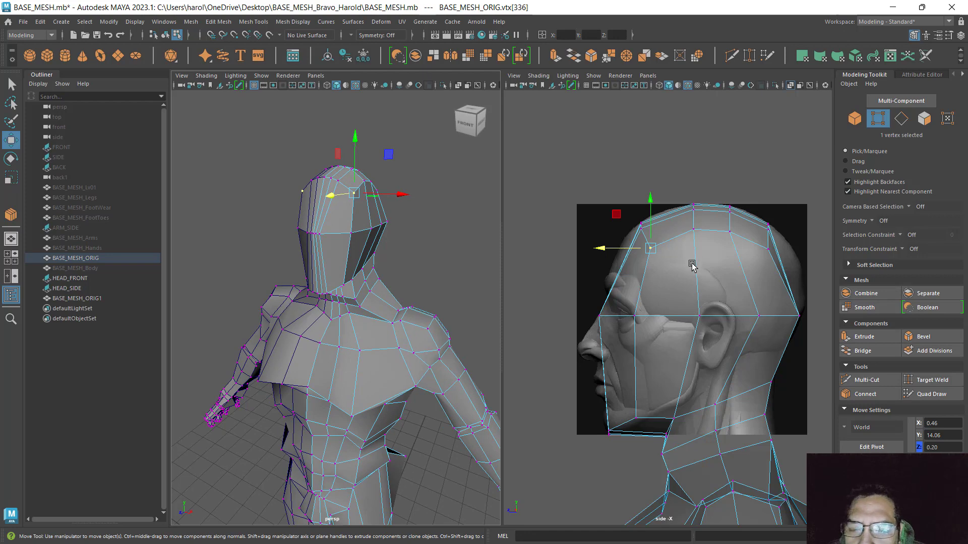
pyautogui.press('space')
pyautogui.click(429, 225)
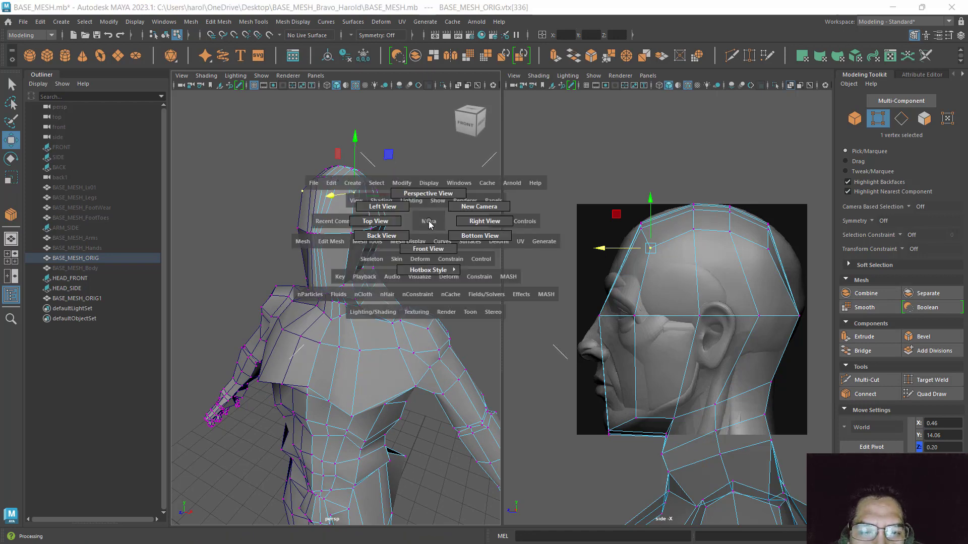
pyautogui.moveTo(428, 225); pyautogui.dragTo(436, 252)
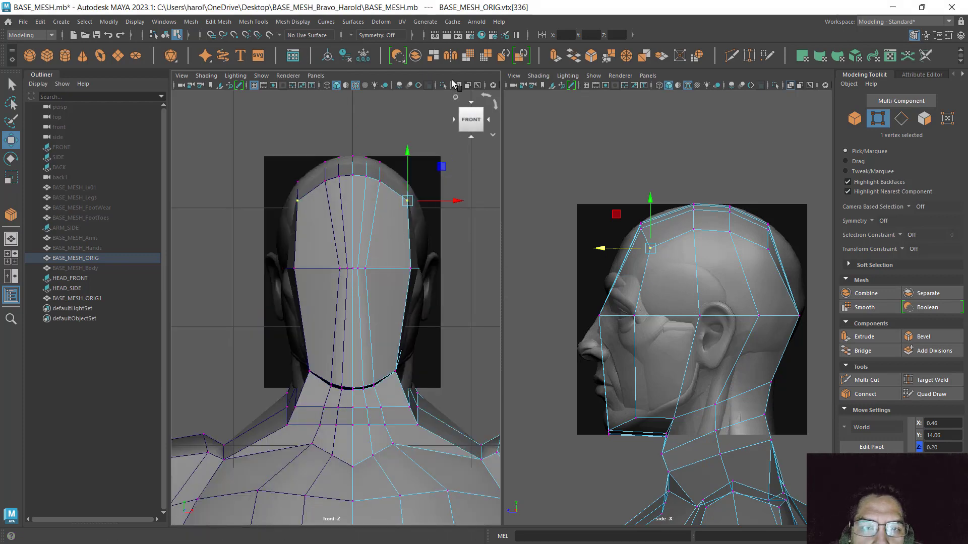
pyautogui.click(458, 85)
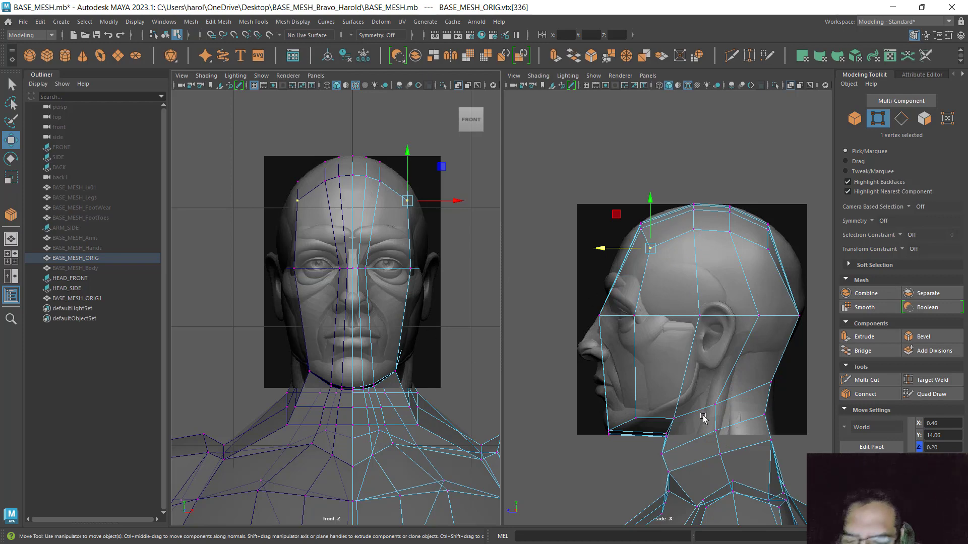
# - Examine the jaw and upper neck vertices against the side and front head references
pyautogui.scroll(6, 690, 373)
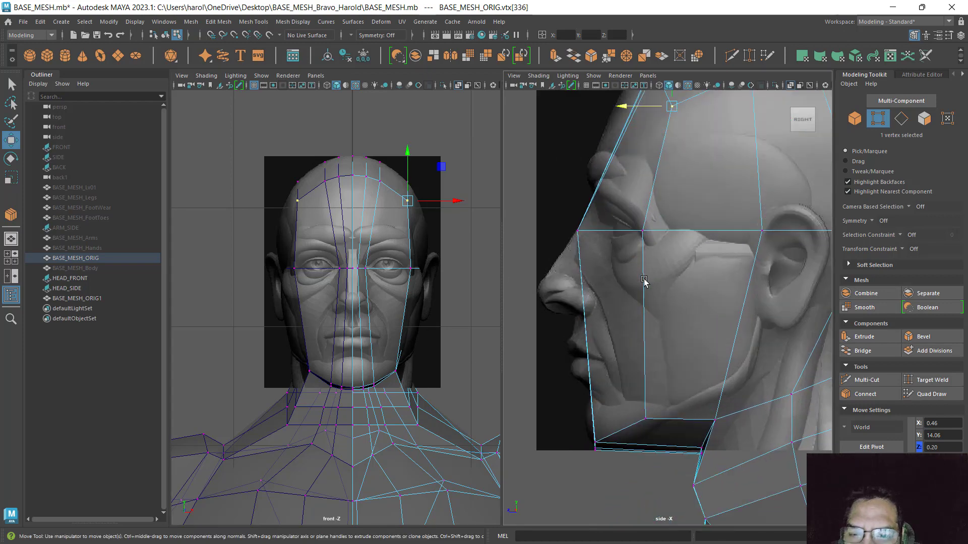
pyautogui.keyDown('alt'); pyautogui.moveTo(644, 280); pyautogui.dragTo(673, 298, button='middle'); pyautogui.keyUp('alt')
pyautogui.scroll(-8, 675, 294)
pyautogui.scroll(7, 706, 310)
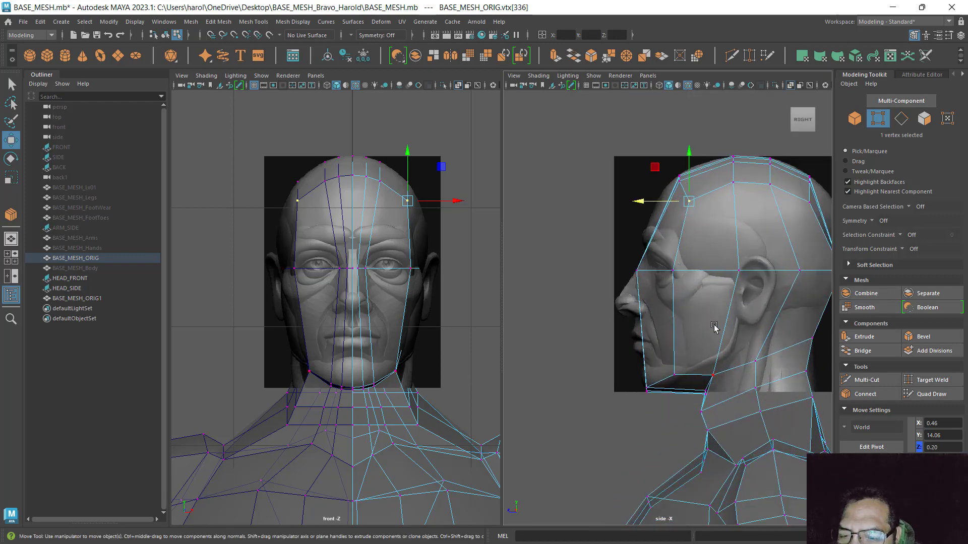
pyautogui.keyDown('alt'); pyautogui.moveTo(660, 286); pyautogui.dragTo(656, 279, button='middle'); pyautogui.keyUp('alt')
pyautogui.keyDown('alt'); pyautogui.moveTo(716, 277); pyautogui.dragTo(666, 306, button='middle'); pyautogui.keyUp('alt')
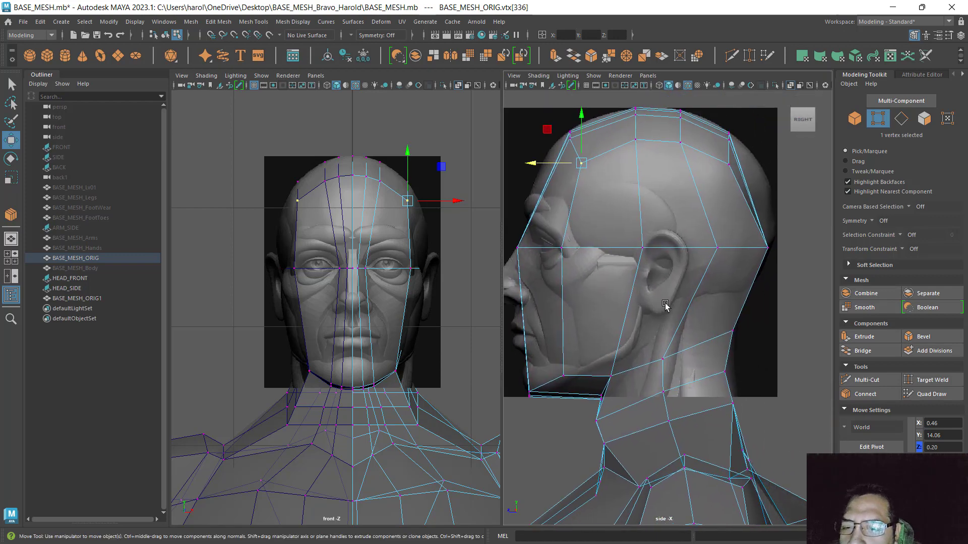
pyautogui.click(606, 429)
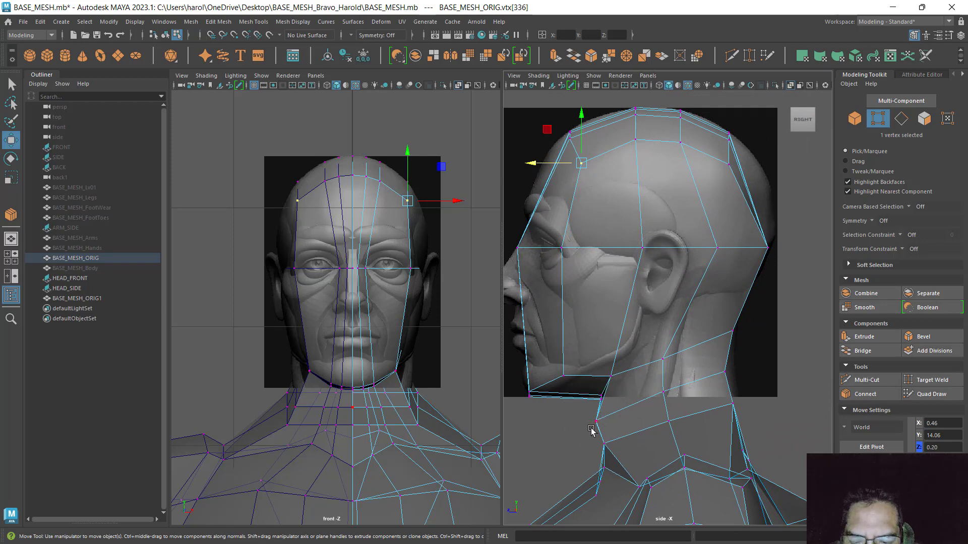
pyautogui.click(410, 407)
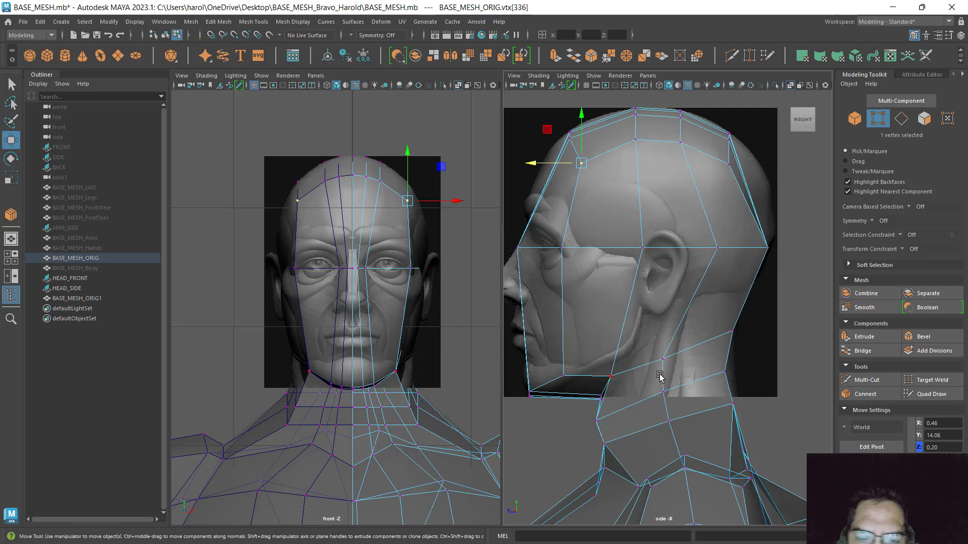
pyautogui.scroll(5, 432, 395)
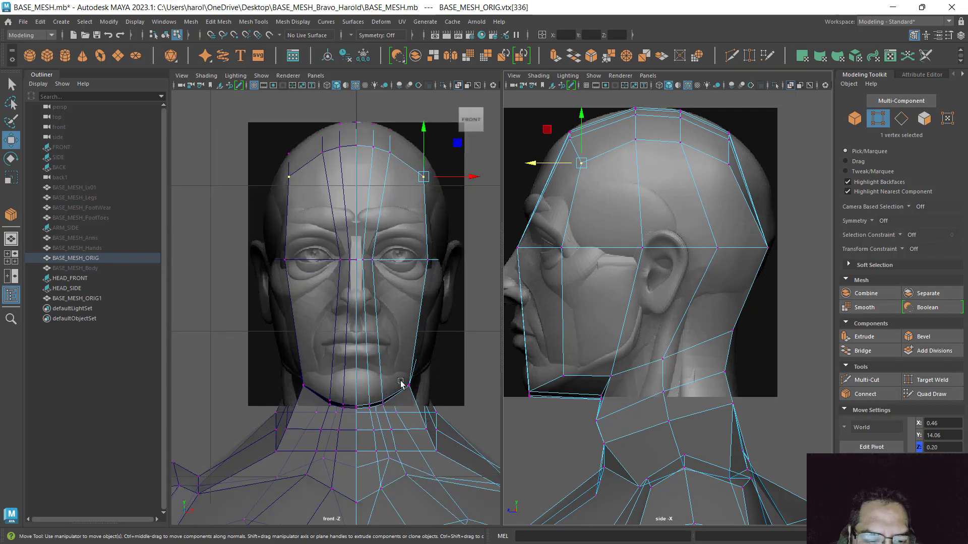
# - Try moving the upper neck vertex below the ear outward to X about 0.51, and undo the move
pyautogui.click(663, 371)
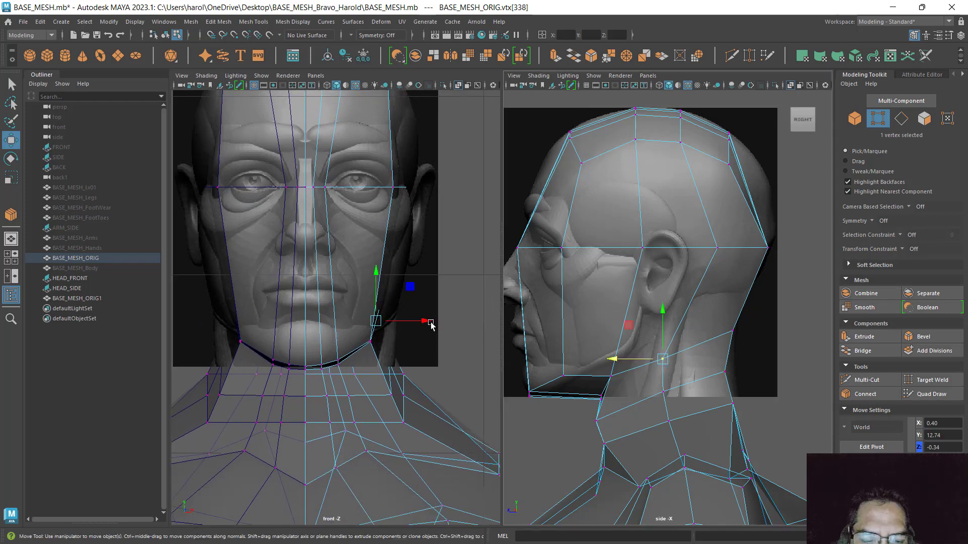
pyautogui.moveTo(424, 321); pyautogui.dragTo(446, 319)
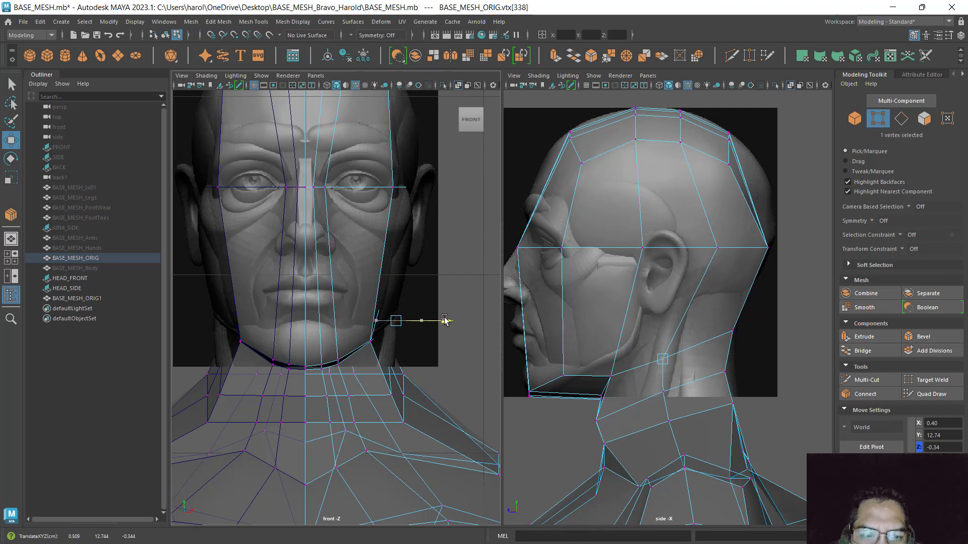
pyautogui.moveTo(444, 320); pyautogui.dragTo(443, 319)
pyautogui.hotkey('ctrl', 'z')
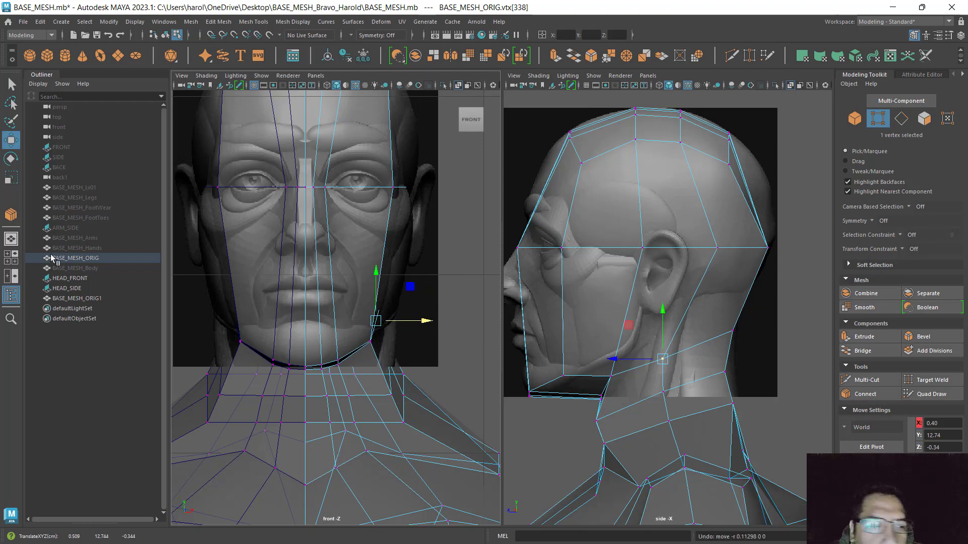
# - Move the HEAD_FRONT reference image back through the head to Z about -0.44
pyautogui.click(72, 279)
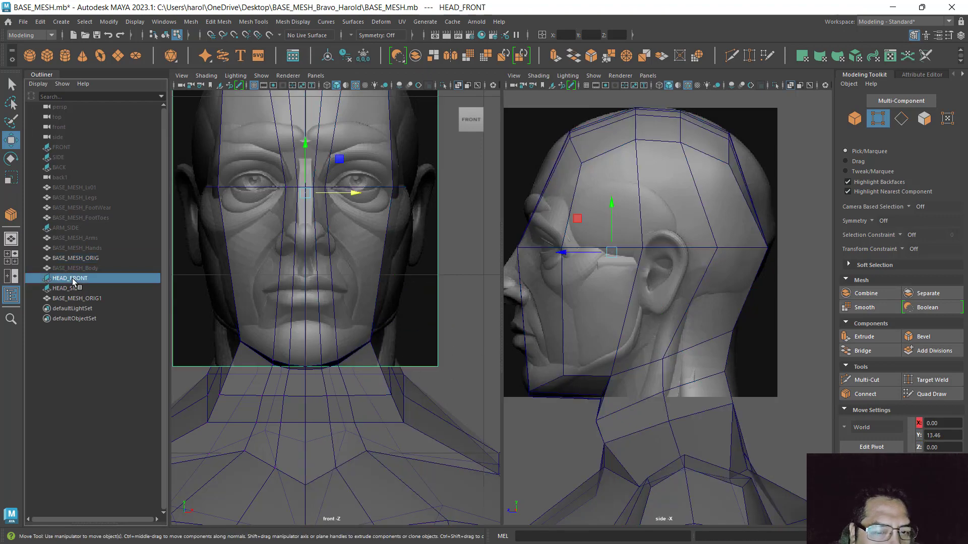
pyautogui.moveTo(562, 254); pyautogui.dragTo(642, 258)
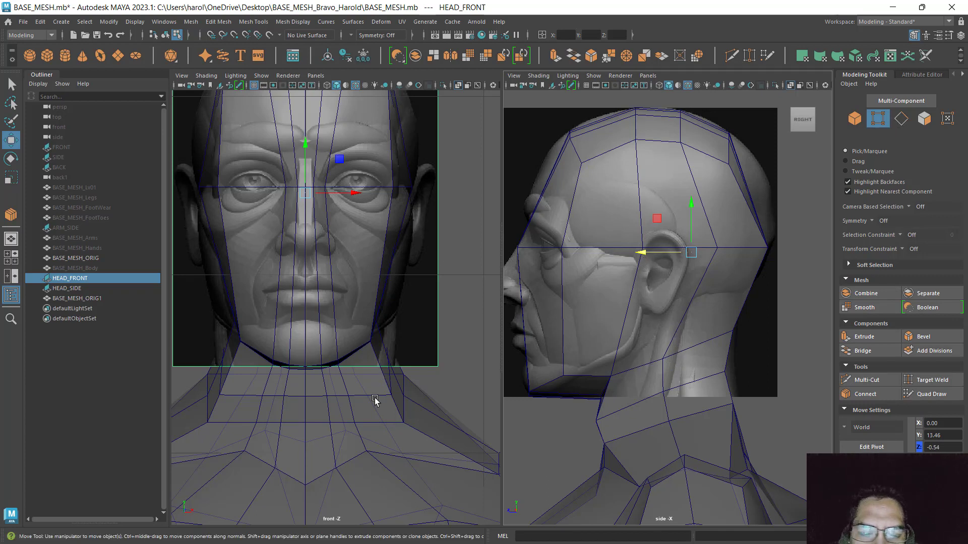
# - Return to vertex editing and move the upper neck vertex below the ear outward to X about 0.47
pyautogui.press('F9')
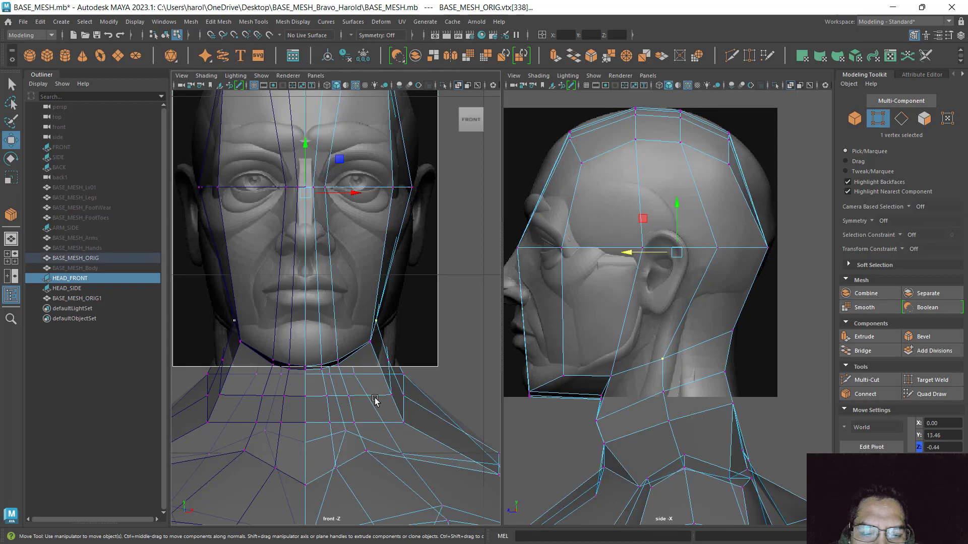
pyautogui.click(664, 359)
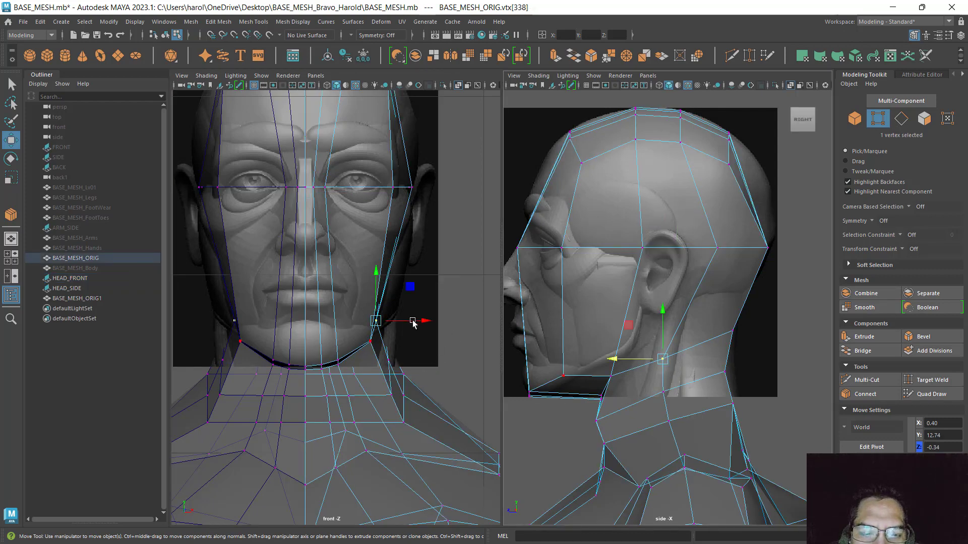
pyautogui.moveTo(414, 321)
pyautogui.mouseDown()
pyautogui.moveTo(434, 317)
pyautogui.moveTo(429, 312)
pyautogui.mouseUp()
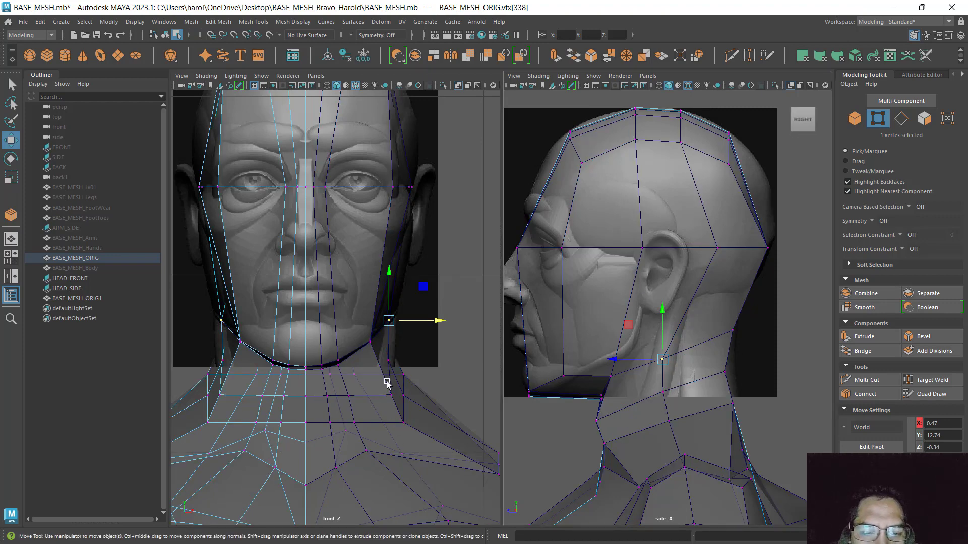
# - Reselect BASE_MESH_ORIG for vertex editing and move the neck vertex directly beneath the previous one outward to X about 0.51
pyautogui.click(459, 373)
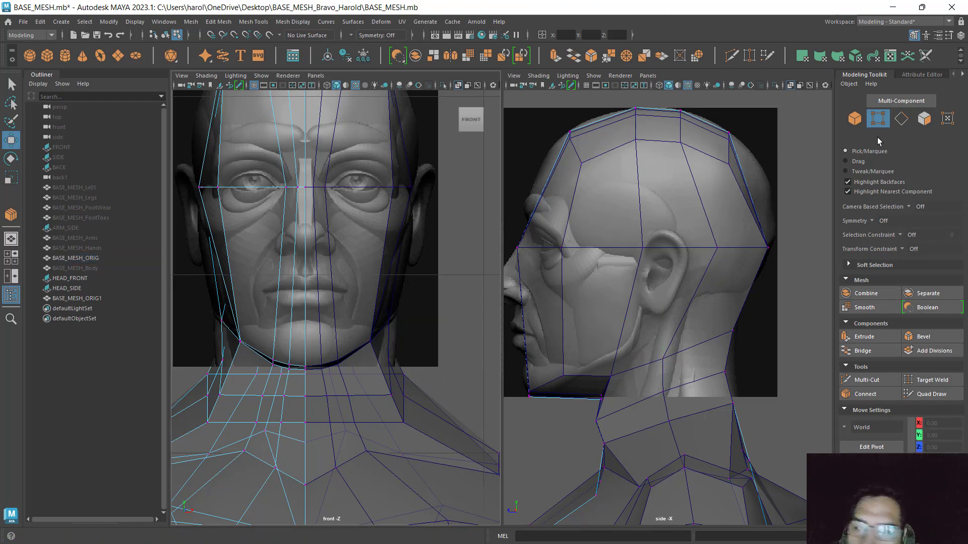
pyautogui.click(853, 121)
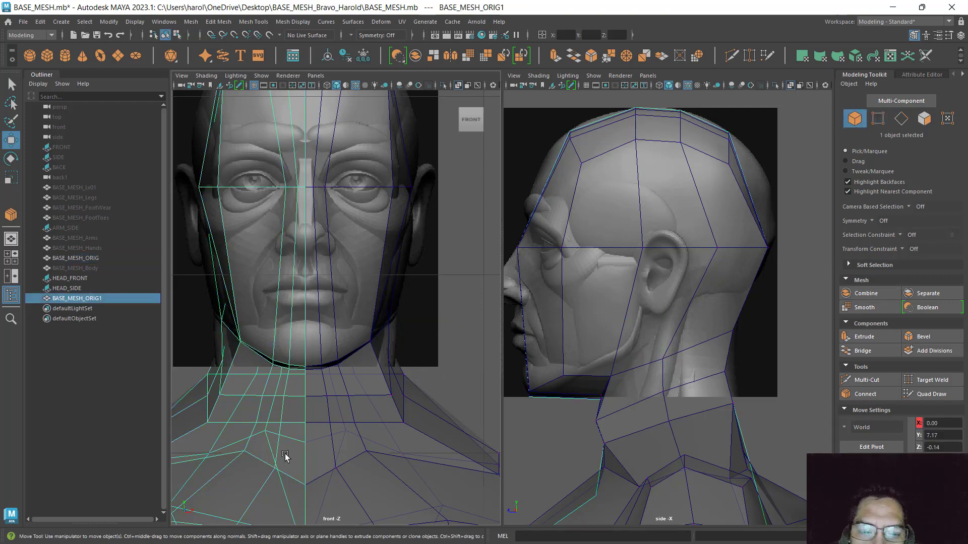
pyautogui.click(383, 411)
pyautogui.click(877, 118)
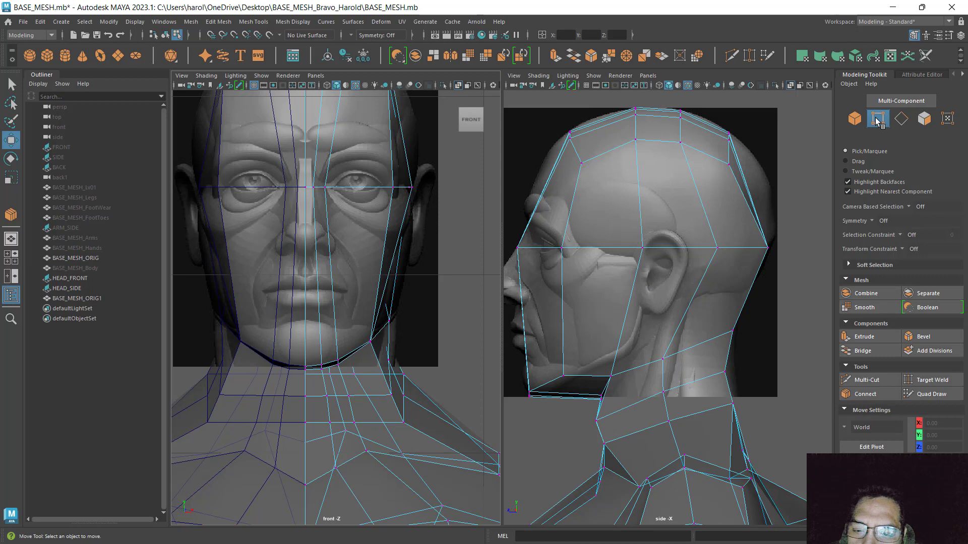
pyautogui.click(663, 392)
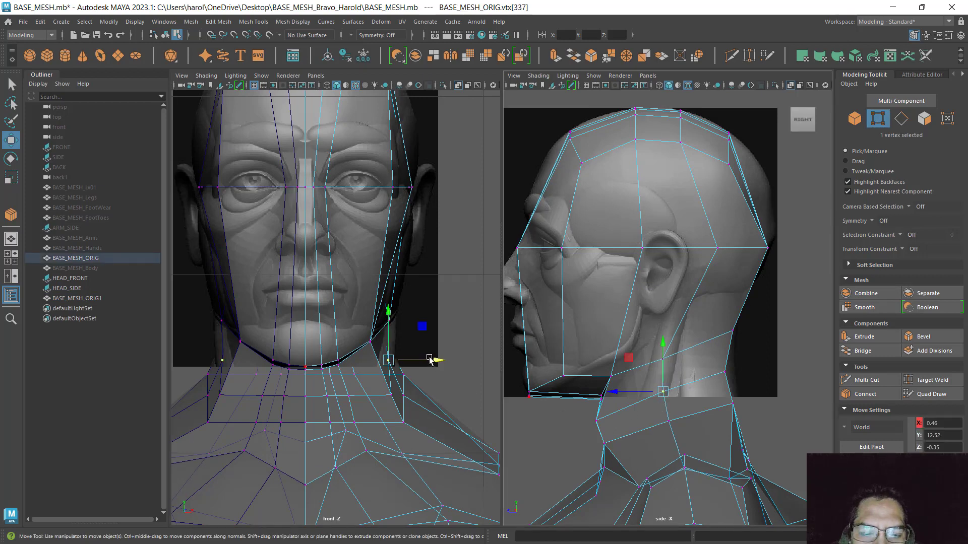
pyautogui.moveTo(429, 359); pyautogui.dragTo(439, 360)
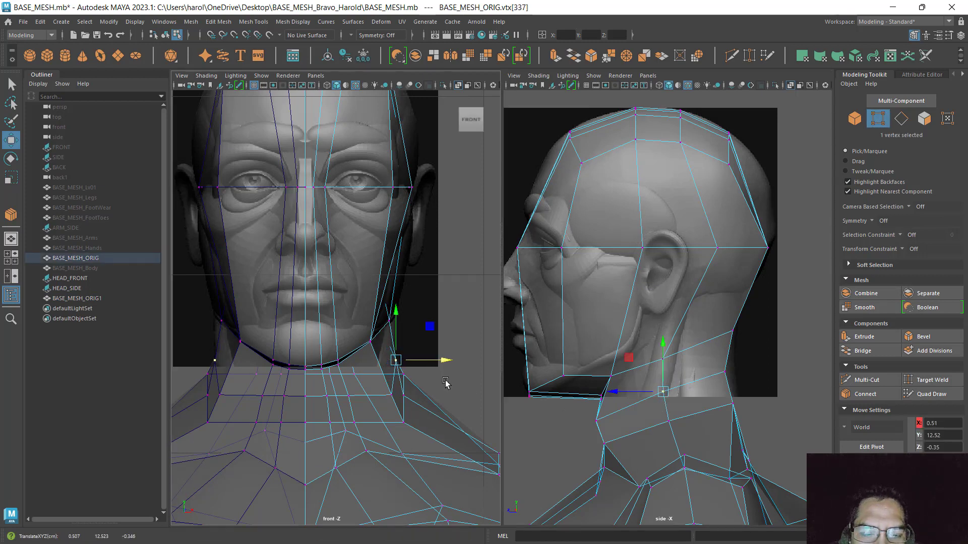
# - Move the short outer edge at the front of the neck, below the jaw, inward to X about 0.39
pyautogui.click(391, 396)
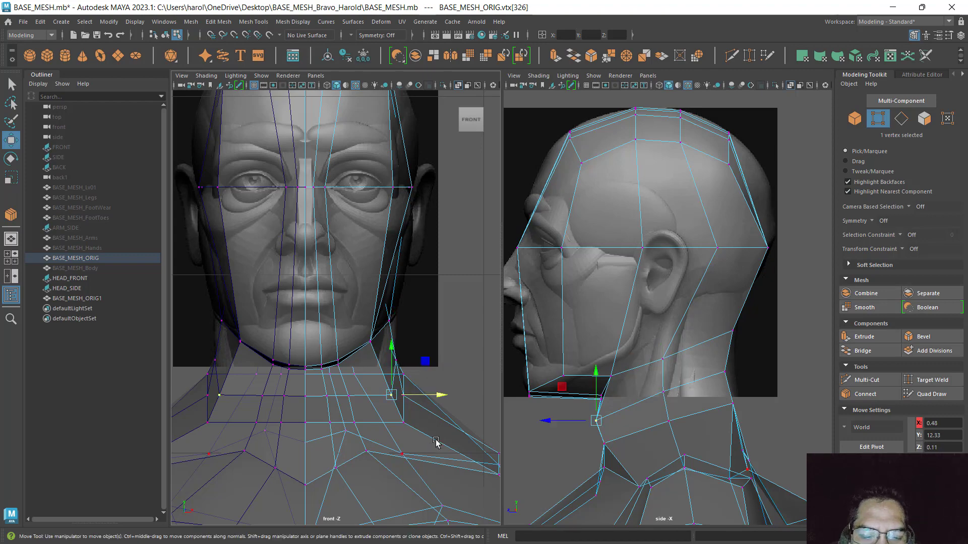
pyautogui.click(902, 119)
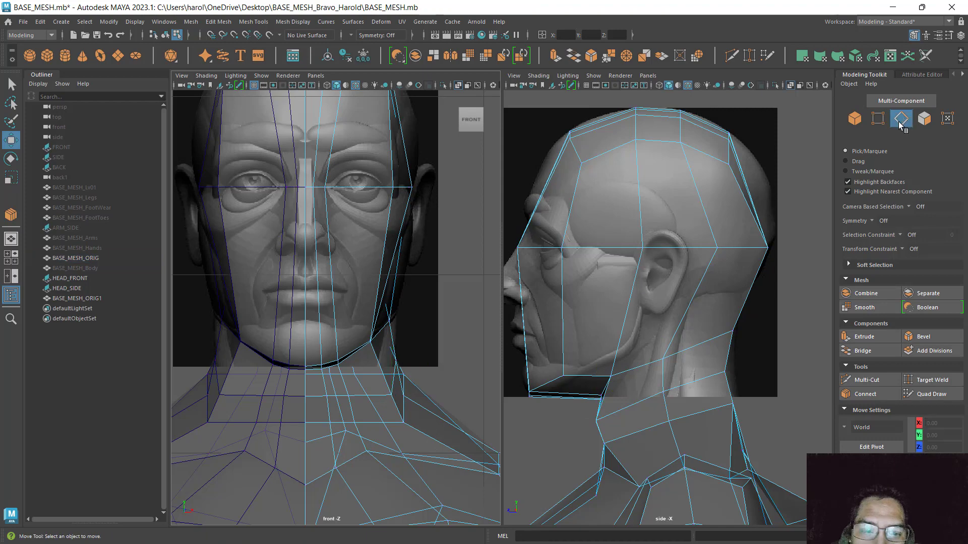
pyautogui.click(401, 407)
pyautogui.moveTo(436, 409); pyautogui.dragTo(415, 411)
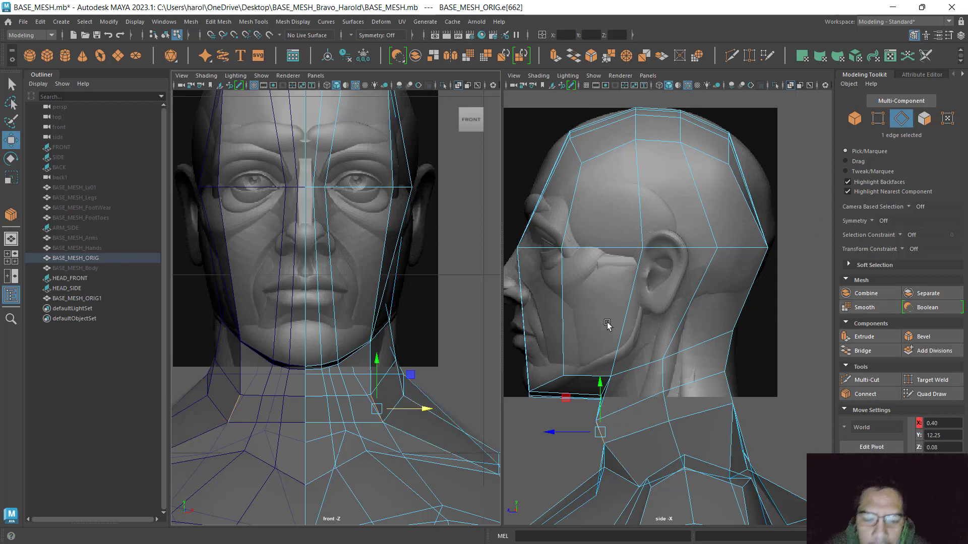
pyautogui.click(458, 86)
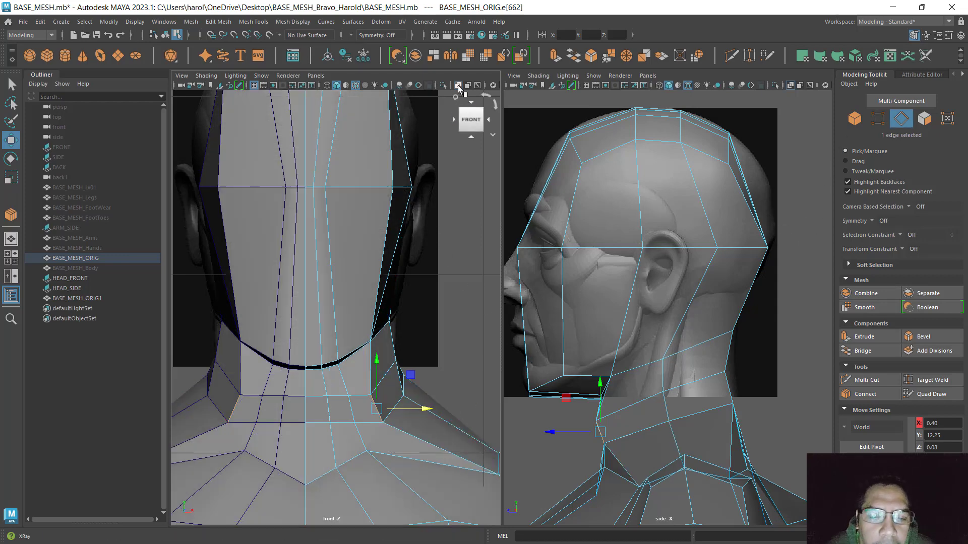
pyautogui.click(458, 86)
pyautogui.click(458, 86)
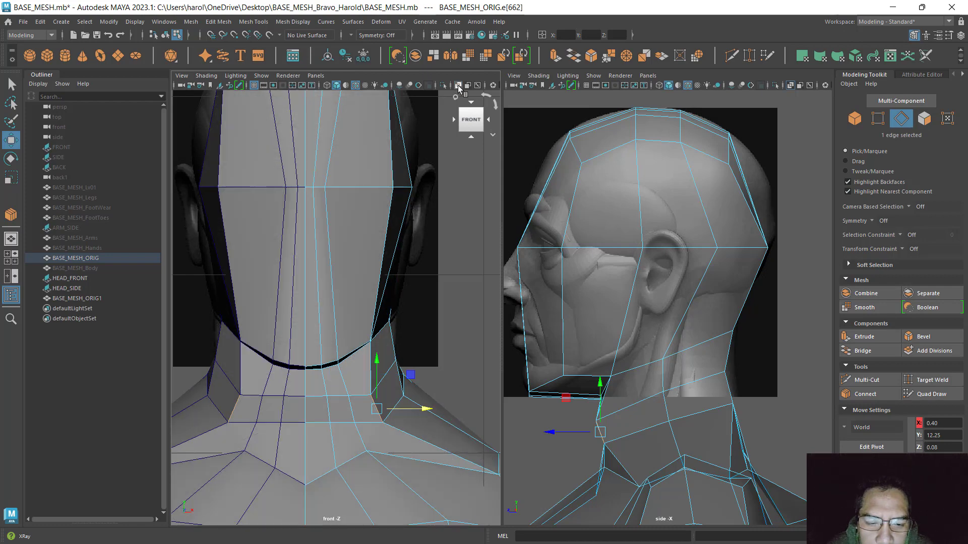
pyautogui.hotkey('ctrl', 'z')
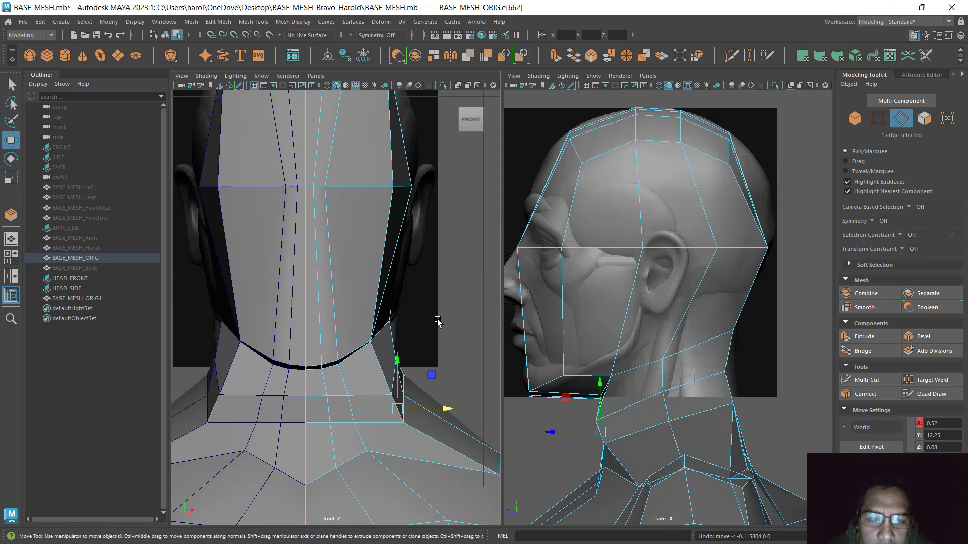
pyautogui.click(458, 86)
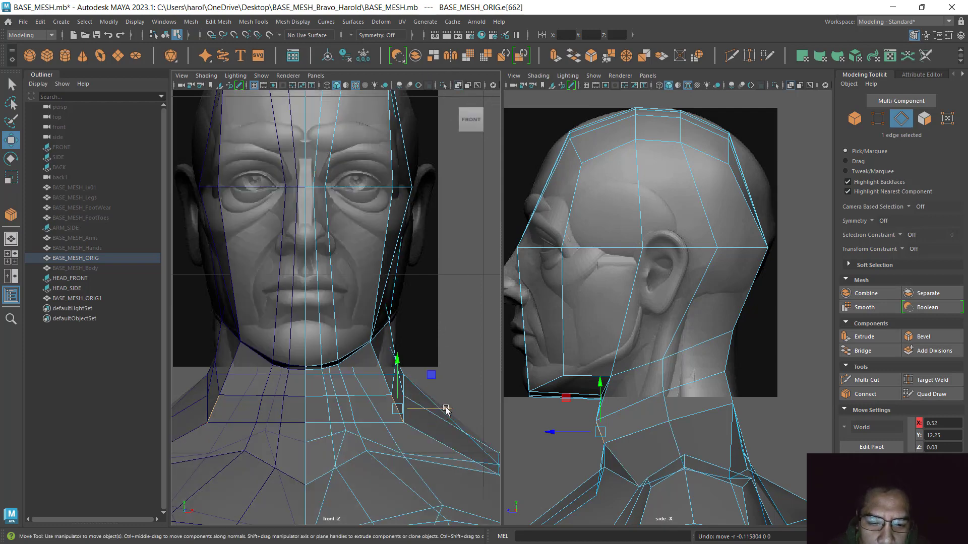
pyautogui.moveTo(444, 408); pyautogui.dragTo(423, 410)
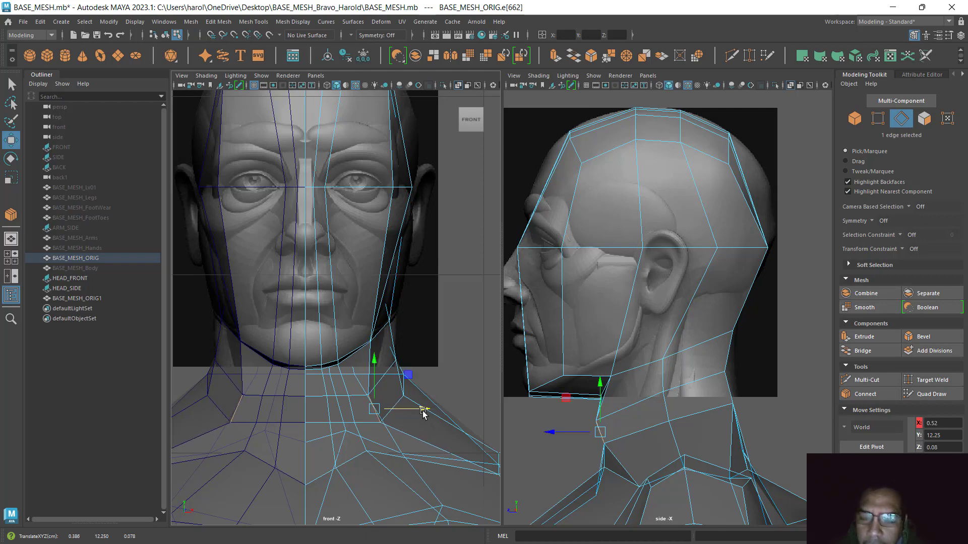
# - Move the two horizontal rows of front neck vertices below the jaw back, the upper to Z about -0.02 and the lower to about -0.05
pyautogui.click(877, 119)
pyautogui.moveTo(576, 438)
pyautogui.mouseDown()
pyautogui.moveTo(606, 414)
pyautogui.moveTo(568, 424)
pyautogui.moveTo(580, 424)
pyautogui.mouseUp()
pyautogui.click(570, 437)
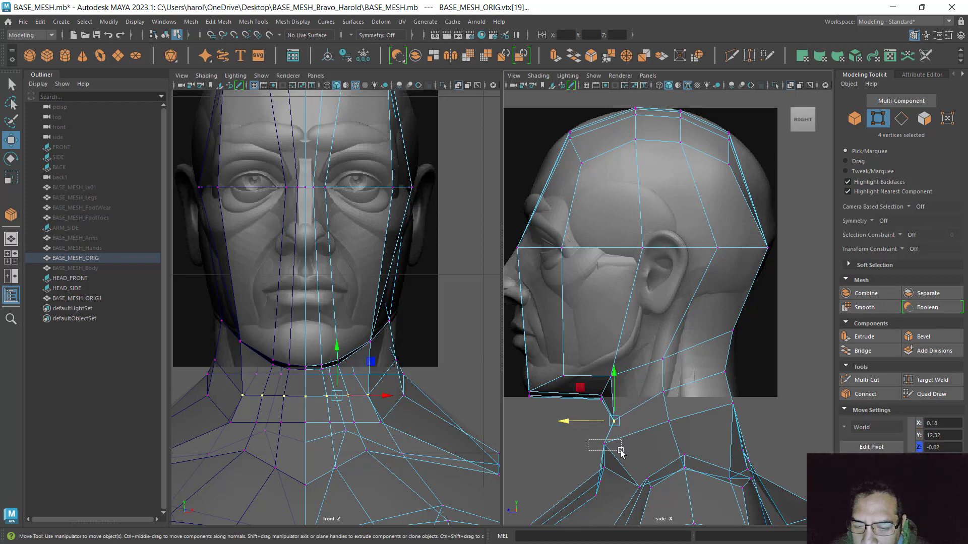
pyautogui.moveTo(621, 450); pyautogui.dragTo(582, 439)
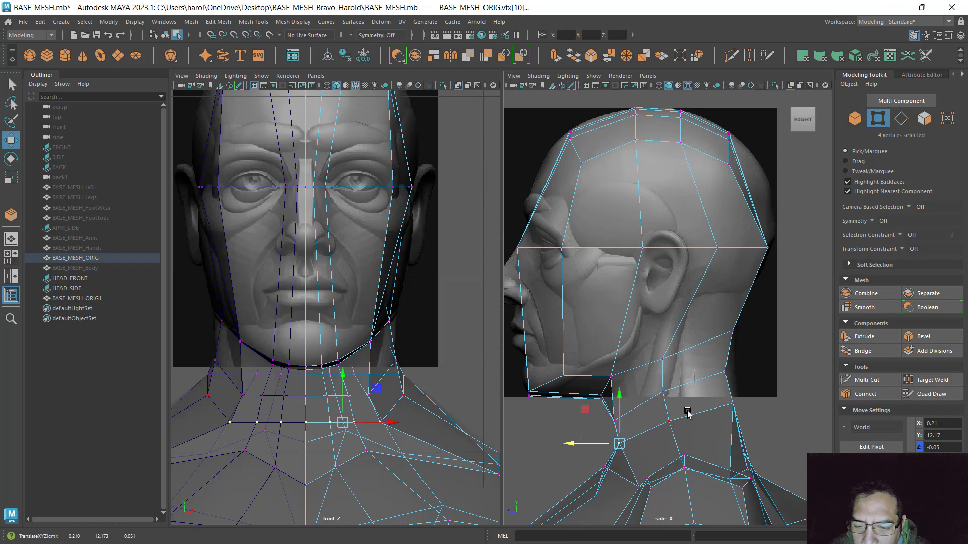
# - Move the short outer edge at the front of the neck back to Z about -0.15
pyautogui.keyDown('alt'); pyautogui.moveTo(678, 408); pyautogui.dragTo(671, 321, button='middle'); pyautogui.keyUp('alt')
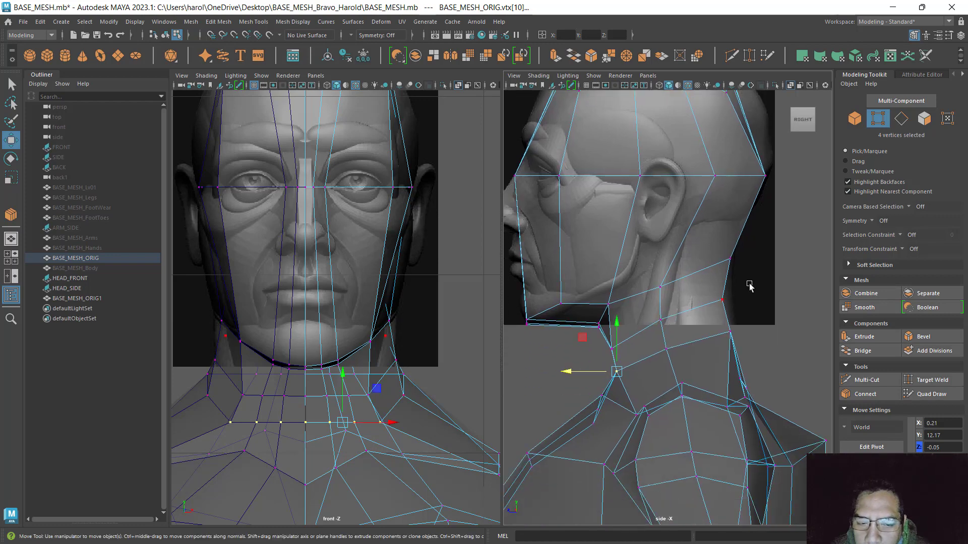
pyautogui.click(901, 118)
pyautogui.click(589, 366)
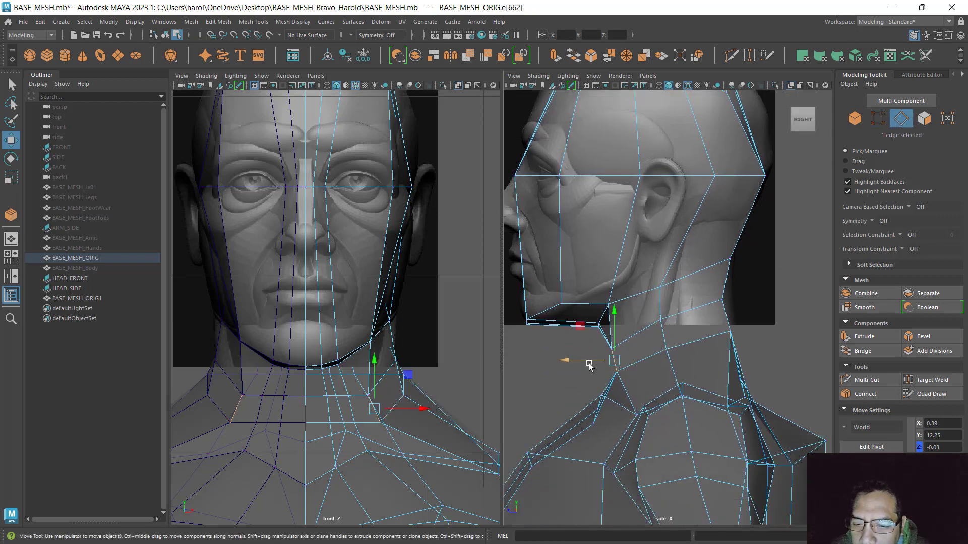
pyautogui.moveTo(568, 364); pyautogui.dragTo(582, 358)
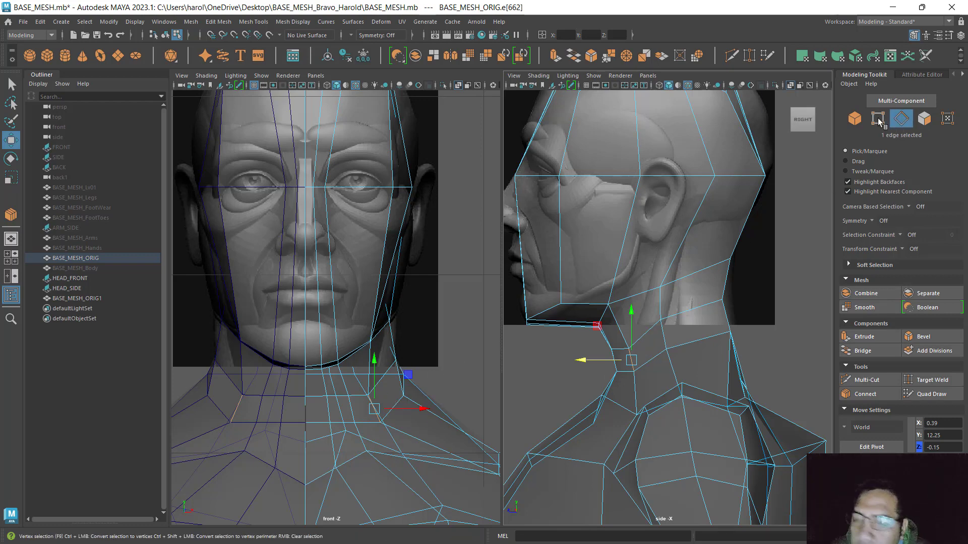
# - Return to vertex editing and move the outer vertex of the lower front neck row inward to X about 0.39
pyautogui.press('F9')
pyautogui.click(442, 406)
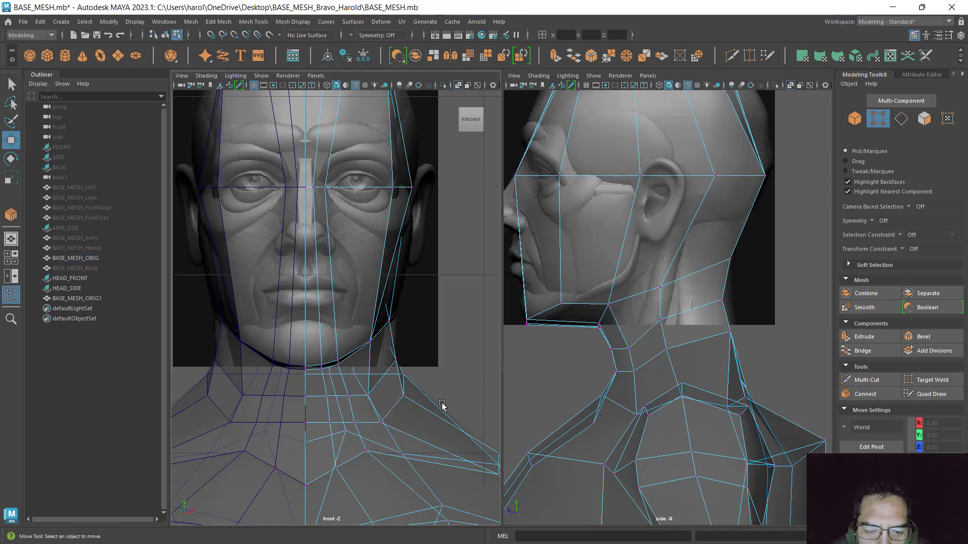
pyautogui.click(382, 425)
pyautogui.moveTo(423, 427); pyautogui.dragTo(408, 425)
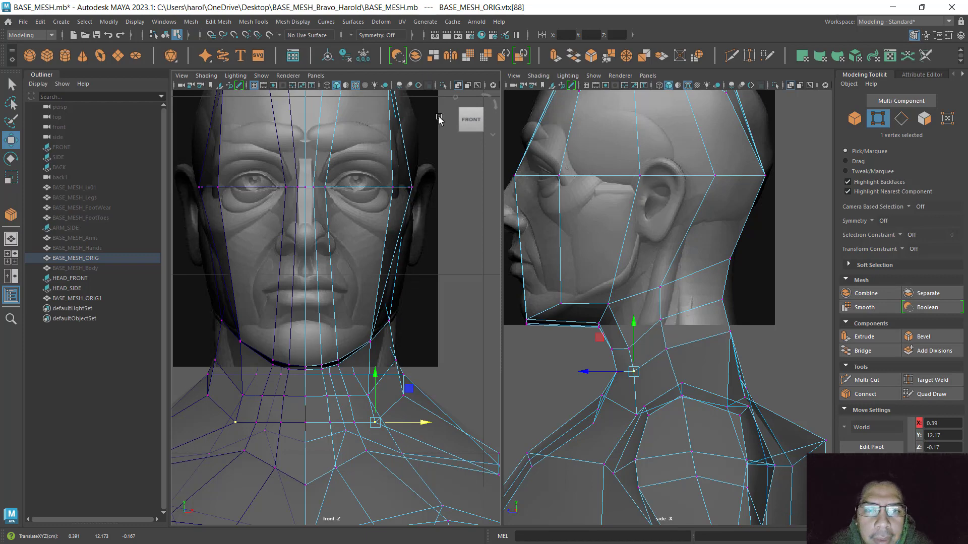
# - Turn off X-ray shading and, with the Edge Slide constraint, lower the two inner neck vertices beside the centreline, the outer to Y about 12.11
pyautogui.hotkey('alt', 'x')
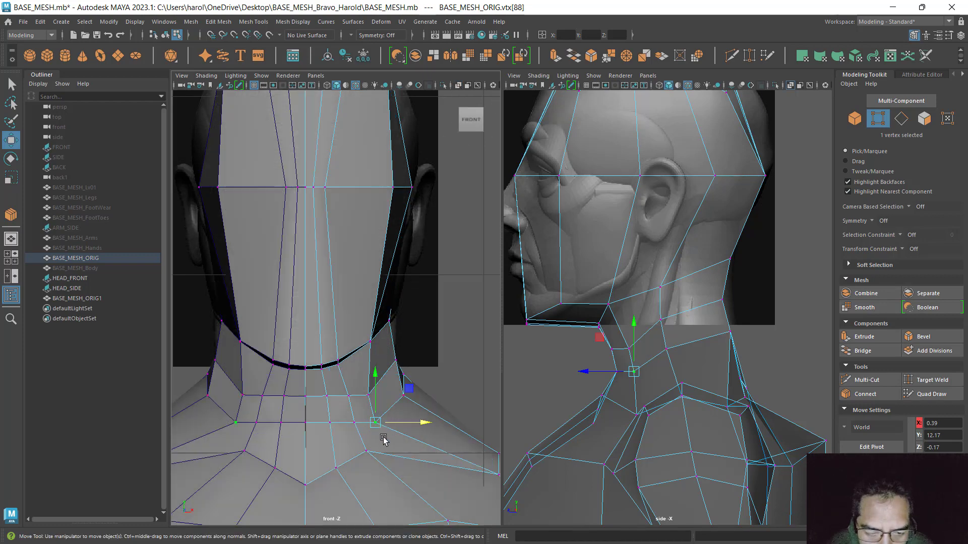
pyautogui.keyDown('alt'); pyautogui.moveTo(383, 440); pyautogui.dragTo(393, 367, button='middle'); pyautogui.keyUp('alt')
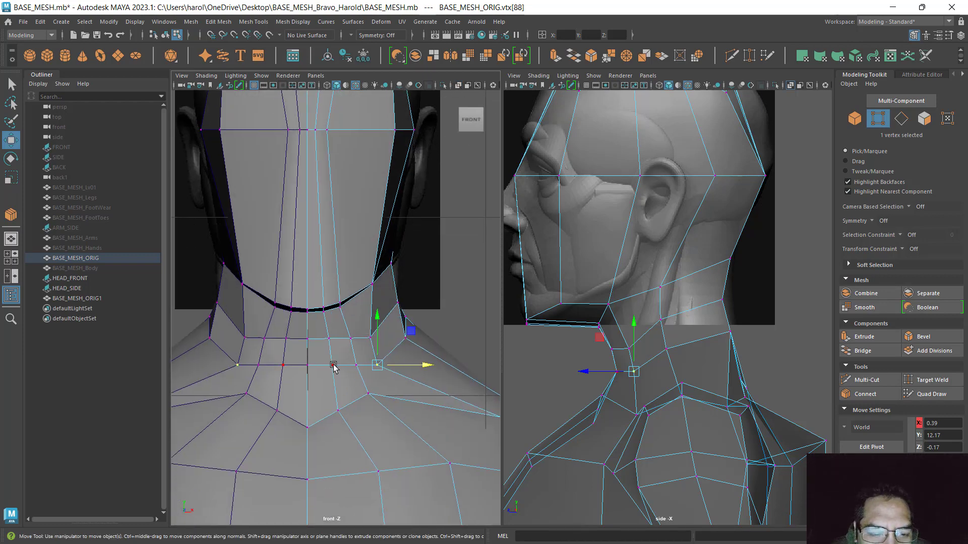
pyautogui.click(333, 365)
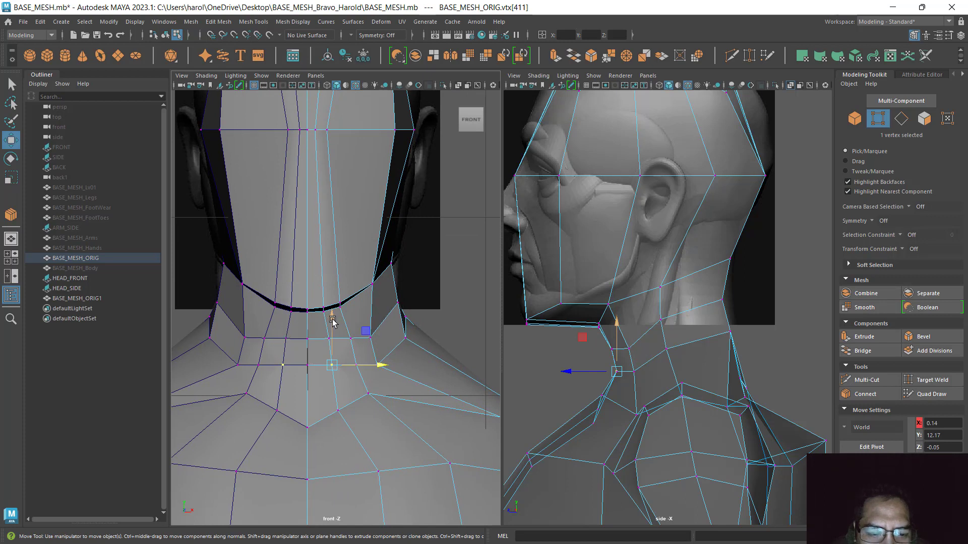
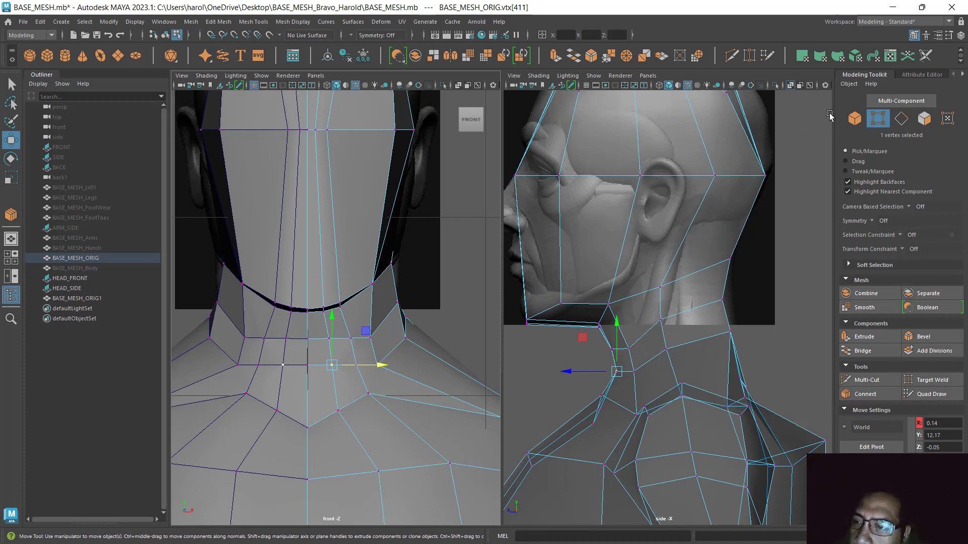
pyautogui.click(904, 250)
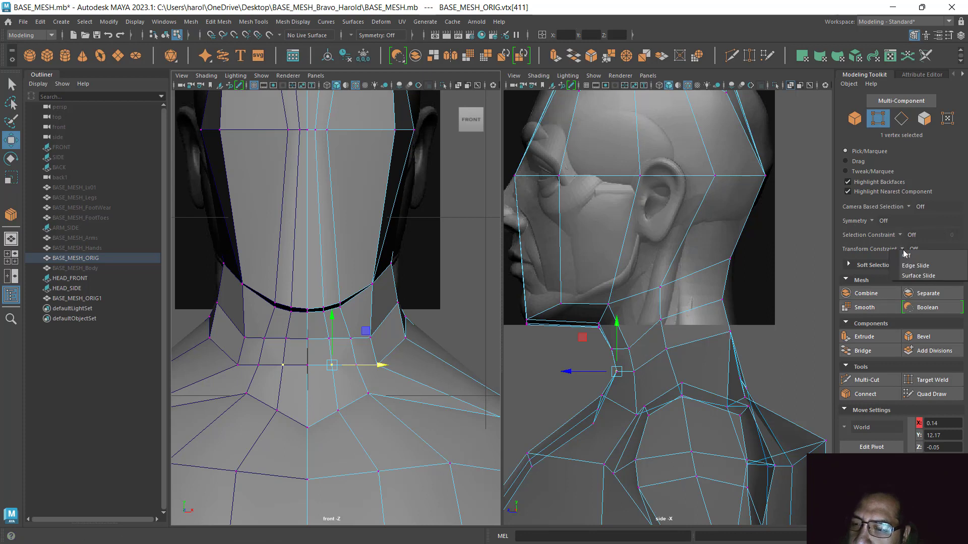
pyautogui.click(924, 270)
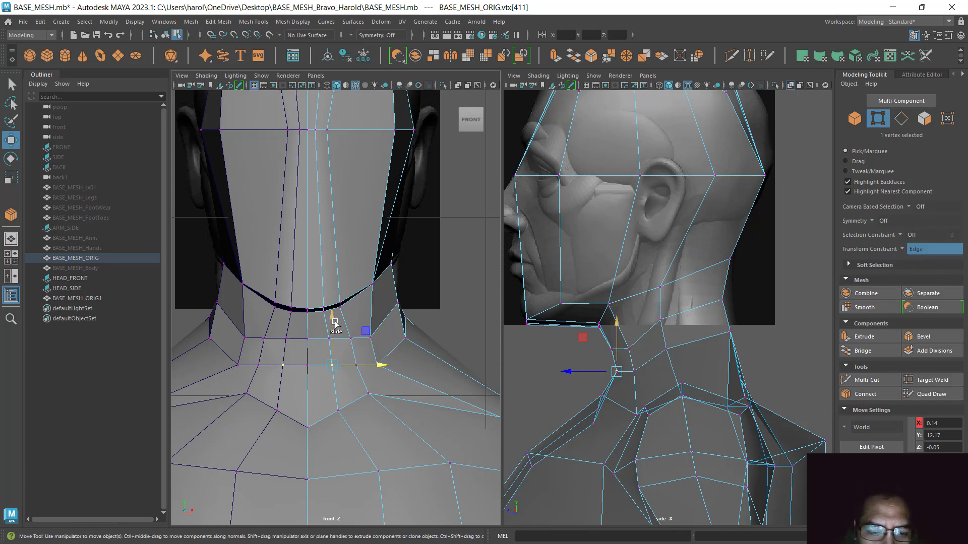
pyautogui.moveTo(335, 324); pyautogui.dragTo(361, 334)
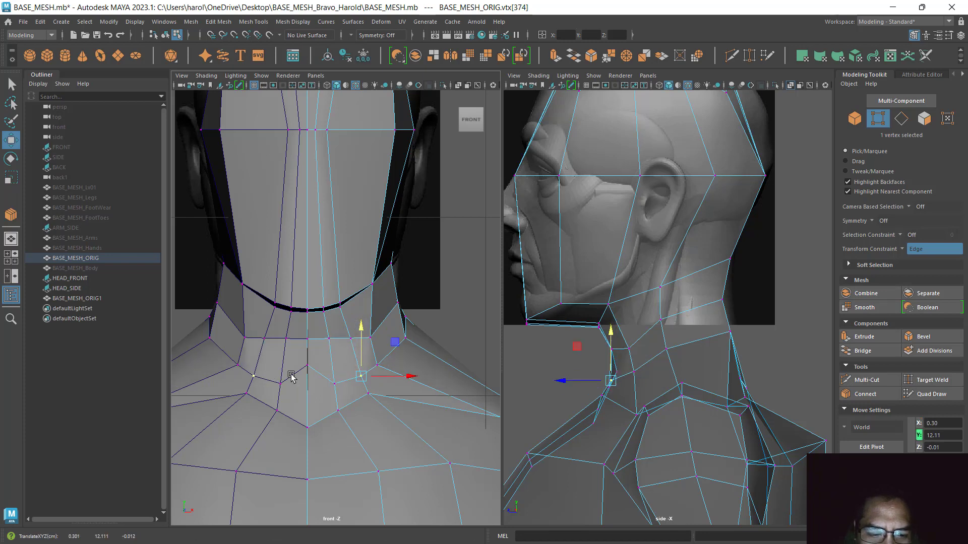
# - Try to slide the centre vertex of the lower front neck row along its edges, and undo the slides
pyautogui.click(307, 366)
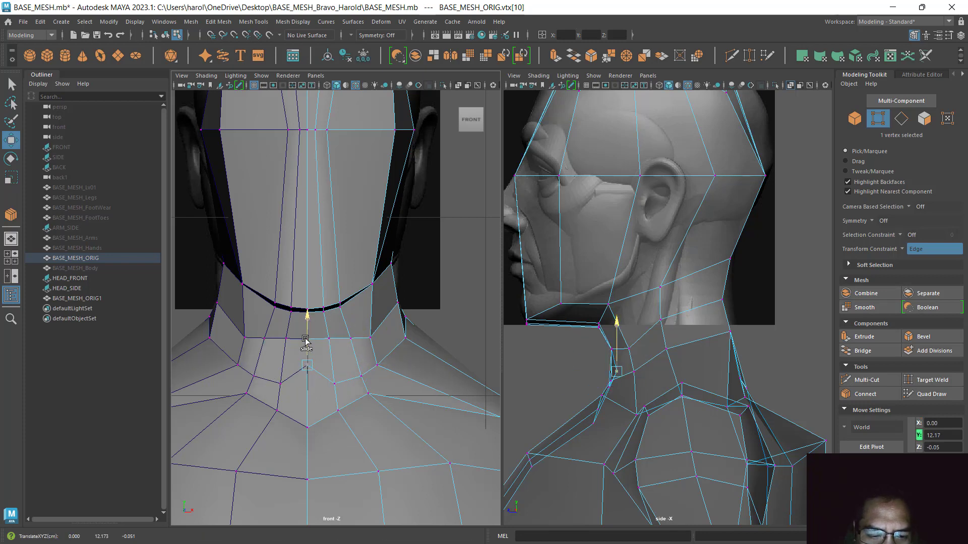
pyautogui.hotkey('ctrl', 'z')
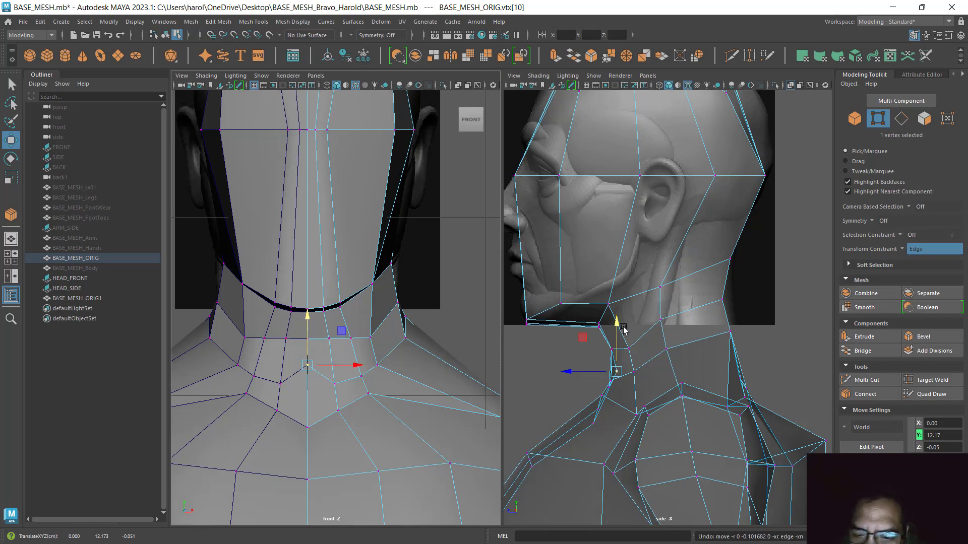
pyautogui.hotkey('ctrl', 'z')
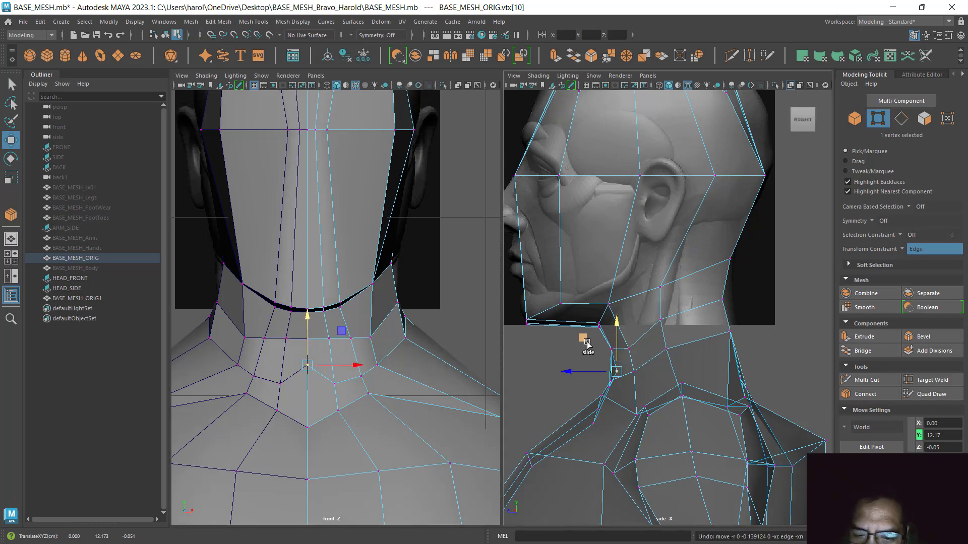
pyautogui.moveTo(564, 372); pyautogui.dragTo(519, 394)
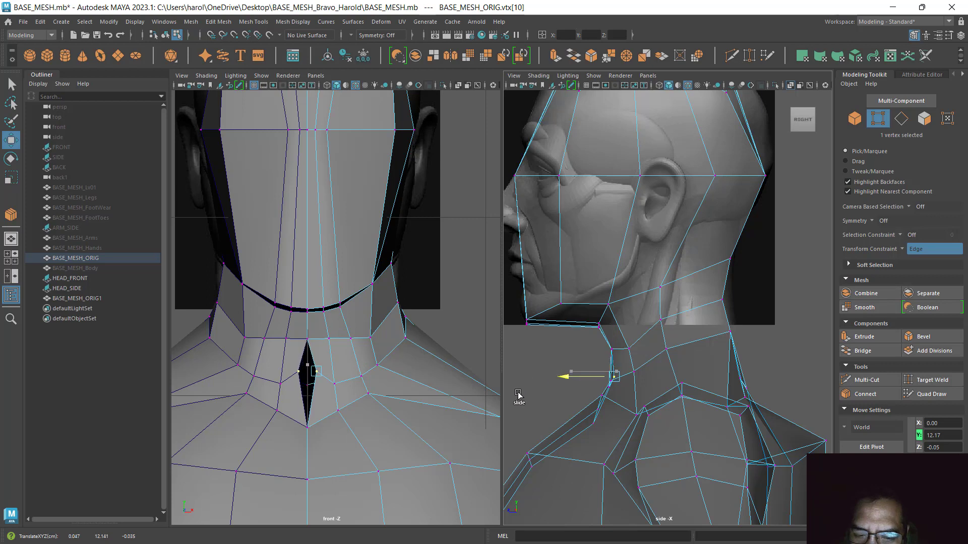
pyautogui.hotkey('ctrl', 'z')
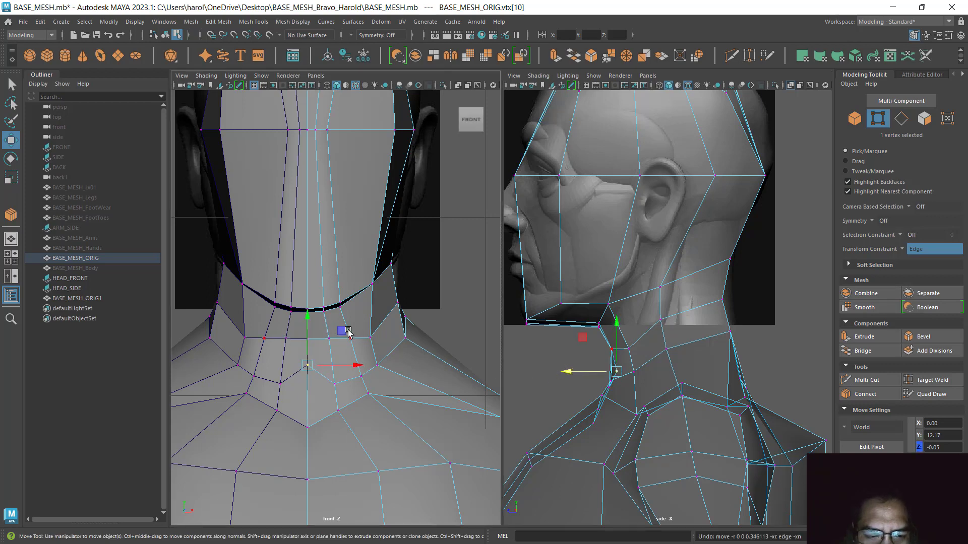
pyautogui.moveTo(348, 332); pyautogui.dragTo(340, 354)
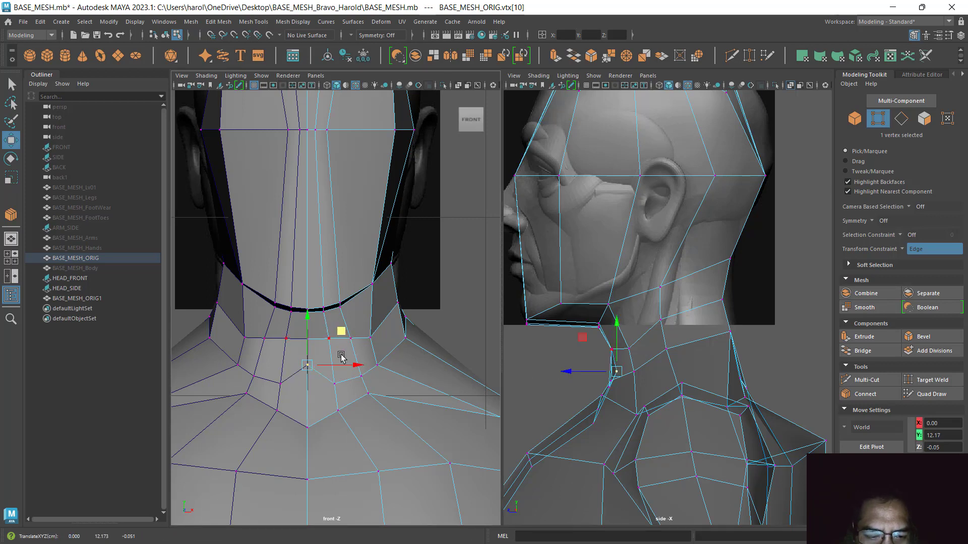
# - Turn the transform constraint off and move the centre front neck vertex down to Y about 12.05 and forward to Z about 0.00
pyautogui.click(902, 252)
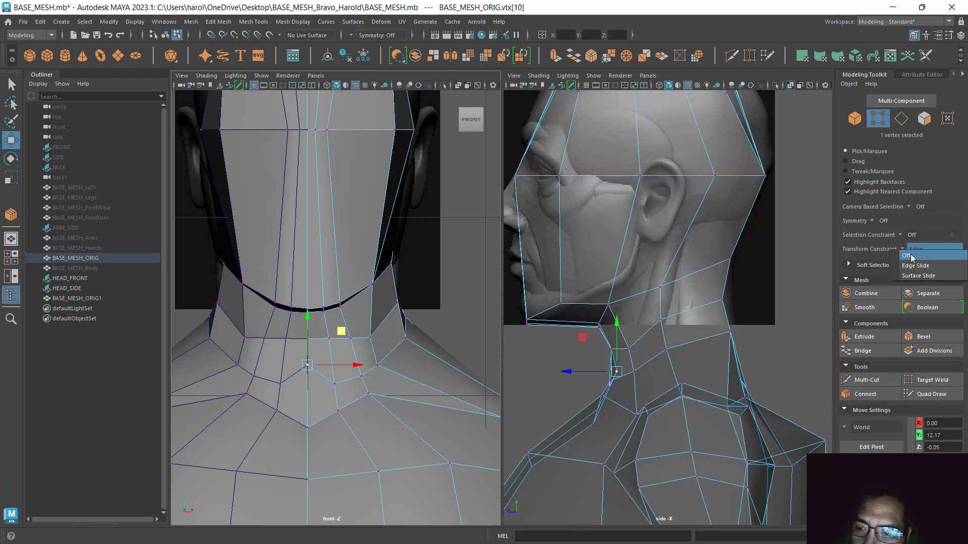
pyautogui.click(906, 256)
pyautogui.moveTo(311, 317); pyautogui.dragTo(319, 343)
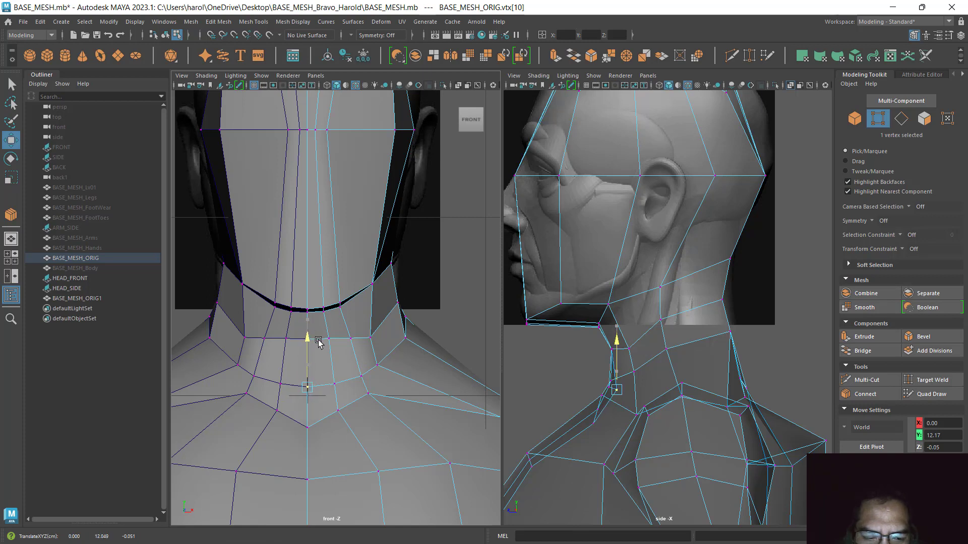
pyautogui.moveTo(567, 393); pyautogui.dragTo(565, 394)
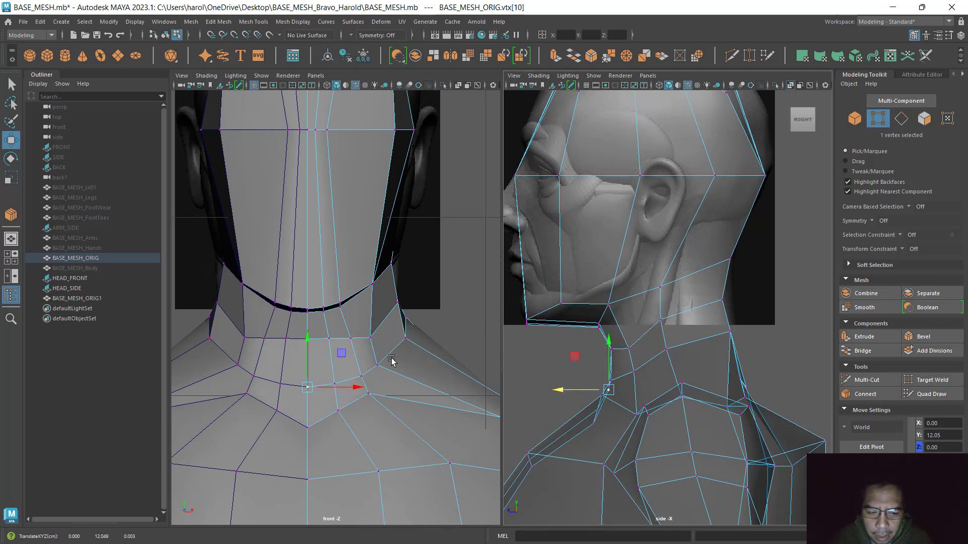
# - Replace the front view with the perspective view, framed closely on the neck
pyautogui.keyDown('alt'); pyautogui.moveTo(418, 331); pyautogui.dragTo(437, 404, button='middle'); pyautogui.keyUp('alt')
pyautogui.keyDown('shift'); pyautogui.rightClick(443, 330); pyautogui.keyUp('shift')
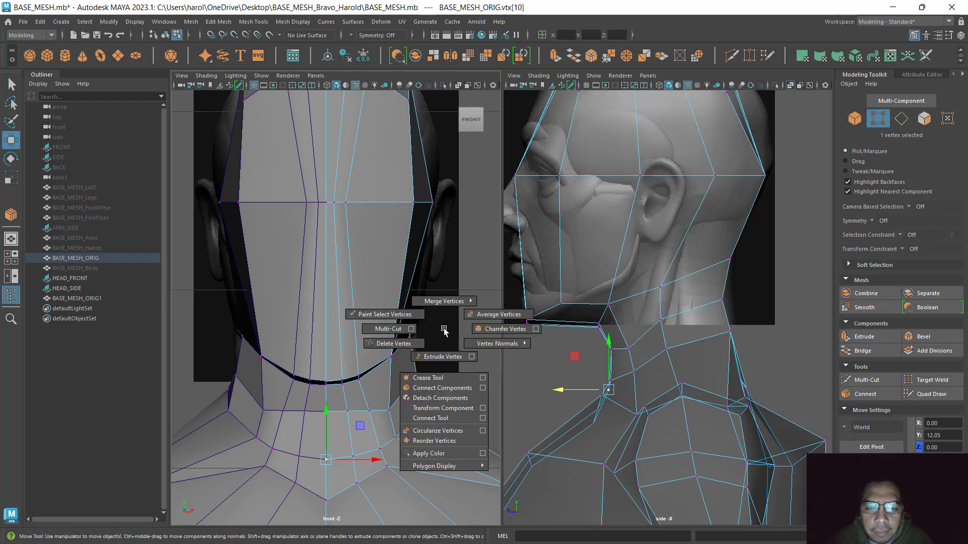
pyautogui.press('space')
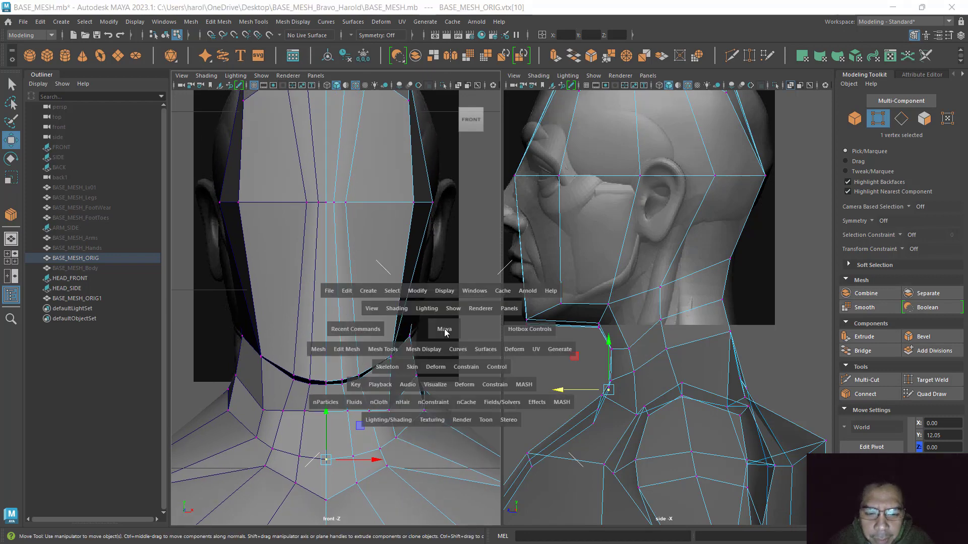
pyautogui.moveTo(444, 331); pyautogui.dragTo(448, 358)
pyautogui.press('space')
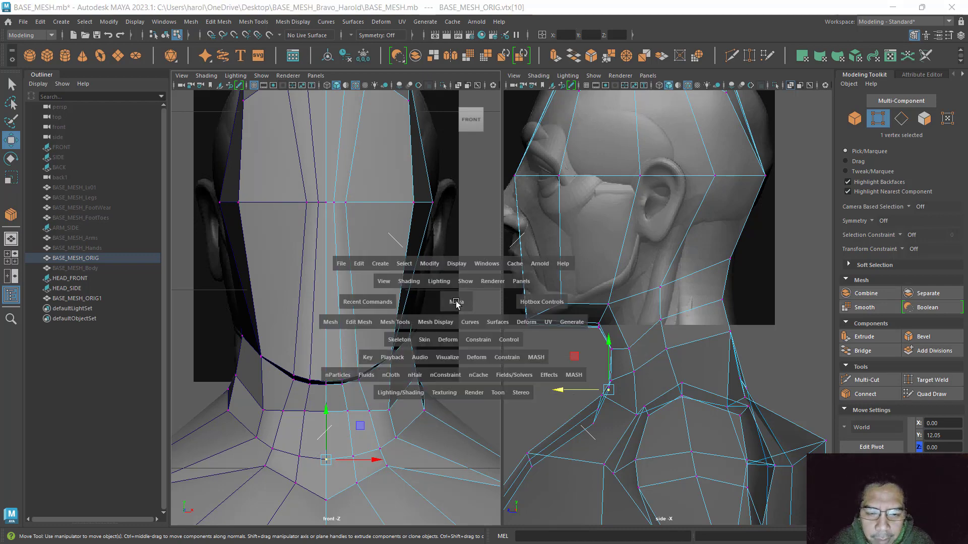
pyautogui.moveTo(455, 302); pyautogui.dragTo(363, 288)
pyautogui.scroll(7, 362, 288)
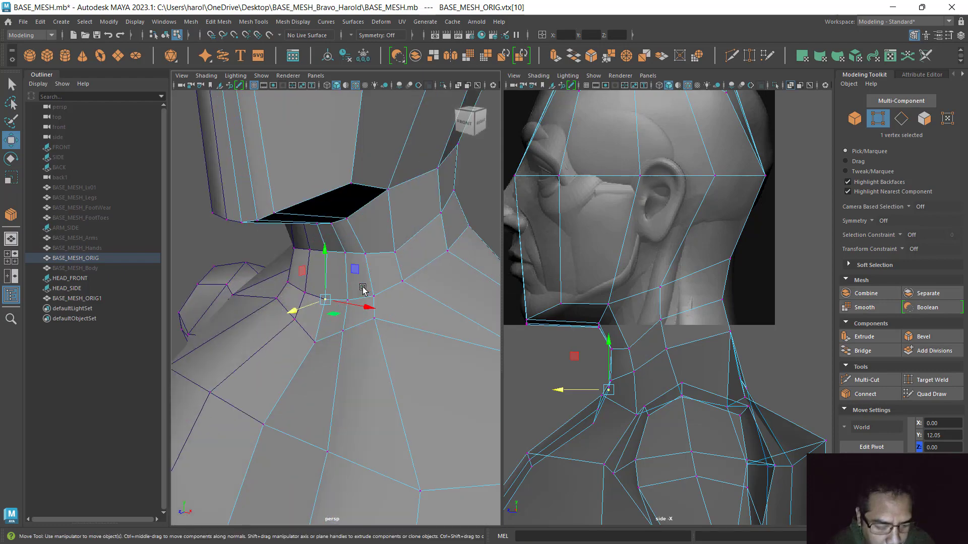
# - Preview the neck with mesh smoothing, return to the unsmoothed display, and inspect the head and shoulders from the side
pyautogui.press('3')
pyautogui.keyDown('alt'); pyautogui.moveTo(378, 280); pyautogui.dragTo(272, 275); pyautogui.keyUp('alt')
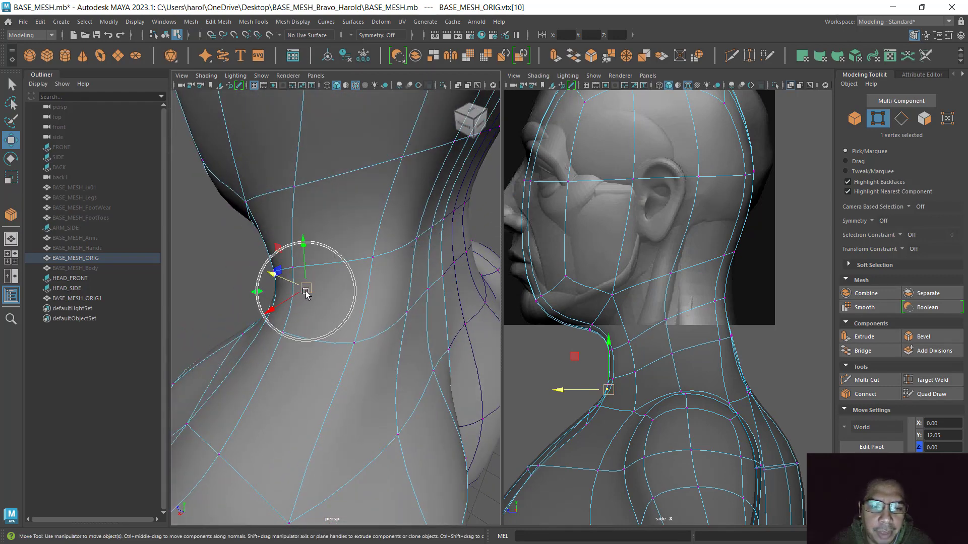
pyautogui.press('1')
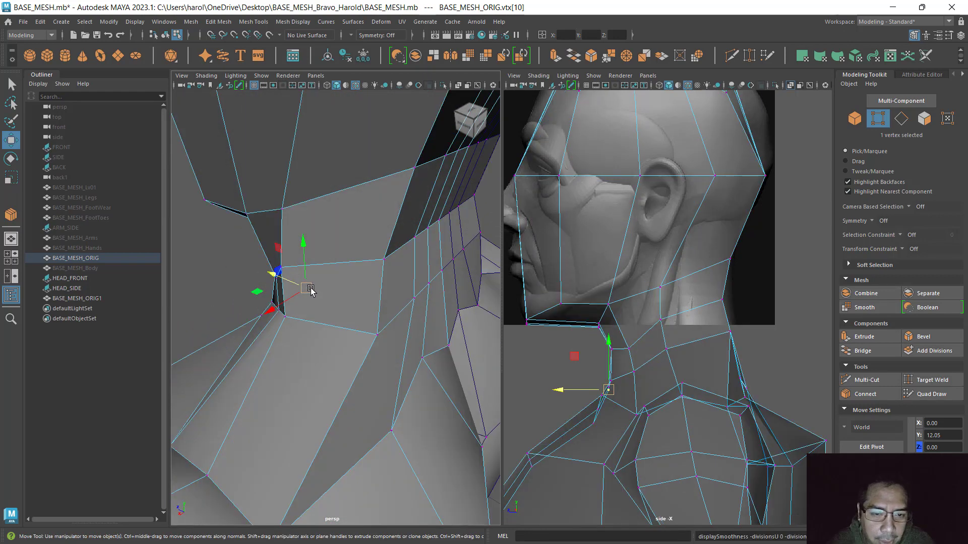
pyautogui.scroll(-8, 366, 289)
pyautogui.moveTo(361, 290)
pyautogui.keyDown('alt'); pyautogui.mouseDown()
pyautogui.moveTo(374, 278)
pyautogui.moveTo(366, 272)
pyautogui.mouseUp(); pyautogui.keyUp('alt')
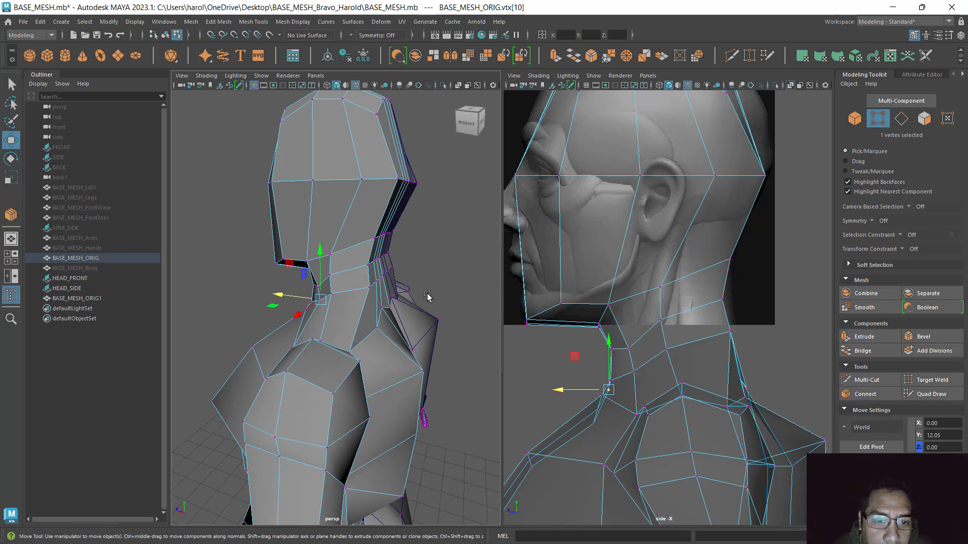
pyautogui.keyDown('alt'); pyautogui.moveTo(356, 295); pyautogui.dragTo(386, 297); pyautogui.keyUp('alt')
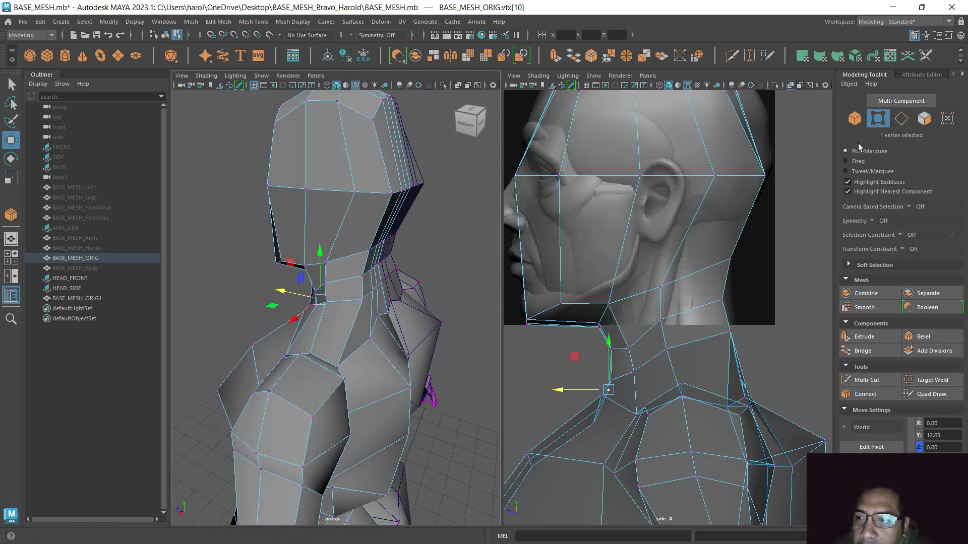
# - Switch to edge editing and move the two stacked outer edges at the back of the upper neck forward to Z about -0.66
pyautogui.click(901, 119)
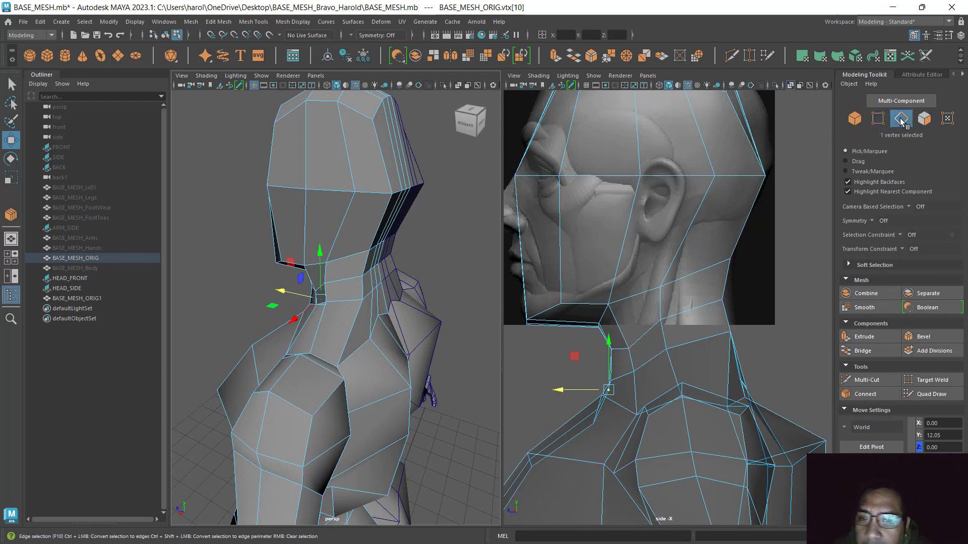
pyautogui.click(364, 287)
pyautogui.keyDown('alt'); pyautogui.moveTo(367, 259); pyautogui.dragTo(313, 262); pyautogui.keyUp('alt')
pyautogui.keyDown('shift'); pyautogui.click(314, 256); pyautogui.keyUp('shift')
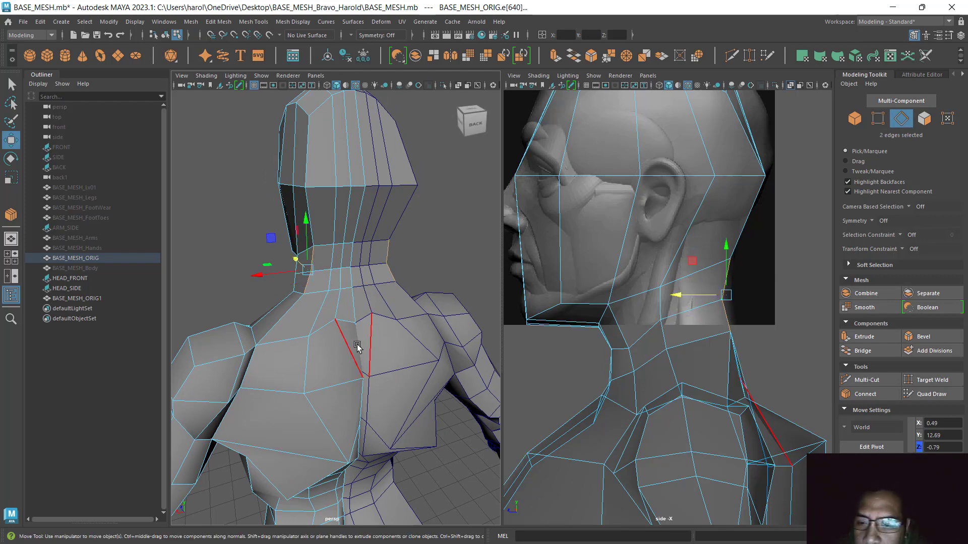
pyautogui.keyDown('alt'); pyautogui.moveTo(358, 345); pyautogui.dragTo(459, 356); pyautogui.keyUp('alt')
pyautogui.moveTo(692, 295); pyautogui.dragTo(674, 300)
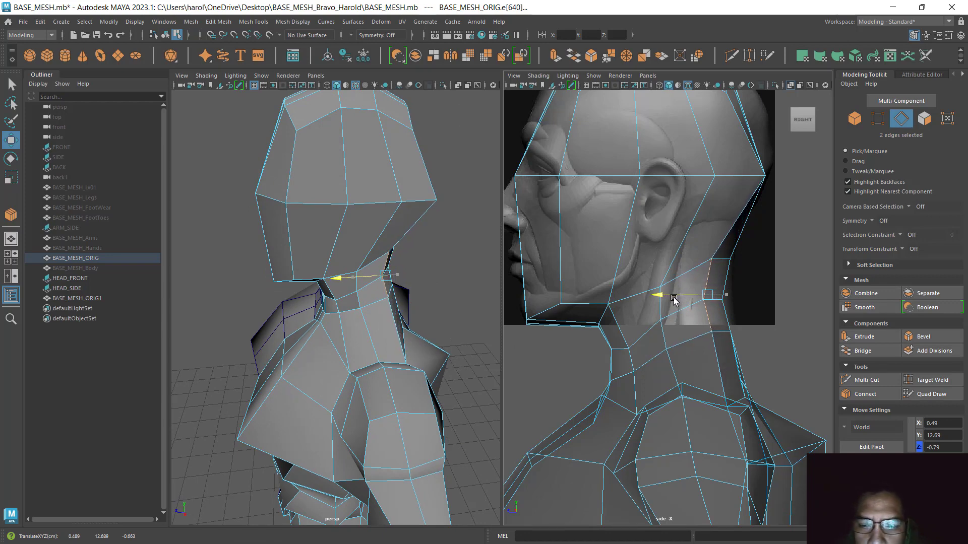
pyautogui.keyDown('alt'); pyautogui.moveTo(471, 334); pyautogui.dragTo(285, 302); pyautogui.keyUp('alt')
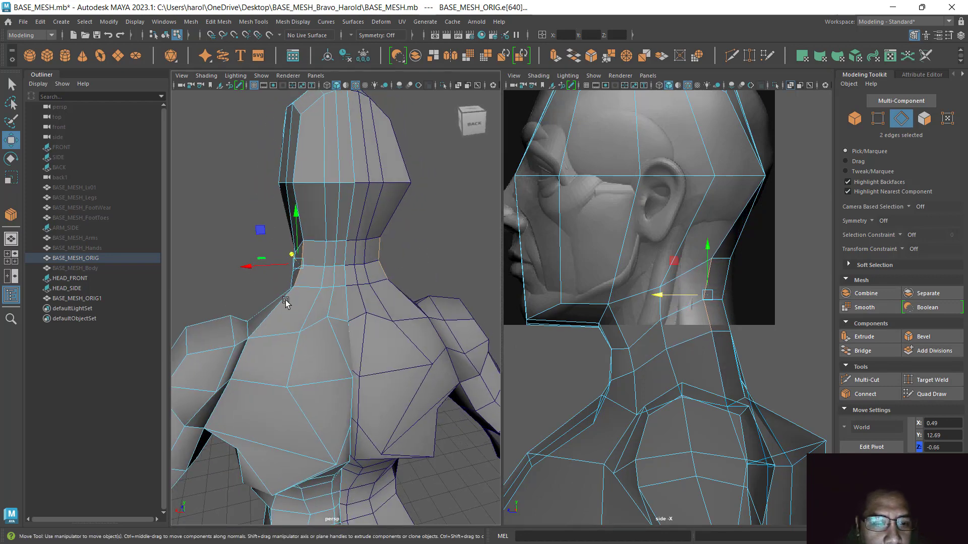
# - Try moving the two upper back neck edges inward to X about 0.42, preview the smoothed mesh, and undo the last two edge moves
pyautogui.moveTo(249, 269); pyautogui.dragTo(380, 331)
pyautogui.press('3')
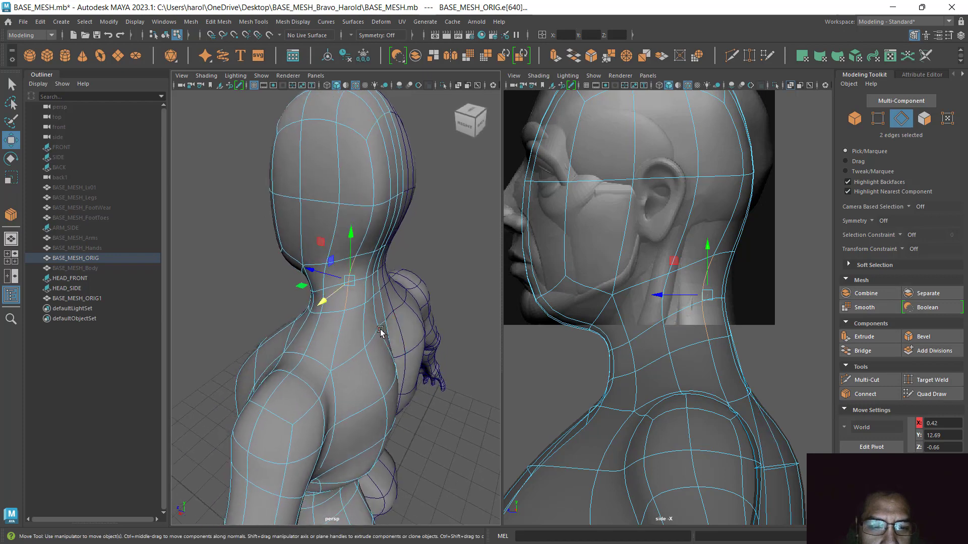
pyautogui.hotkey('ctrl', 'z')
pyautogui.hotkey('ctrl', 'z')
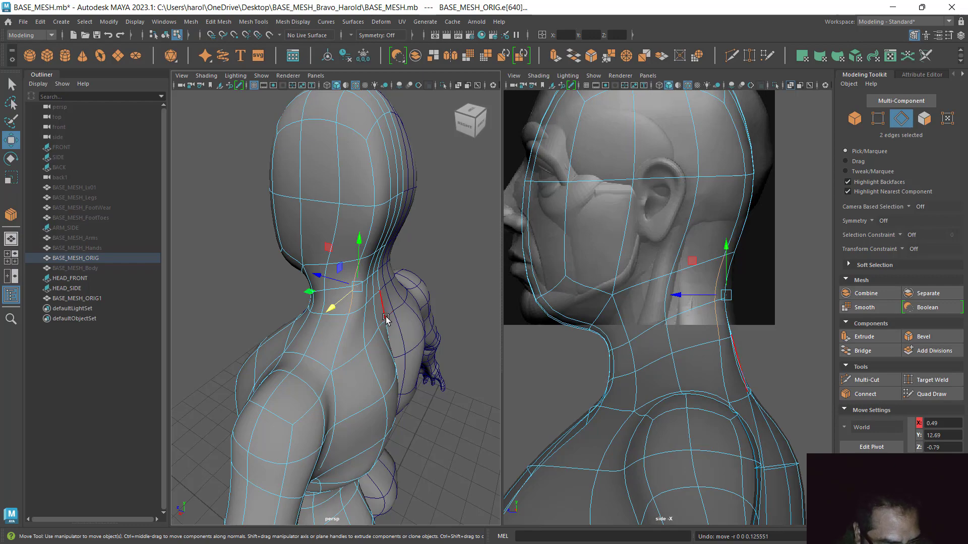
# - Show the smoothed mesh with its control cage and move the two selected neck edges to X about 0.46 and Z about -0.69
pyautogui.press('2')
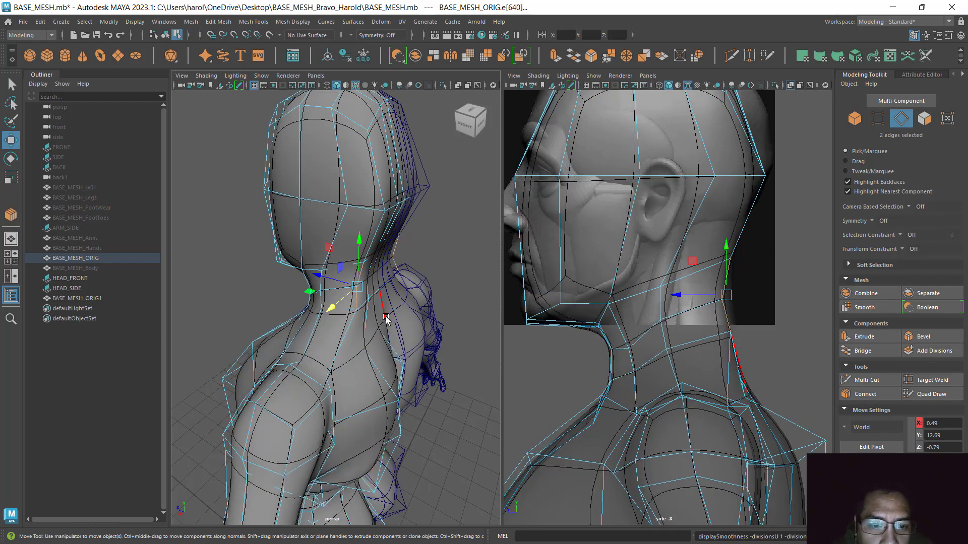
pyautogui.keyDown('alt'); pyautogui.moveTo(370, 313); pyautogui.dragTo(407, 251); pyautogui.keyUp('alt')
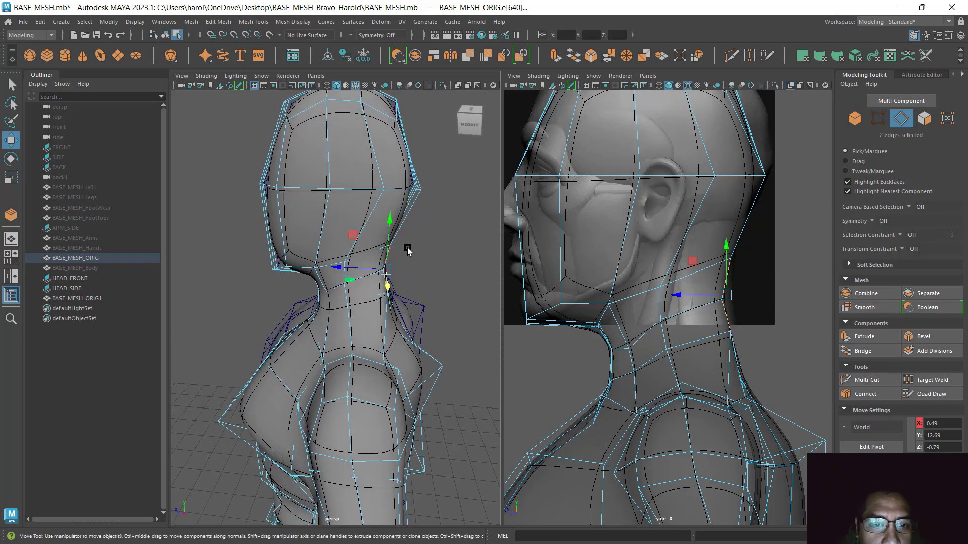
pyautogui.keyDown('alt'); pyautogui.moveTo(385, 283); pyautogui.dragTo(341, 288); pyautogui.keyUp('alt')
pyautogui.moveTo(363, 328)
pyautogui.keyDown('alt'); pyautogui.mouseDown()
pyautogui.moveTo(408, 356)
pyautogui.moveTo(398, 346)
pyautogui.moveTo(324, 337)
pyautogui.moveTo(348, 334)
pyautogui.mouseUp(); pyautogui.keyUp('alt')
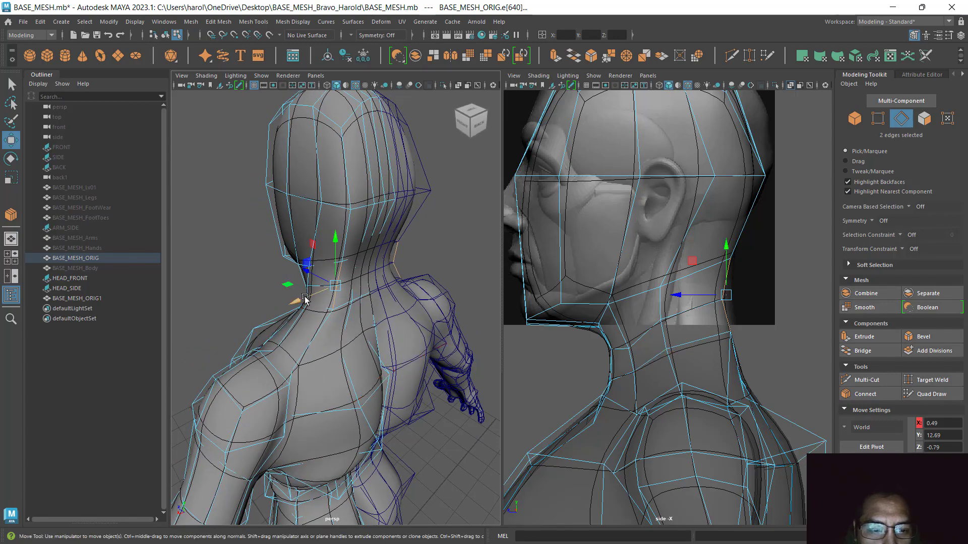
pyautogui.moveTo(305, 299); pyautogui.dragTo(313, 295)
pyautogui.keyDown('alt'); pyautogui.moveTo(323, 330); pyautogui.dragTo(352, 327); pyautogui.keyUp('alt')
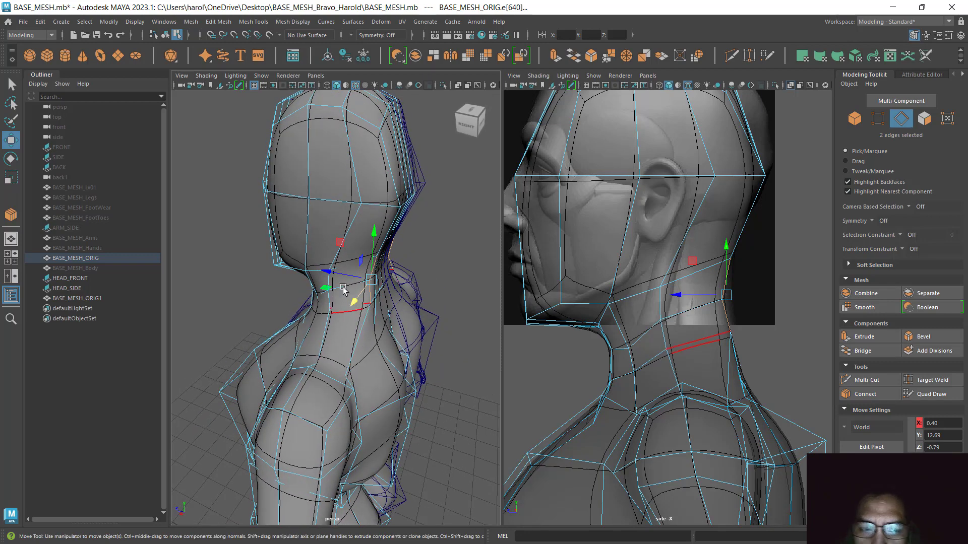
pyautogui.moveTo(337, 275); pyautogui.dragTo(318, 301)
pyautogui.keyDown('alt'); pyautogui.moveTo(319, 301); pyautogui.dragTo(371, 302); pyautogui.keyUp('alt')
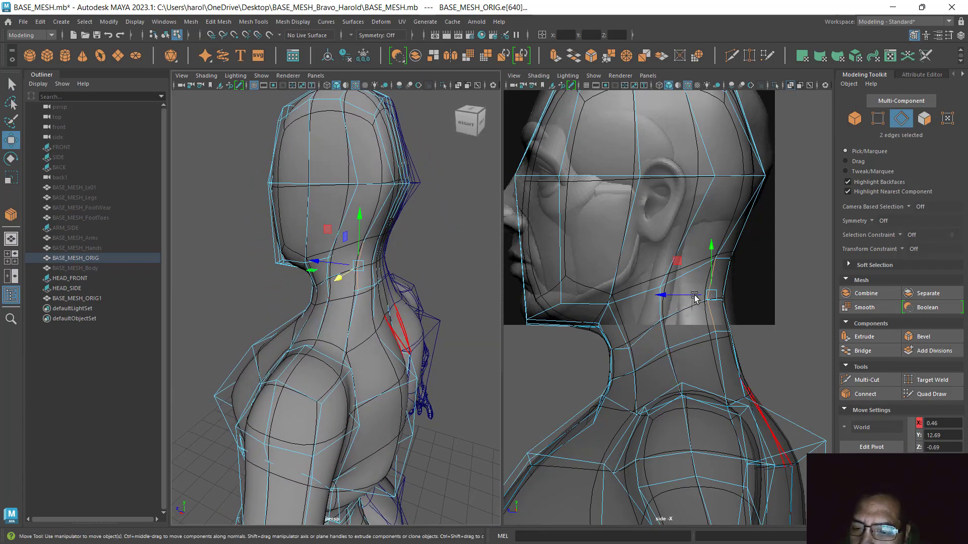
# - Clear the edge selection, make BASE_MESH_ORIG the edited mesh again, and switch it to vertex editing
pyautogui.click(878, 120)
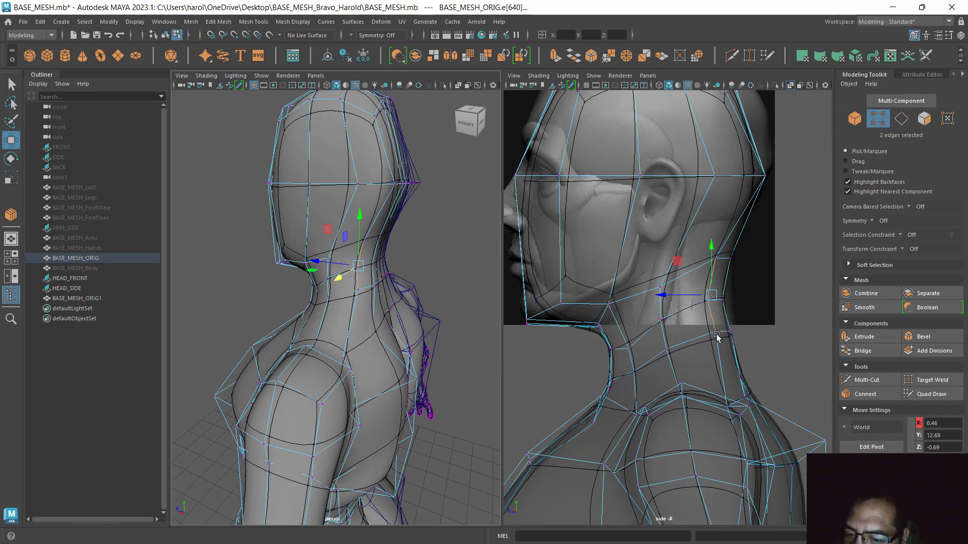
pyautogui.press('ctrl')
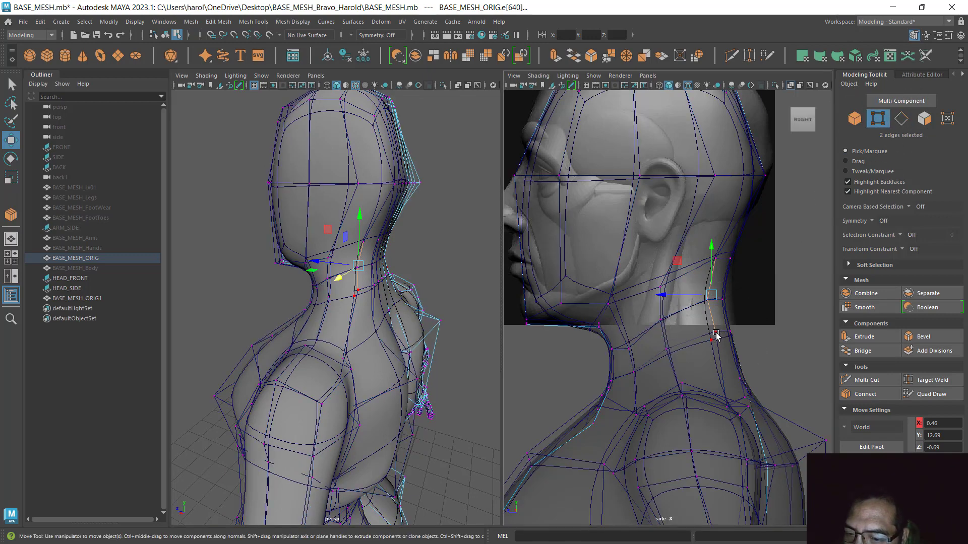
pyautogui.click(773, 320)
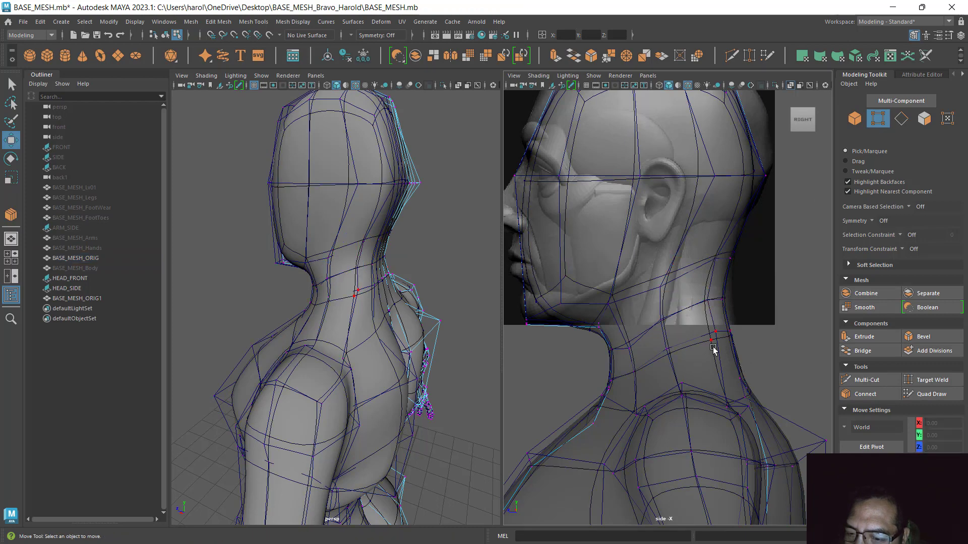
pyautogui.keyDown('alt'); pyautogui.moveTo(436, 272); pyautogui.dragTo(403, 262); pyautogui.keyUp('alt')
pyautogui.press('ctrl')
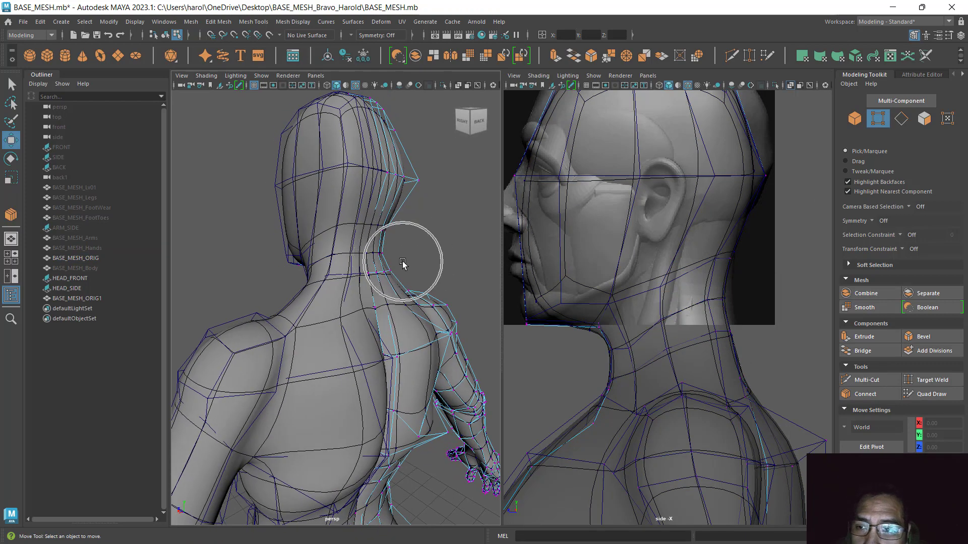
pyautogui.click(857, 116)
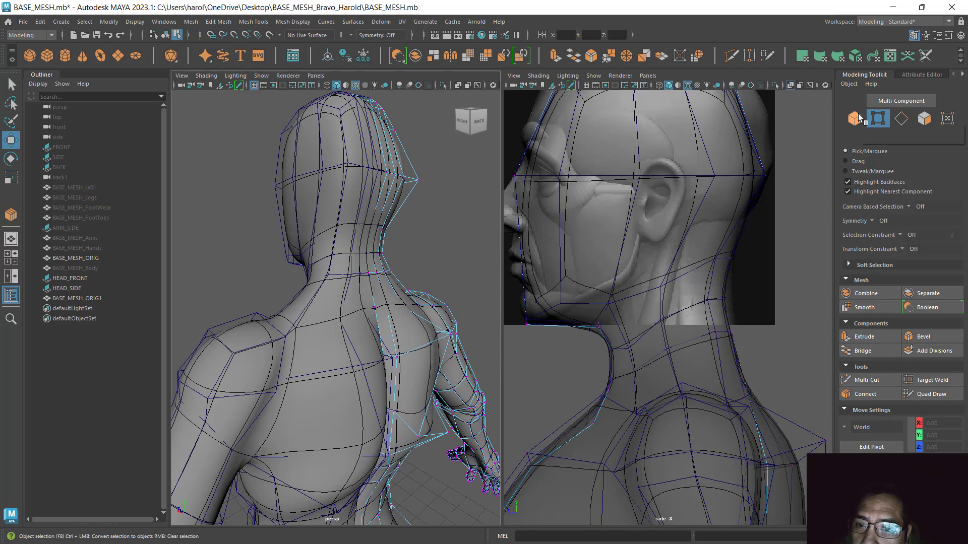
pyautogui.click(309, 339)
pyautogui.click(883, 122)
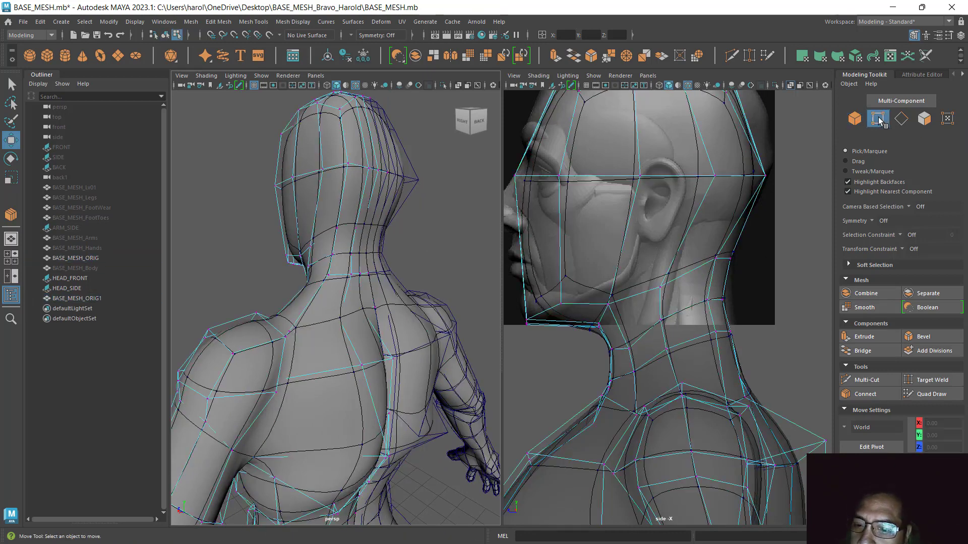
# - Move the outer back neck vertex just below the side reference image forward to Z about -0.65
pyautogui.click(717, 334)
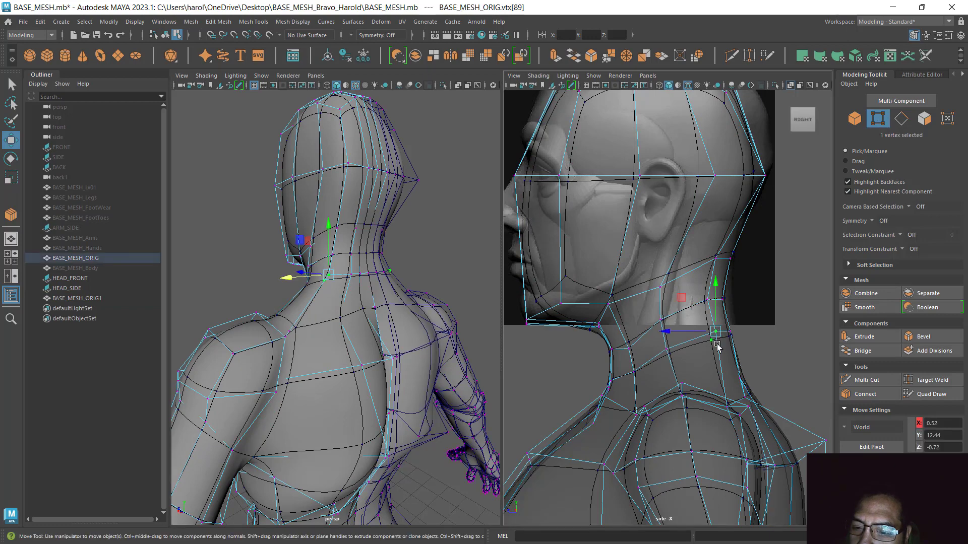
pyautogui.moveTo(714, 335); pyautogui.dragTo(673, 337)
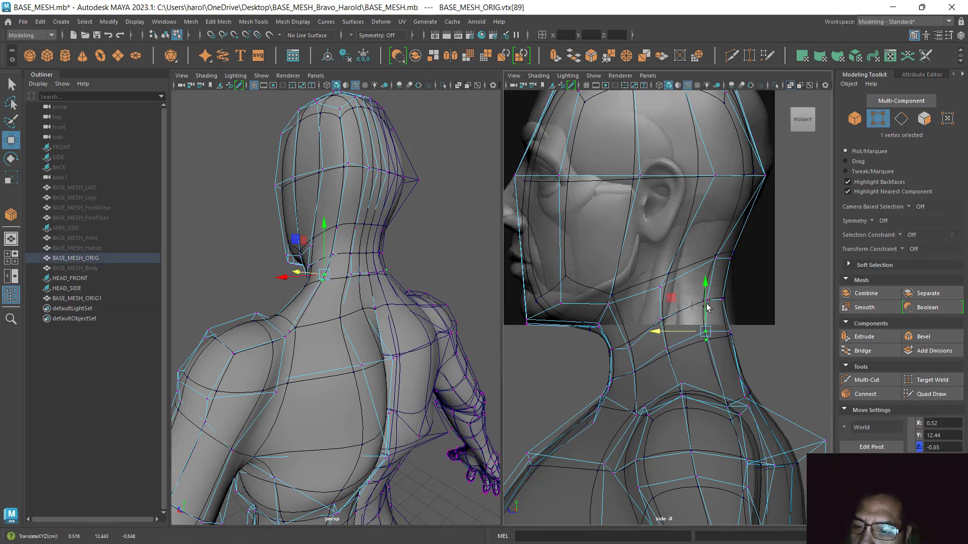
pyautogui.click(823, 302)
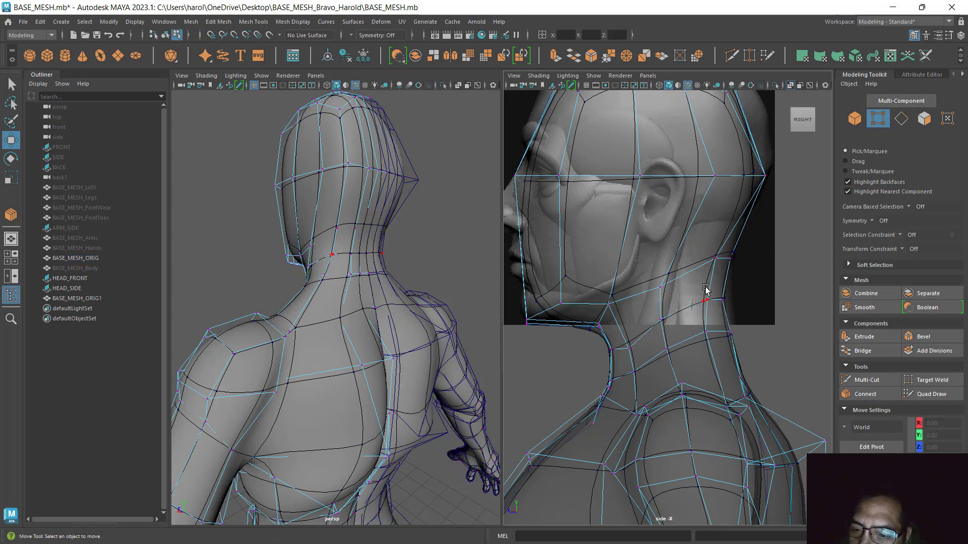
pyautogui.click(708, 335)
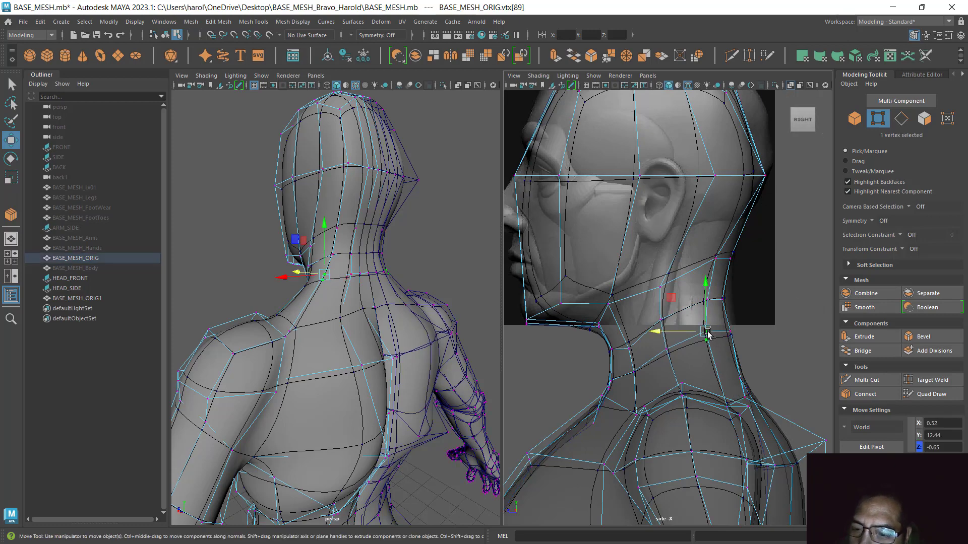
pyautogui.click(668, 334)
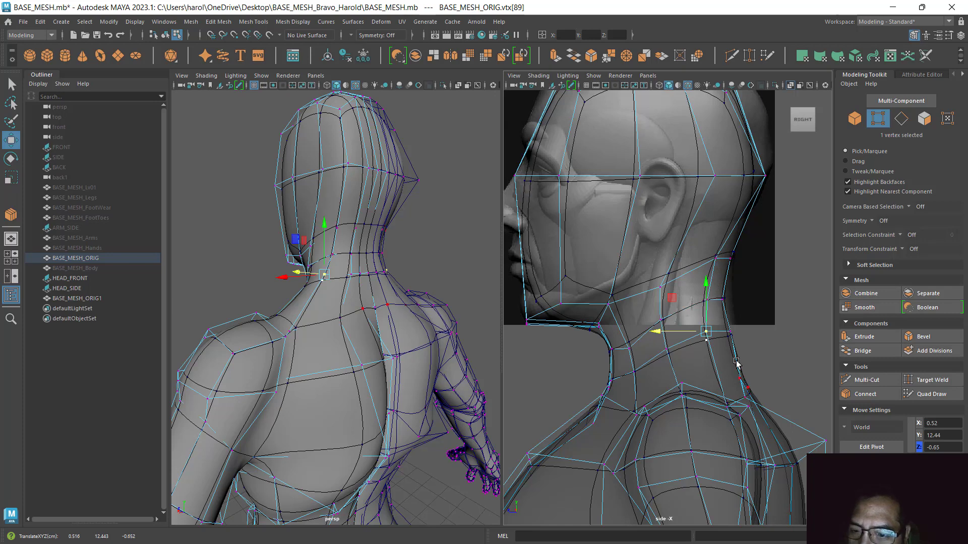
# - Raise the side neck vertex below the ear to Y about 12.81 and save the scene
pyautogui.click(669, 292)
pyautogui.moveTo(660, 252); pyautogui.dragTo(662, 241)
pyautogui.hotkey('ctrl', 's')
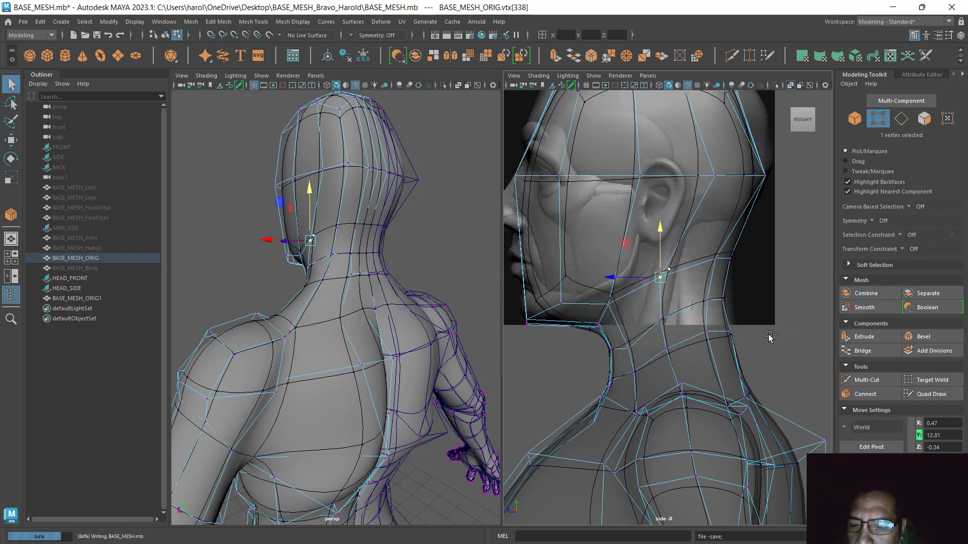
# - Raise the neck vertex behind the throat to Y about 12.41 and set the outer back neck vertex to Z about -0.68
pyautogui.click(630, 349)
pyautogui.moveTo(629, 314); pyautogui.dragTo(629, 300)
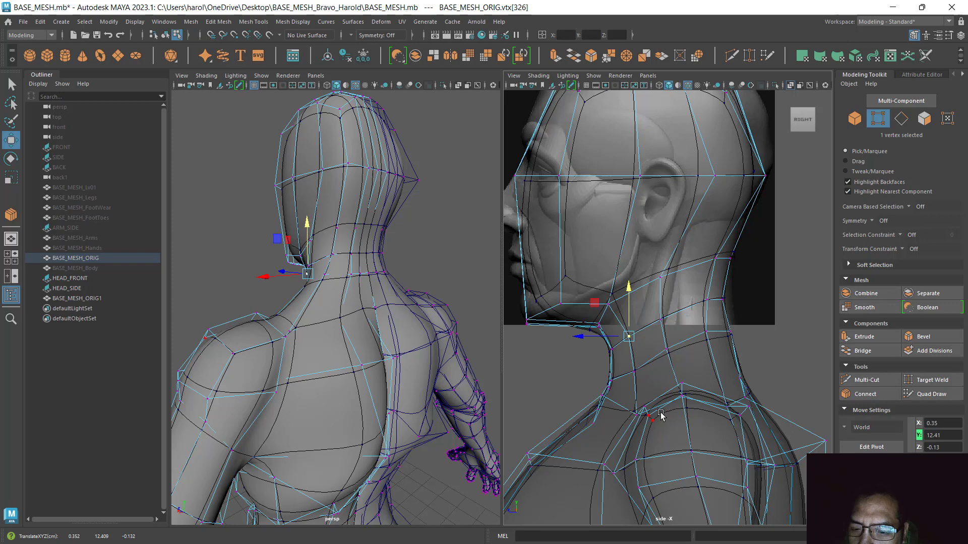
pyautogui.click(635, 373)
pyautogui.moveTo(635, 333); pyautogui.dragTo(674, 334)
pyautogui.click(707, 330)
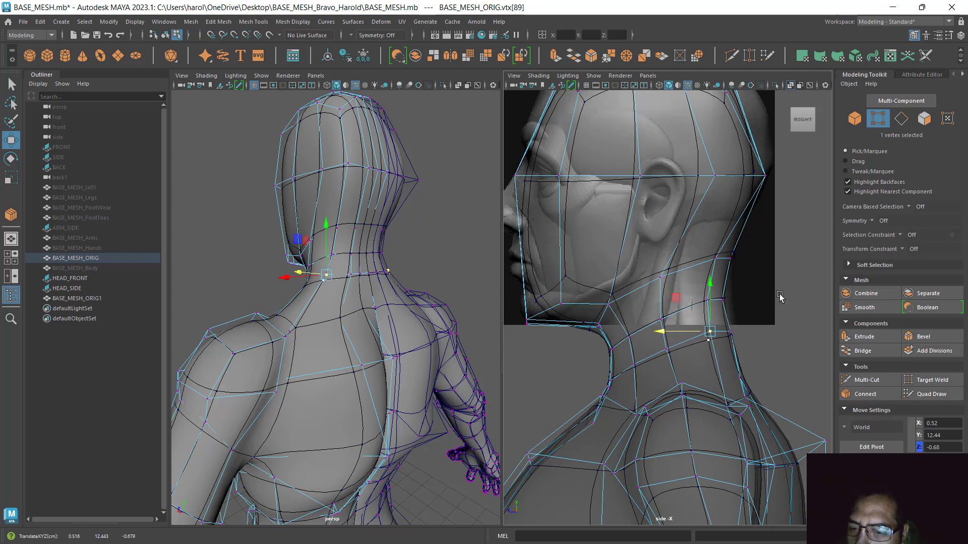
# - Move the upper back neck vertex at X 0.22 backward to Z about -0.80
pyautogui.click(723, 300)
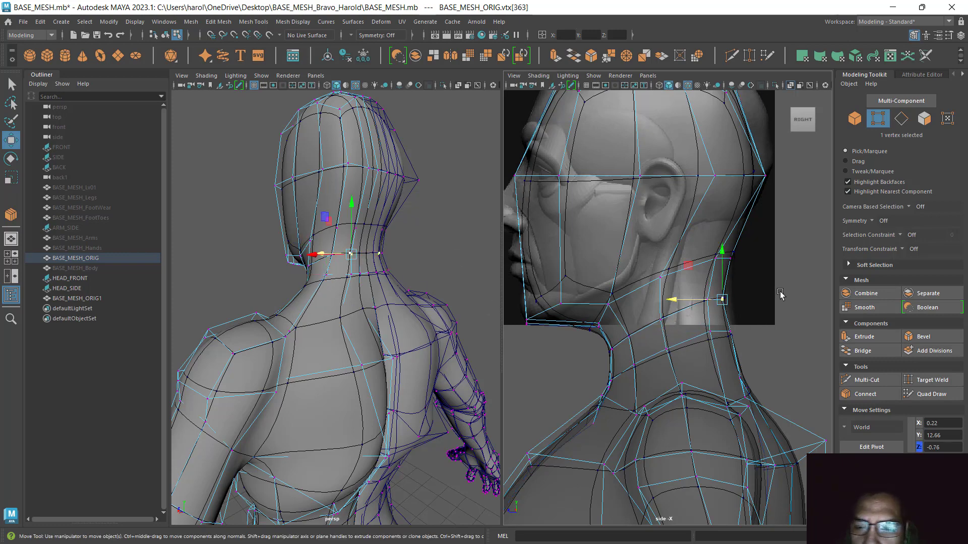
pyautogui.keyDown('alt'); pyautogui.moveTo(781, 294); pyautogui.dragTo(687, 295); pyautogui.keyUp('alt')
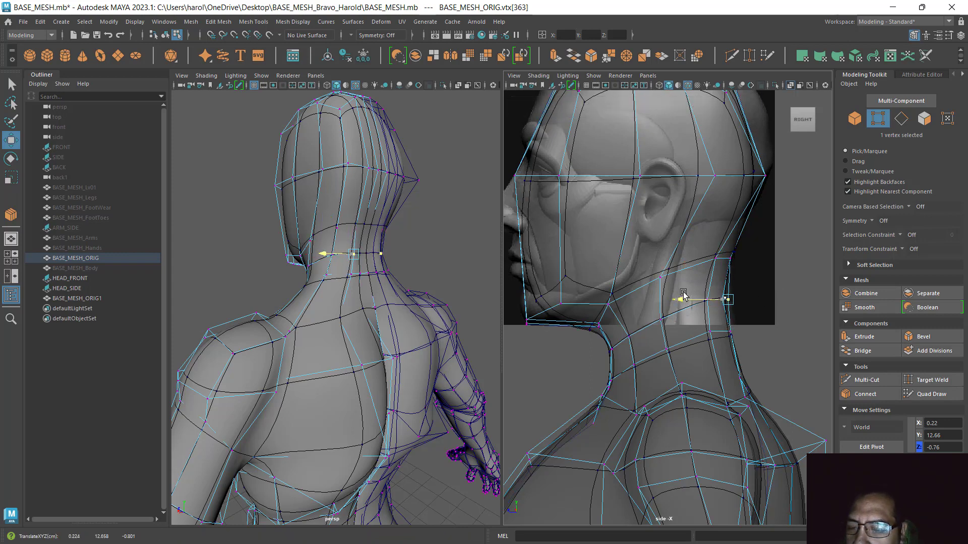
pyautogui.keyDown('alt'); pyautogui.moveTo(316, 278); pyautogui.dragTo(267, 283); pyautogui.keyUp('alt')
pyautogui.scroll(4, 366, 261)
pyautogui.scroll(3, 366, 261)
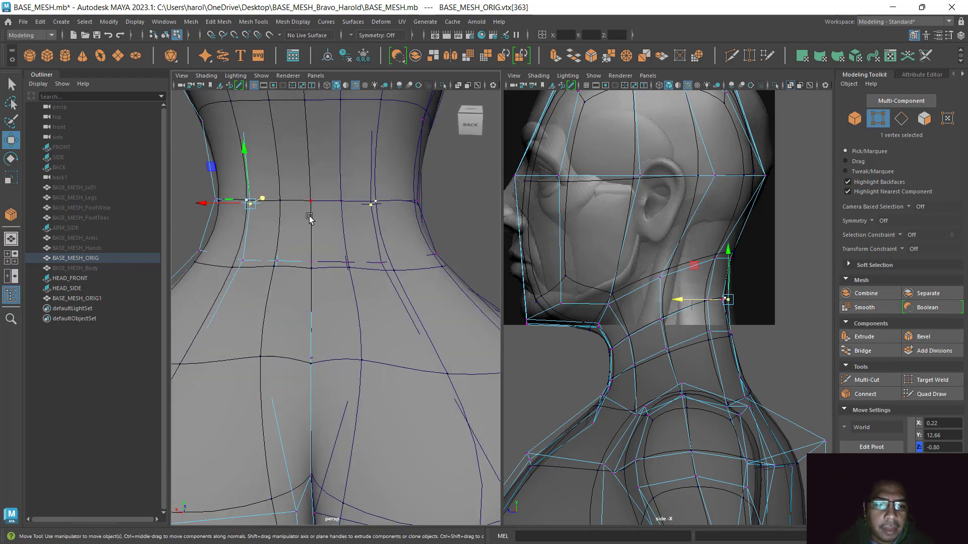
# - Align the neighbouring upper back neck vertex, nearer the centre line at X 0.11, to Z about -0.80
pyautogui.click(285, 201)
pyautogui.keyDown('alt'); pyautogui.moveTo(339, 253); pyautogui.dragTo(386, 276); pyautogui.keyUp('alt')
pyautogui.moveTo(347, 269); pyautogui.dragTo(353, 277, button='middle')
pyautogui.keyDown('alt'); pyautogui.moveTo(423, 273); pyautogui.dragTo(404, 256); pyautogui.keyUp('alt')
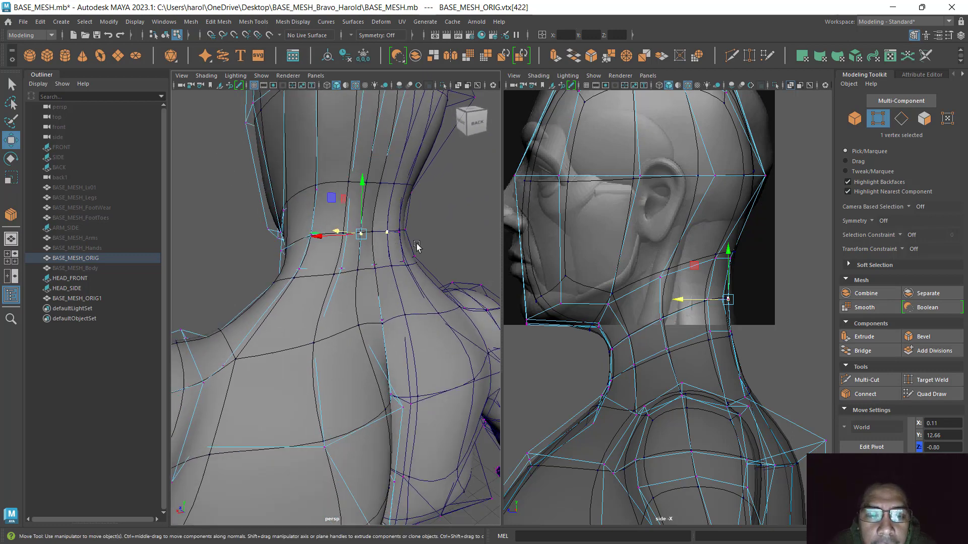
pyautogui.keyDown('alt'); pyautogui.moveTo(417, 245); pyautogui.dragTo(459, 284); pyautogui.keyUp('alt')
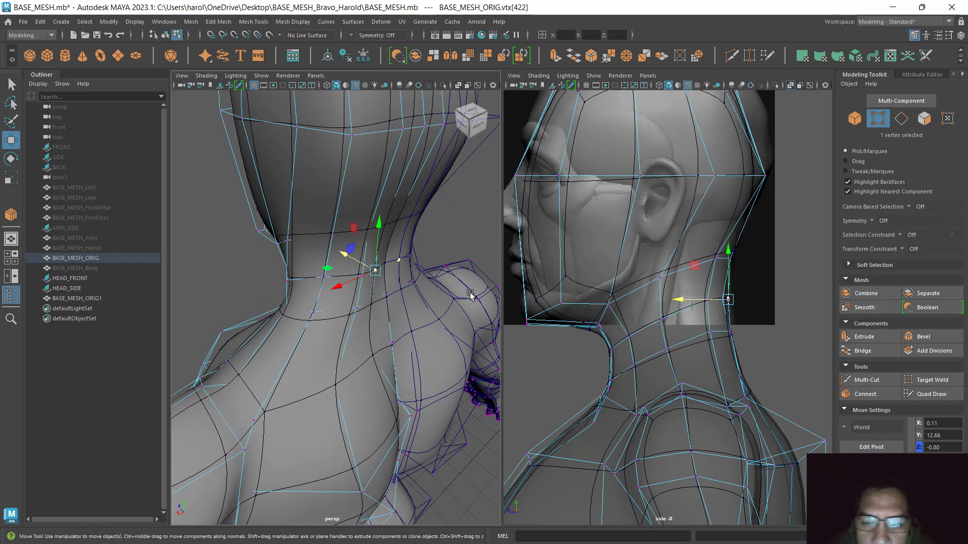
# - Move the centre vertex of the same upper back neck row to Z about -0.80 and save the scene
pyautogui.keyDown('alt'); pyautogui.moveTo(720, 285); pyautogui.dragTo(767, 324, button='right'); pyautogui.keyUp('alt')
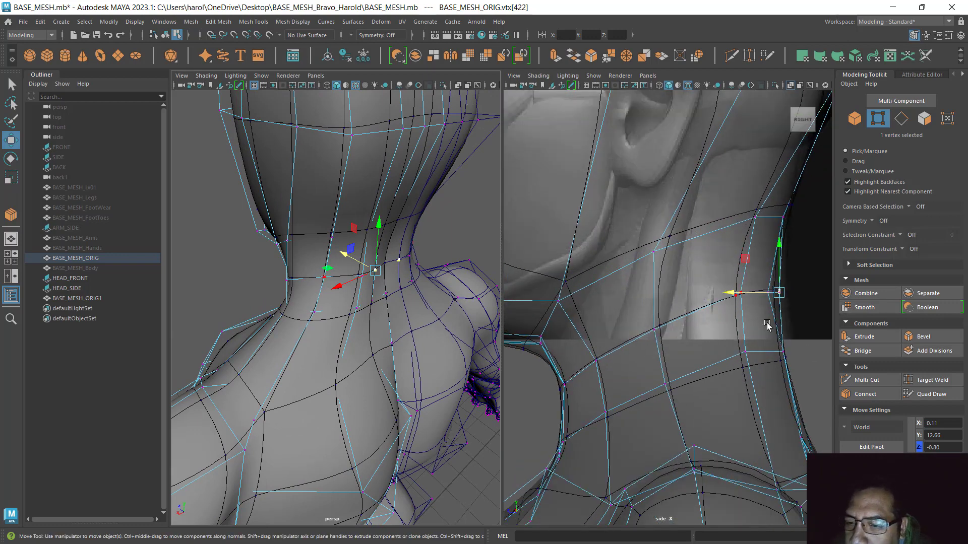
pyautogui.click(820, 316)
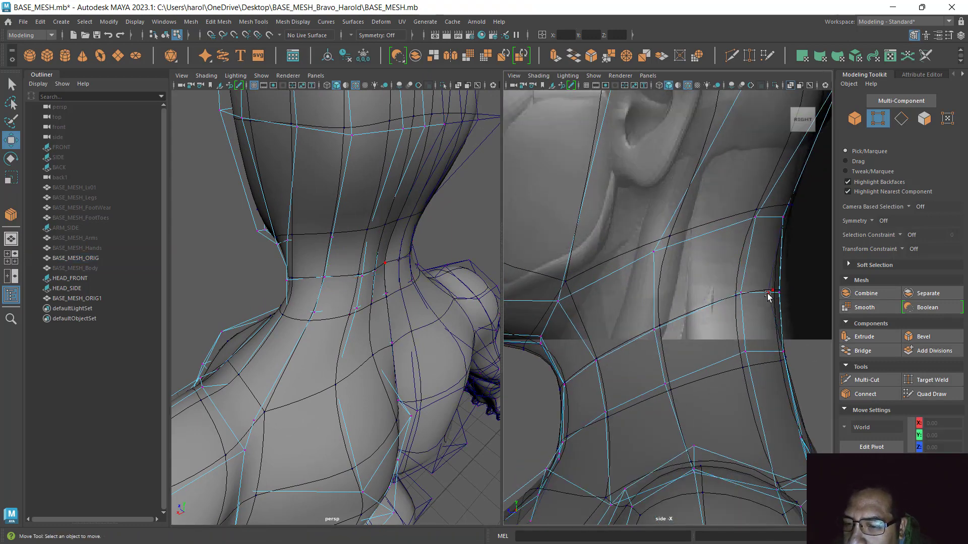
pyautogui.click(767, 294)
pyautogui.moveTo(347, 248); pyautogui.dragTo(351, 253)
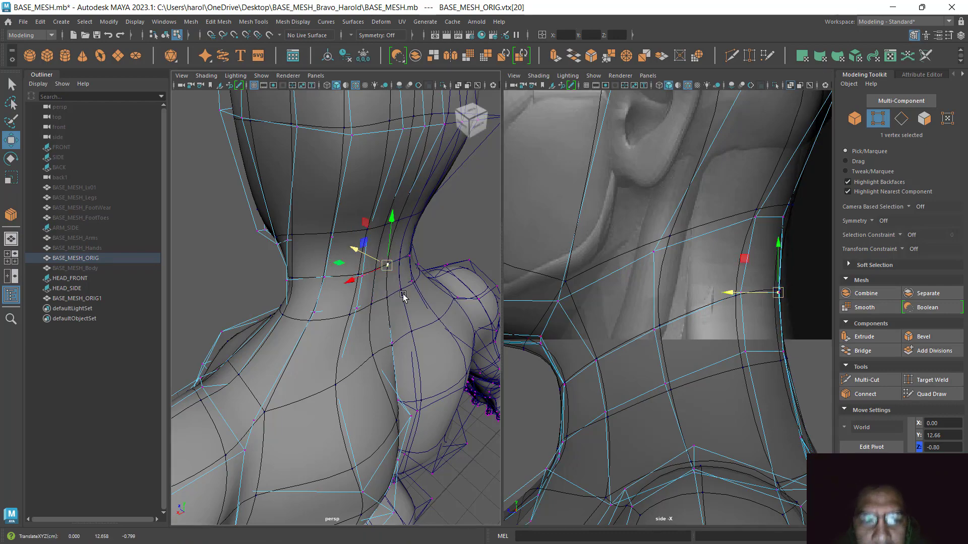
pyautogui.keyDown('alt'); pyautogui.moveTo(401, 298); pyautogui.dragTo(423, 314); pyautogui.keyUp('alt')
pyautogui.scroll(-6, 629, 326)
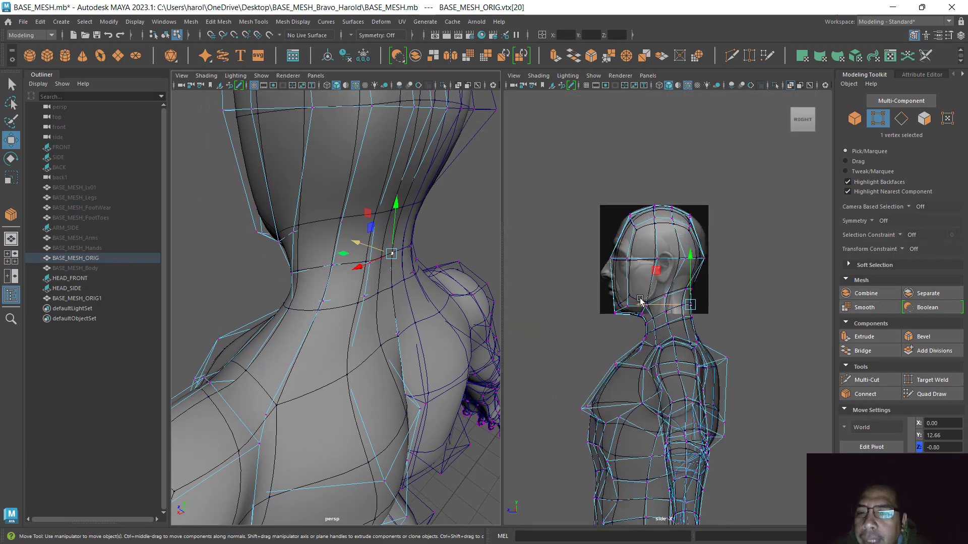
pyautogui.keyDown('alt'); pyautogui.moveTo(483, 322); pyautogui.dragTo(412, 301); pyautogui.keyUp('alt')
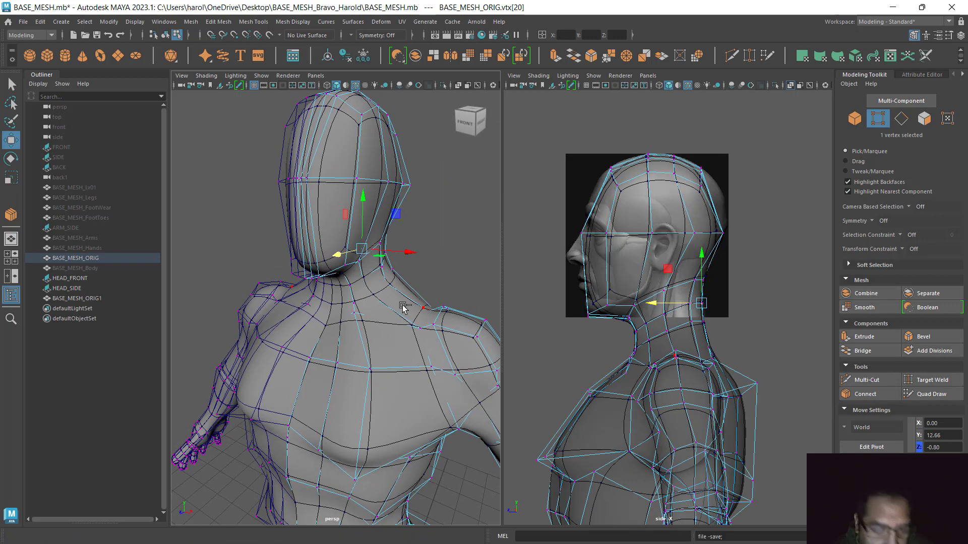
pyautogui.hotkey('ctrl', 's')
# - Move the jaw corner vertex up to Y about 12.81 and back to Z about -0.14, following the side reference
pyautogui.scroll(3, 667, 289)
pyautogui.keyDown('alt'); pyautogui.moveTo(650, 349); pyautogui.dragTo(709, 358, button='middle'); pyautogui.keyUp('alt')
pyautogui.scroll(5, 681, 328)
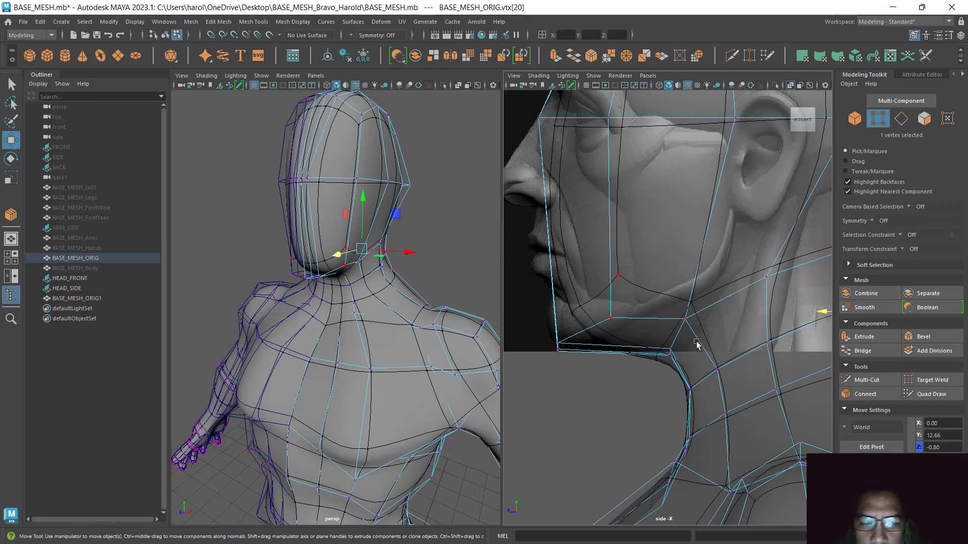
pyautogui.click(685, 318)
pyautogui.keyDown('alt'); pyautogui.moveTo(731, 332); pyautogui.dragTo(710, 364, button='middle'); pyautogui.keyUp('alt')
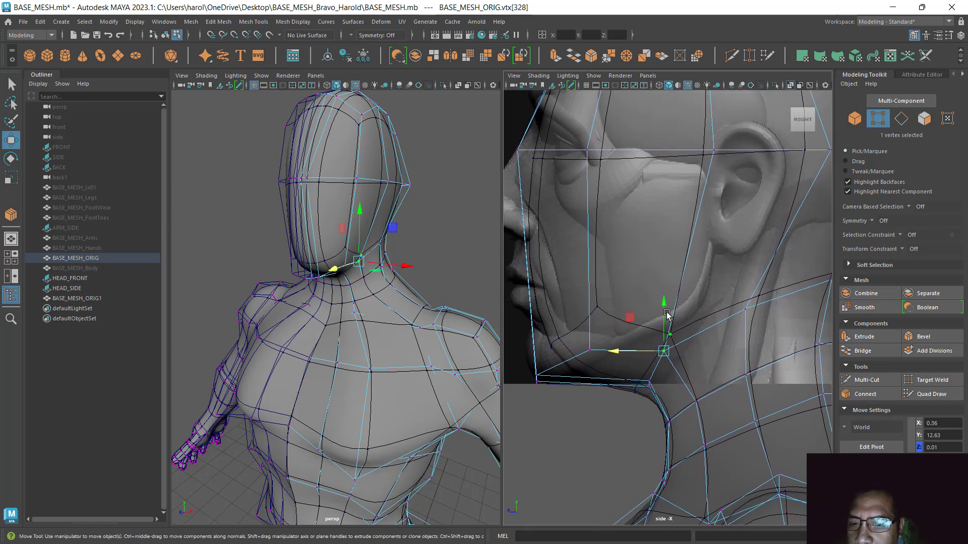
pyautogui.moveTo(667, 313); pyautogui.dragTo(670, 262)
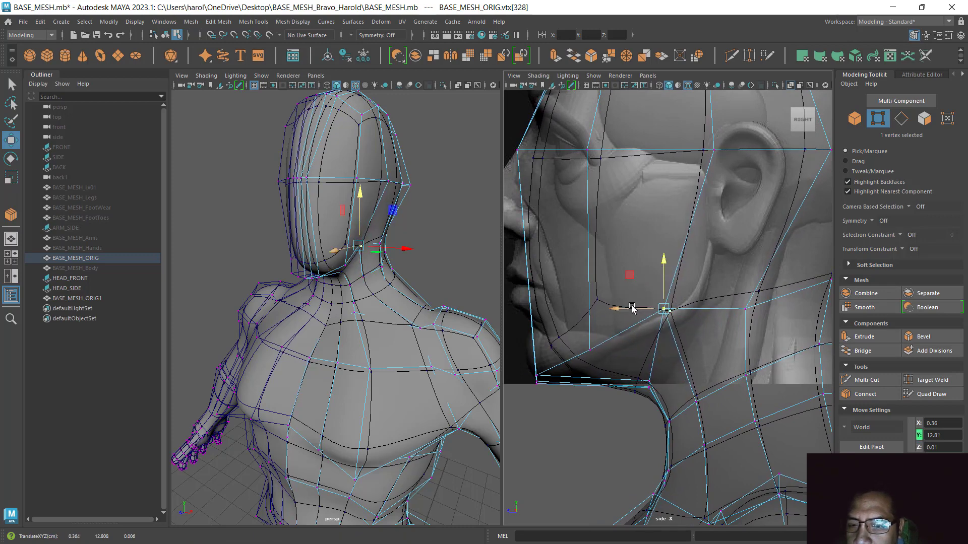
pyautogui.moveTo(632, 309); pyautogui.dragTo(662, 297)
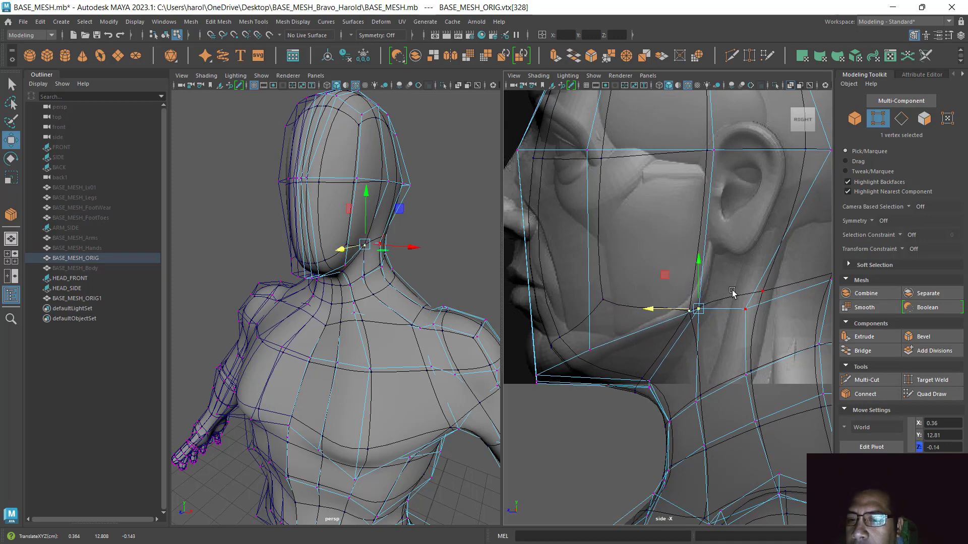
# - Lower the lower jaw vertex at X 0.36, Z 0.32 to Y about 12.59, following the jawline in the side reference
pyautogui.keyDown('alt'); pyautogui.moveTo(735, 288); pyautogui.dragTo(742, 347, button='middle'); pyautogui.keyUp('alt')
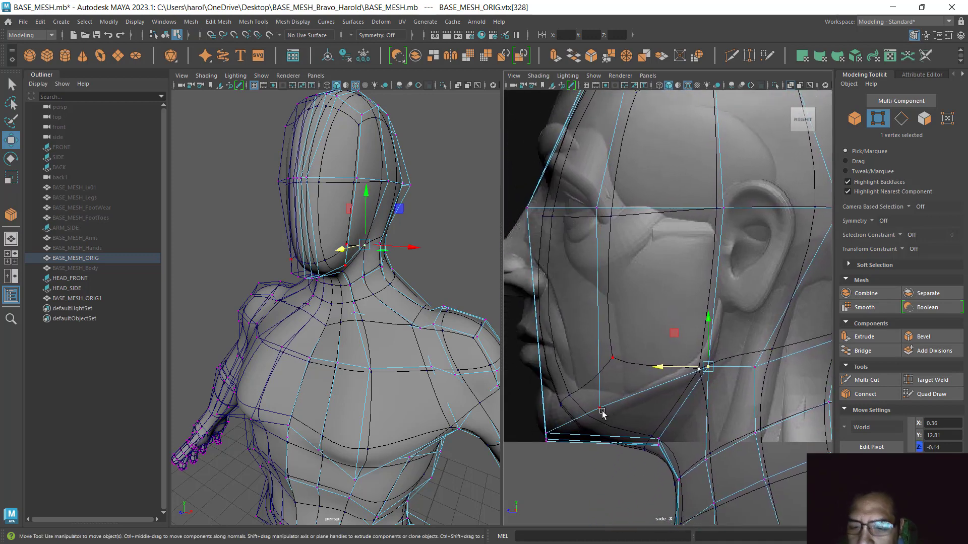
pyautogui.click(600, 408)
pyautogui.moveTo(605, 364); pyautogui.dragTo(605, 376)
pyautogui.keyDown('alt'); pyautogui.moveTo(645, 225); pyautogui.dragTo(669, 255, button='middle'); pyautogui.keyUp('alt')
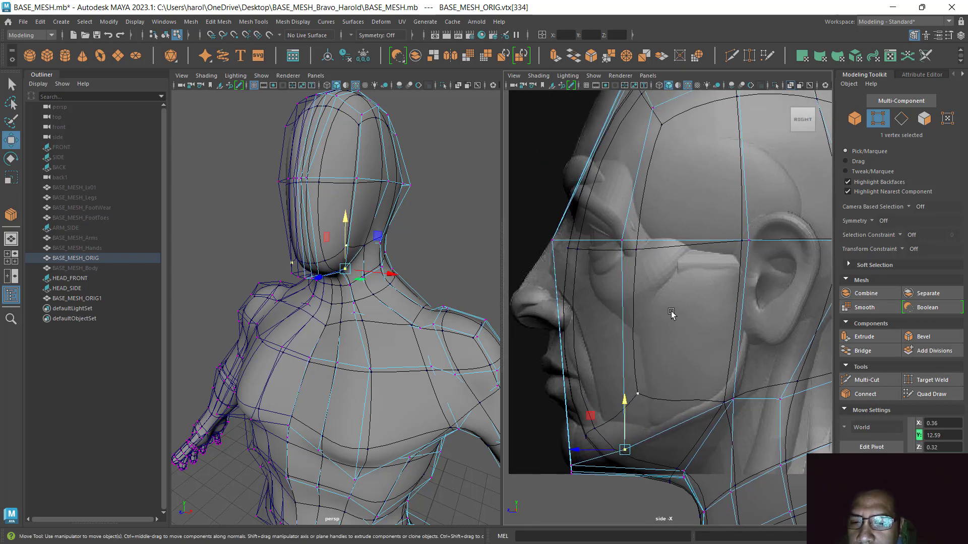
pyautogui.keyDown('alt'); pyautogui.moveTo(698, 344); pyautogui.dragTo(669, 330, button='middle'); pyautogui.keyUp('alt')
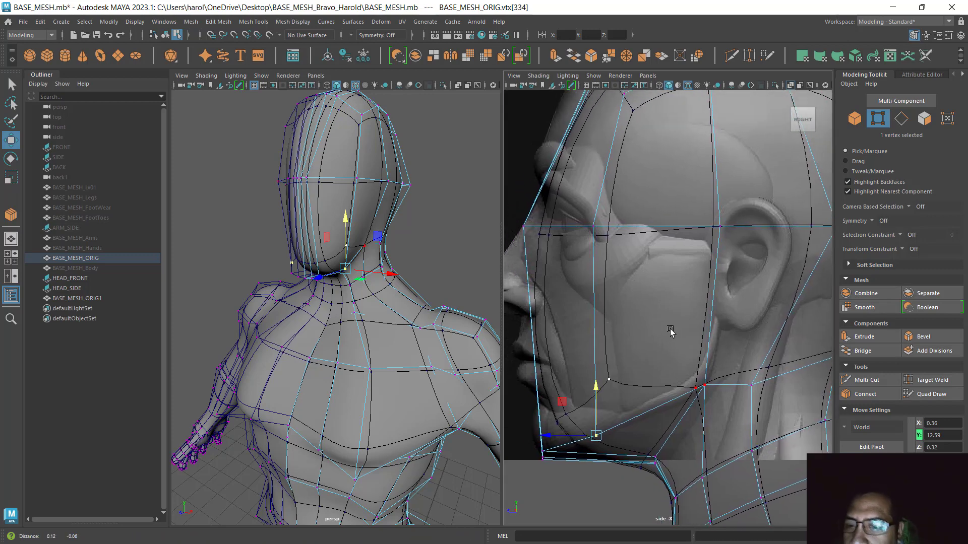
pyautogui.scroll(-5, 671, 331)
pyautogui.scroll(2, 688, 315)
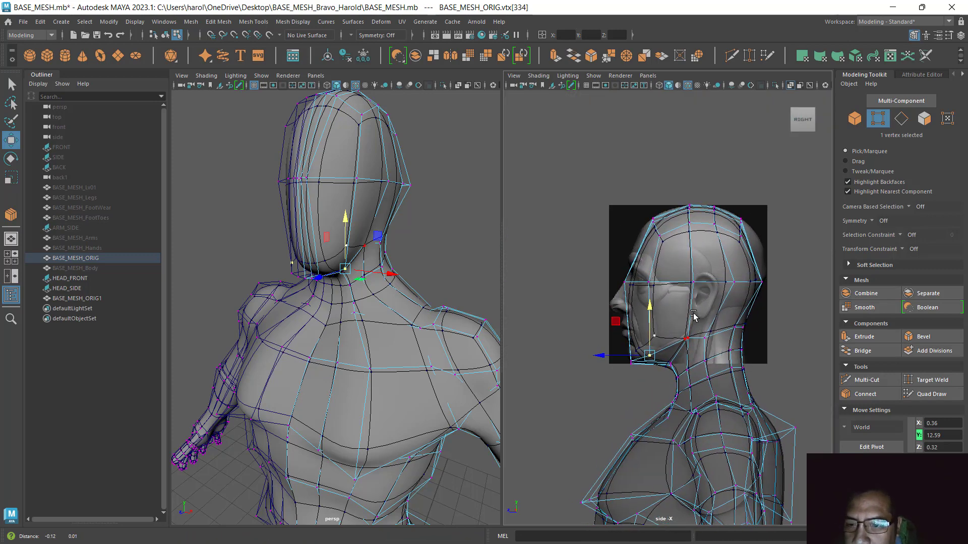
pyautogui.scroll(4, 721, 296)
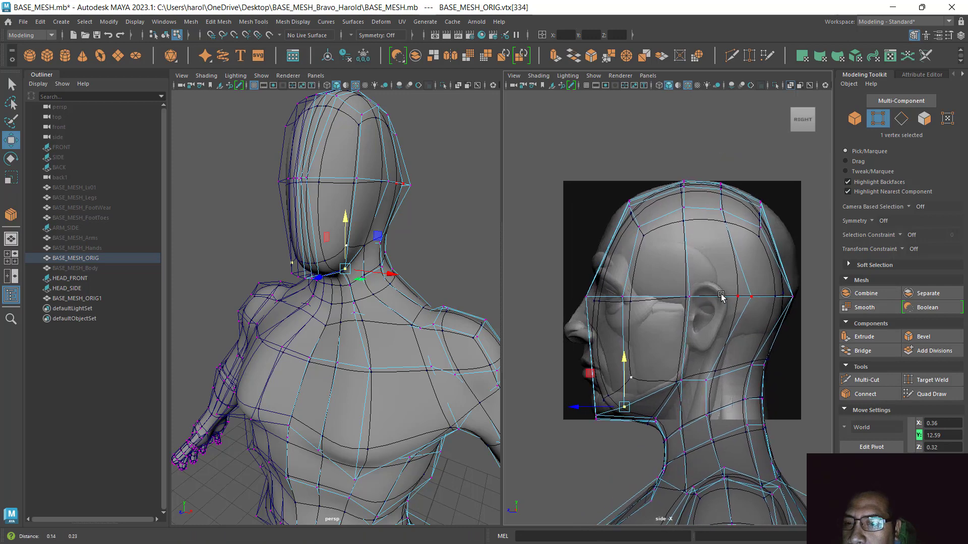
pyautogui.keyDown('alt'); pyautogui.moveTo(721, 296); pyautogui.dragTo(704, 317, button='middle'); pyautogui.keyUp('alt')
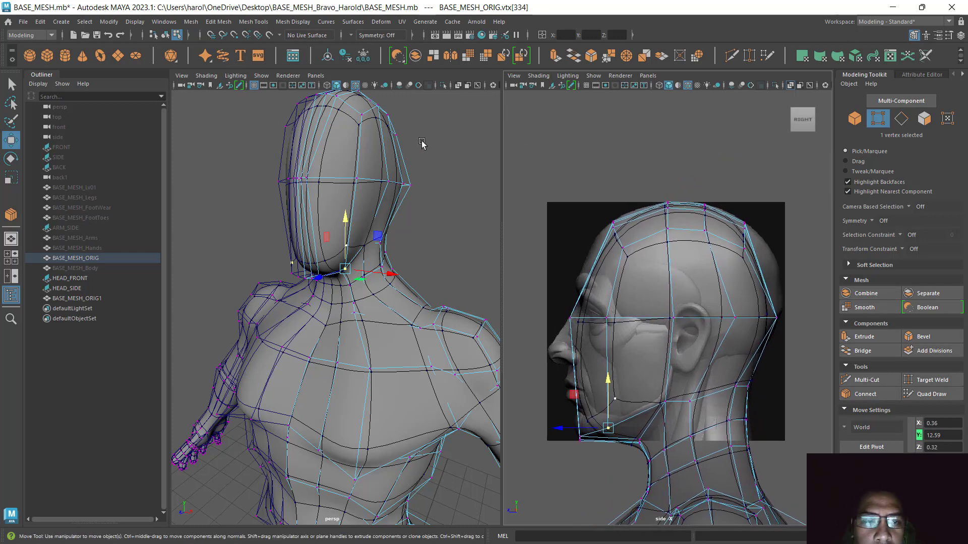
# - Move the four vertices at the upper back corner of the head backward to Z about -0.91
pyautogui.keyDown('alt'); pyautogui.moveTo(422, 143); pyautogui.dragTo(426, 168, button='middle'); pyautogui.keyUp('alt')
pyautogui.scroll(4, 756, 280)
pyautogui.keyDown('alt'); pyautogui.moveTo(745, 291); pyautogui.dragTo(668, 301, button='middle'); pyautogui.keyUp('alt')
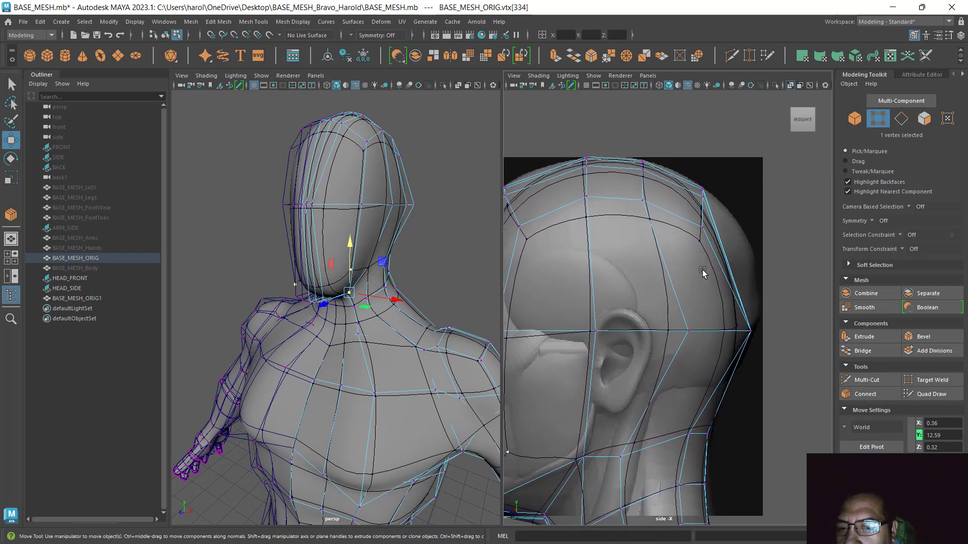
pyautogui.press('space')
pyautogui.scroll(-5, 581, 255)
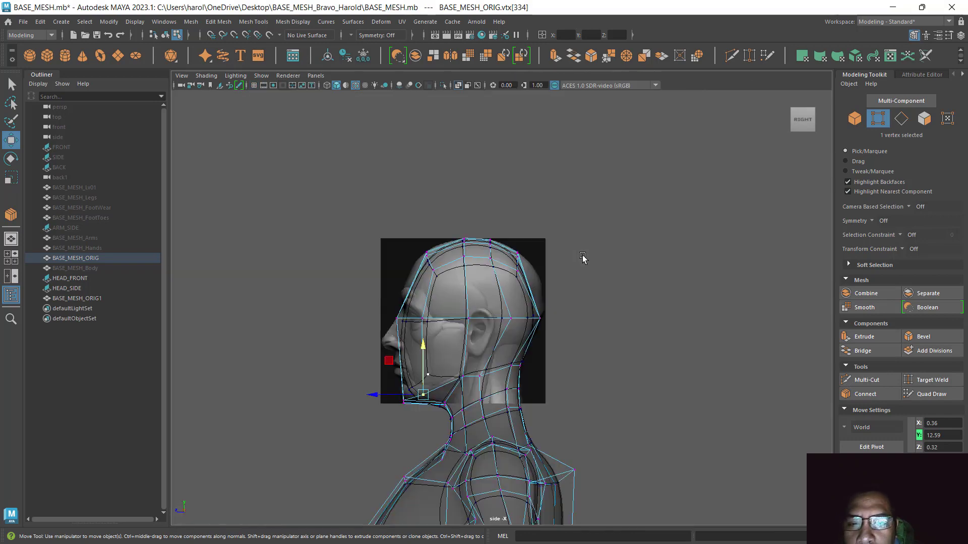
pyautogui.scroll(4, 554, 262)
pyautogui.scroll(2, 522, 272)
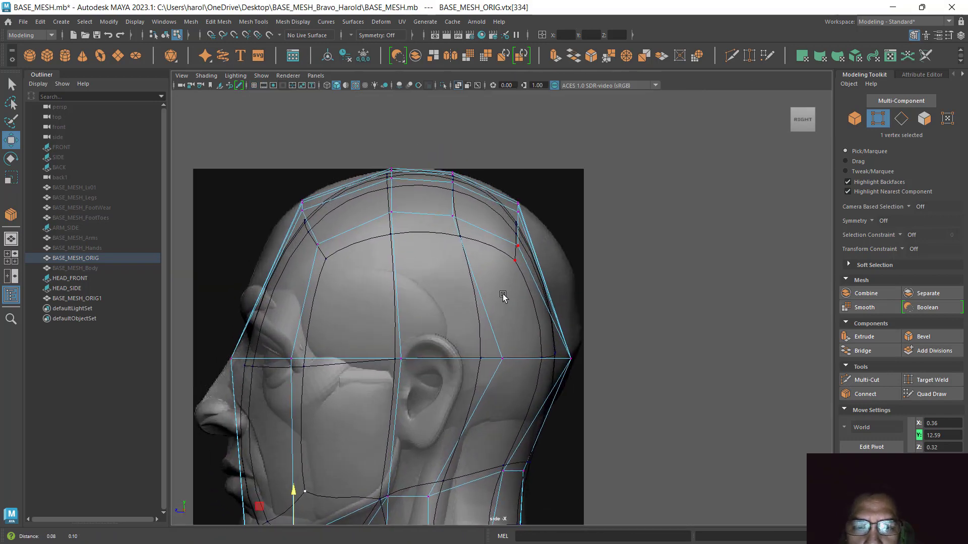
pyautogui.moveTo(536, 180); pyautogui.dragTo(495, 279)
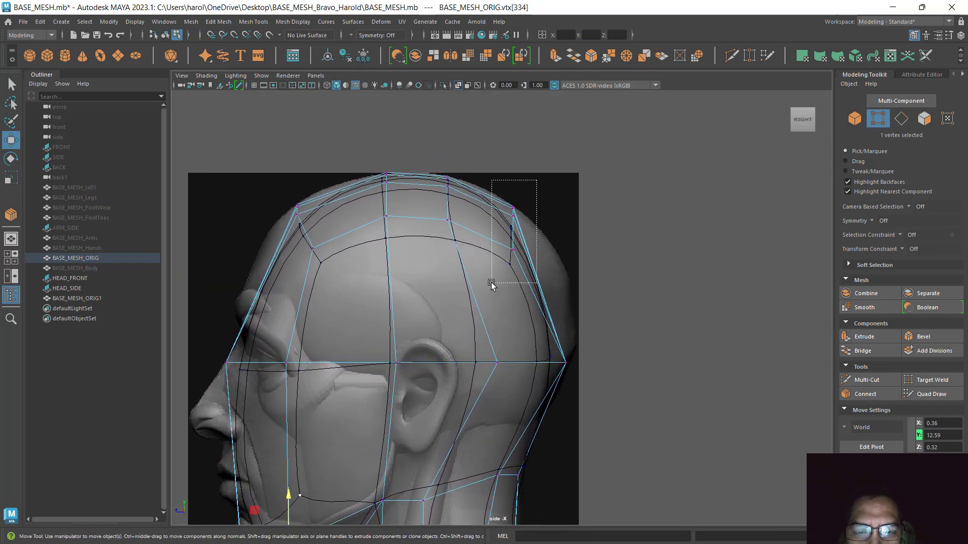
pyautogui.moveTo(461, 228); pyautogui.dragTo(494, 226)
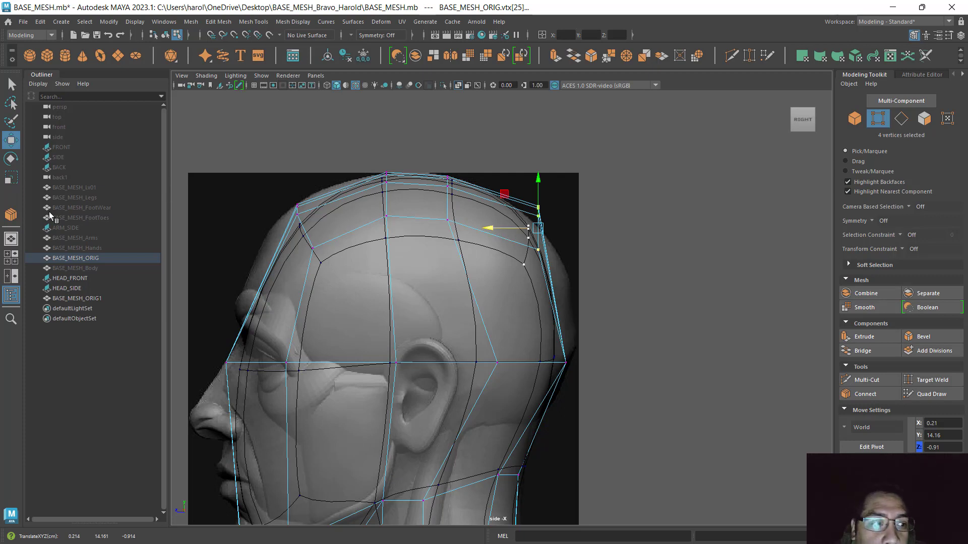
# - Tilt the four upper back head vertices around X toward the skull outline and shift them to Y about 14.12, Z about -0.97
pyautogui.click(10, 159)
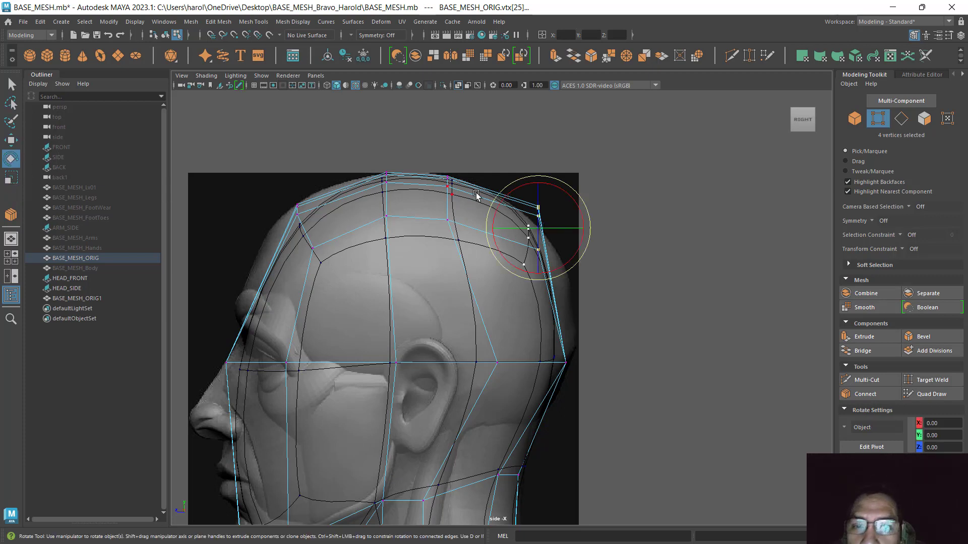
pyautogui.moveTo(563, 192); pyautogui.dragTo(578, 217)
pyautogui.press('2')
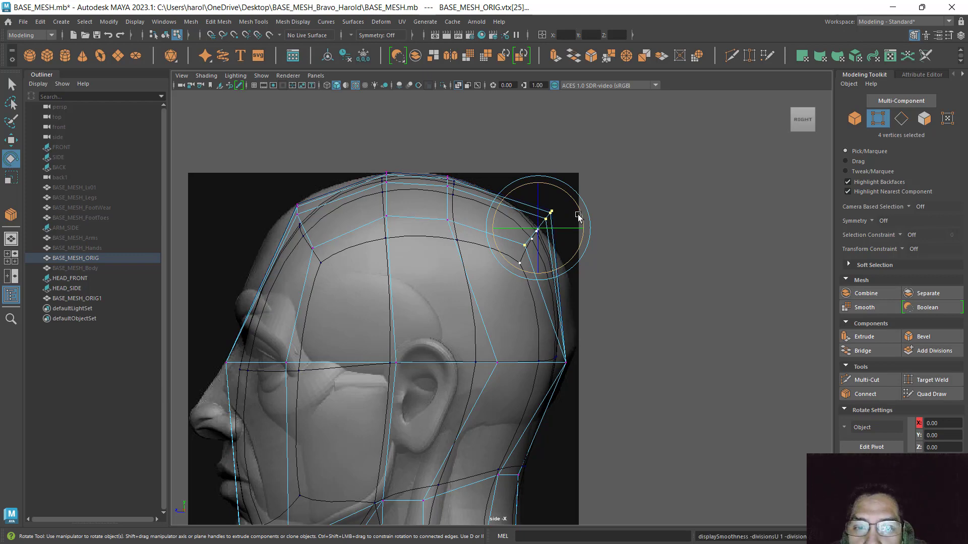
pyautogui.press('3')
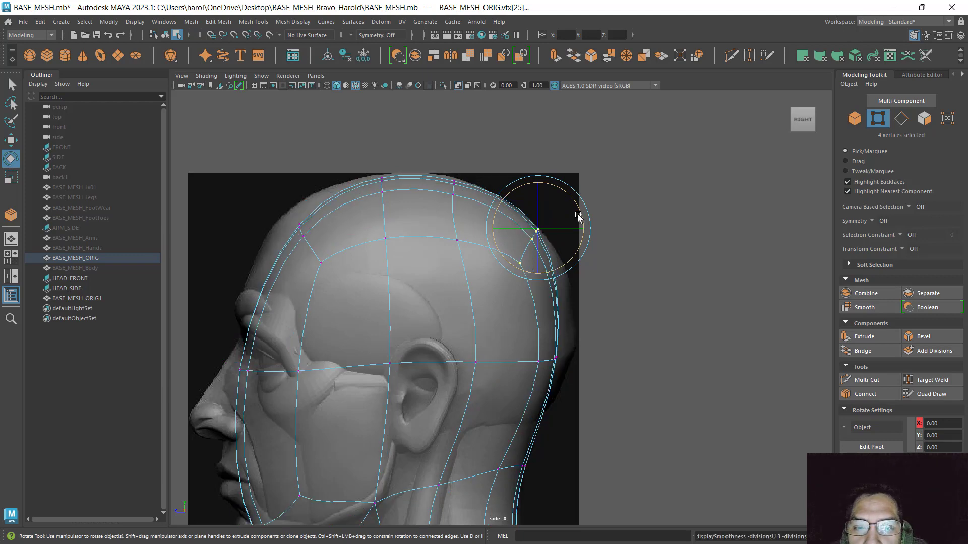
pyautogui.press('1')
pyautogui.press('2')
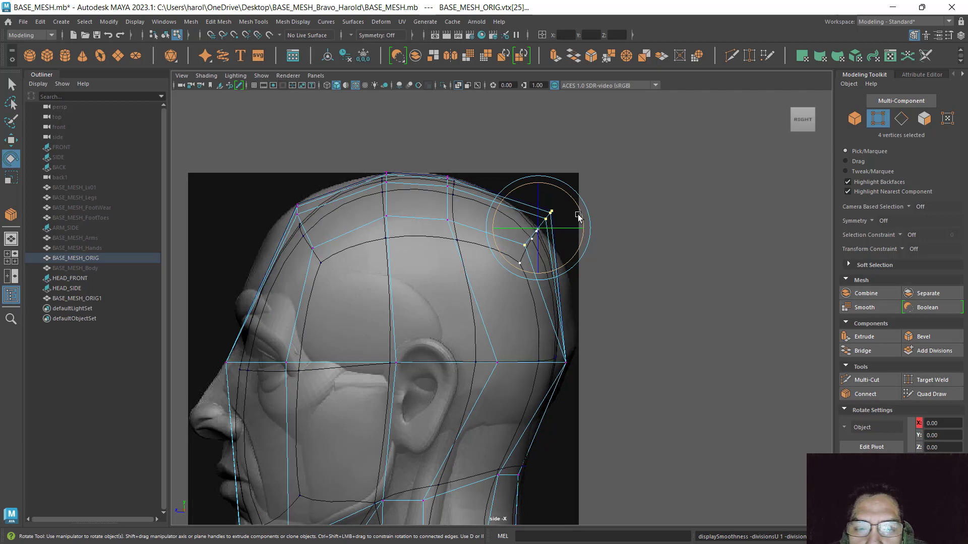
pyautogui.press('w')
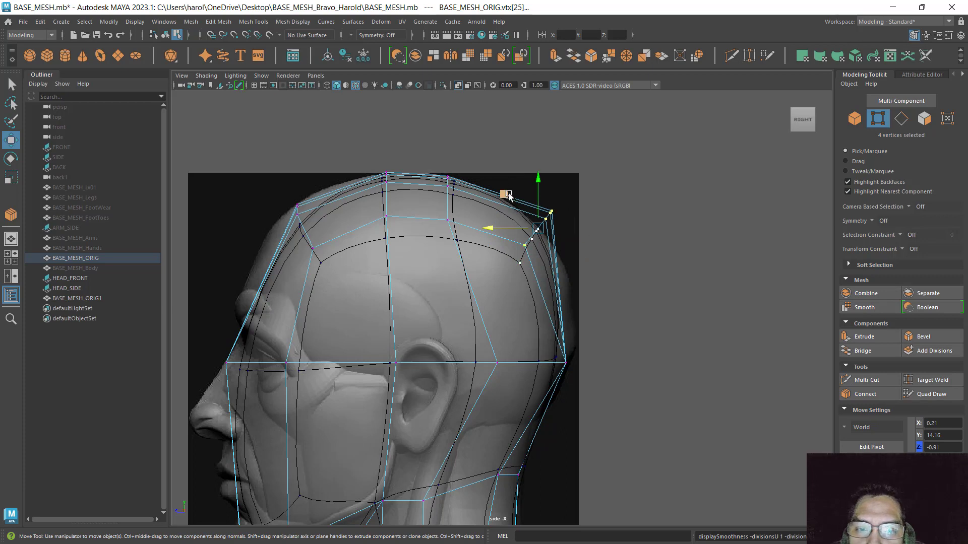
pyautogui.moveTo(508, 196); pyautogui.dragTo(526, 220, button='middle')
# - Tilt the four upper forehead vertices around X to match the skull outline and move them to Y about 14.22, Z about 0.37
pyautogui.keyDown('alt'); pyautogui.moveTo(604, 342); pyautogui.dragTo(710, 308, button='middle'); pyautogui.keyUp('alt')
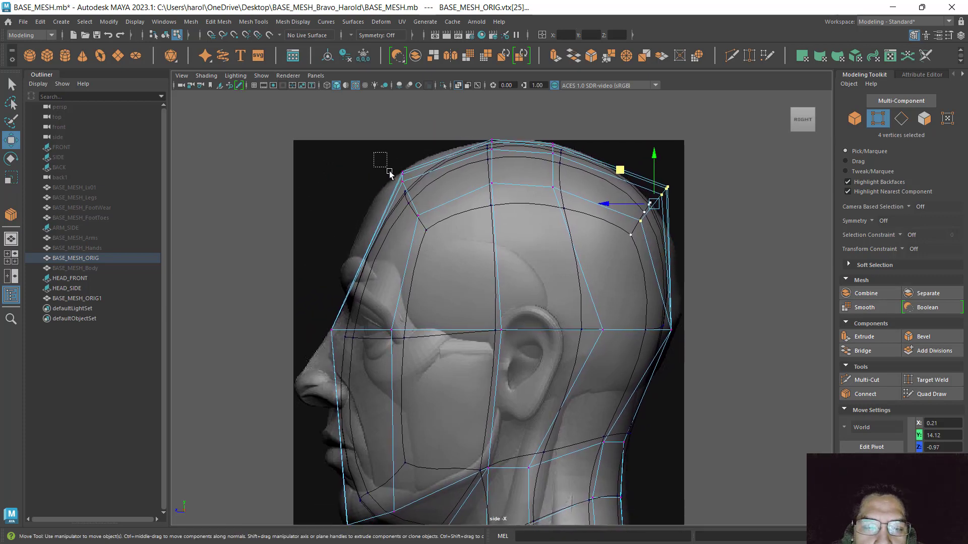
pyautogui.moveTo(390, 174); pyautogui.dragTo(445, 252)
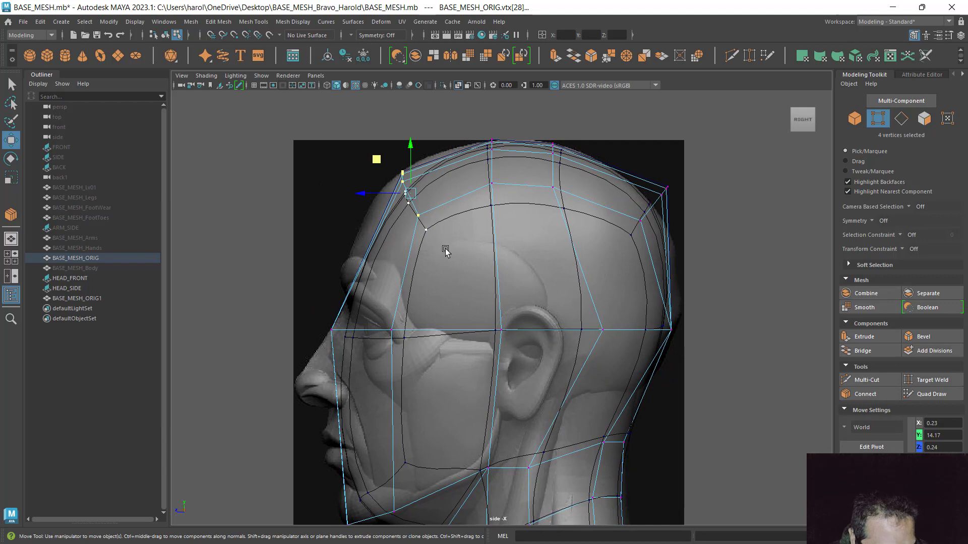
pyautogui.press('e')
pyautogui.moveTo(387, 155); pyautogui.dragTo(370, 165)
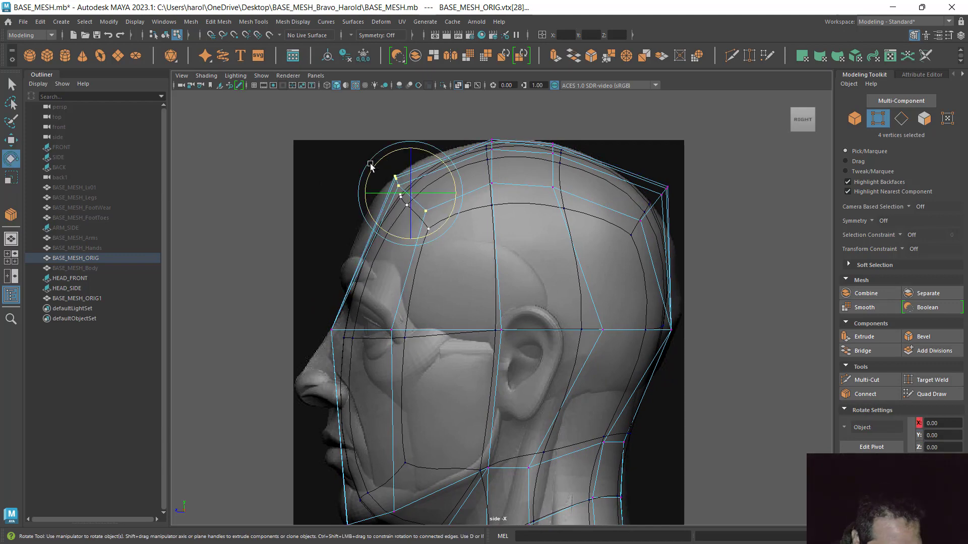
pyautogui.press('w')
pyautogui.moveTo(387, 161); pyautogui.dragTo(356, 152, button='middle')
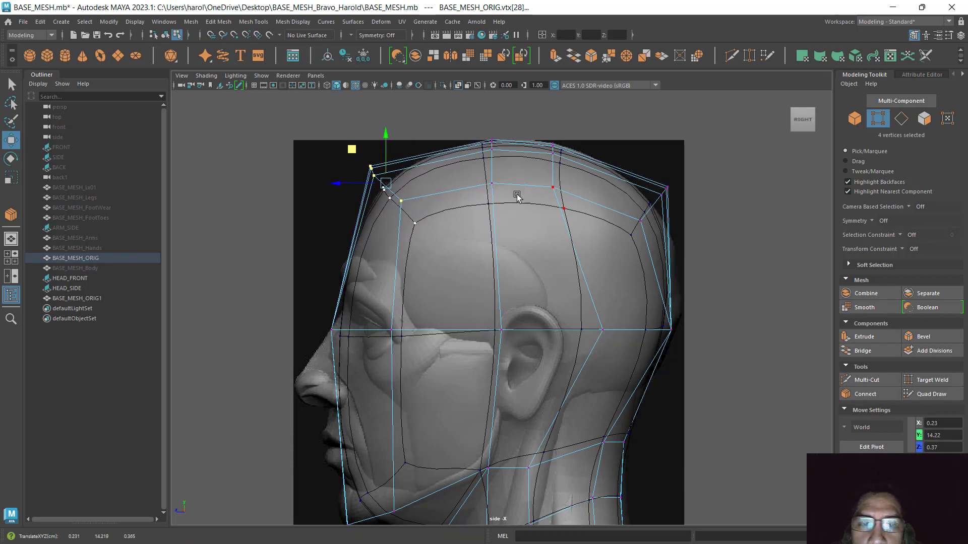
pyautogui.keyDown('alt'); pyautogui.moveTo(555, 264); pyautogui.dragTo(525, 227, button='middle'); pyautogui.keyUp('alt')
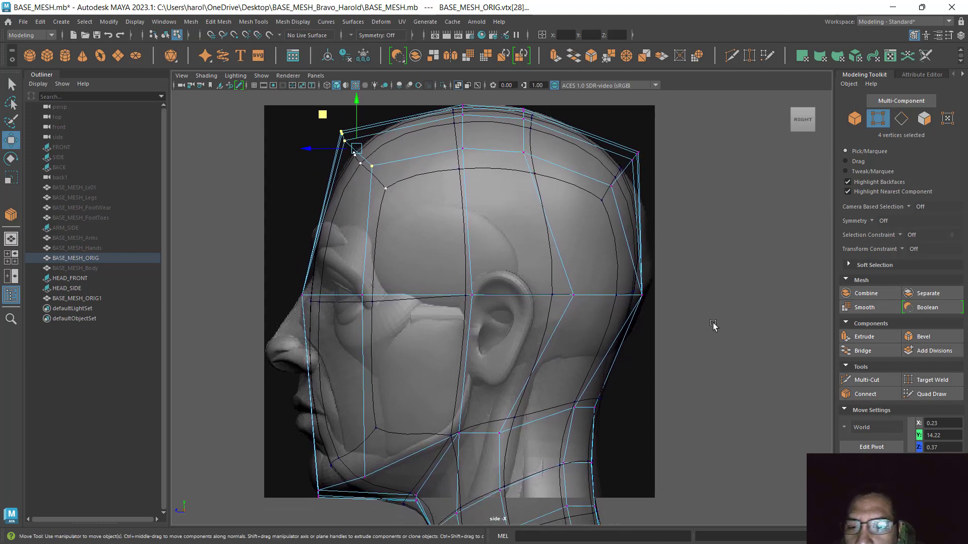
# - Move the back corner vertex of the ear-level row at X 0.56 forward to Z about -0.81
pyautogui.middleClick(643, 301)
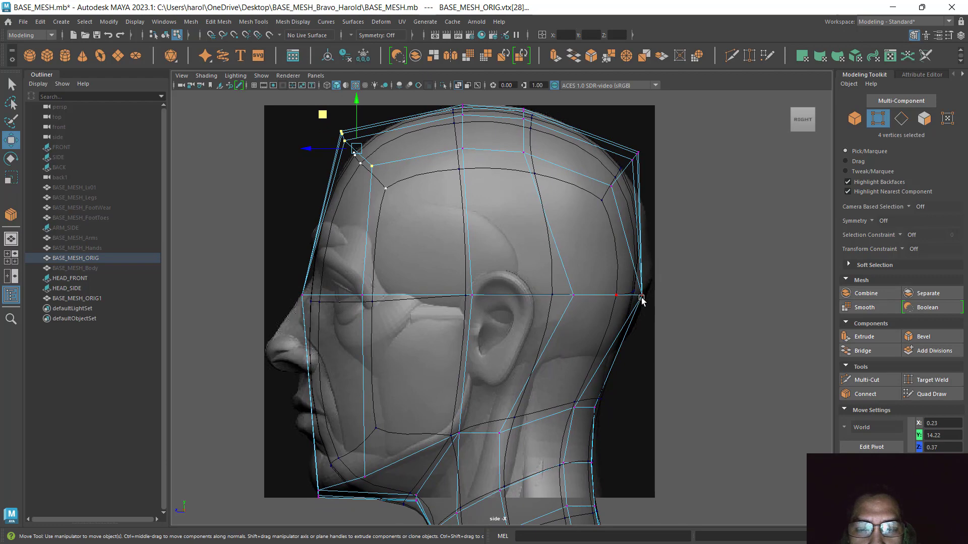
pyautogui.scroll(2, 642, 300)
pyautogui.press('ctrl')
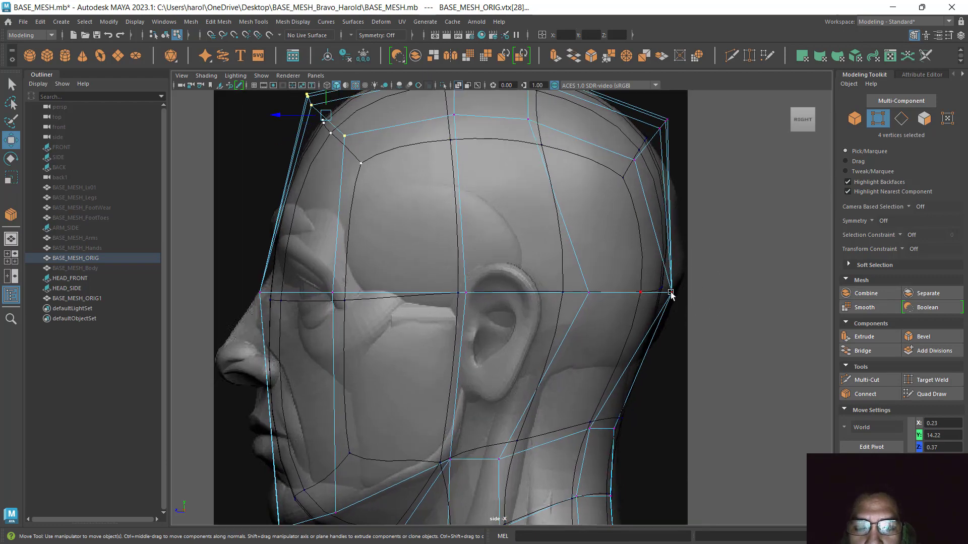
pyautogui.click(670, 293)
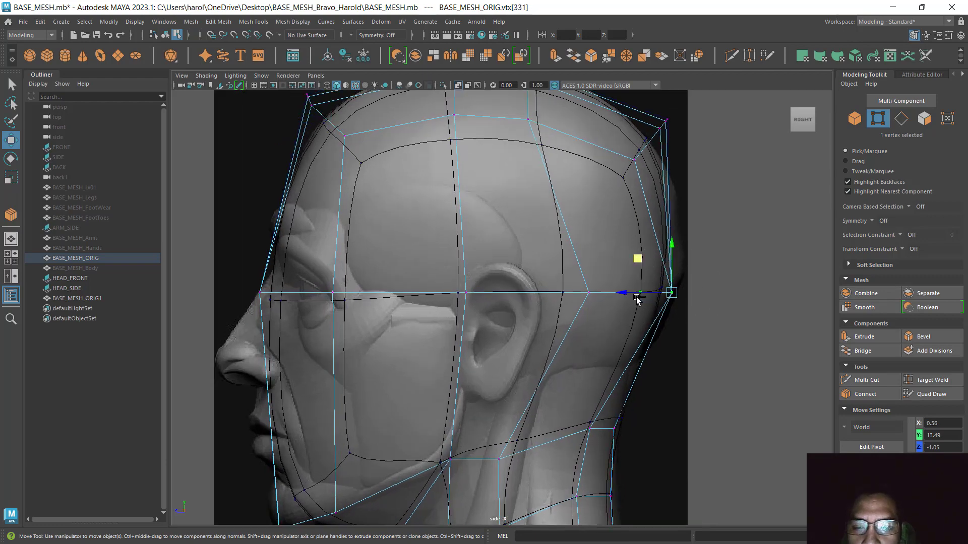
pyautogui.press('space')
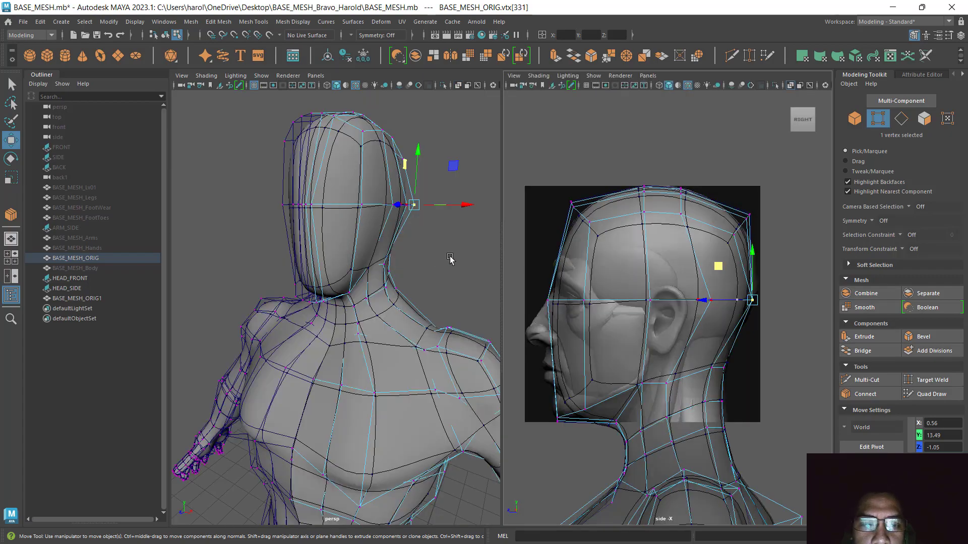
pyautogui.keyDown('alt'); pyautogui.moveTo(450, 258); pyautogui.dragTo(276, 320); pyautogui.keyUp('alt')
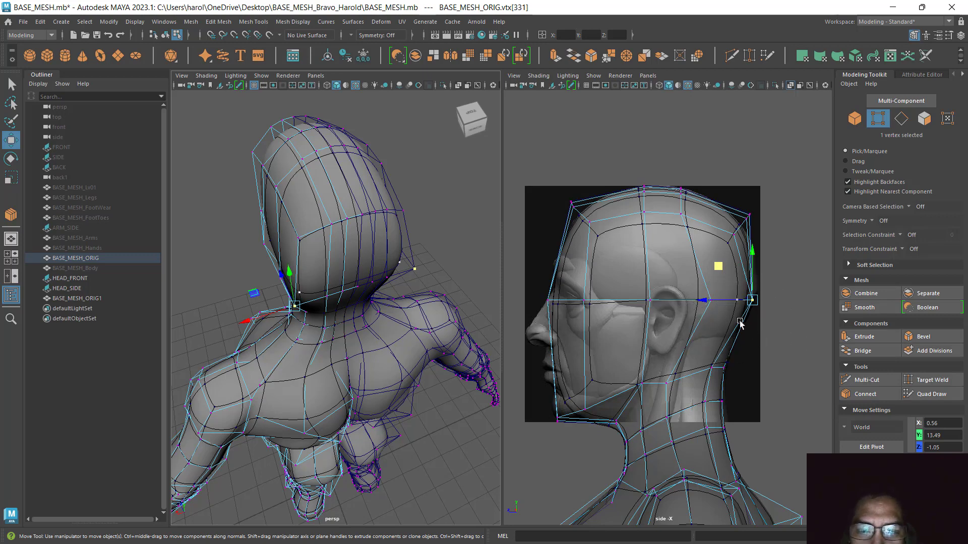
pyautogui.keyDown('alt'); pyautogui.moveTo(299, 324); pyautogui.dragTo(315, 283); pyautogui.keyUp('alt')
pyautogui.moveTo(303, 267); pyautogui.dragTo(297, 261)
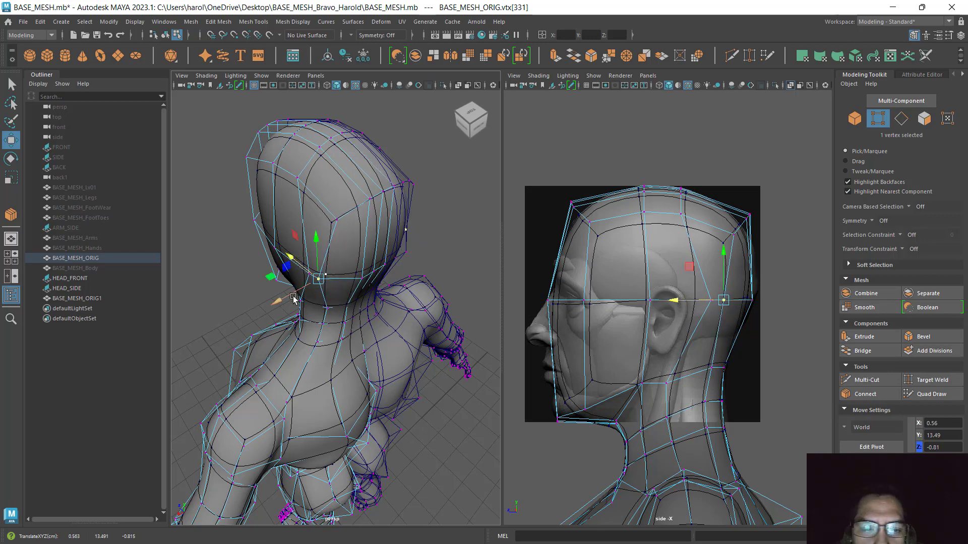
# - Move the ear-level vertex just behind the ear, at X 0.58, to Z about -0.55
pyautogui.keyDown('alt'); pyautogui.moveTo(335, 318); pyautogui.dragTo(384, 303); pyautogui.keyUp('alt')
pyautogui.click(430, 257)
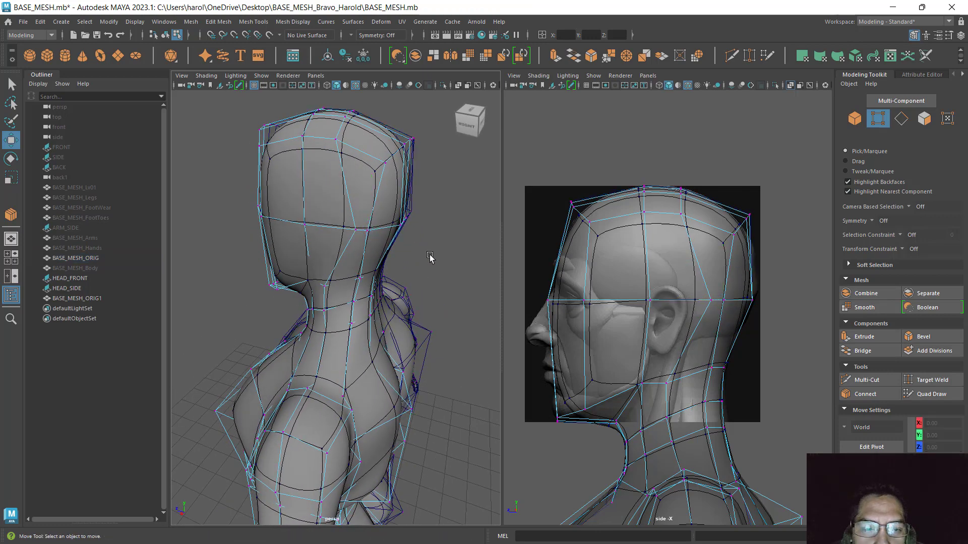
pyautogui.click(355, 233)
pyautogui.moveTo(663, 301); pyautogui.dragTo(643, 302)
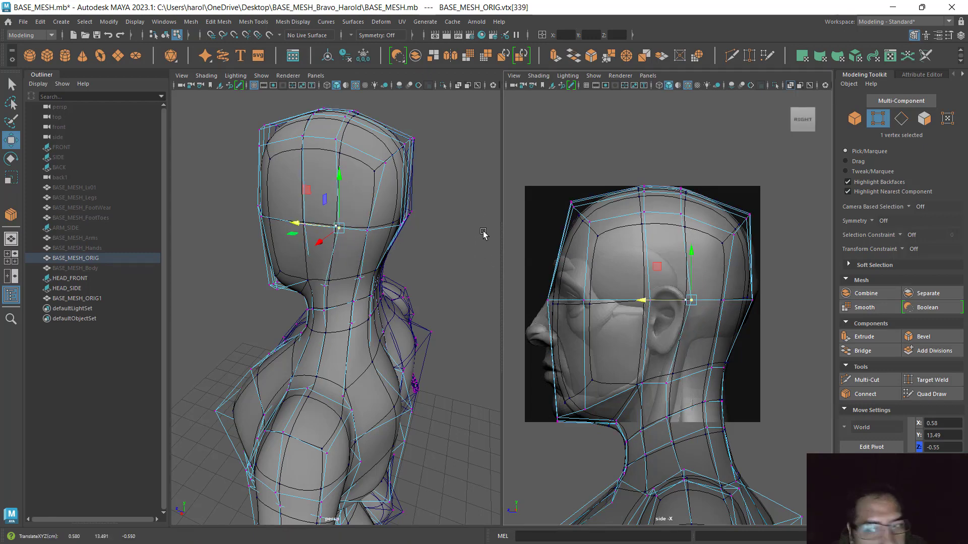
# - Move the ear-level vertex on the back of the head at X 0.28 forward to Z about -0.98
pyautogui.keyDown('alt'); pyautogui.moveTo(439, 228); pyautogui.dragTo(384, 254); pyautogui.keyUp('alt')
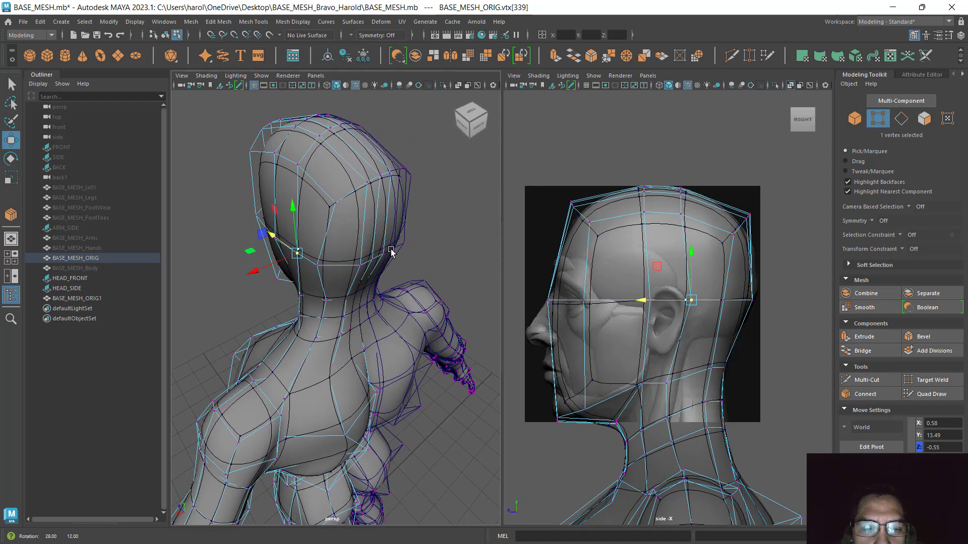
pyautogui.click(361, 266)
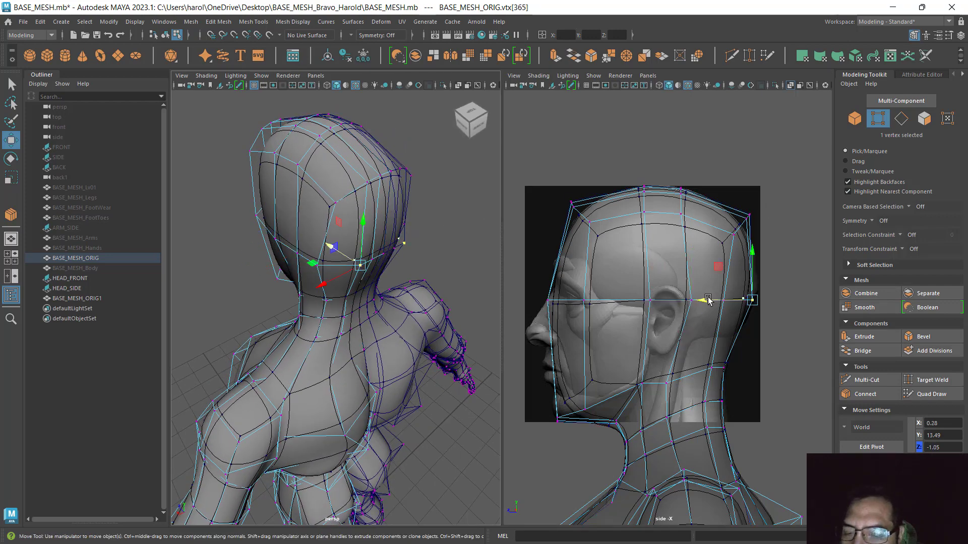
pyautogui.moveTo(703, 302); pyautogui.dragTo(695, 304)
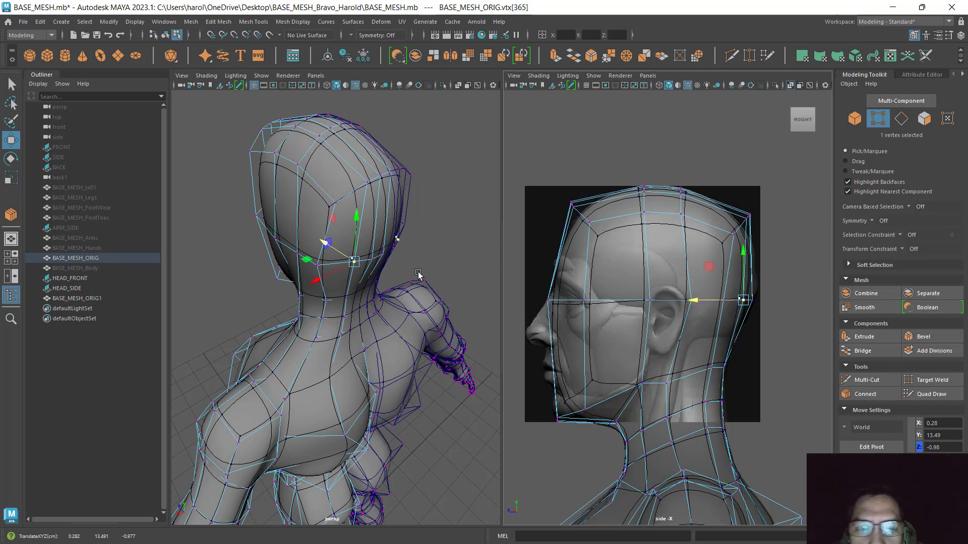
# - Turn off the mesh's smooth preview to check the head's low-poly form and switch to object selection
pyautogui.keyDown('alt'); pyautogui.moveTo(418, 275); pyautogui.dragTo(445, 328); pyautogui.keyUp('alt')
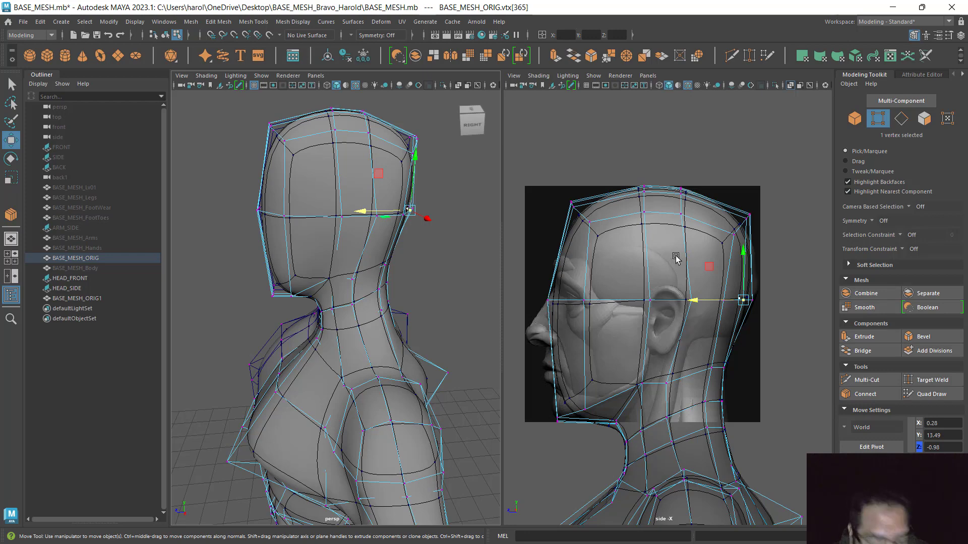
pyautogui.press('1')
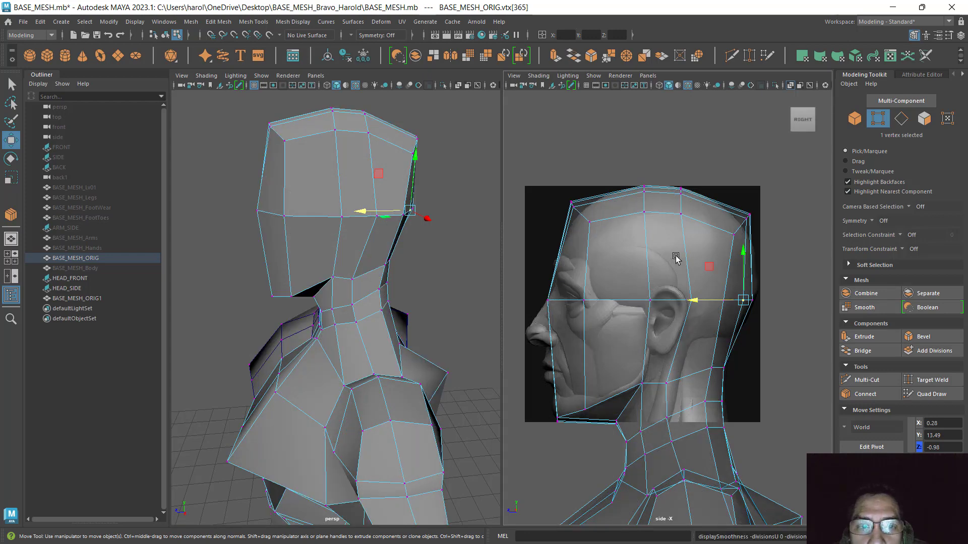
pyautogui.keyDown('alt'); pyautogui.moveTo(324, 256); pyautogui.dragTo(237, 282); pyautogui.keyUp('alt')
pyautogui.press('F8')
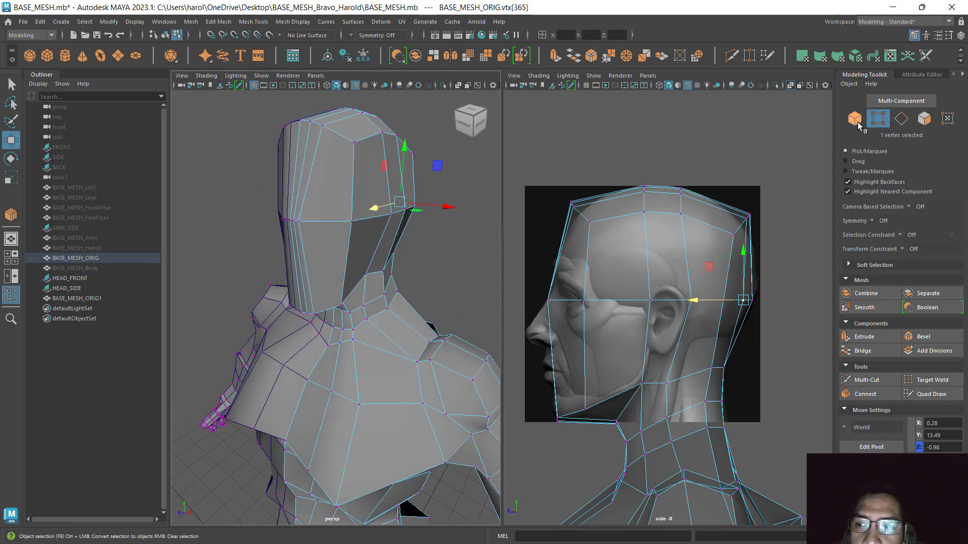
# - Turn on the smooth preview for BASE_MESH_ORIG and check the head's back contour against the side reference
pyautogui.keyDown('alt'); pyautogui.moveTo(421, 296); pyautogui.dragTo(456, 265); pyautogui.keyUp('alt')
pyautogui.click(456, 264)
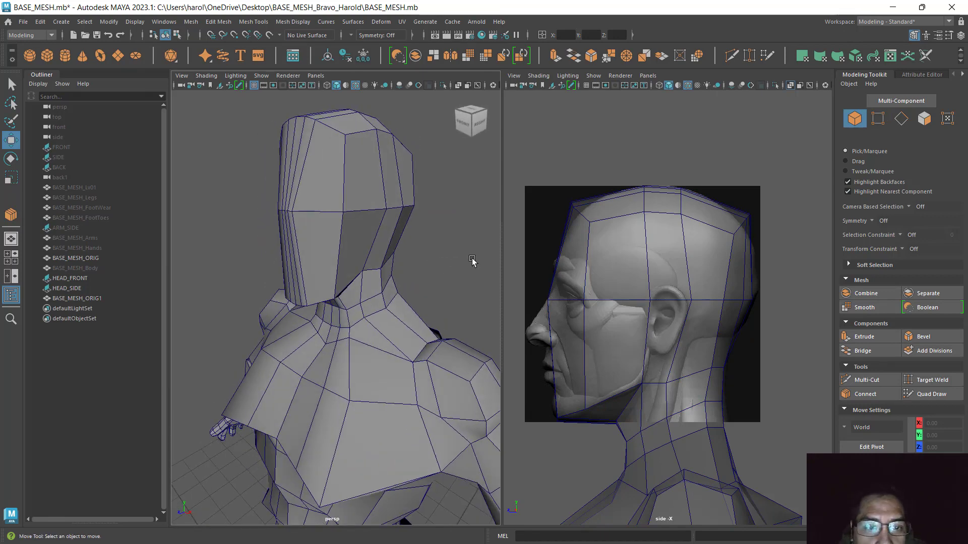
pyautogui.click(375, 252)
pyautogui.press('3')
pyautogui.click(441, 275)
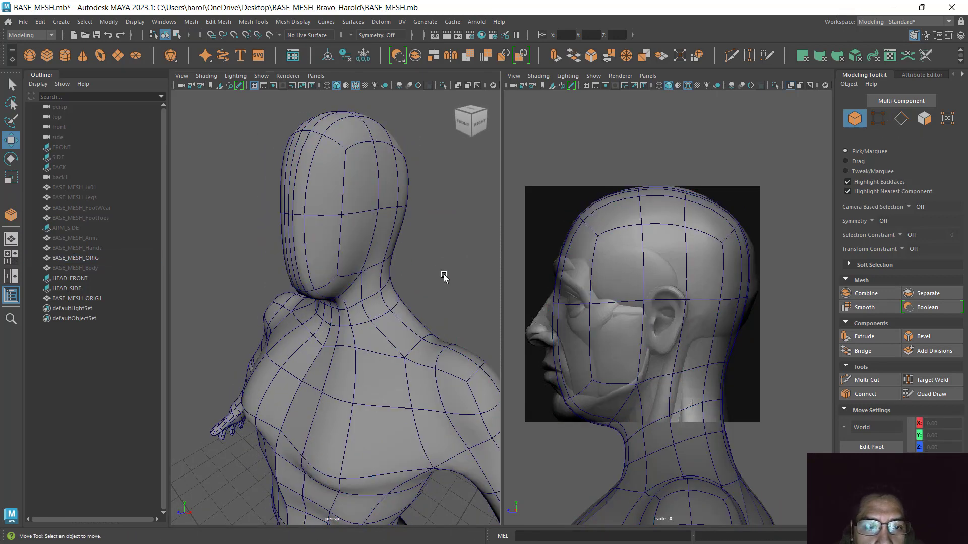
pyautogui.keyDown('alt'); pyautogui.moveTo(443, 277); pyautogui.dragTo(395, 270); pyautogui.keyUp('alt')
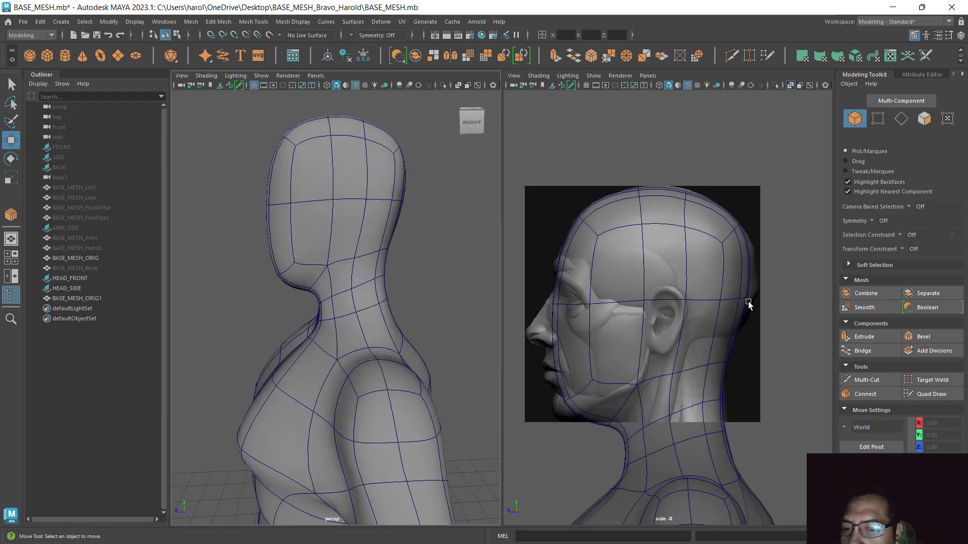
pyautogui.scroll(3, 766, 328)
pyautogui.keyDown('alt'); pyautogui.moveTo(767, 328); pyautogui.dragTo(712, 303); pyautogui.keyUp('alt')
pyautogui.scroll(-2, 741, 334)
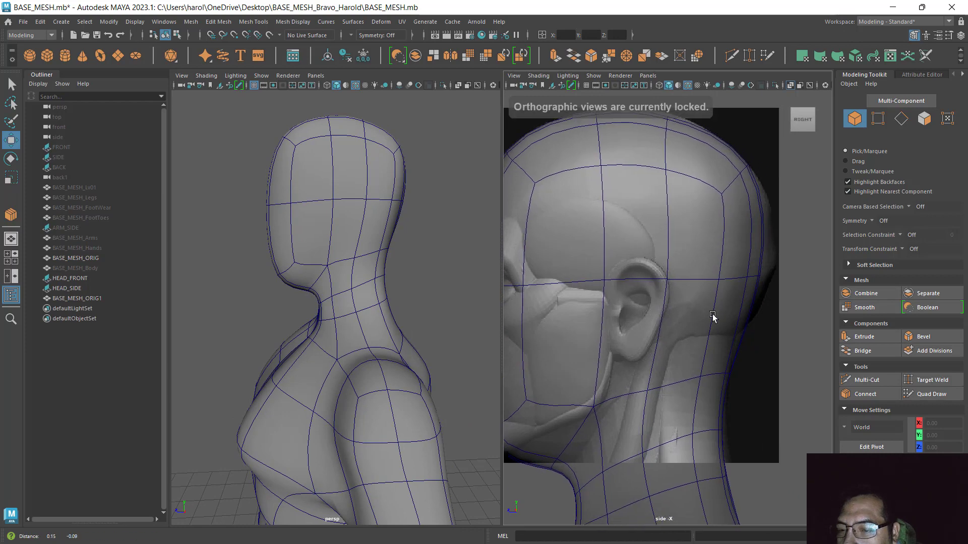
# - Move the ear-level vertices at the back of the head backward to match the skull in the side reference
pyautogui.click(380, 214)
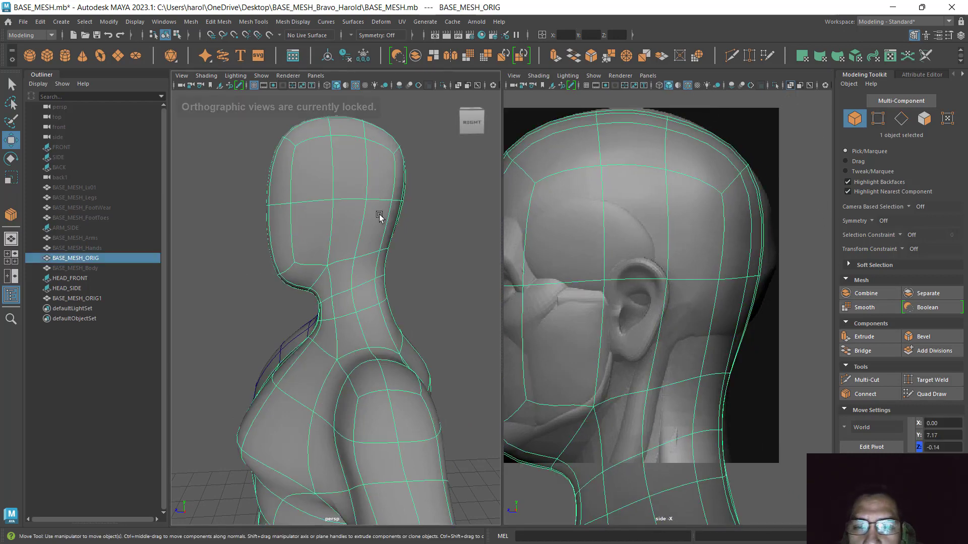
pyautogui.press('F9')
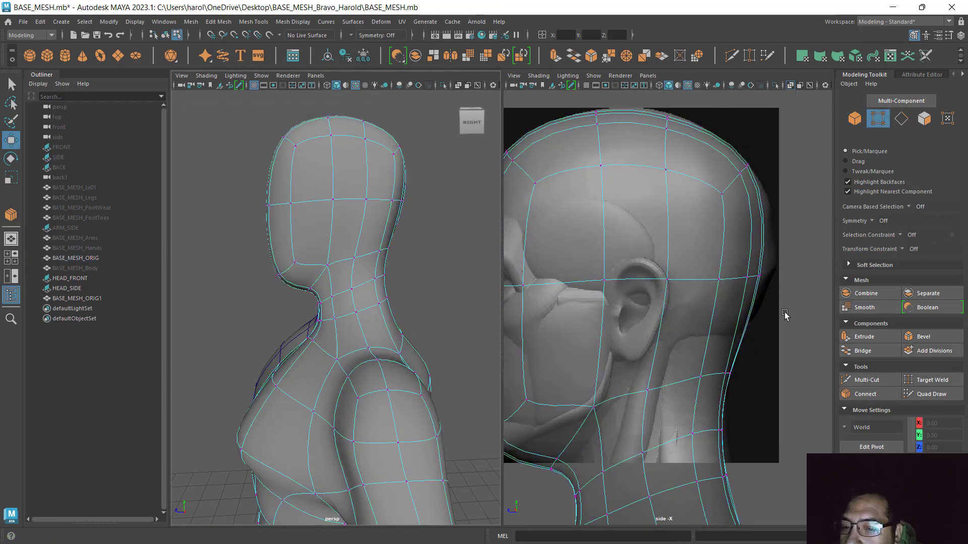
pyautogui.keyDown('alt'); pyautogui.moveTo(785, 315); pyautogui.dragTo(750, 313, button='middle'); pyautogui.keyUp('alt')
pyautogui.moveTo(773, 229); pyautogui.dragTo(688, 265)
# - Raise the four vertices at the nape, where the skull meets the neck, toward the base of the reference skull
pyautogui.moveTo(747, 328); pyautogui.dragTo(638, 403)
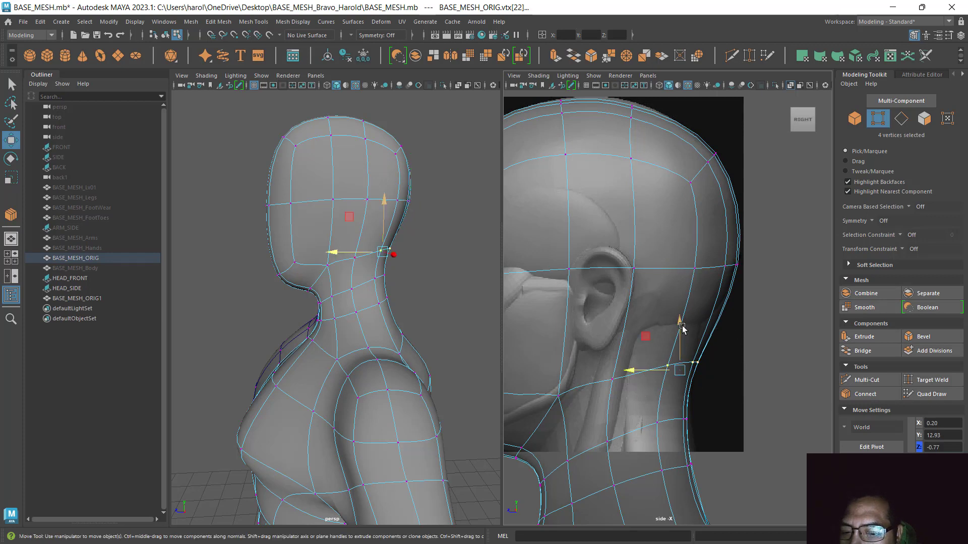
pyautogui.moveTo(682, 328); pyautogui.dragTo(685, 304)
pyautogui.click(653, 369)
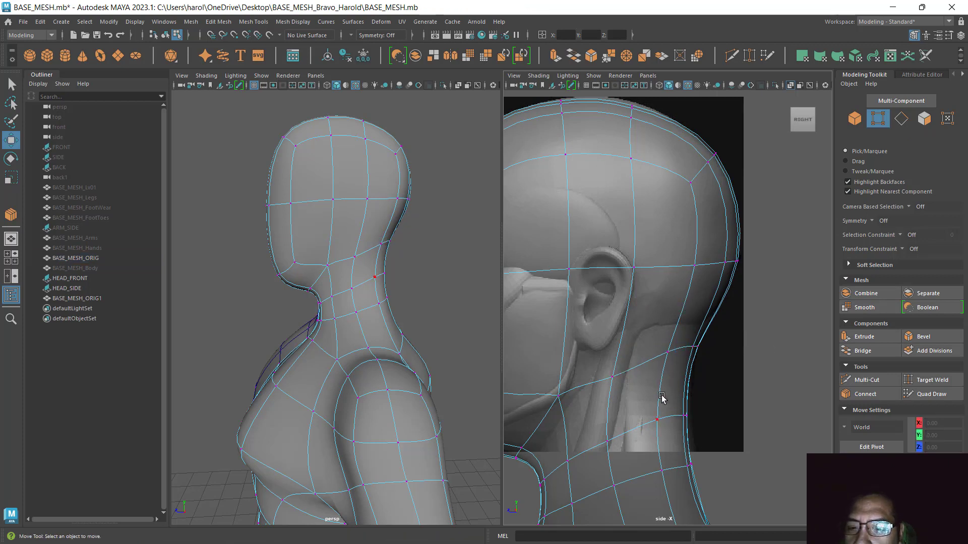
# - Try to raise the nape vertex at X 0.39 slightly
pyautogui.keyDown('alt'); pyautogui.moveTo(662, 399); pyautogui.dragTo(766, 373, button='middle'); pyautogui.keyUp('alt')
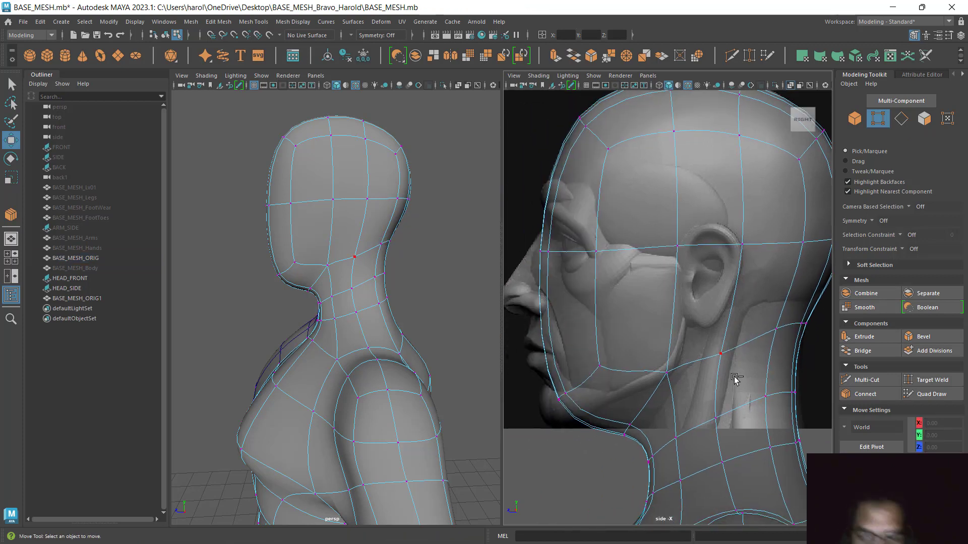
pyautogui.scroll(-10, 726, 370)
pyautogui.scroll(8, 716, 353)
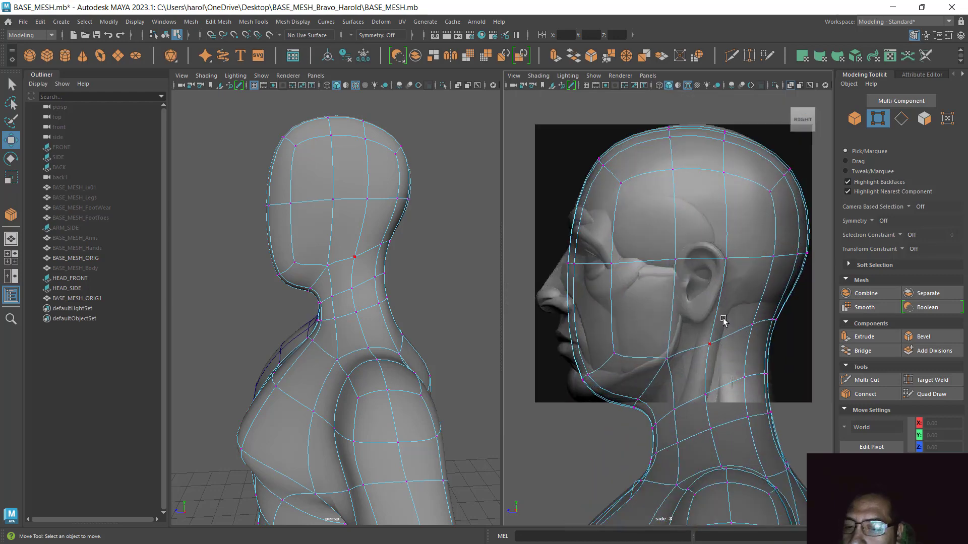
pyautogui.scroll(2, 723, 321)
pyautogui.click(773, 325)
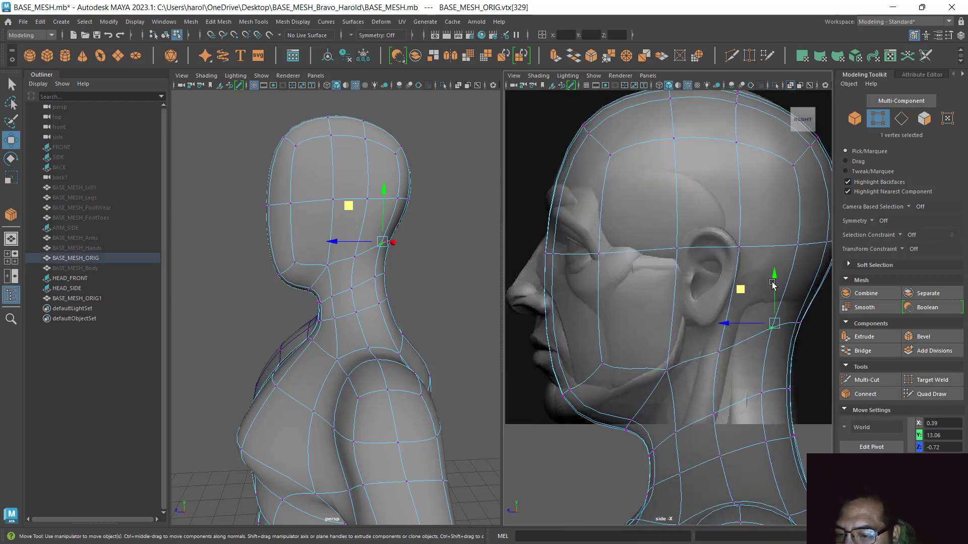
pyautogui.moveTo(773, 283); pyautogui.dragTo(773, 279)
pyautogui.hotkey('ctrl', 'z')
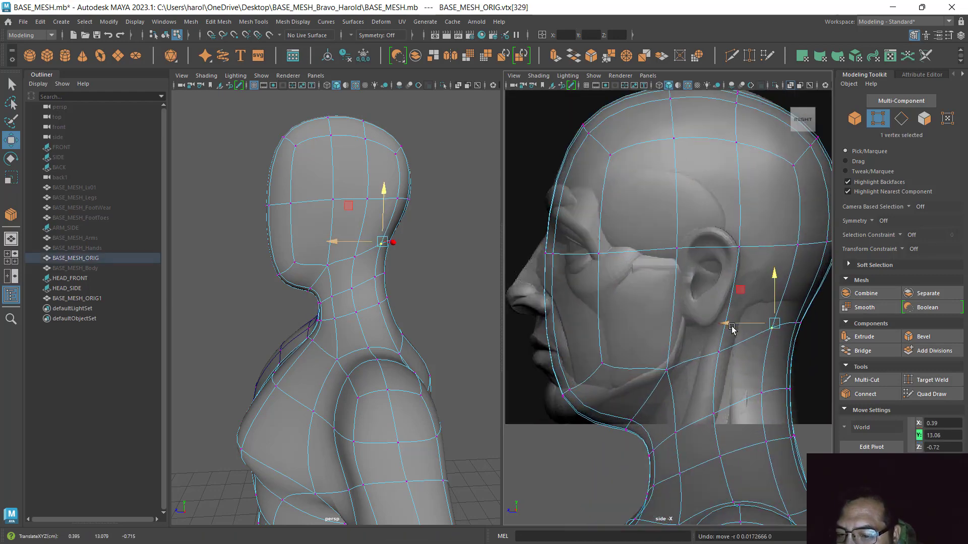
# - Raise the vertex just below the ear to about Y 12.88
pyautogui.moveTo(707, 338); pyautogui.dragTo(734, 377)
pyautogui.moveTo(709, 321); pyautogui.dragTo(711, 313)
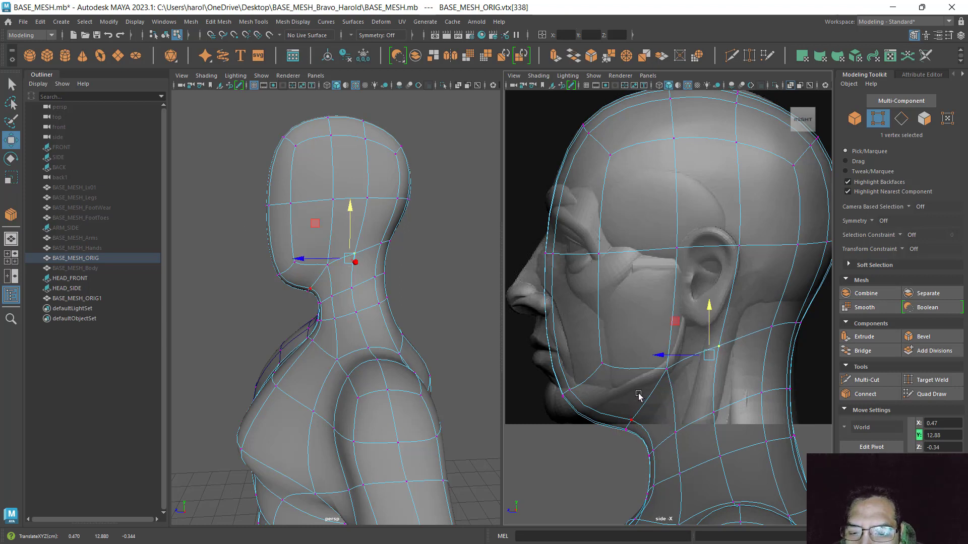
# - Move the three chin vertices forward and down to about Y 12.42, Z 0.64, following the chin in the side reference
pyautogui.keyDown('alt'); pyautogui.moveTo(639, 393); pyautogui.dragTo(670, 340, button='middle'); pyautogui.keyUp('alt')
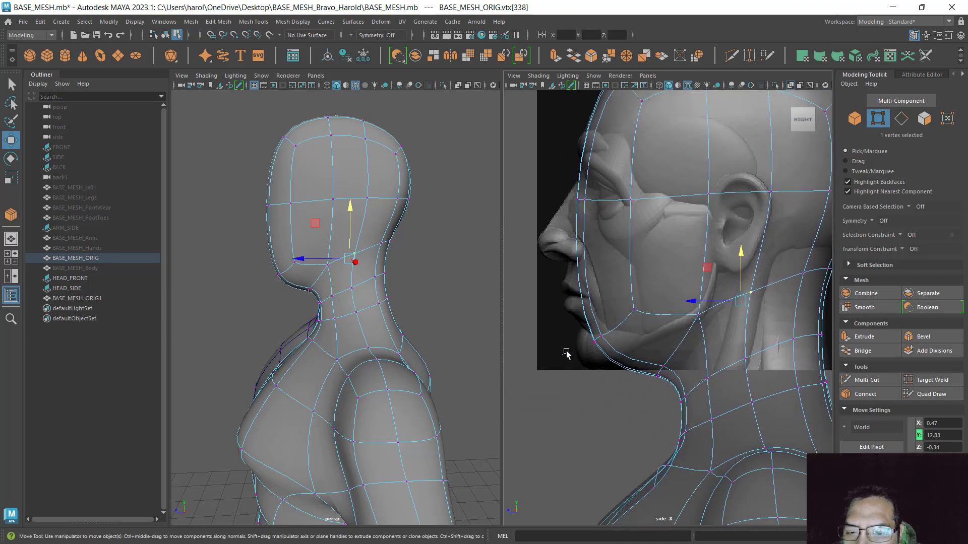
pyautogui.moveTo(564, 354); pyautogui.dragTo(615, 318)
pyautogui.moveTo(557, 369); pyautogui.dragTo(548, 369)
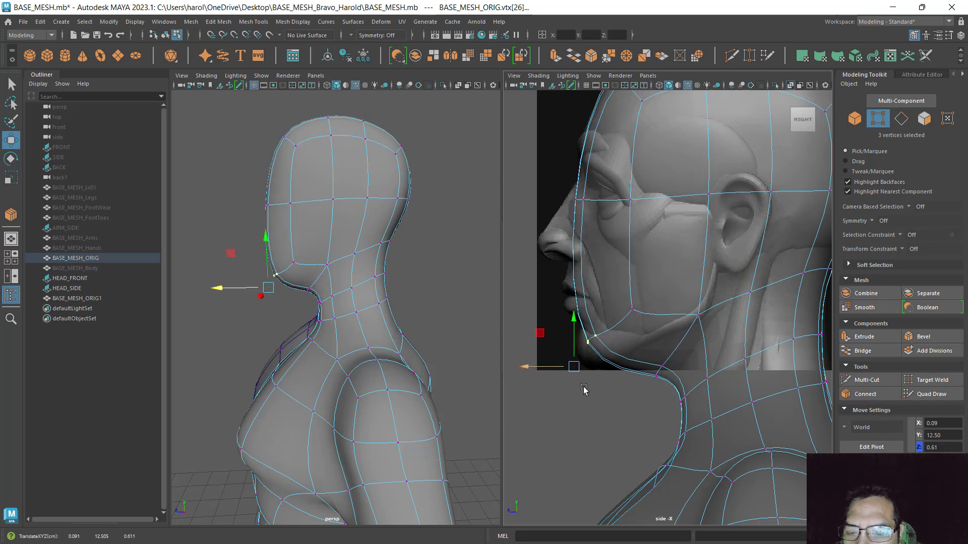
pyautogui.moveTo(639, 396); pyautogui.dragTo(668, 327)
pyautogui.moveTo(571, 351); pyautogui.dragTo(536, 383)
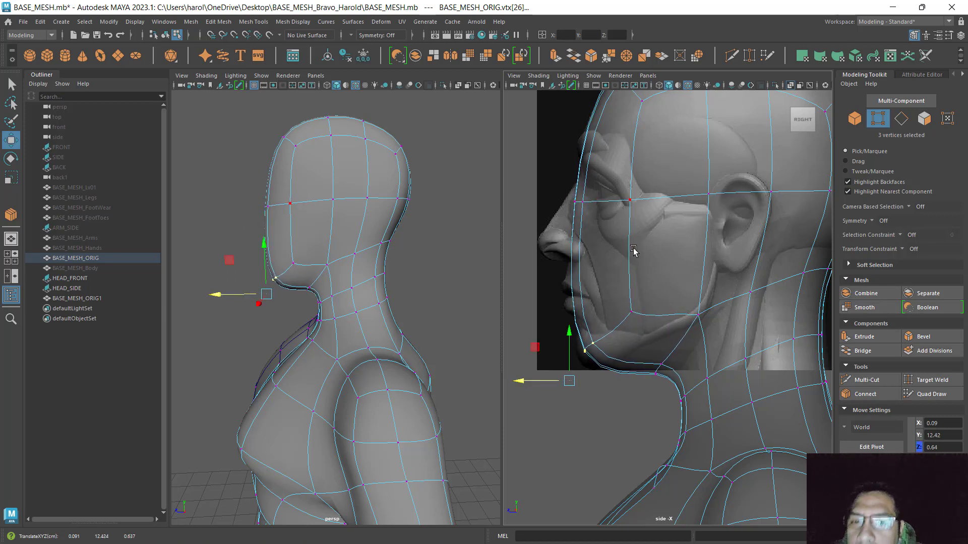
# - Check the smoothed head profile against the side reference and save the scene
pyautogui.keyDown('alt'); pyautogui.moveTo(640, 270); pyautogui.dragTo(625, 325, button='middle'); pyautogui.keyUp('alt')
pyautogui.hotkey('ctrl', 's')
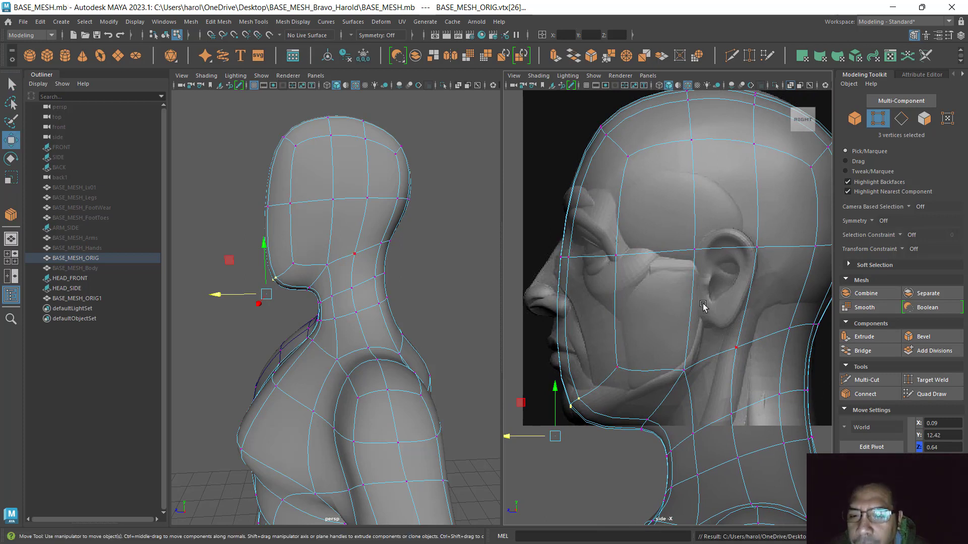
pyautogui.keyDown('alt'); pyautogui.moveTo(703, 306); pyautogui.dragTo(695, 273, button='middle'); pyautogui.keyUp('alt')
pyautogui.scroll(-5, 695, 274)
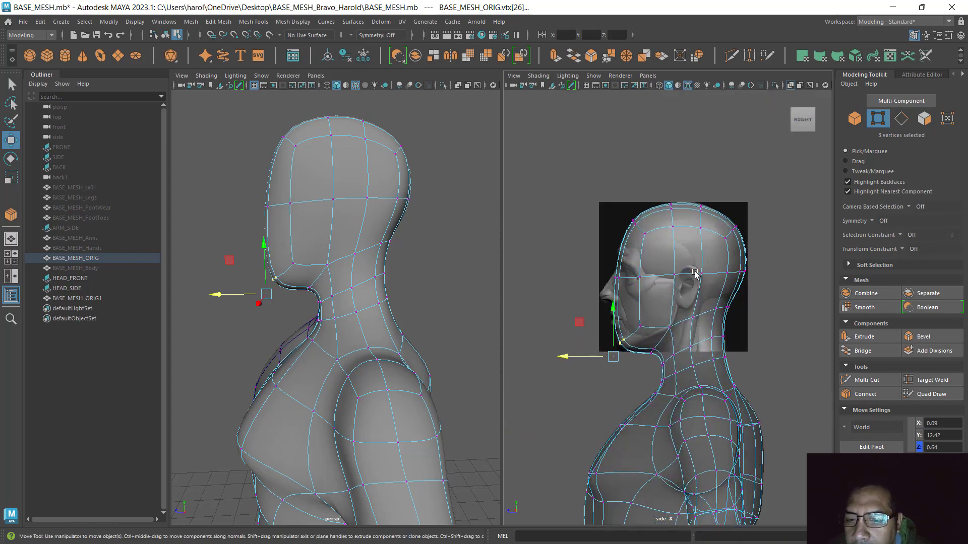
pyautogui.hotkey('ctrl', 's')
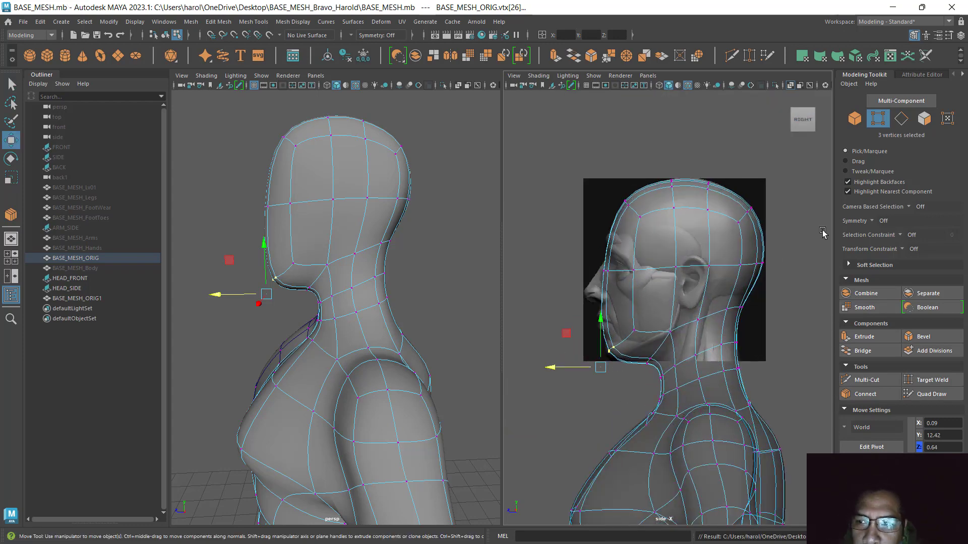
# - Return to object selection and turn off the smooth preview for BASE_MESH_ORIG
pyautogui.click(861, 121)
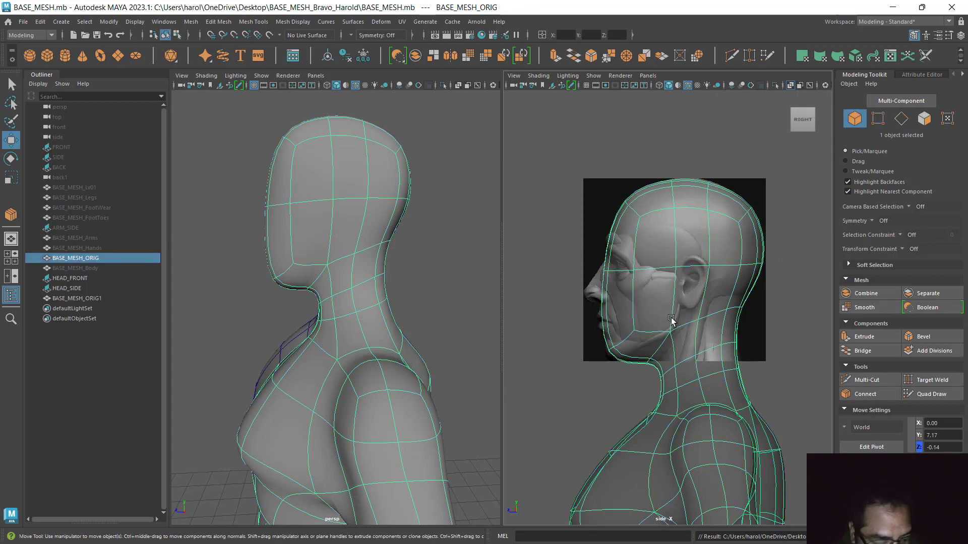
pyautogui.press('1')
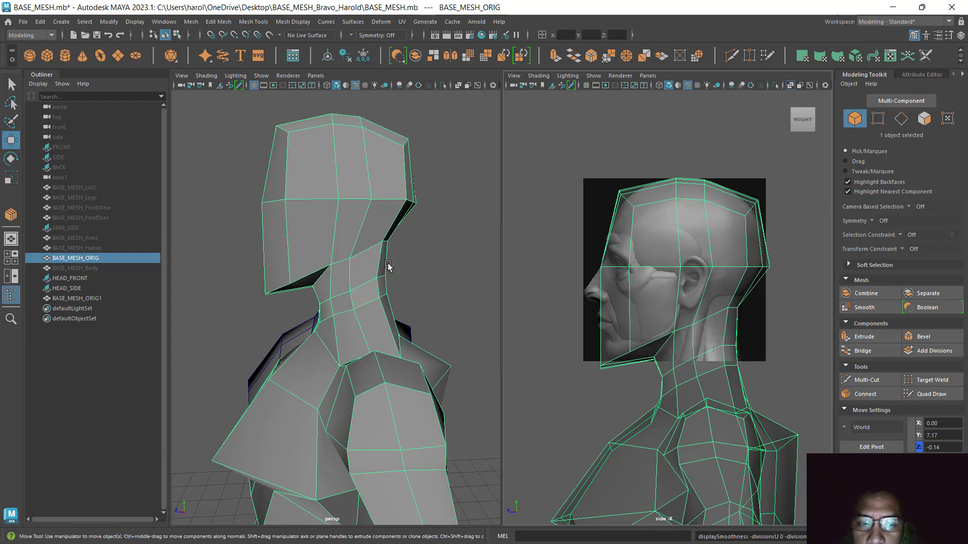
pyautogui.keyDown('alt'); pyautogui.moveTo(388, 266); pyautogui.dragTo(361, 262); pyautogui.keyUp('alt')
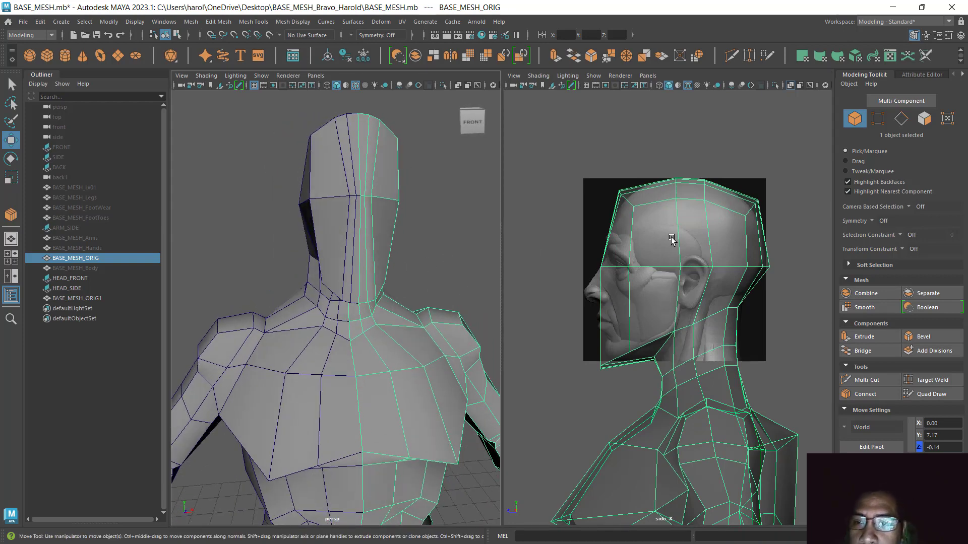
# - Change the orthographic side view to the front view and frame the head over its front reference
pyautogui.press('space')
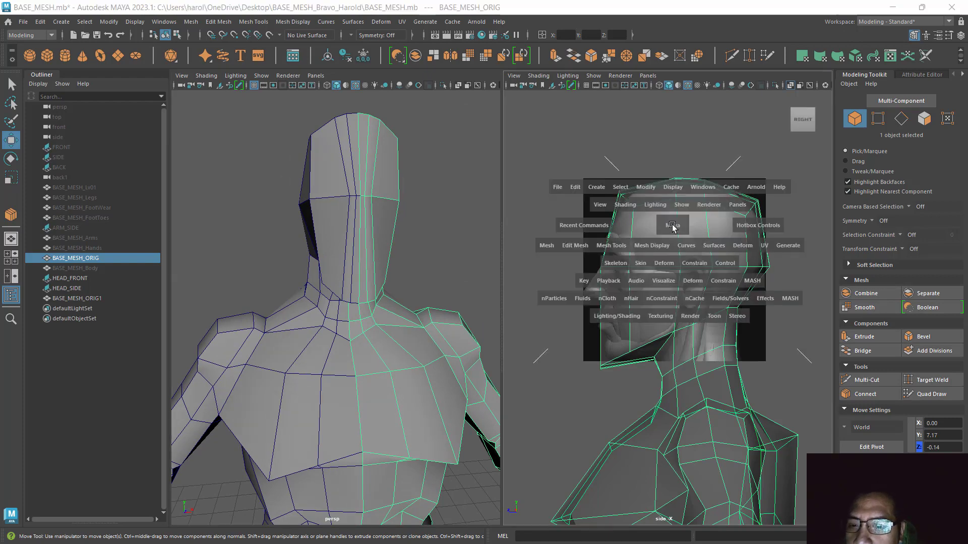
pyautogui.moveTo(673, 228); pyautogui.dragTo(675, 254)
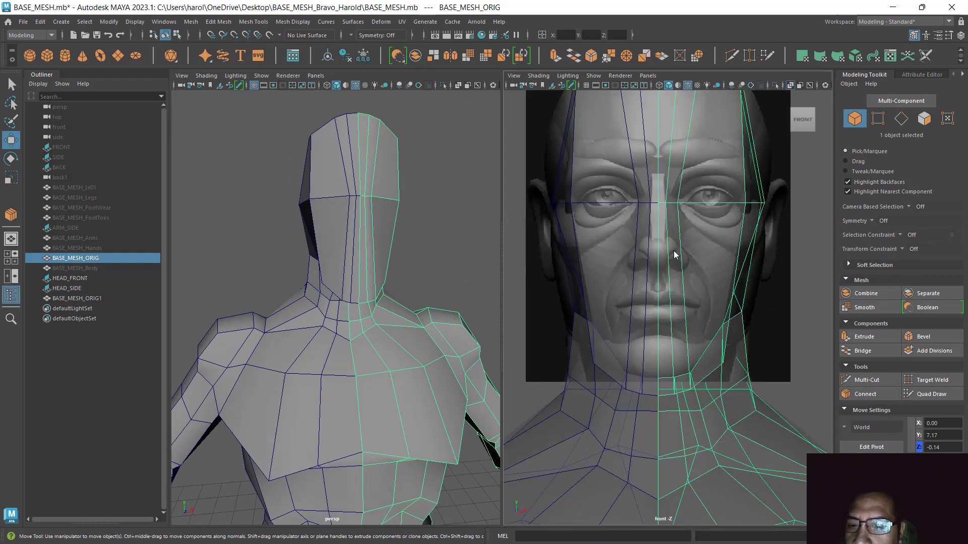
pyautogui.keyDown('alt'); pyautogui.moveTo(673, 261); pyautogui.dragTo(650, 285, button='middle'); pyautogui.keyUp('alt')
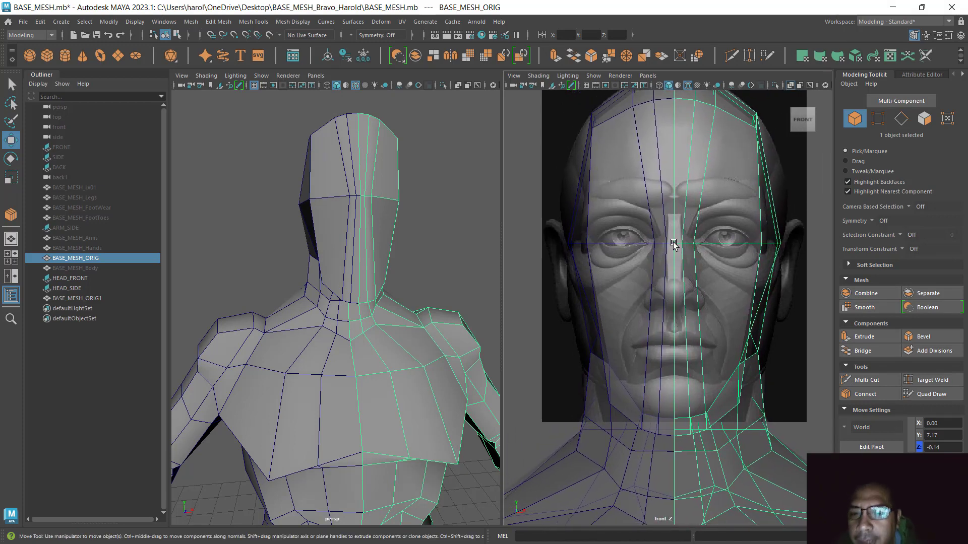
pyautogui.keyDown('alt'); pyautogui.moveTo(668, 241); pyautogui.dragTo(611, 283, button='middle'); pyautogui.keyUp('alt')
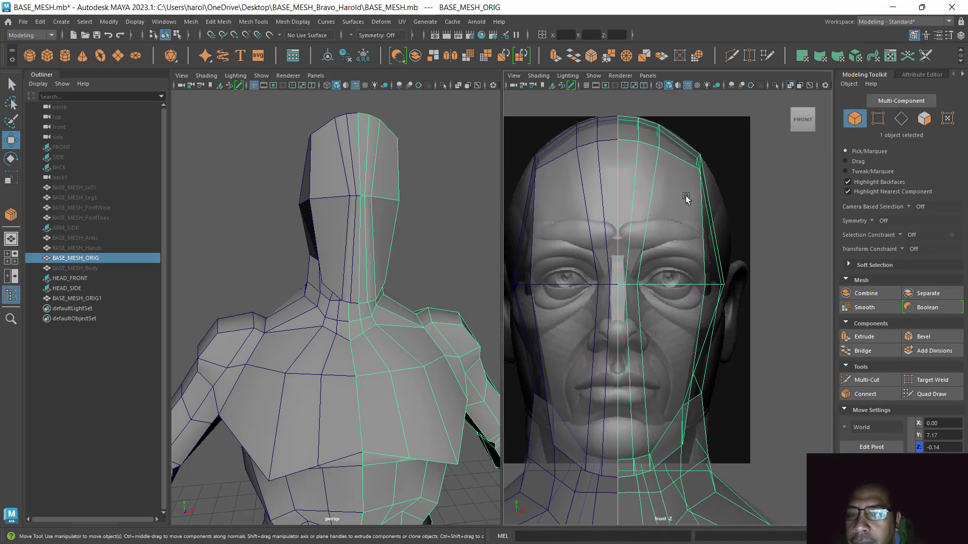
# - Move the front upper corner vertex at the side of the forehead inward to about X 0.36
pyautogui.keyDown('alt'); pyautogui.moveTo(421, 183); pyautogui.dragTo(410, 240); pyautogui.keyUp('alt')
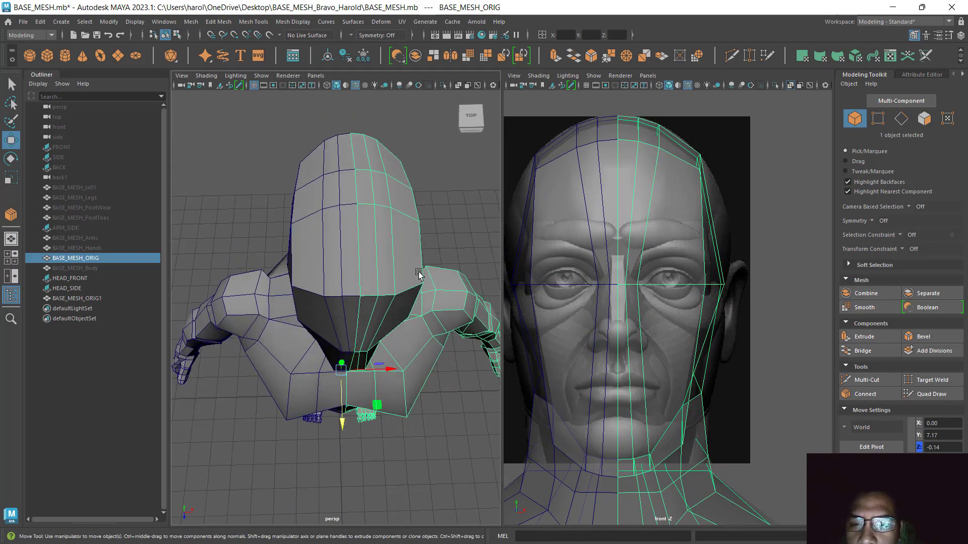
pyautogui.click(878, 118)
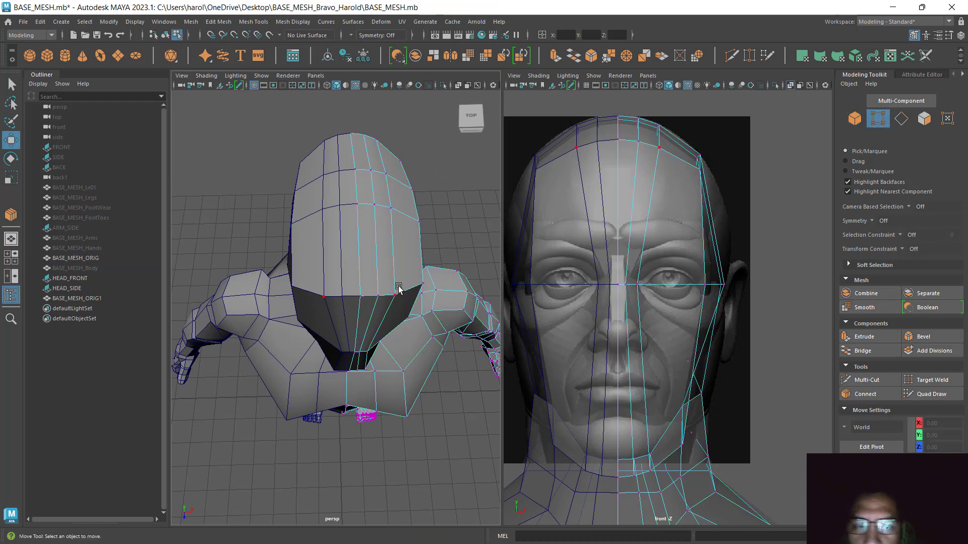
pyautogui.click(700, 170)
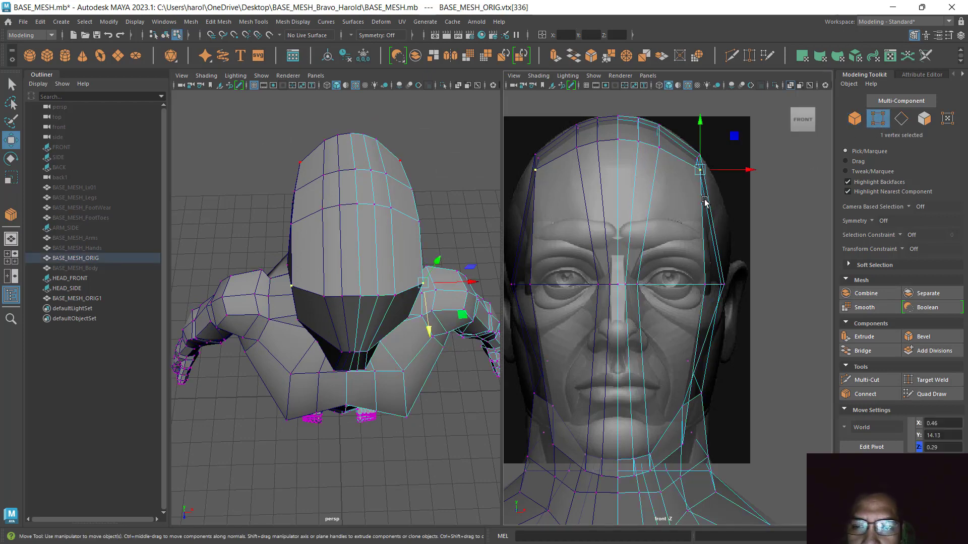
pyautogui.keyDown('alt'); pyautogui.moveTo(430, 309); pyautogui.dragTo(424, 300); pyautogui.keyUp('alt')
pyautogui.moveTo(750, 174); pyautogui.dragTo(730, 176)
# - Move the back upper corner vertex of the skull inward to about X 0.40
pyautogui.keyDown('alt'); pyautogui.moveTo(366, 196); pyautogui.dragTo(369, 252); pyautogui.keyUp('alt')
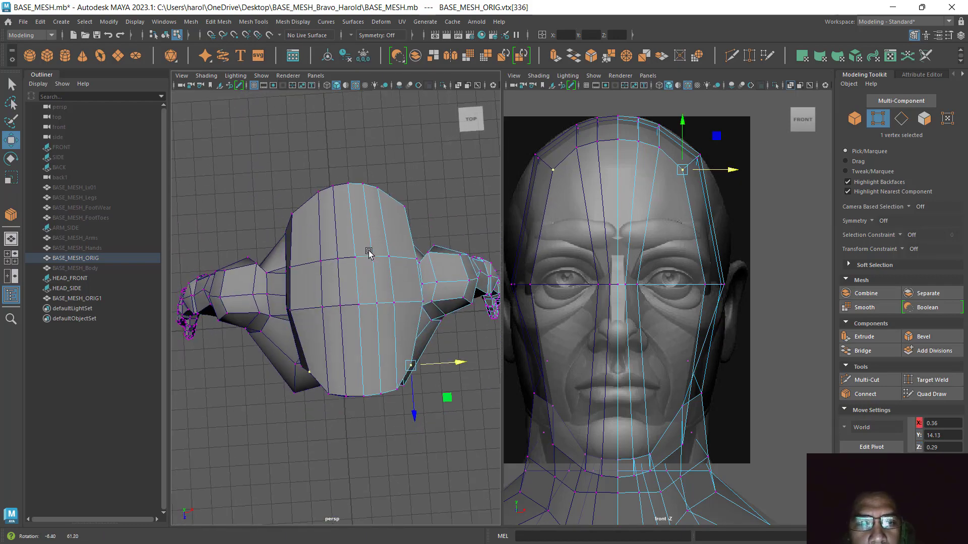
pyautogui.click(419, 215)
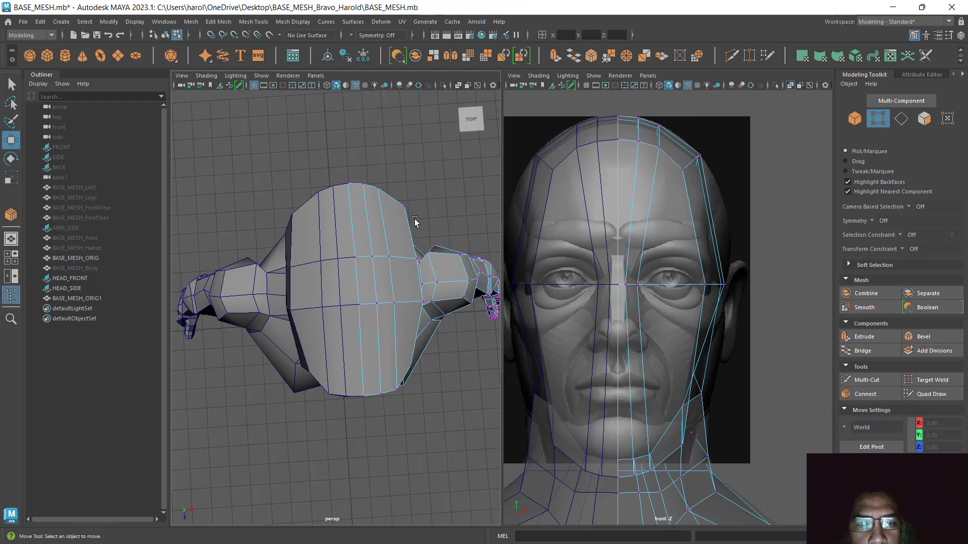
pyautogui.click(403, 210)
pyautogui.keyDown('alt'); pyautogui.moveTo(433, 245); pyautogui.dragTo(443, 233); pyautogui.keyUp('alt')
pyautogui.moveTo(452, 200); pyautogui.dragTo(304, 231)
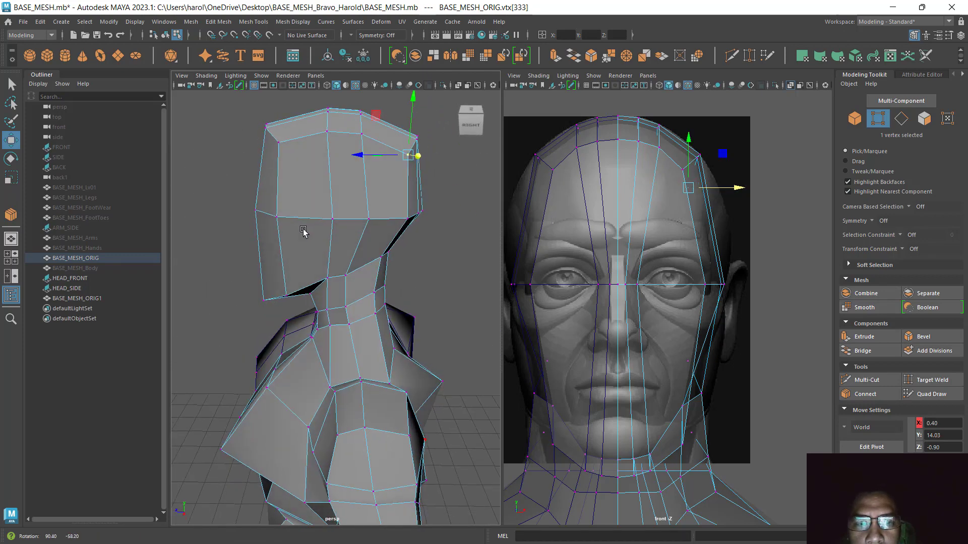
# - Change the orthographic front view back to the right side view and frame the head over its side reference
pyautogui.press('space')
pyautogui.click(753, 210)
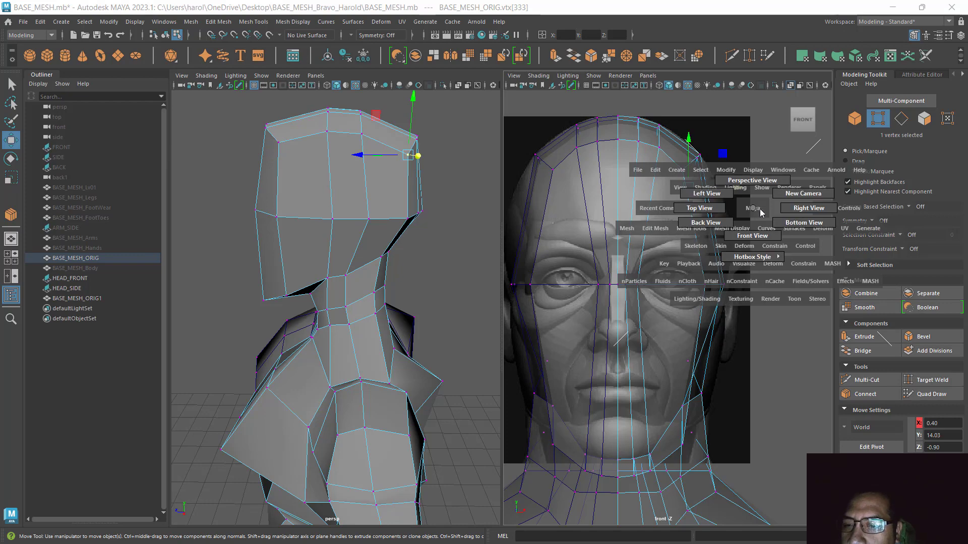
pyautogui.moveTo(761, 212); pyautogui.dragTo(788, 215)
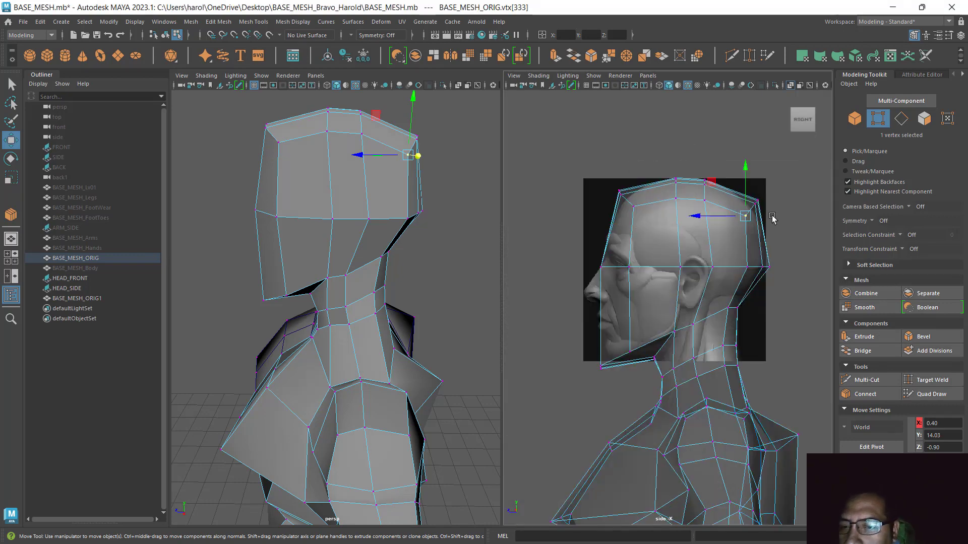
pyautogui.scroll(2, 749, 224)
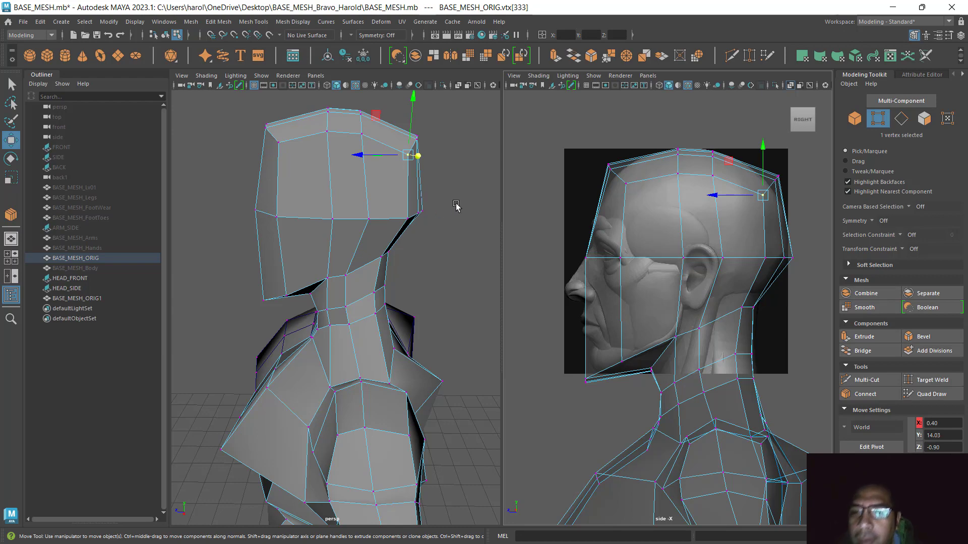
# - Inspect the head from the front in the perspective view and return the base mesh to object selection
pyautogui.press('space')
pyautogui.click(384, 243)
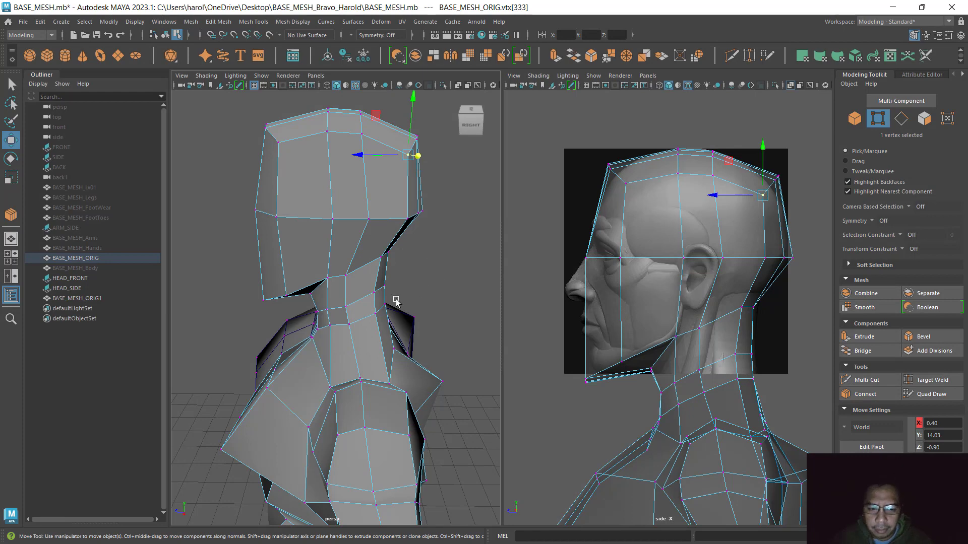
pyautogui.keyDown('alt'); pyautogui.moveTo(396, 291); pyautogui.dragTo(464, 287); pyautogui.keyUp('alt')
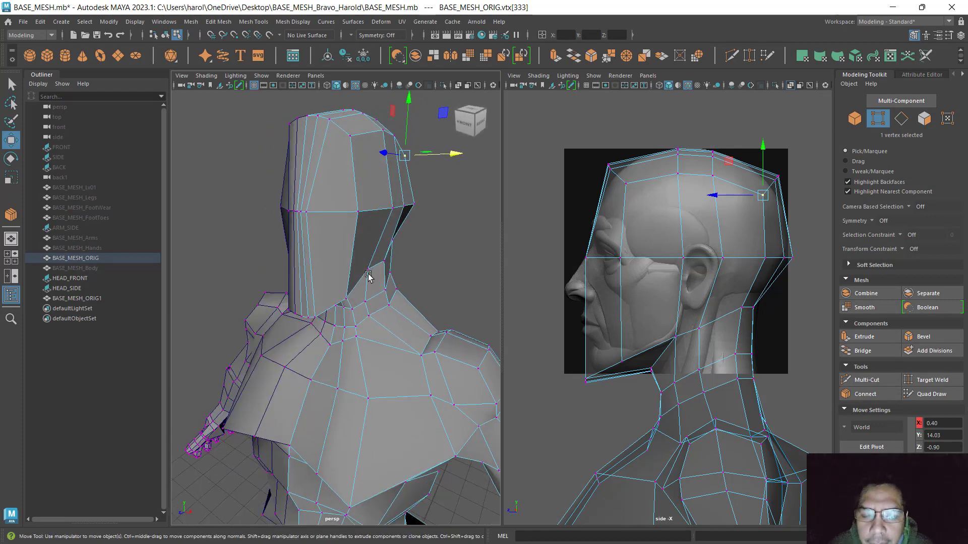
pyautogui.keyDown('alt'); pyautogui.moveTo(371, 274); pyautogui.dragTo(442, 293); pyautogui.keyUp('alt')
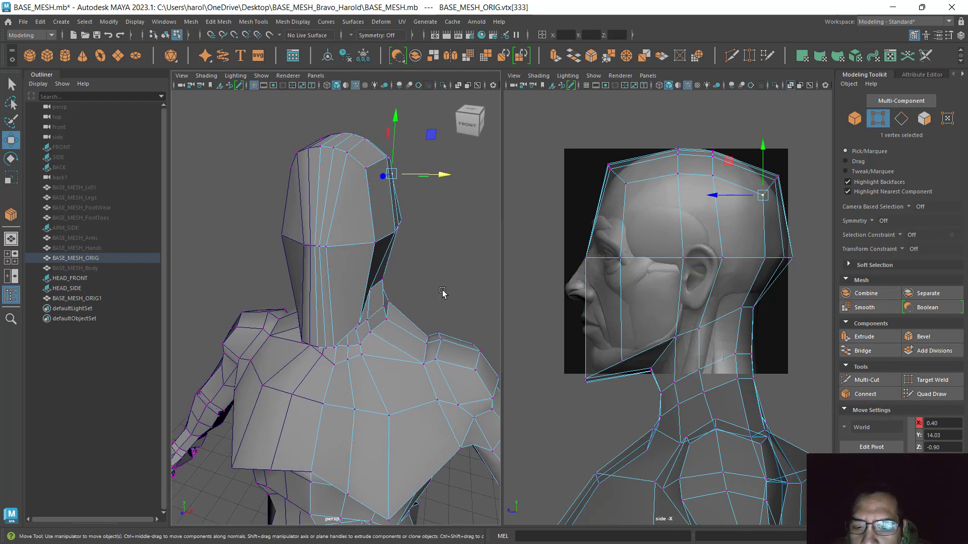
pyautogui.click(854, 118)
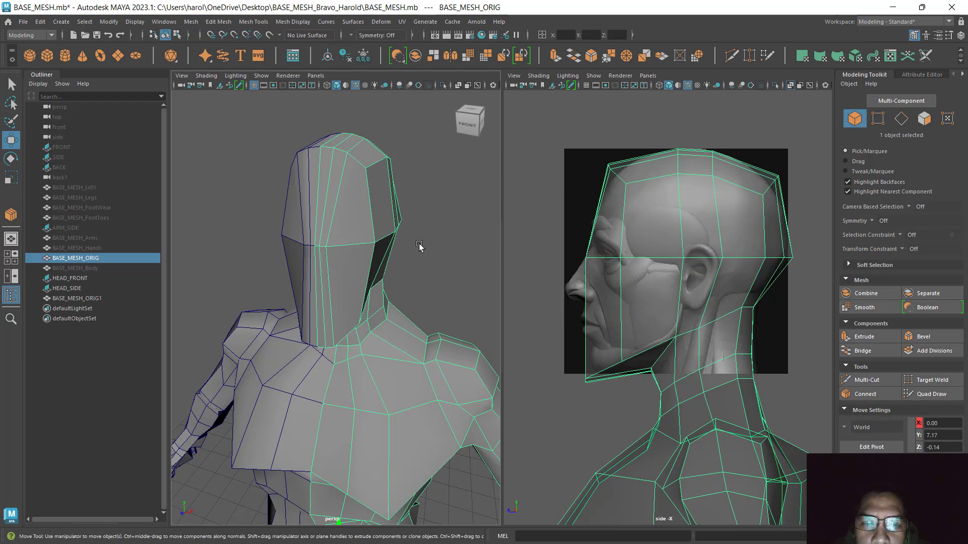
# - Show the head in an X-ray orthographic front view framed over its front reference, and save the scene
pyautogui.press('space')
pyautogui.moveTo(412, 235); pyautogui.dragTo(412, 263)
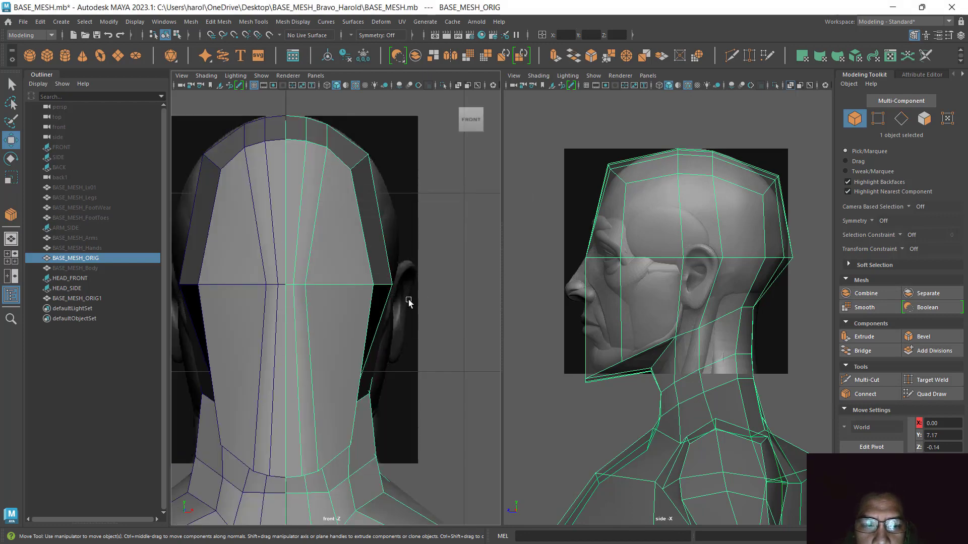
pyautogui.click(458, 86)
pyautogui.keyDown('alt'); pyautogui.moveTo(359, 355); pyautogui.dragTo(397, 345, button='middle'); pyautogui.keyUp('alt')
pyautogui.scroll(-5, 397, 345)
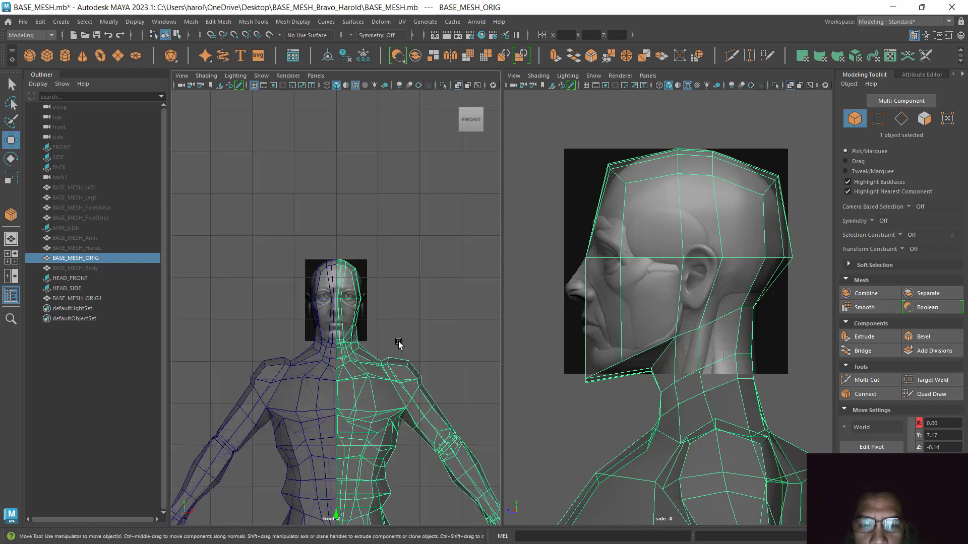
pyautogui.scroll(4, 397, 345)
pyautogui.scroll(2, 397, 345)
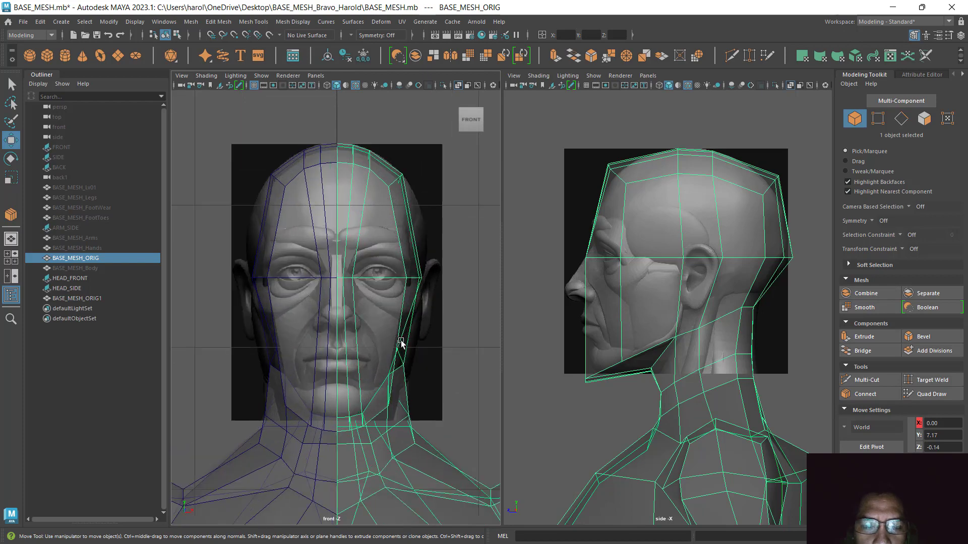
pyautogui.hotkey('ctrl', 's')
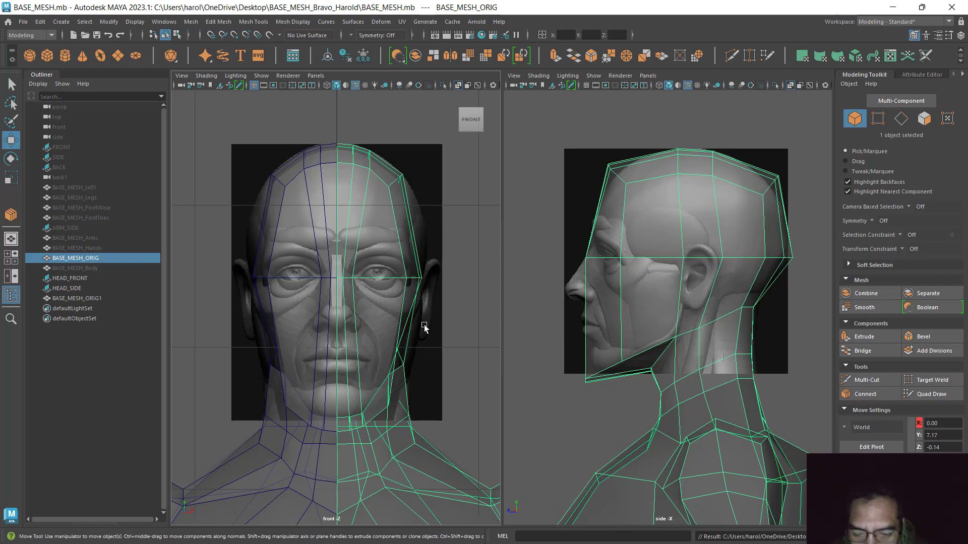
# - Switch the base mesh from object selection to component selection, trying the face and UV modes
pyautogui.middleClick(608, 388)
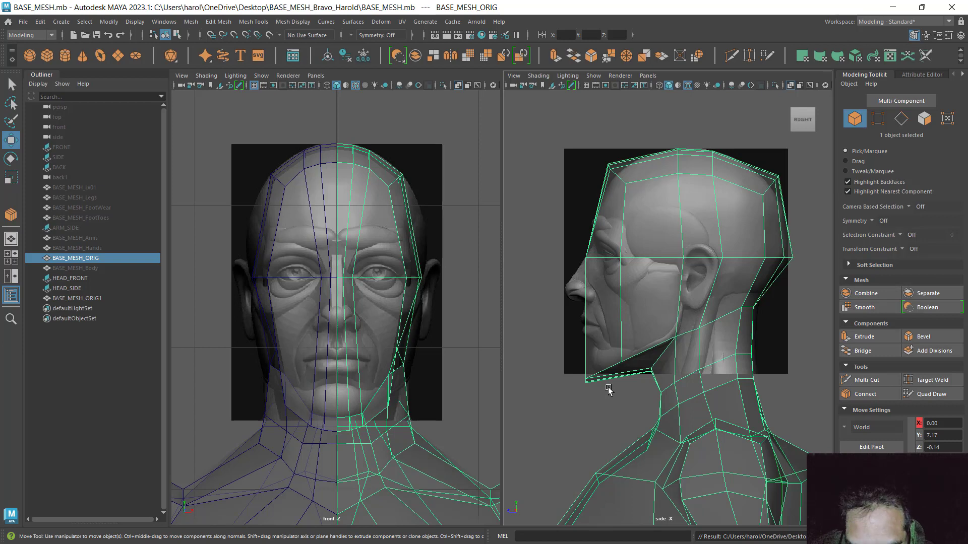
pyautogui.press('F11')
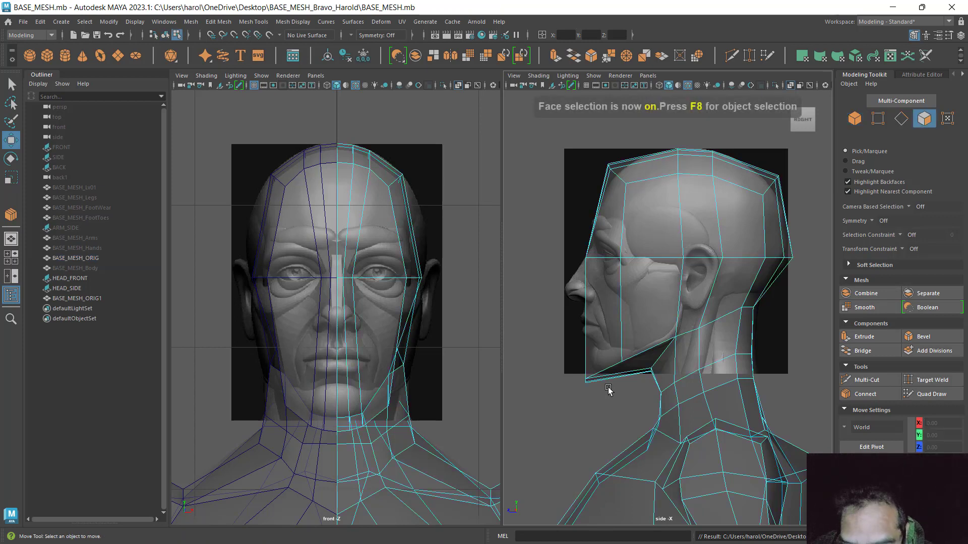
pyautogui.press('F12')
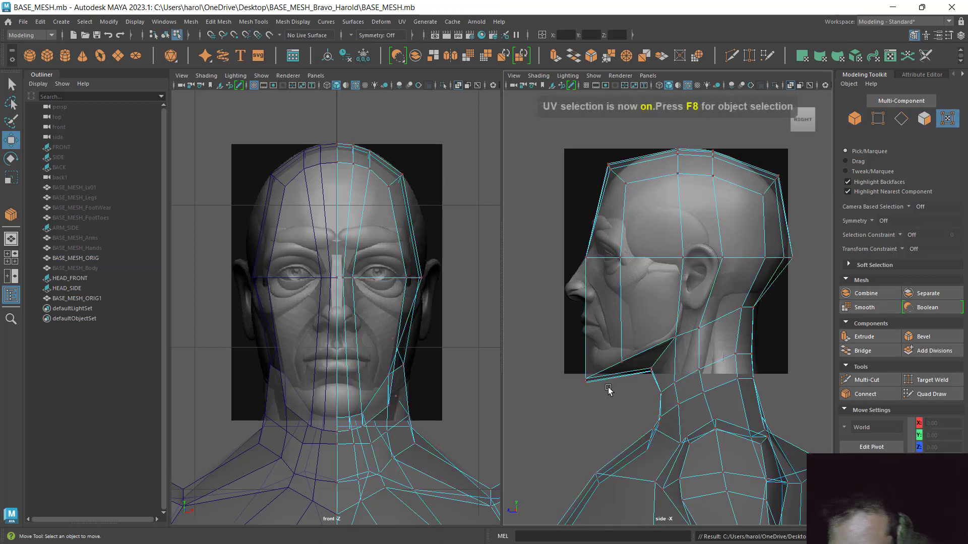